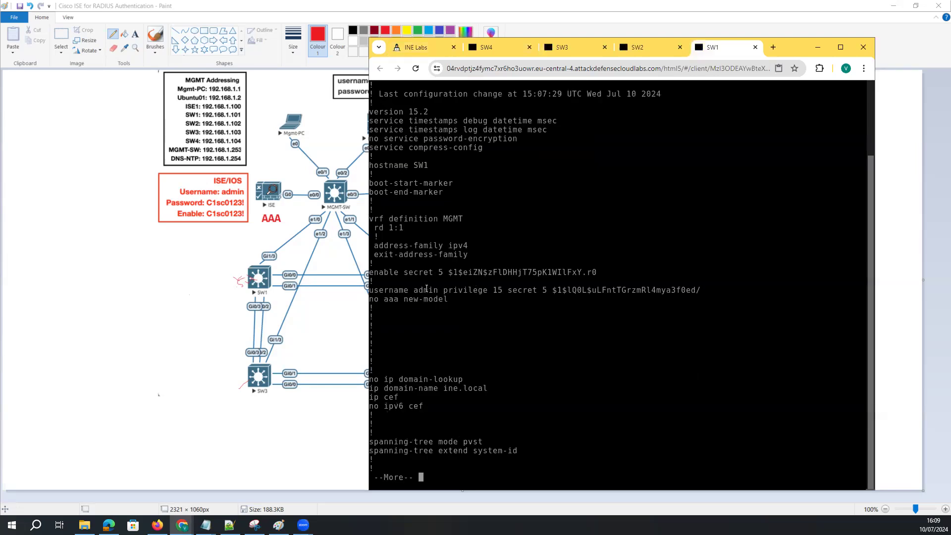
Page through SW1's config, marking the admin user, no aaa new-model, Gi1/3 and Vlan10 lines
{"action": "left_click_drag", "start_coordinate": [414, 291], "coordinate": [731, 291]}
{"action": "key", "text": "space"}
{"action": "left_click_drag", "start_coordinate": [453, 102], "coordinate": [369, 94]}
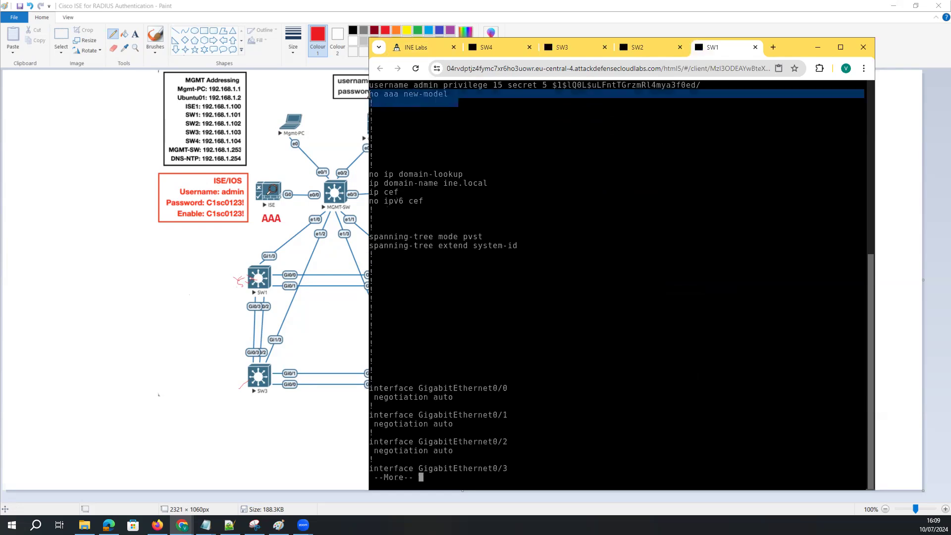
{"action": "left_click_drag", "start_coordinate": [427, 207], "coordinate": [371, 172]}
{"action": "left_click", "coordinate": [430, 189]}
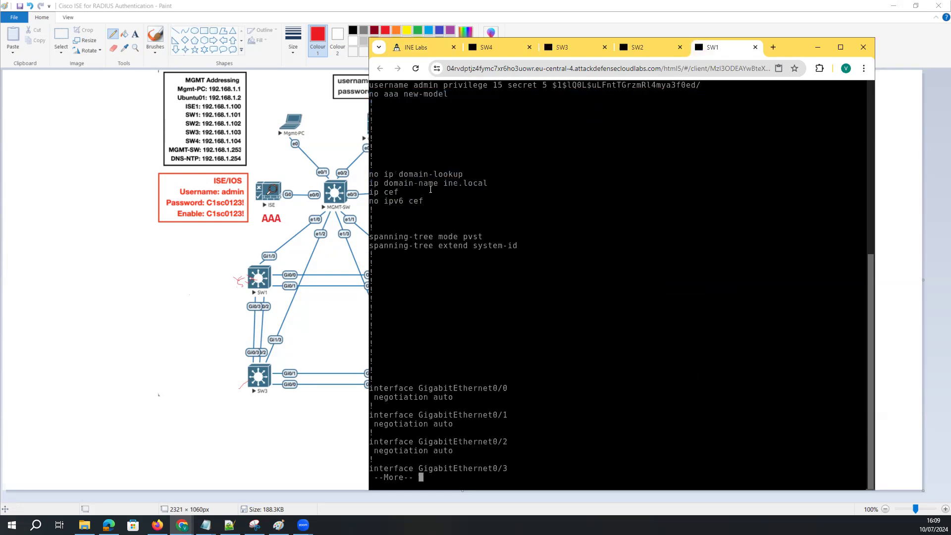
{"action": "key", "text": "space"}
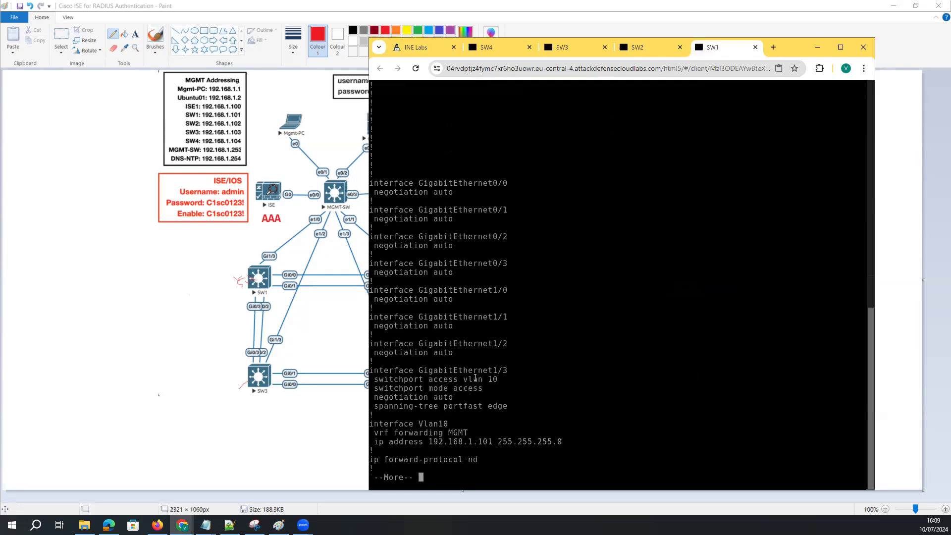
{"action": "left_click_drag", "start_coordinate": [517, 415], "coordinate": [373, 370]}
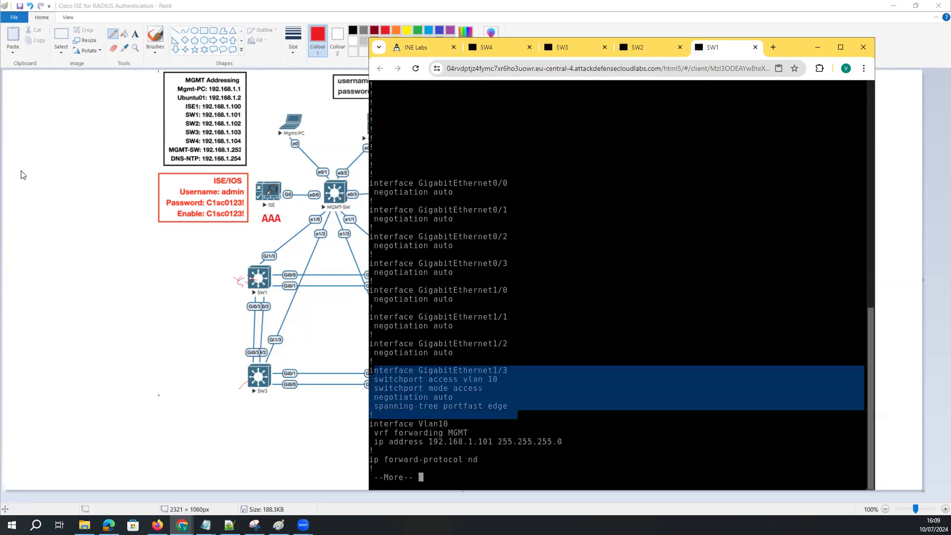
{"action": "mouse_move", "coordinate": [266, 377]}
{"action": "left_mouse_down"}
{"action": "mouse_move", "coordinate": [333, 201]}
{"action": "mouse_move", "coordinate": [277, 198]}
{"action": "left_mouse_up"}
{"action": "mouse_move", "coordinate": [510, 364]}
{"action": "left_mouse_down"}
{"action": "mouse_move", "coordinate": [494, 410]}
{"action": "mouse_move", "coordinate": [502, 384]}
{"action": "left_mouse_up"}
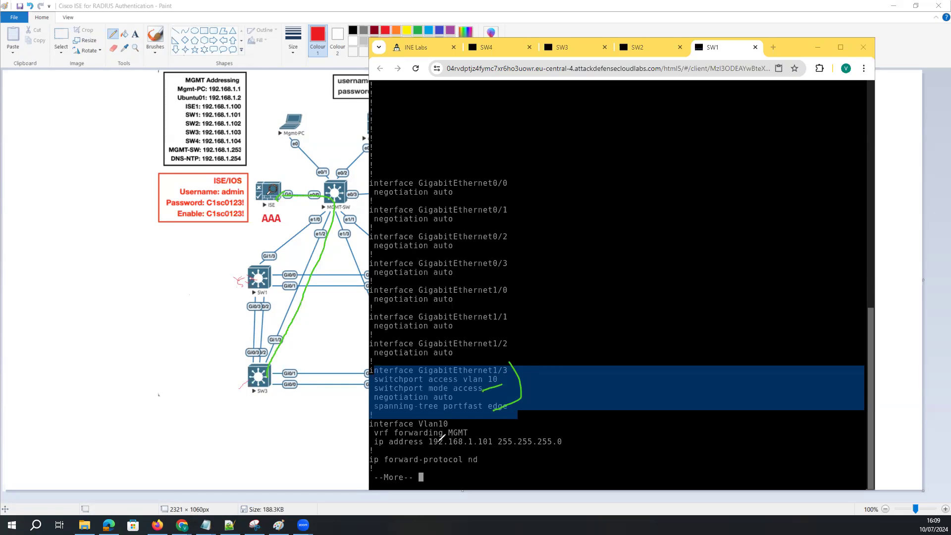
{"action": "mouse_move", "coordinate": [459, 418]}
{"action": "left_mouse_down"}
{"action": "mouse_move", "coordinate": [540, 421]}
{"action": "mouse_move", "coordinate": [540, 452]}
{"action": "mouse_move", "coordinate": [388, 452]}
{"action": "left_mouse_up"}
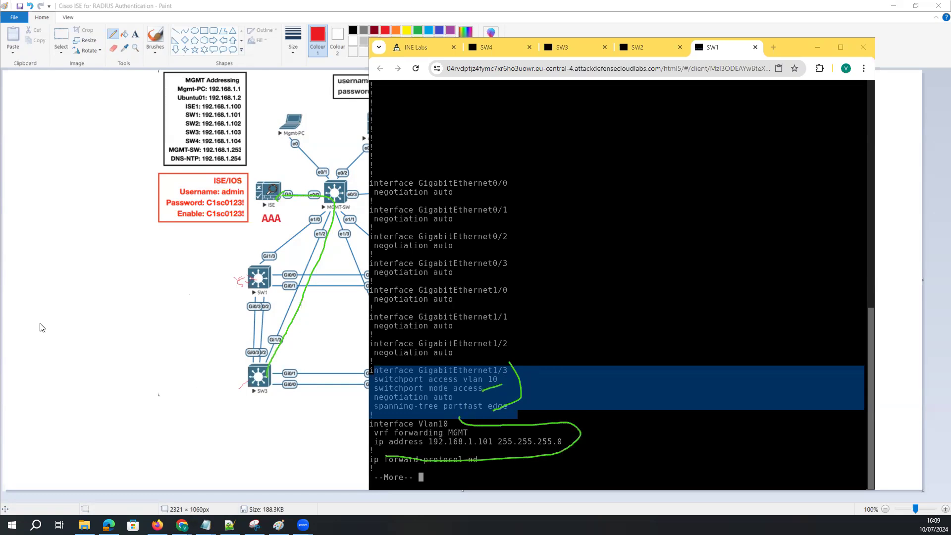
List the rest of SW1's config and mark its two ip ssh algorithm lines, then go to SW2
{"action": "left_click", "coordinate": [564, 304]}
{"action": "key", "text": "space"}
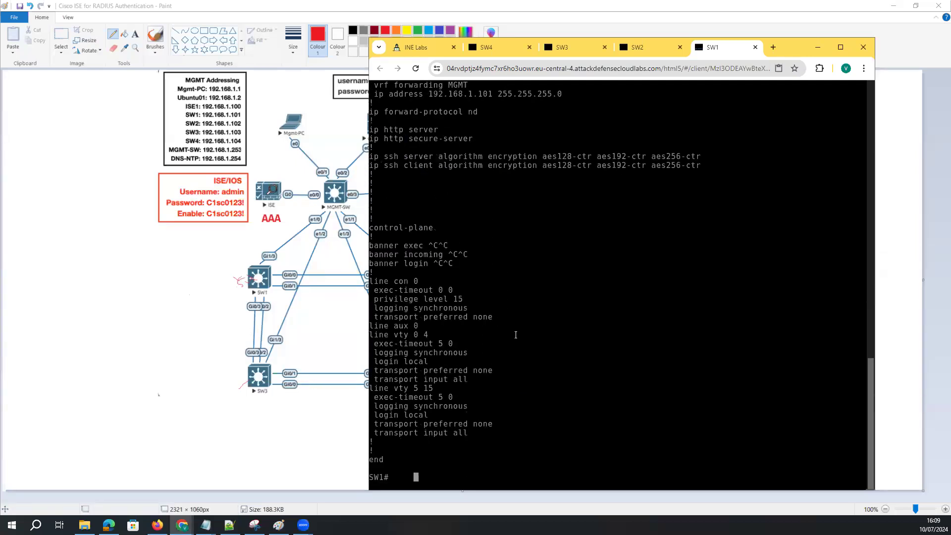
{"action": "key", "text": "Return"}
{"action": "key", "text": "Return"}
{"action": "key", "text": "Return"}
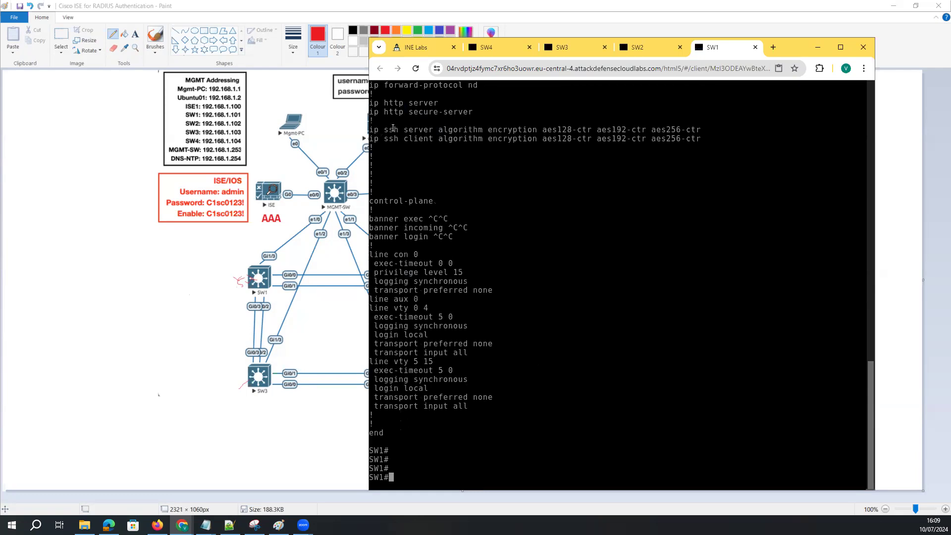
{"action": "left_click_drag", "start_coordinate": [371, 130], "coordinate": [506, 139]}
{"action": "left_click", "coordinate": [529, 221]}
{"action": "scroll", "coordinate": [528, 223], "scroll_direction": "up", "scroll_amount": 1}
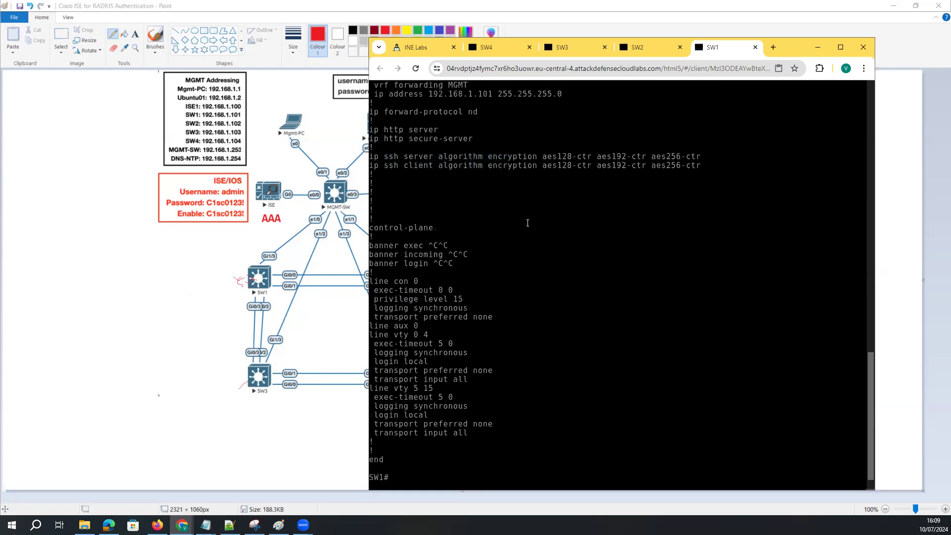
{"action": "scroll", "coordinate": [452, 201], "scroll_direction": "up", "scroll_amount": 2}
{"action": "left_click_drag", "start_coordinate": [728, 219], "coordinate": [386, 194]}
{"action": "left_click", "coordinate": [557, 200]}
{"action": "left_click", "coordinate": [625, 50]}
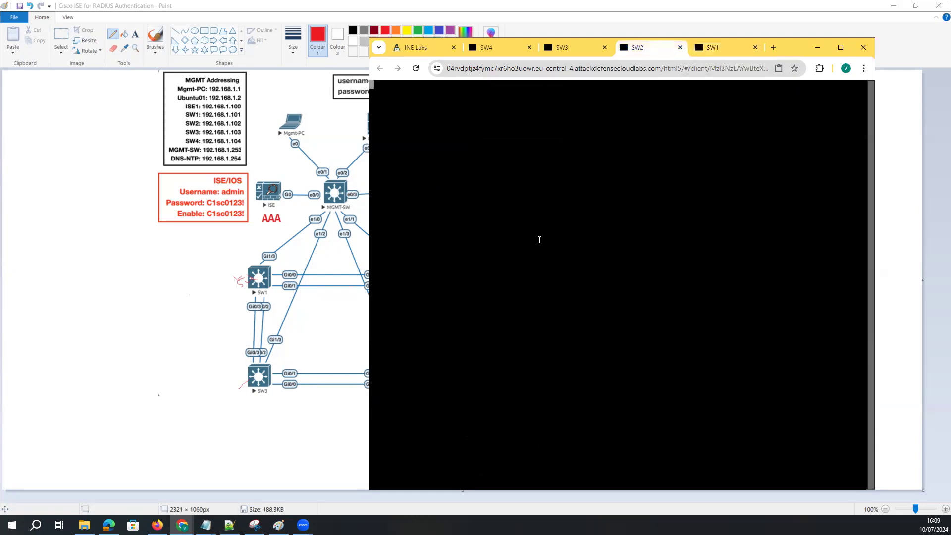
List SW2's running configuration to the end, briefly checking the SW3, SW4 and SW1 consoles
{"action": "type", "text": "sh run"}
{"action": "key", "text": "Return"}
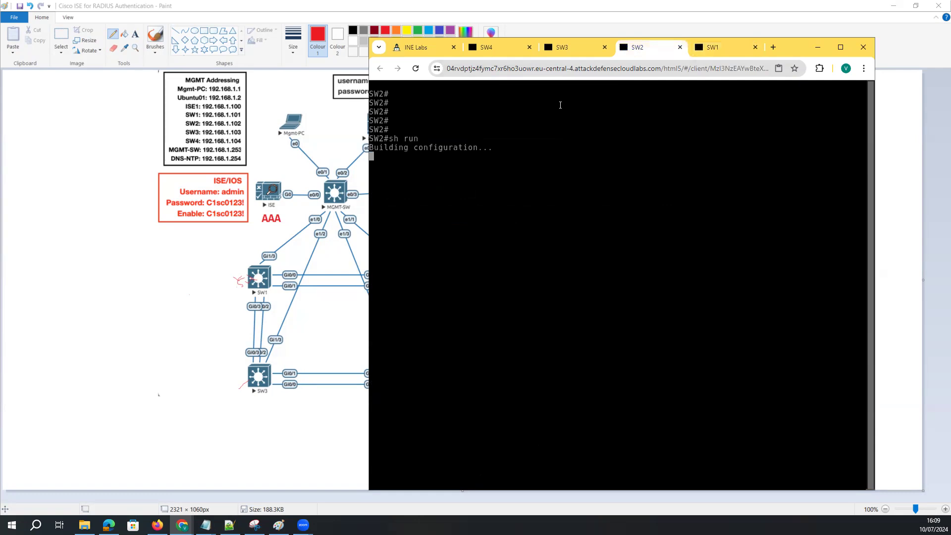
{"action": "left_click", "coordinate": [567, 50]}
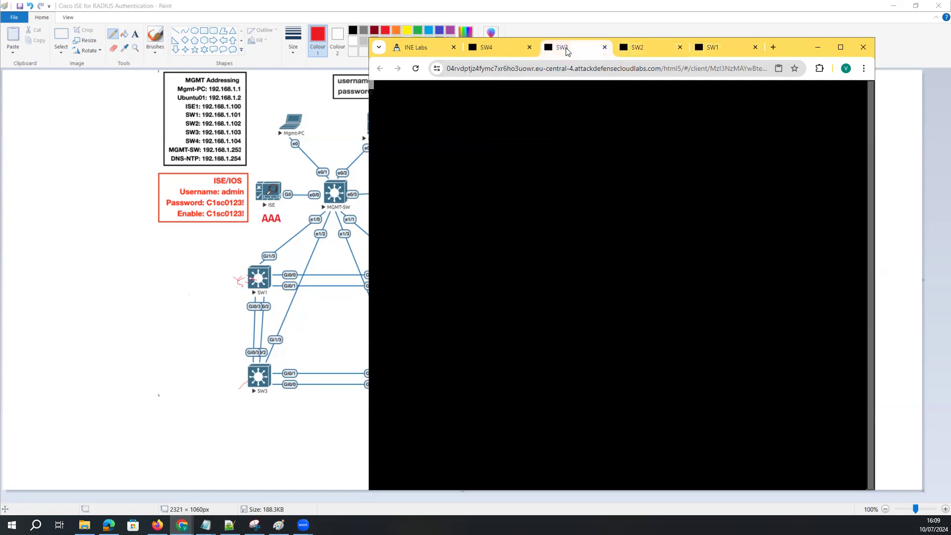
{"action": "left_click", "coordinate": [486, 48]}
{"action": "key", "text": "Return"}
{"action": "key", "text": "Return"}
{"action": "key", "text": "Return"}
{"action": "key", "text": "Return"}
{"action": "key", "text": "Return"}
{"action": "left_click", "coordinate": [739, 50]}
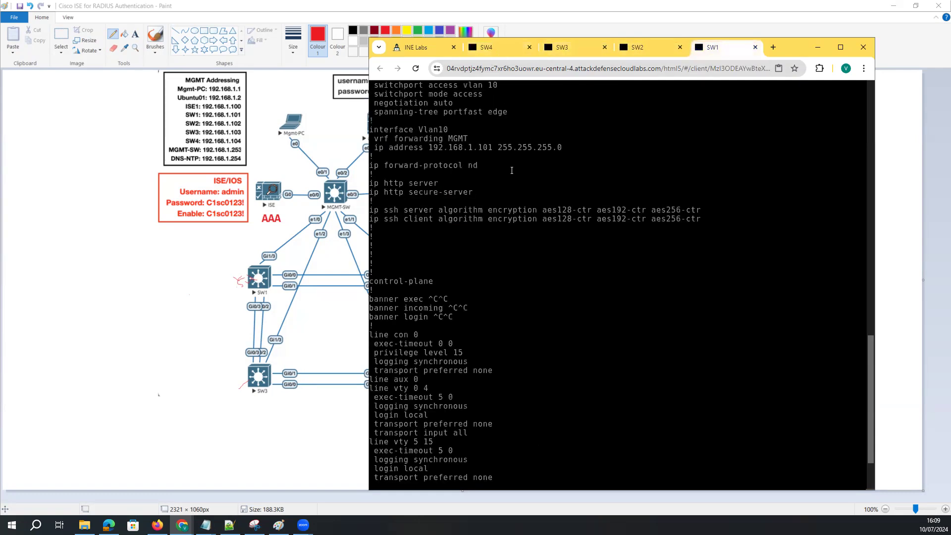
{"action": "left_click", "coordinate": [645, 43]}
{"action": "key", "text": "space"}
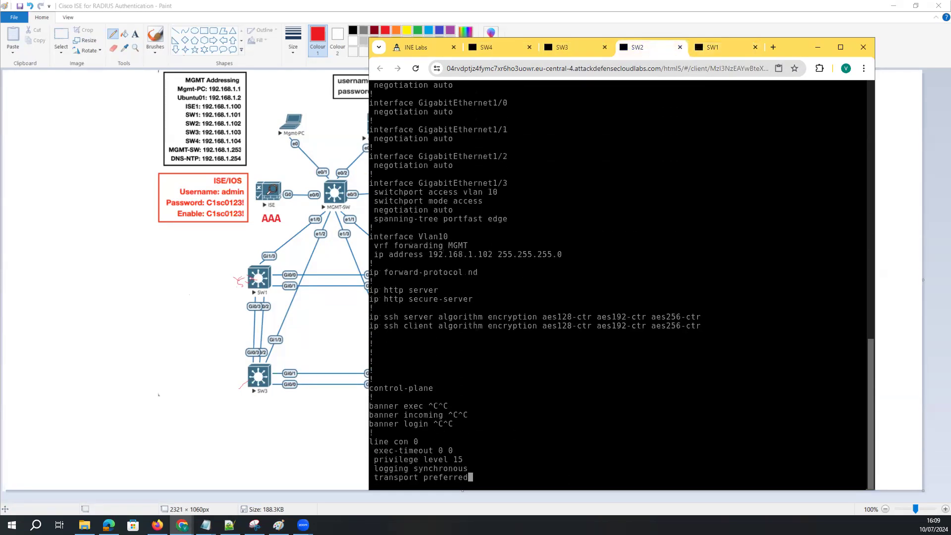
{"action": "key", "text": "Return"}
{"action": "key", "text": "Return"}
{"action": "key", "text": "Return"}
{"action": "key", "text": "Return"}
Ping ISE at 192.168.1.100 in VRF MGMT from SW2, then enter the same ping on SW1
{"action": "key", "text": "Return"}
{"action": "type", "text": "p"}
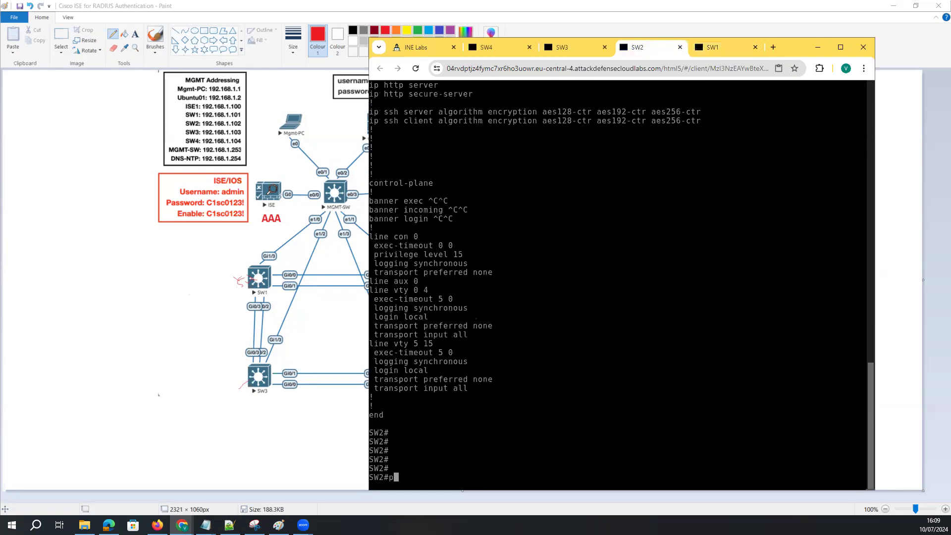
{"action": "type", "text": "ing 192.168.1.100"}
{"action": "key", "text": "Left"}
{"action": "key", "text": "Left"}
{"action": "key", "text": "Left"}
{"action": "key", "text": "Left"}
{"action": "key", "text": "Left"}
{"action": "key", "text": "Left"}
{"action": "key", "text": "Left"}
{"action": "key", "text": "Left"}
{"action": "key", "text": "Left"}
{"action": "key", "text": "Left"}
{"action": "key", "text": "Left"}
{"action": "key", "text": "Left"}
{"action": "key", "text": "Left"}
{"action": "key", "text": "Left"}
{"action": "type", "text": "vrf MGMT"}
{"action": "key", "text": "Return"}
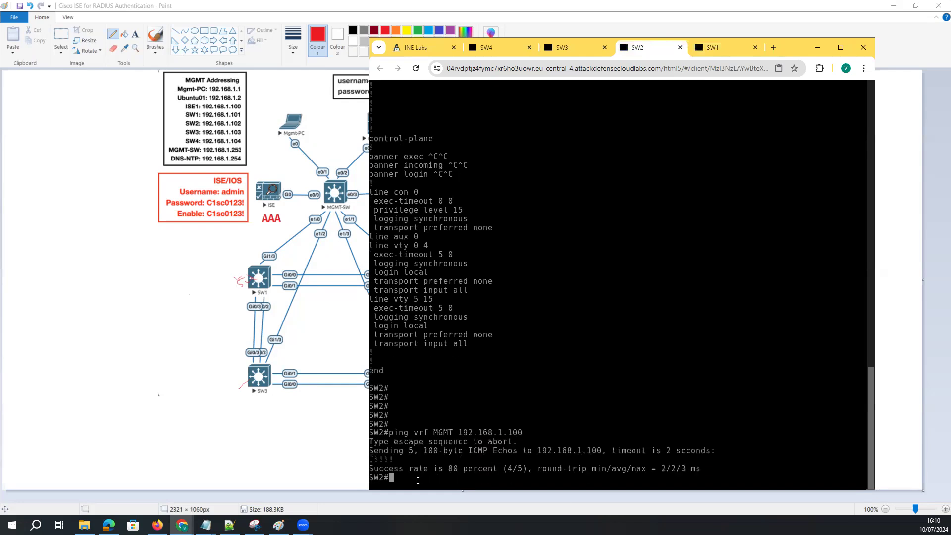
{"action": "left_click_drag", "start_coordinate": [419, 477], "coordinate": [376, 433]}
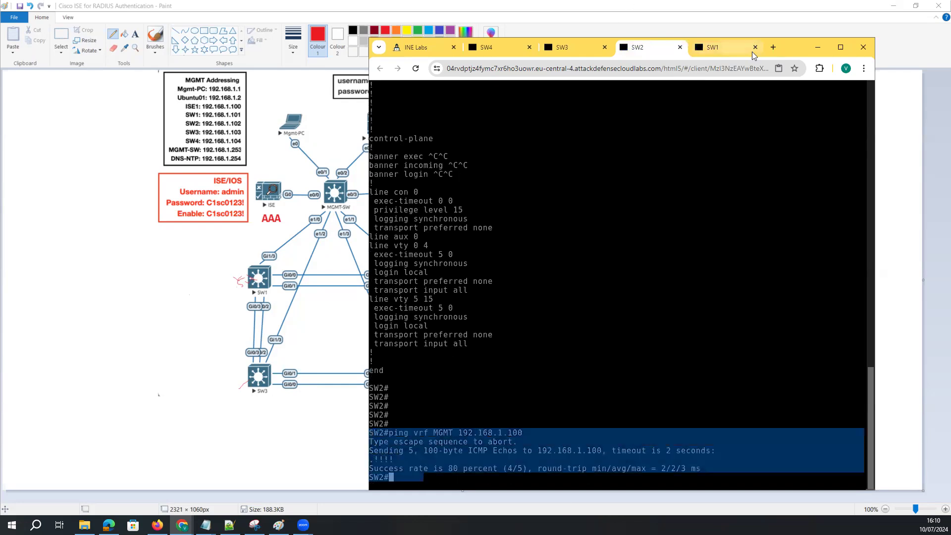
{"action": "left_click", "coordinate": [725, 48]}
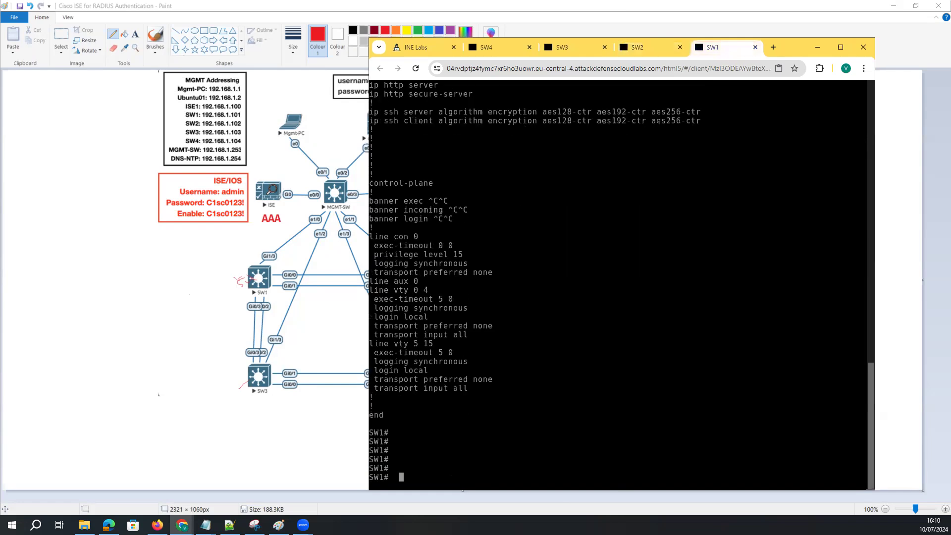
{"action": "type", "text": "ping vrf MGMT 192.168.1.100"}
Run the ISE ping from SW1 and put SW1 into global configuration mode with config t
{"action": "key", "text": "Return"}
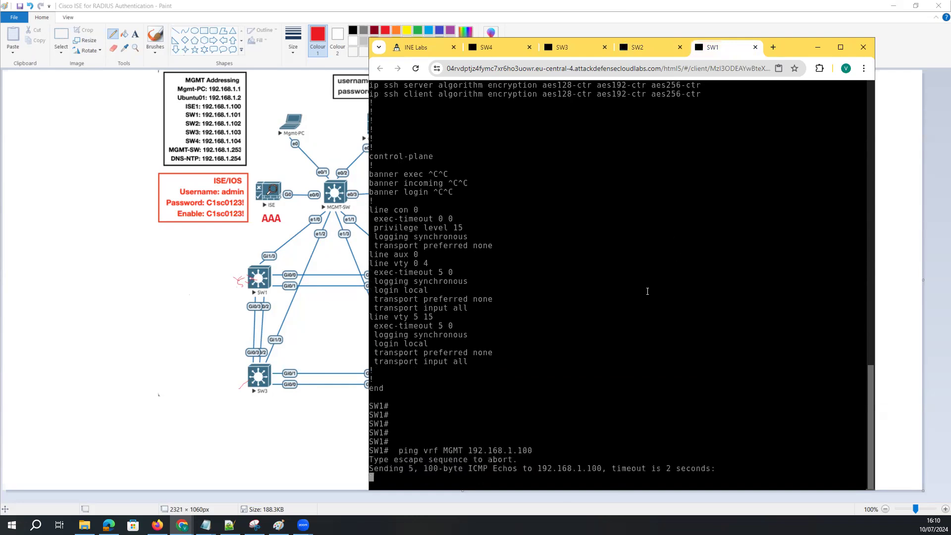
{"action": "key", "text": "Return"}
{"action": "key", "text": "Return"}
{"action": "key", "text": "Return"}
{"action": "key", "text": "Return"}
{"action": "key", "text": "Return"}
{"action": "key", "text": "Return"}
{"action": "key", "text": "Return"}
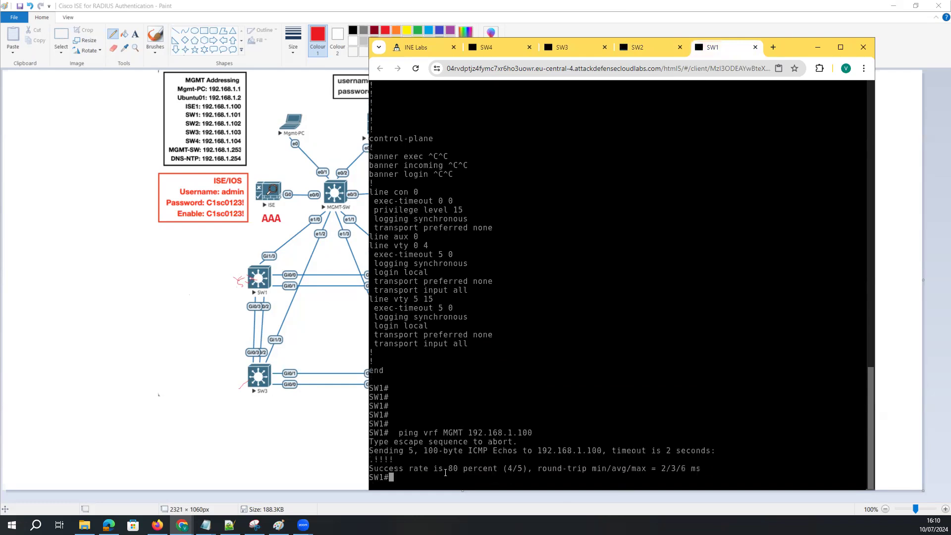
{"action": "key", "text": "Return"}
{"action": "key", "text": "Return"}
{"action": "key", "text": "Return"}
{"action": "key", "text": "Return"}
{"action": "key", "text": "Return"}
{"action": "key", "text": "Return"}
{"action": "key", "text": "Return"}
{"action": "key", "text": "Return"}
{"action": "key", "text": "Return"}
{"action": "key", "text": "Return"}
{"action": "key", "text": "Return"}
{"action": "key", "text": "Return"}
{"action": "key", "text": "Return"}
{"action": "key", "text": "Return"}
{"action": "type", "text": "confi gt"}
{"action": "key", "text": "Return"}
{"action": "key", "text": "Return"}
{"action": "type", "text": "config t"}
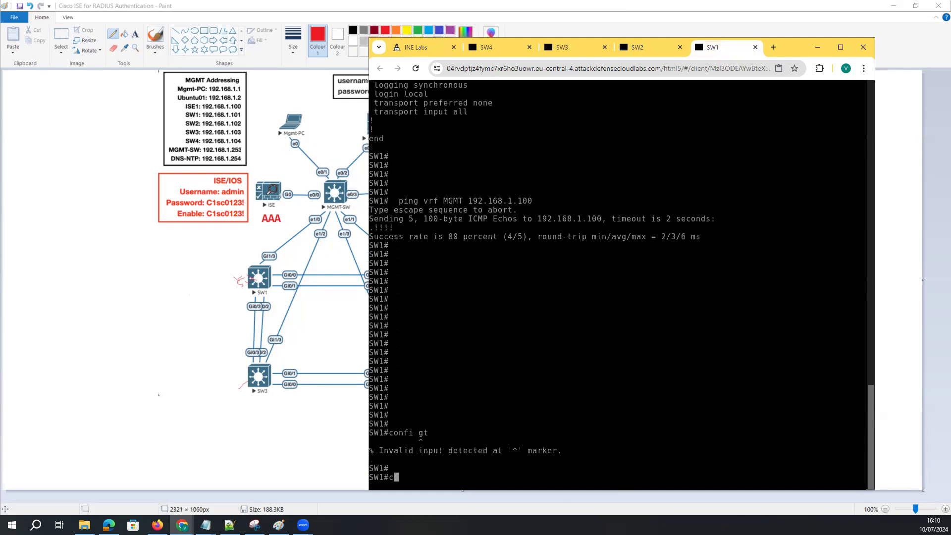
{"action": "key", "text": "Return"}
{"action": "key", "text": "Return"}
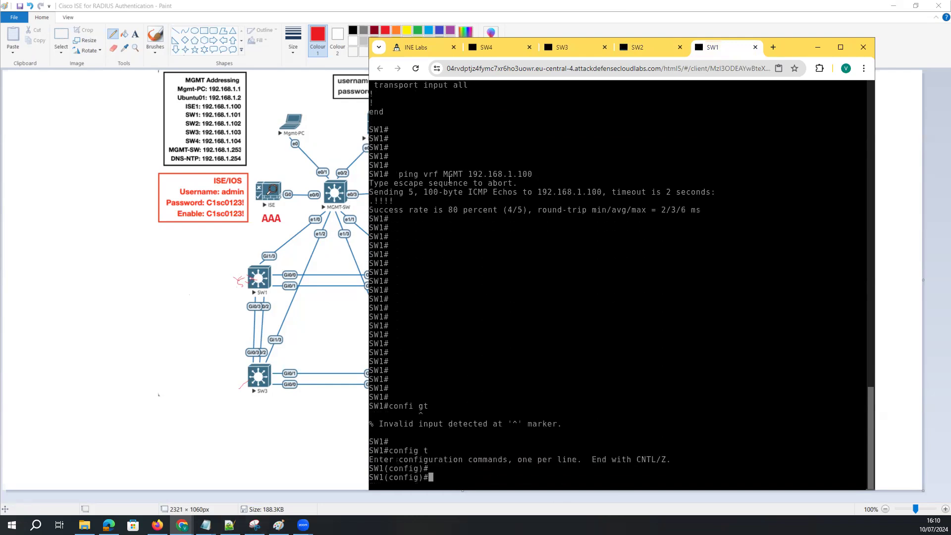
Put SW2 into global configuration mode, correcting the mistyped config t
{"action": "left_click", "coordinate": [656, 47]}
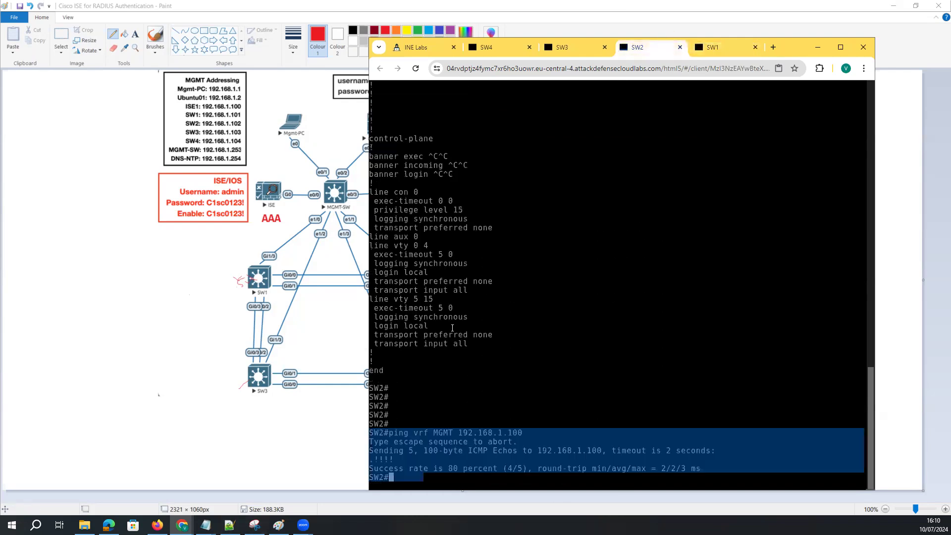
{"action": "key", "text": "Return"}
{"action": "key", "text": "Return"}
{"action": "type", "text": "confi gt"}
{"action": "key", "text": "Return"}
{"action": "key", "text": "Return"}
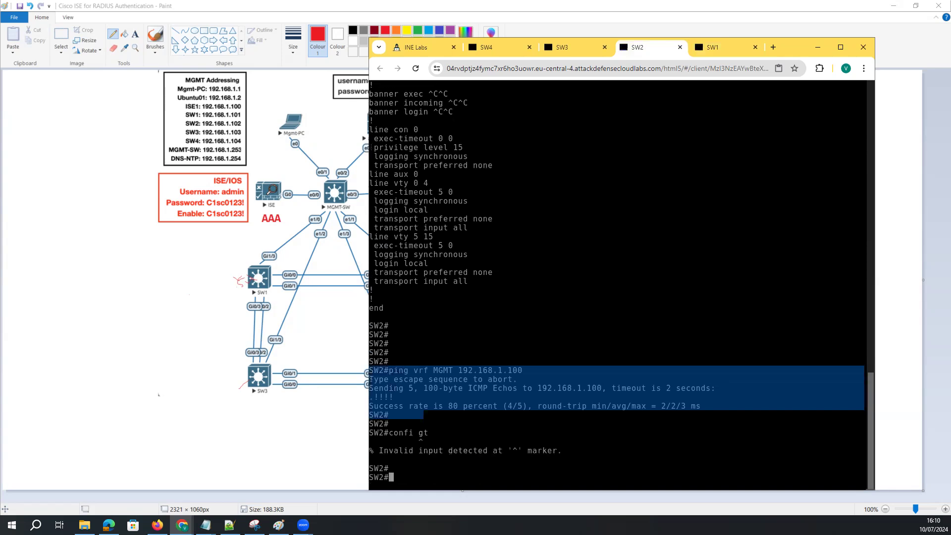
{"action": "type", "text": "config t"}
{"action": "key", "text": "Return"}
{"action": "key", "text": "Return"}
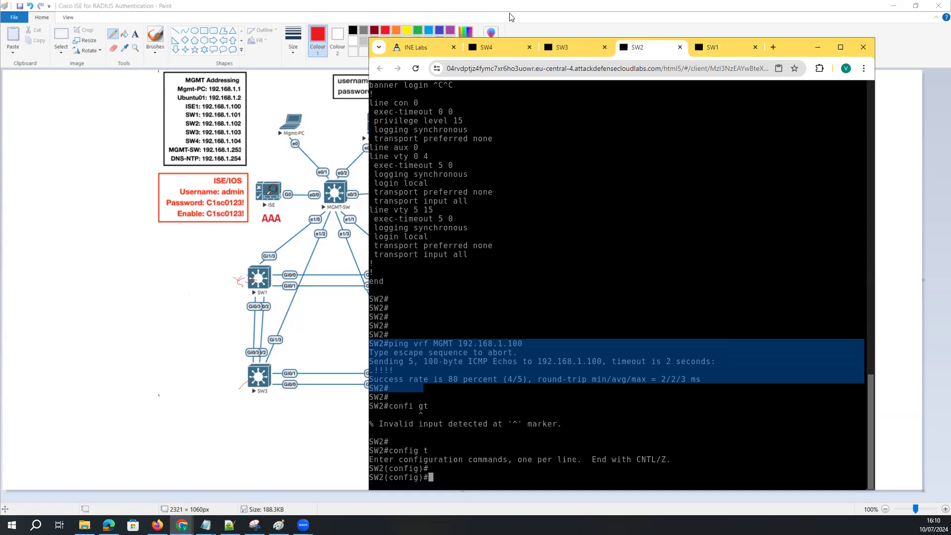
Enter config t on SW3 and SW4, then open a console to MGMT-SW from the topology
{"action": "left_click", "coordinate": [549, 50]}
{"action": "type", "text": "config t"}
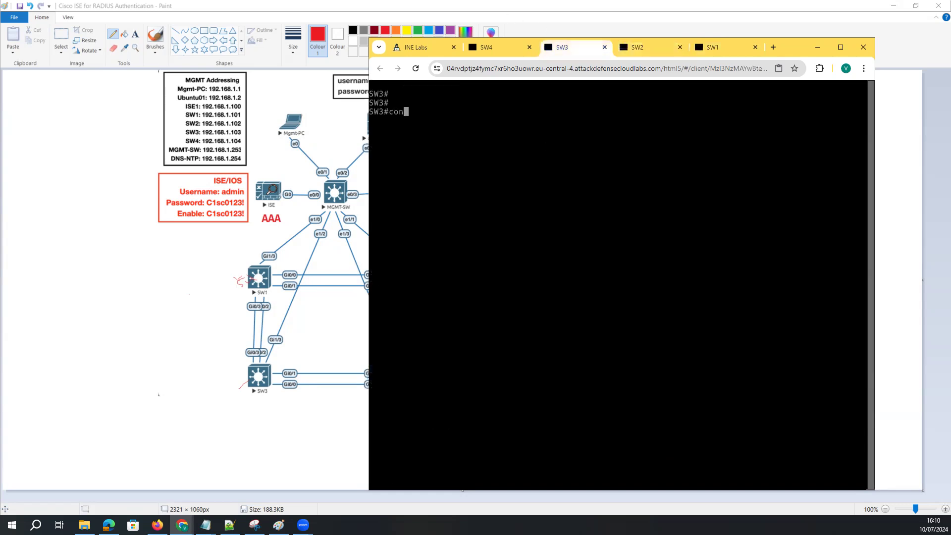
{"action": "key", "text": "Return"}
{"action": "key", "text": "Return"}
{"action": "left_click", "coordinate": [500, 49]}
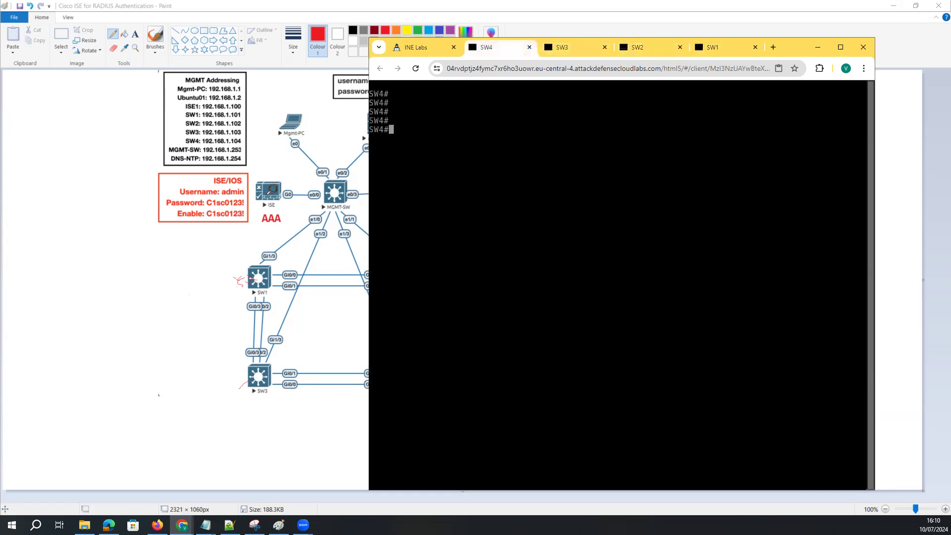
{"action": "key", "text": "Return"}
{"action": "type", "text": "config t"}
{"action": "key", "text": "Return"}
{"action": "key", "text": "Return"}
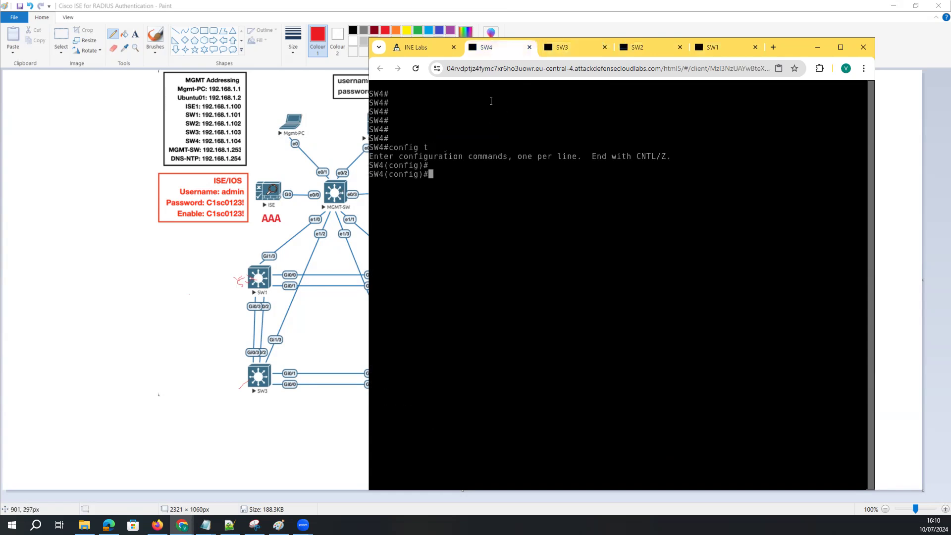
{"action": "left_click", "coordinate": [432, 50]}
{"action": "left_click", "coordinate": [622, 239]}
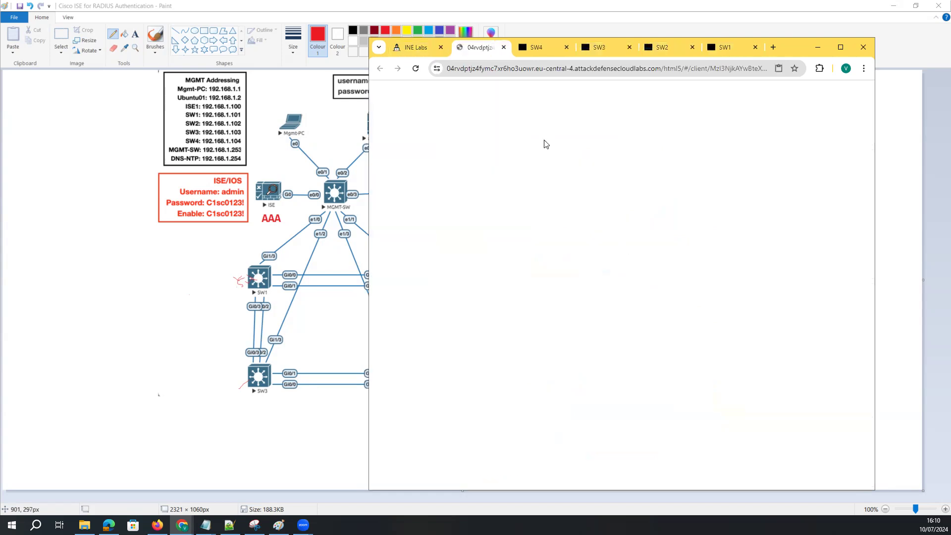
List MGMT-SW's interfaces with sh ip int bri and mark Vlan10 at 192.168.1.253
{"action": "key", "text": "Return"}
{"action": "key", "text": "Return"}
{"action": "key", "text": "Return"}
{"action": "key", "text": "Return"}
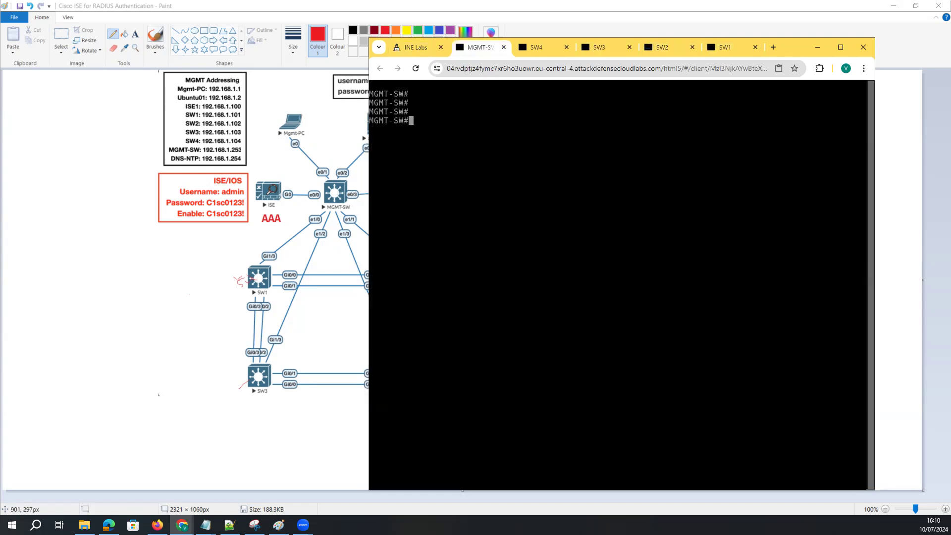
{"action": "type", "text": "sh ip int bir"}
{"action": "key", "text": "Return"}
{"action": "key", "text": "Up"}
{"action": "key", "text": "BackSpace"}
{"action": "key", "text": "BackSpace"}
{"action": "key", "text": "BackSpace"}
{"action": "type", "text": "bri"}
{"action": "key", "text": "Return"}
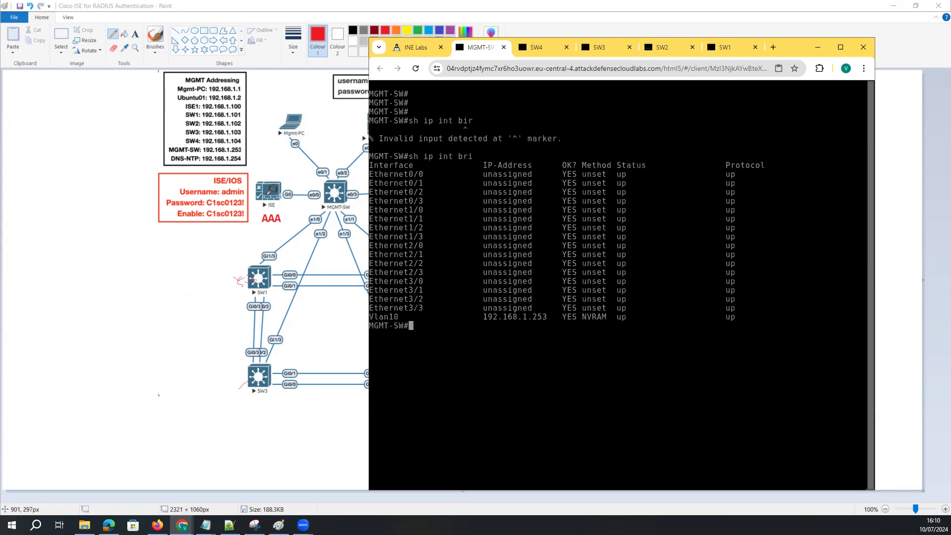
{"action": "left_click_drag", "start_coordinate": [549, 316], "coordinate": [476, 317]}
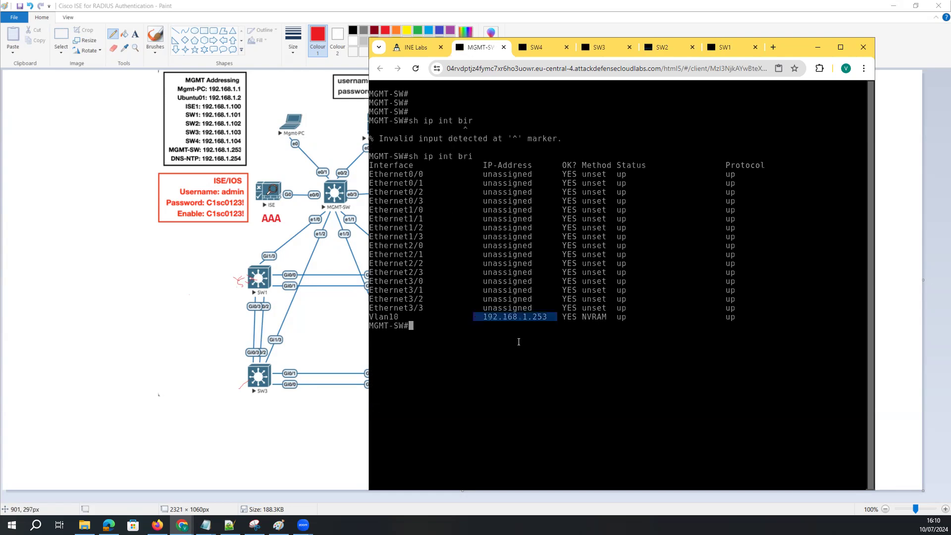
Show MGMT-SW's running config and mark the MGMT-PC and UBUNTU01 DHCP pool blocks
{"action": "key", "text": "Return"}
{"action": "key", "text": "Return"}
{"action": "type", "text": "sh "}
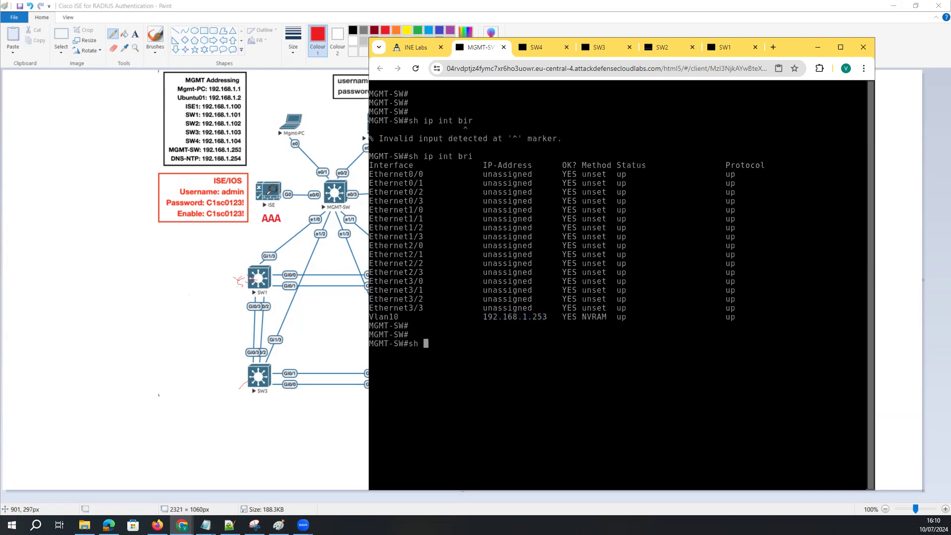
{"action": "type", "text": "in"}
{"action": "key", "text": "BackSpace"}
{"action": "key", "text": "BackSpace"}
{"action": "type", "text": "run"}
{"action": "key", "text": "Return"}
{"action": "key", "text": "space"}
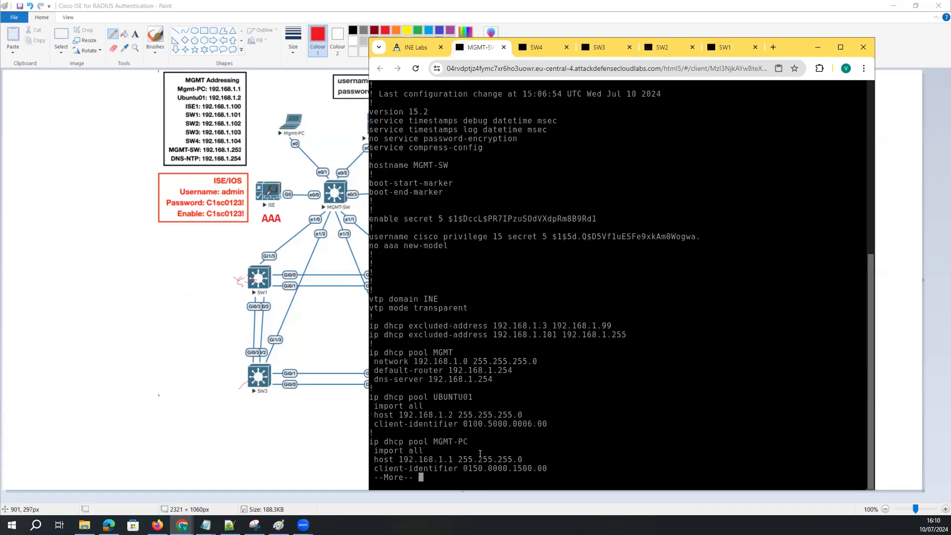
{"action": "left_click_drag", "start_coordinate": [499, 393], "coordinate": [371, 351]}
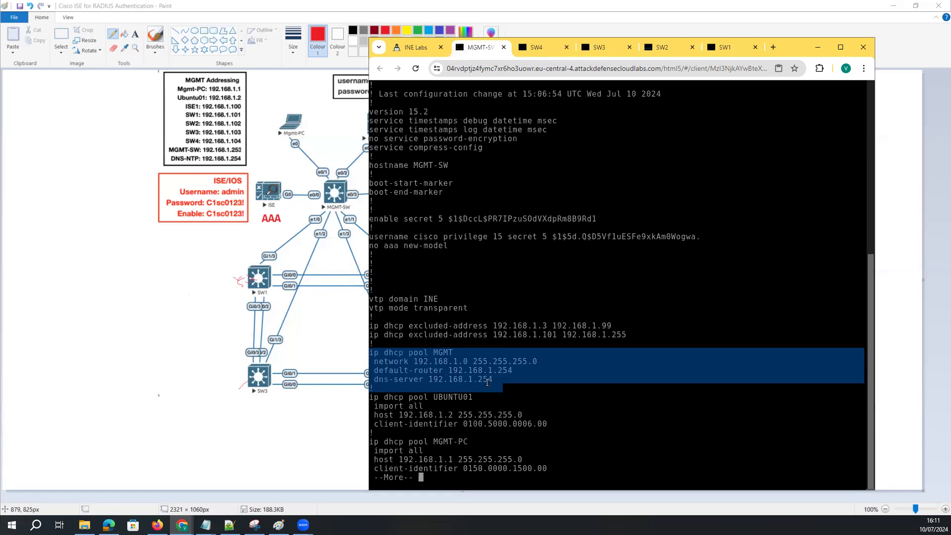
{"action": "left_click", "coordinate": [501, 418]}
{"action": "key", "text": "space"}
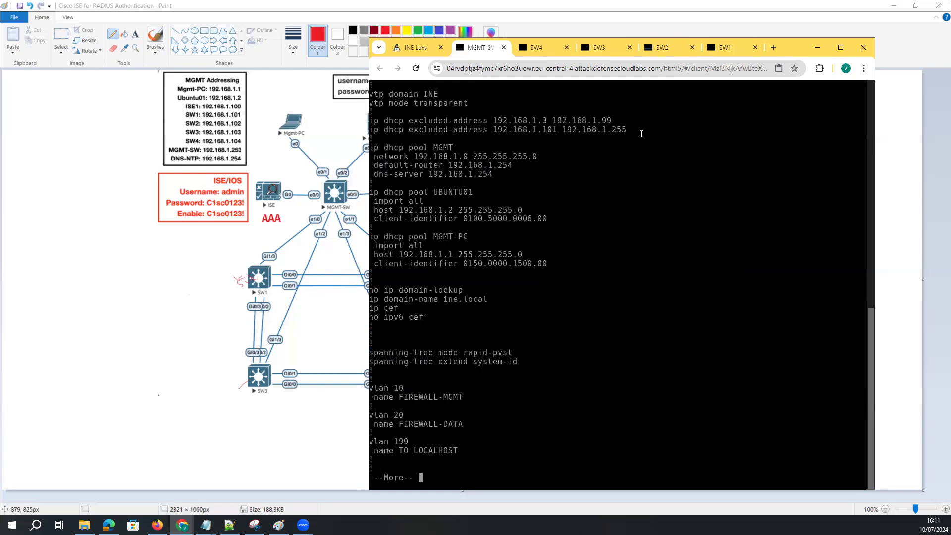
{"action": "left_click_drag", "start_coordinate": [641, 134], "coordinate": [466, 251]}
{"action": "left_click_drag", "start_coordinate": [398, 238], "coordinate": [443, 227]}
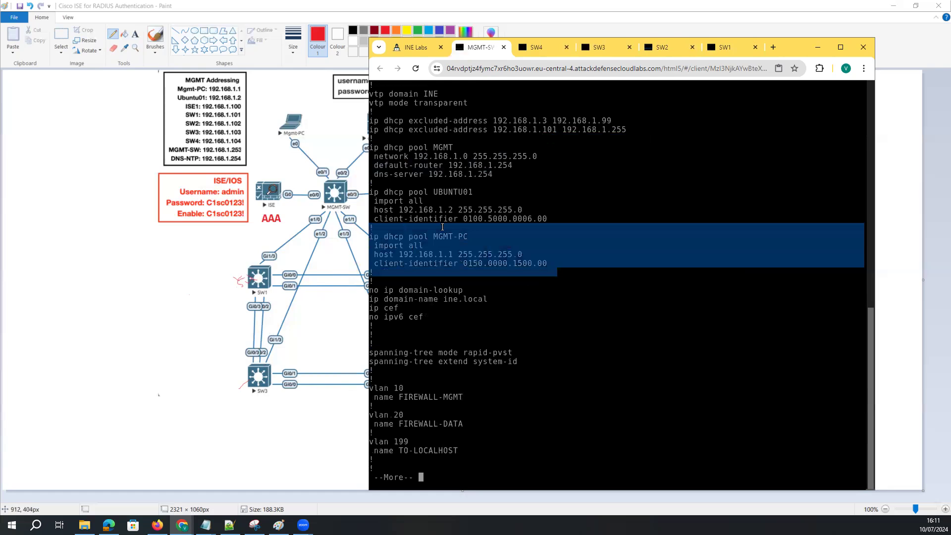
{"action": "left_click_drag", "start_coordinate": [433, 192], "coordinate": [418, 245]}
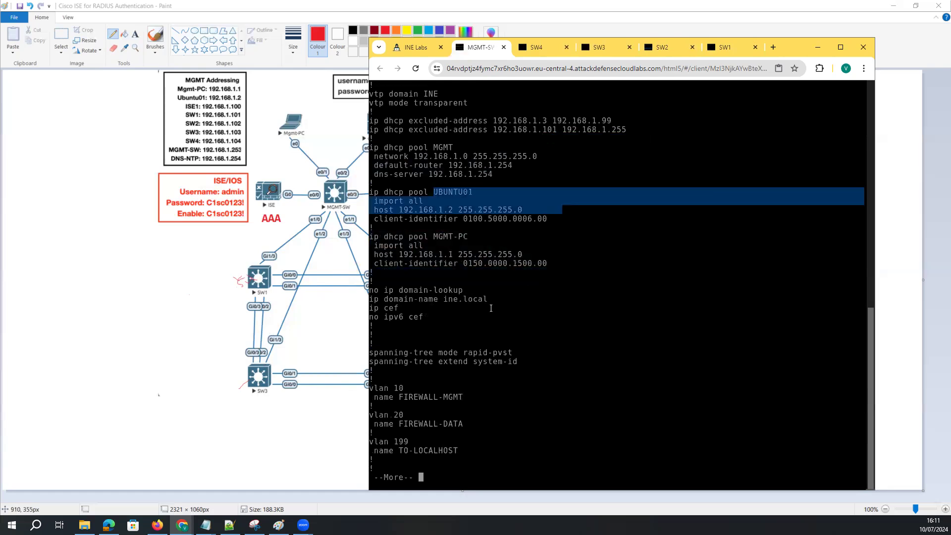
Page on to MGMT-SW's VLAN definitions and mark the FIREWALL-MGMT VLAN lines
{"action": "key", "text": "space"}
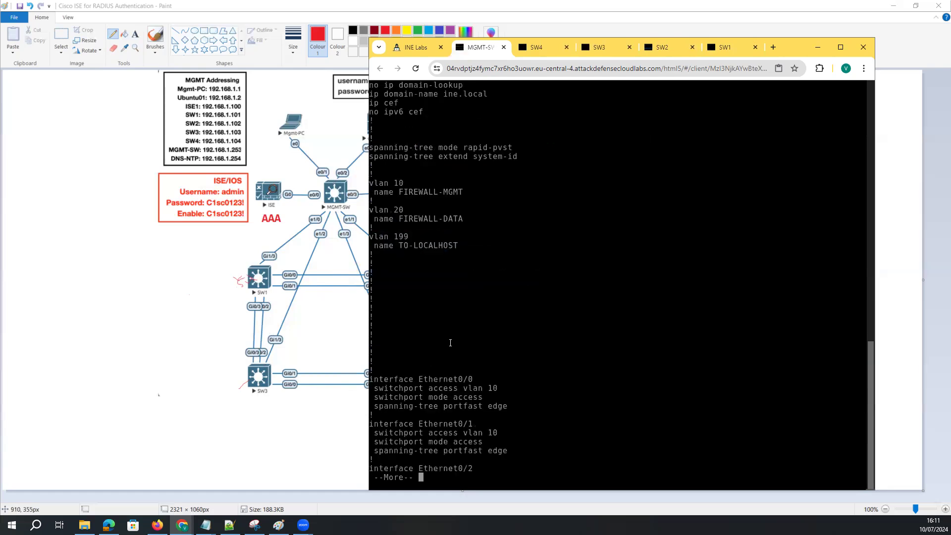
{"action": "left_click_drag", "start_coordinate": [459, 248], "coordinate": [354, 181]}
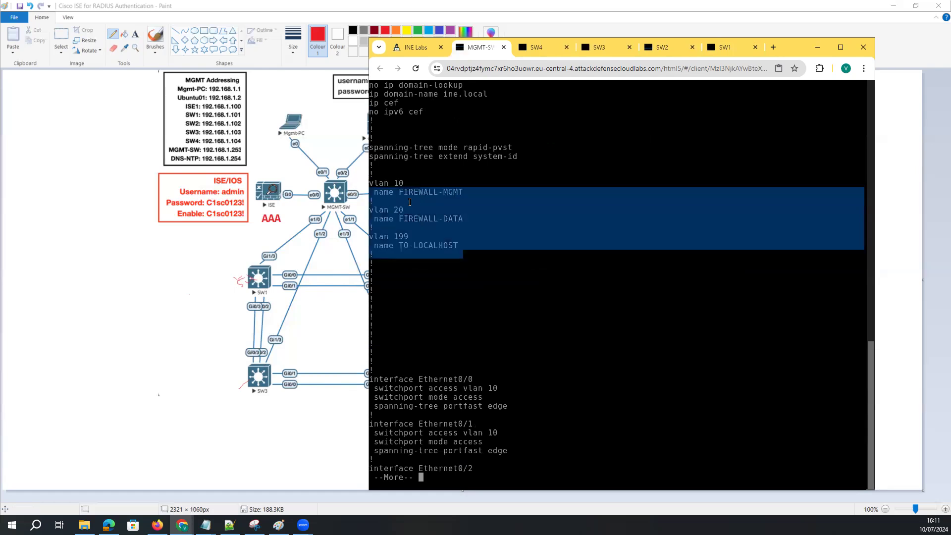
{"action": "left_click", "coordinate": [441, 240]}
{"action": "left_click_drag", "start_coordinate": [469, 194], "coordinate": [394, 219]}
Mark the Ethernet0/1 through Ethernet1/2 interface blocks and list the config to its end
{"action": "key", "text": "space"}
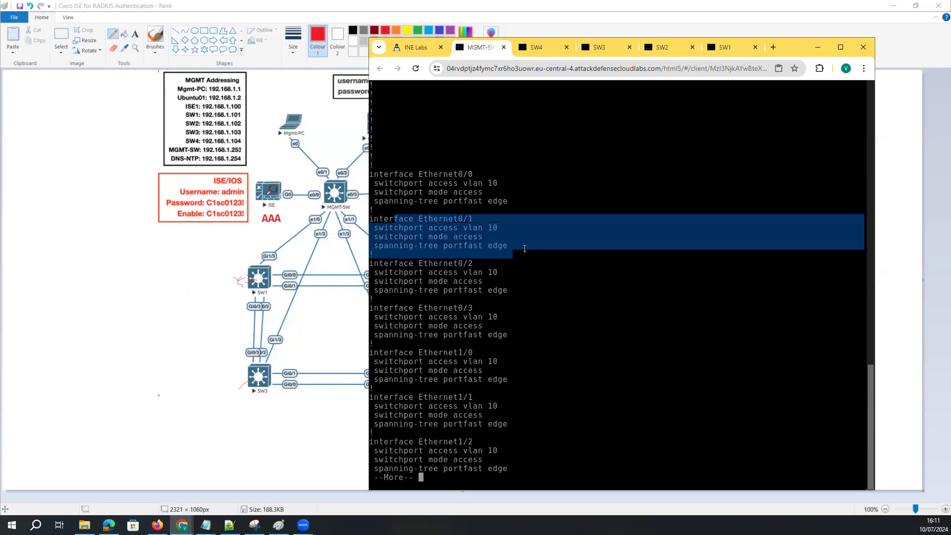
{"action": "left_click_drag", "start_coordinate": [518, 248], "coordinate": [375, 201]}
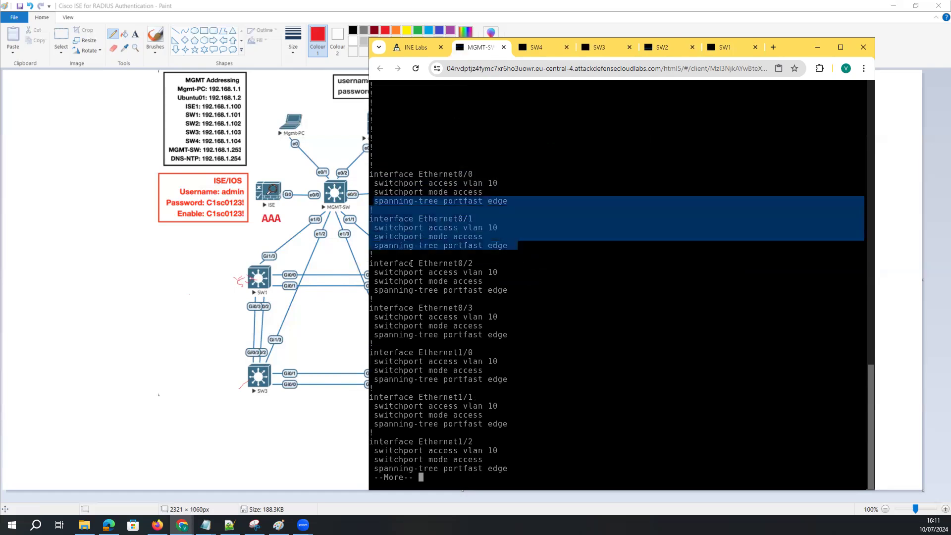
{"action": "left_click_drag", "start_coordinate": [372, 254], "coordinate": [523, 299]}
{"action": "left_click_drag", "start_coordinate": [519, 388], "coordinate": [342, 351]}
{"action": "left_click_drag", "start_coordinate": [509, 344], "coordinate": [355, 302]}
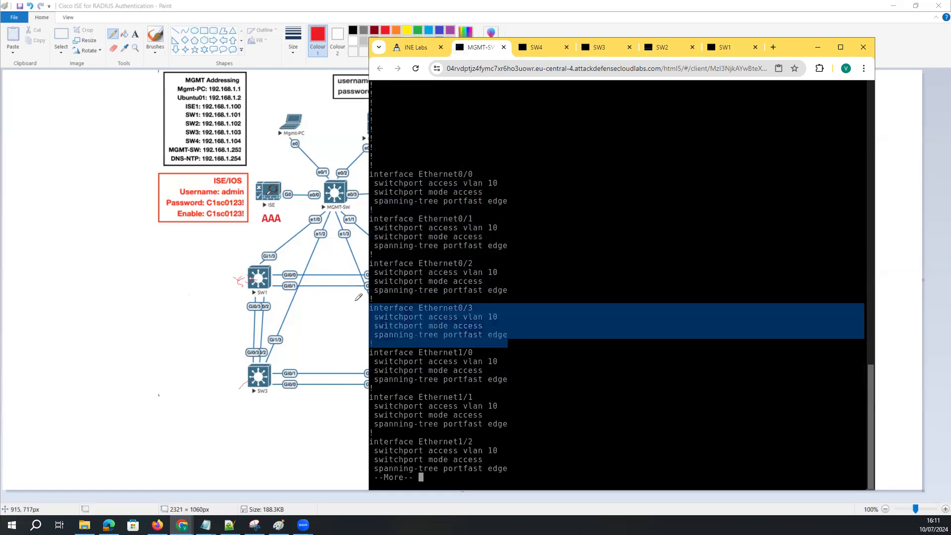
{"action": "left_click_drag", "start_coordinate": [503, 432], "coordinate": [395, 397]}
{"action": "left_click_drag", "start_coordinate": [513, 459], "coordinate": [425, 335]}
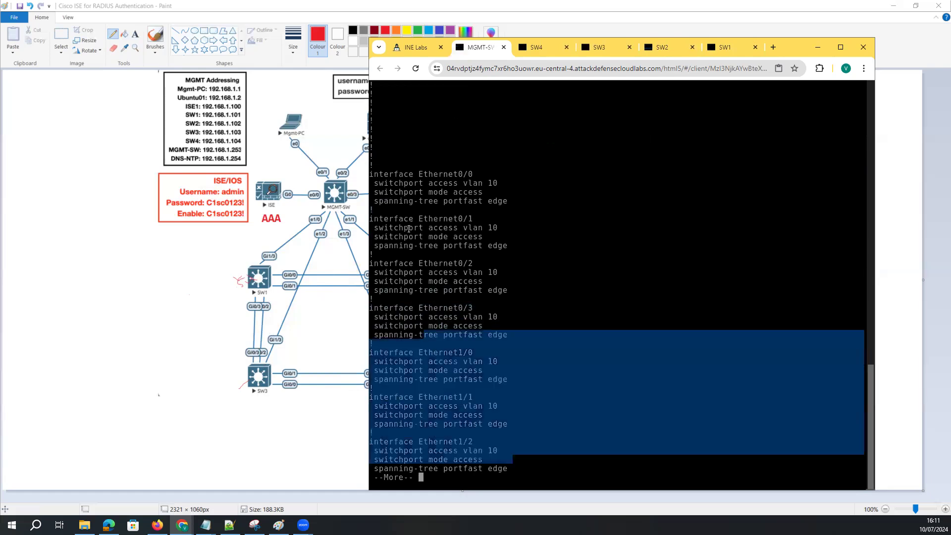
{"action": "key", "text": "space"}
{"action": "key", "text": "space"}
{"action": "key", "text": "space"}
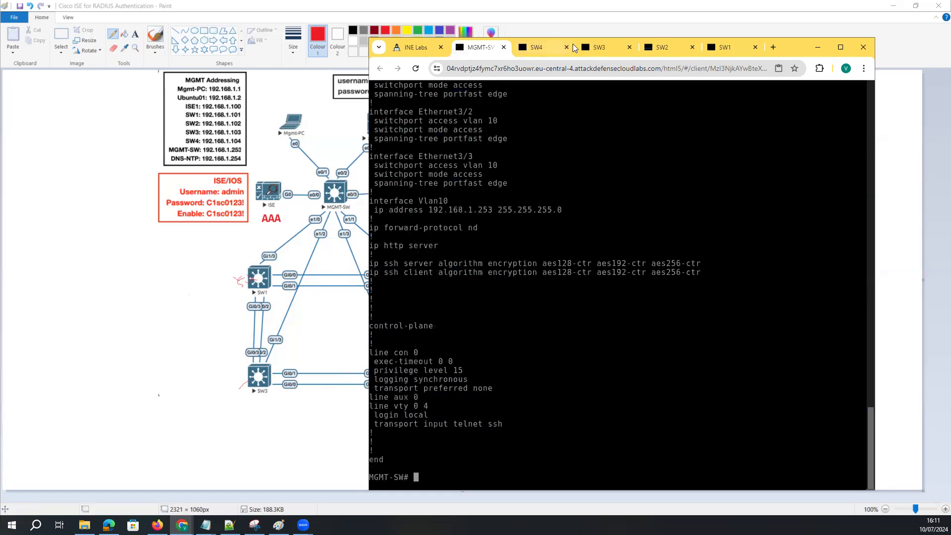
Close the MGMT-SW console and copy the 'username ineadmin privilege 15 secret' line from the notes
{"action": "left_click", "coordinate": [504, 48]}
{"action": "left_click", "coordinate": [667, 51]}
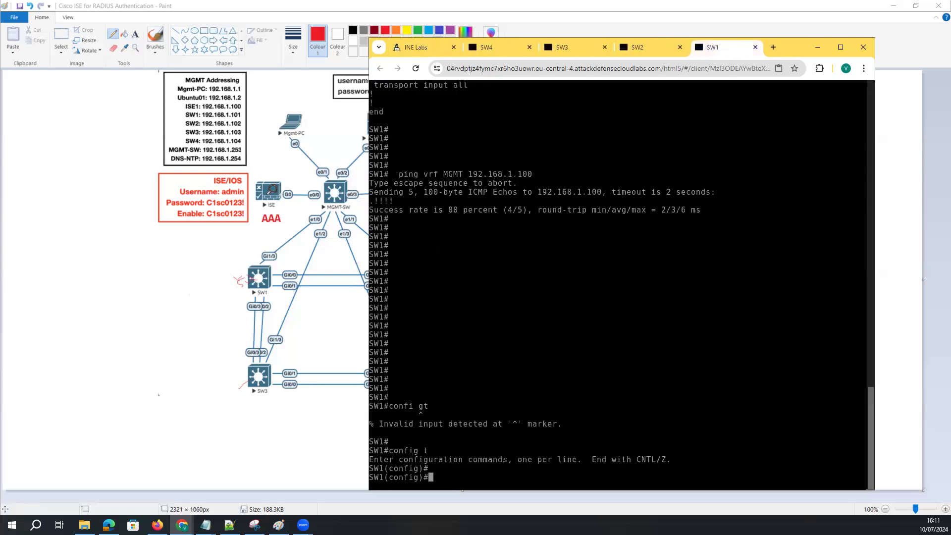
{"action": "mouse_move", "coordinate": [205, 525]}
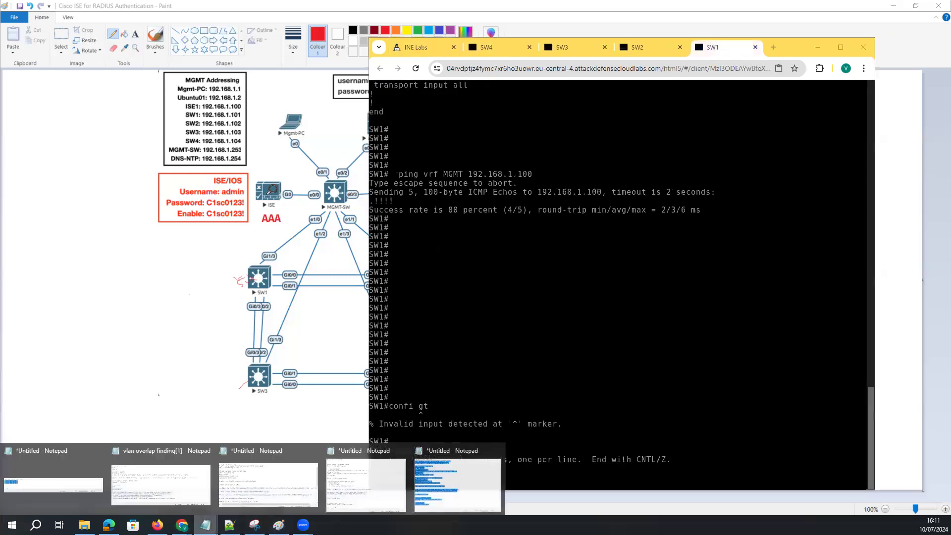
{"action": "left_click", "coordinate": [439, 481]}
{"action": "left_click_drag", "start_coordinate": [568, 145], "coordinate": [162, 217]}
{"action": "left_click", "coordinate": [146, 289]}
{"action": "left_click_drag", "start_coordinate": [250, 242], "coordinate": [45, 244]}
{"action": "key", "text": "ctrl+c"}
Create the privilege-15 local user ineadmin on SW1 and SW2 from the copied command
{"action": "left_click", "coordinate": [639, 273]}
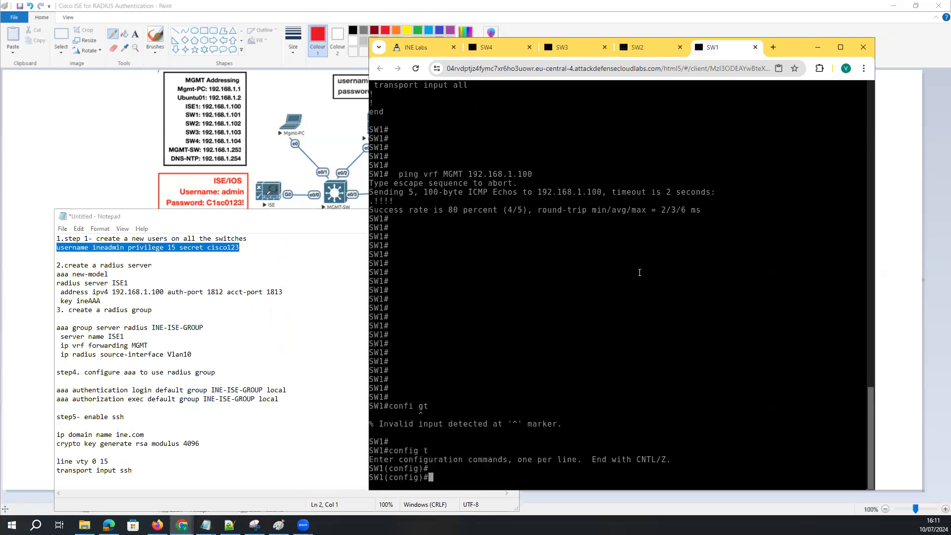
{"action": "key", "text": "ctrl+v"}
{"action": "key", "text": "Return"}
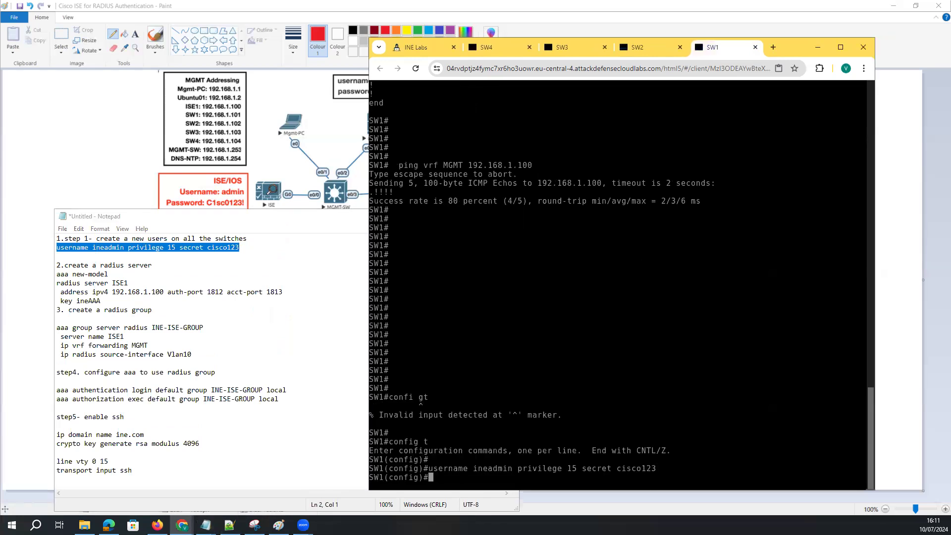
{"action": "left_click", "coordinate": [629, 54]}
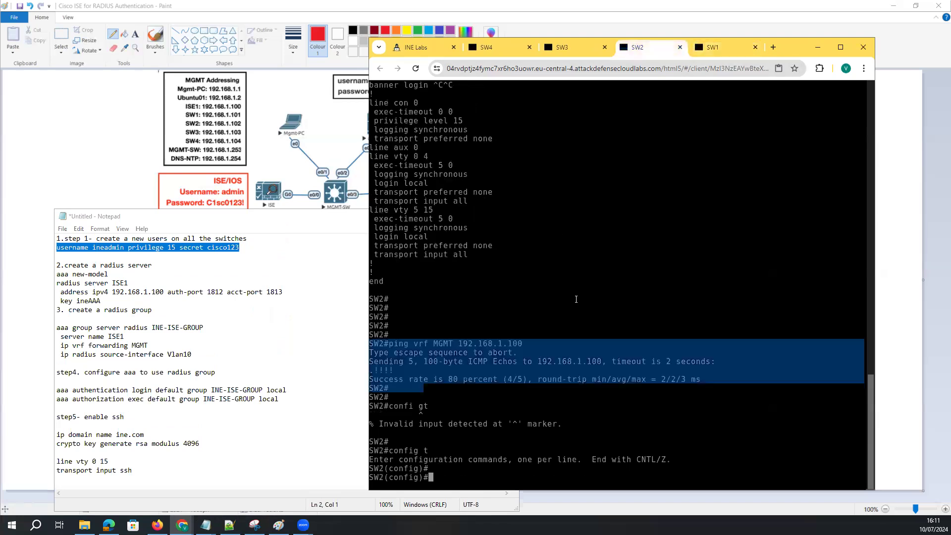
{"action": "key", "text": "ctrl+v"}
{"action": "key", "text": "Return"}
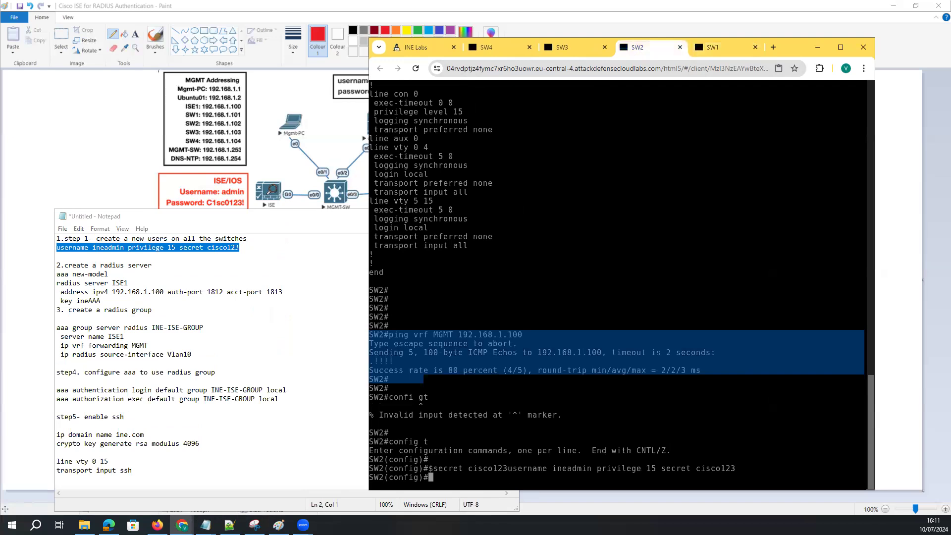
Create the same privilege-15 ineadmin user on SW3 and SW4, submitting it twice on SW4
{"action": "left_click", "coordinate": [561, 52]}
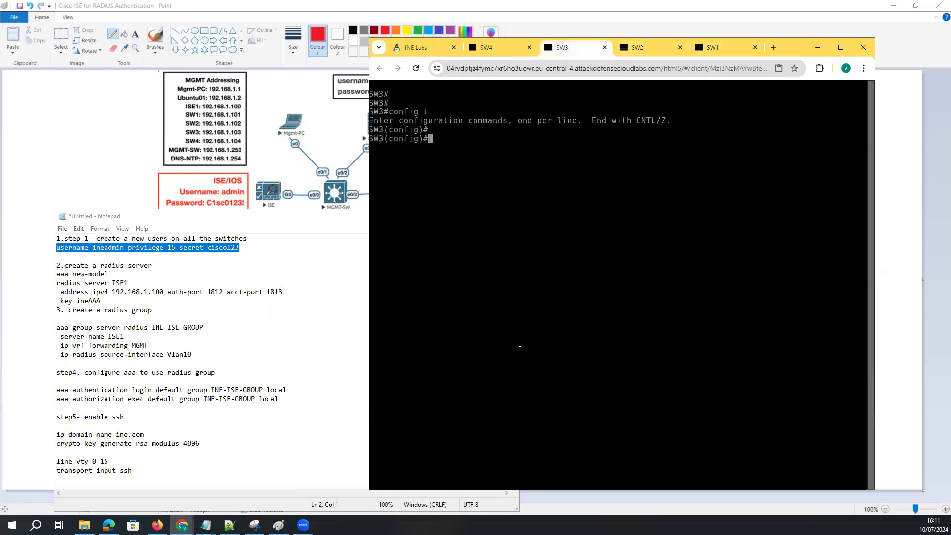
{"action": "key", "text": "ctrl+v"}
{"action": "key", "text": "Return"}
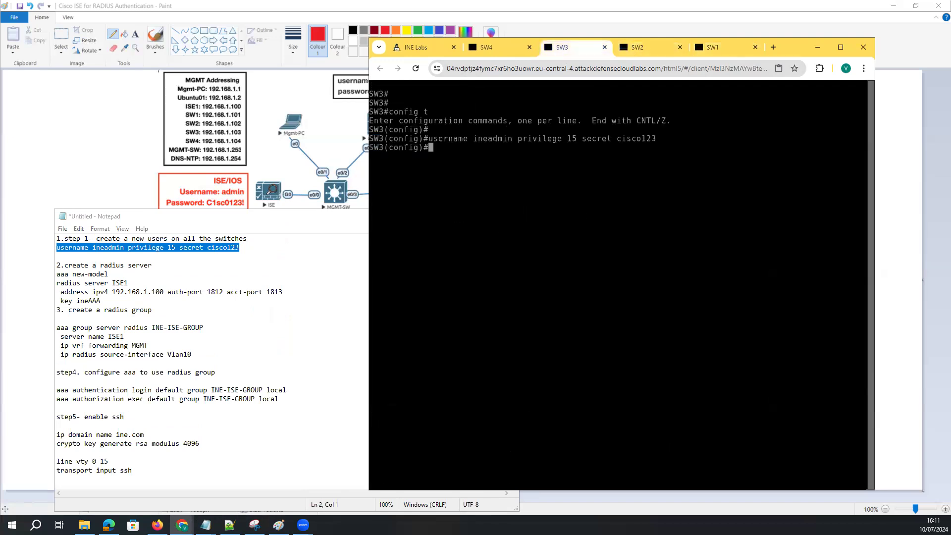
{"action": "left_click", "coordinate": [508, 47]}
{"action": "key", "text": "ctrl+v"}
{"action": "key", "text": "ctrl+v"}
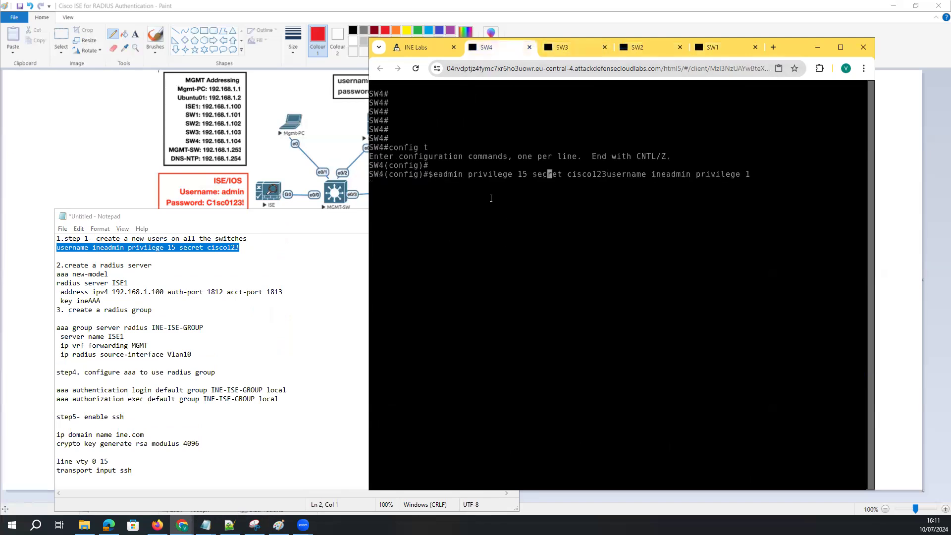
{"action": "key", "text": "Return"}
{"action": "key", "text": "ctrl+v"}
{"action": "key", "text": "Return"}
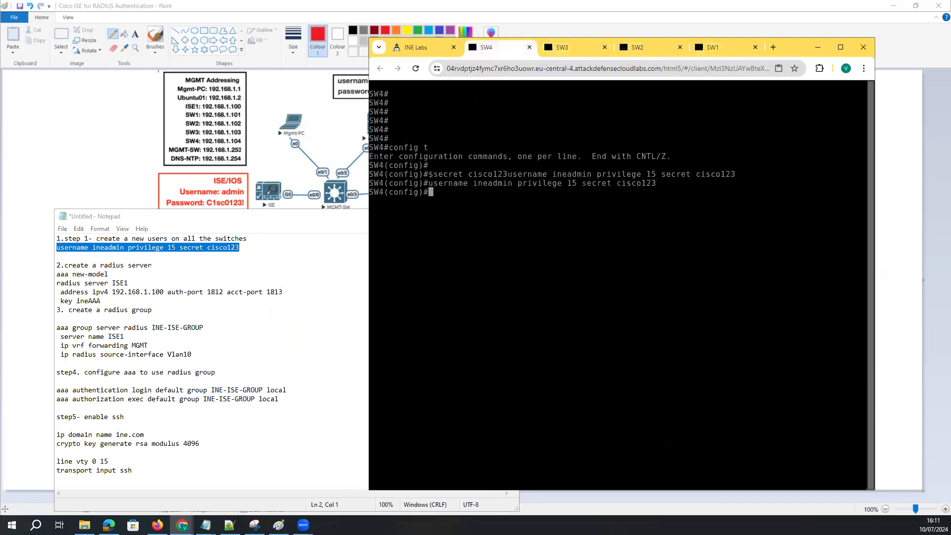
Re-apply the ineadmin user command on SW2
{"action": "left_click", "coordinate": [575, 51]}
{"action": "left_click", "coordinate": [652, 50]}
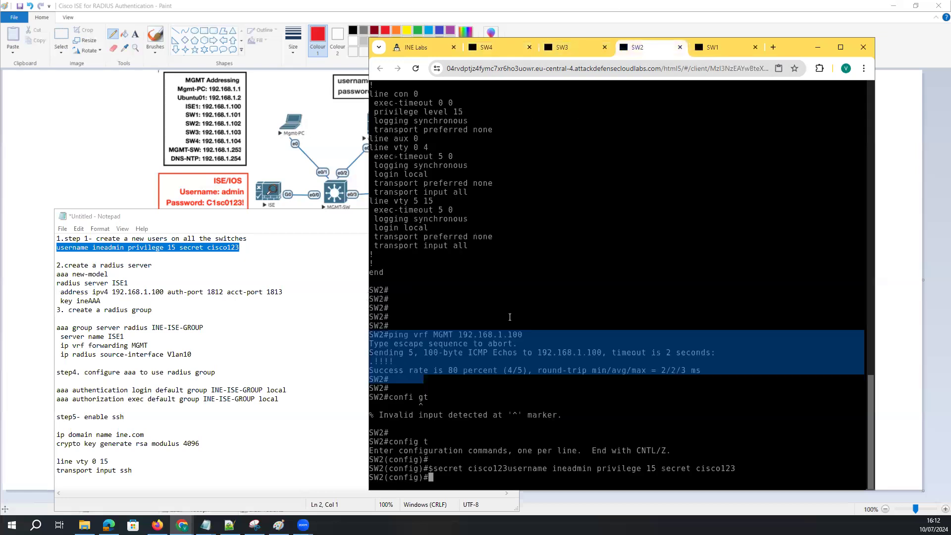
{"action": "key", "text": "ctrl+v"}
{"action": "key", "text": "Return"}
{"action": "key", "text": "Return"}
{"action": "key", "text": "Return"}
{"action": "key", "text": "Return"}
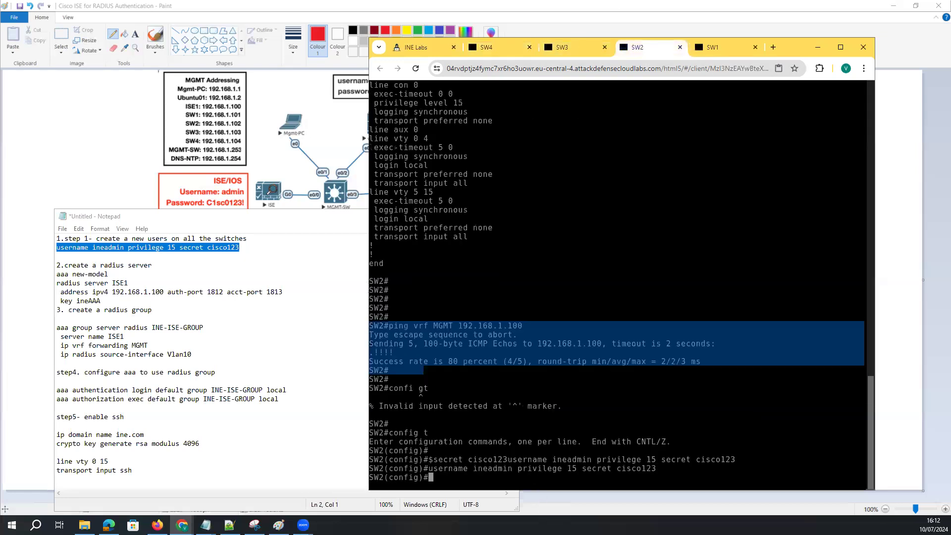
{"action": "left_click", "coordinate": [111, 300]}
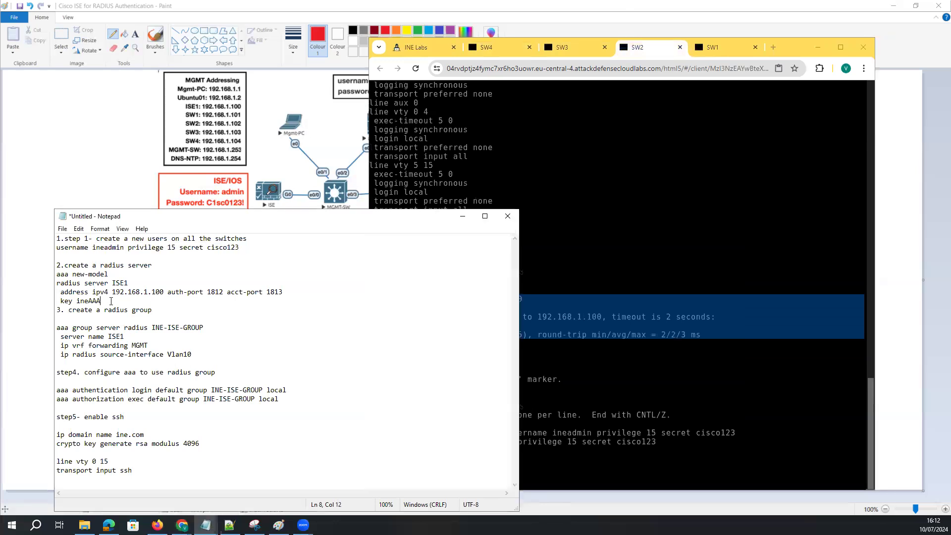
Copy the aaa new-model and radius server ISE1 lines and apply them on SW1
{"action": "left_click_drag", "start_coordinate": [112, 299], "coordinate": [53, 272]}
{"action": "key", "text": "ctrl+c"}
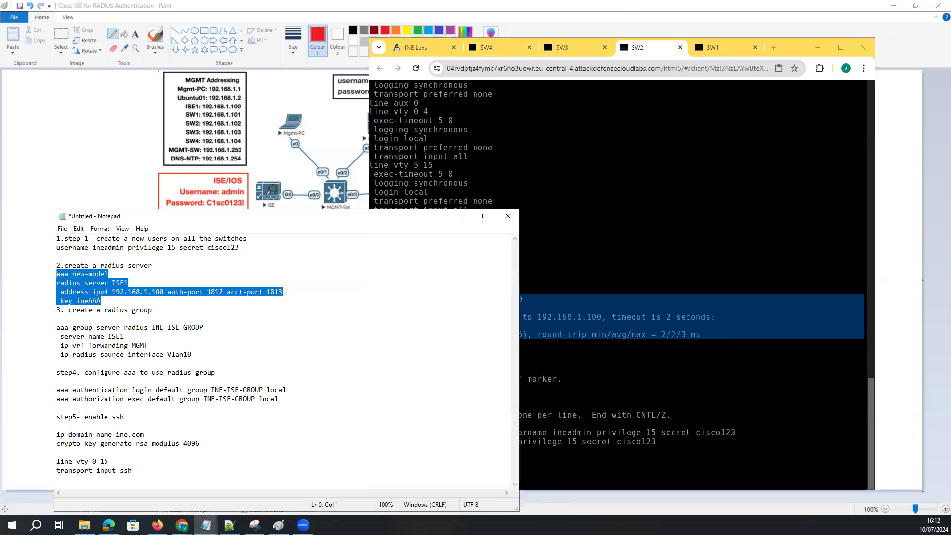
{"action": "left_click", "coordinate": [715, 42]}
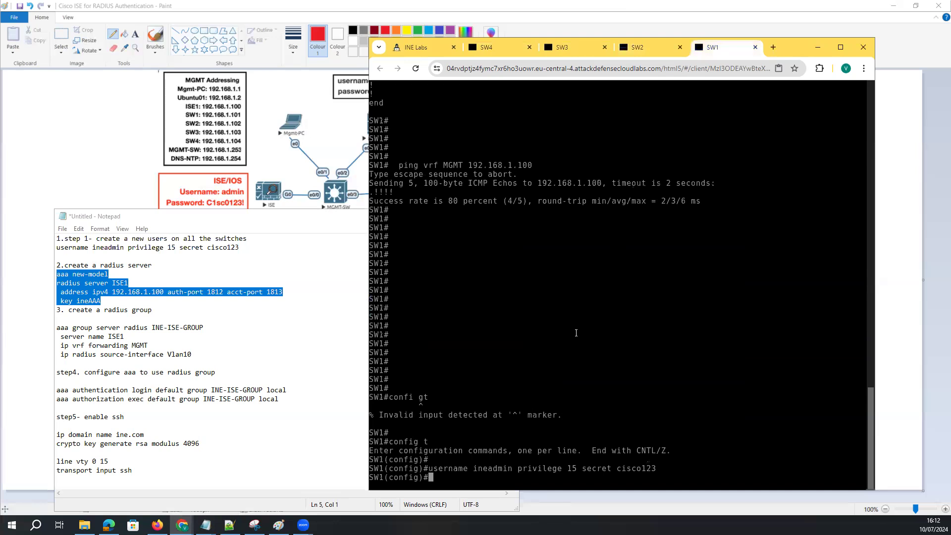
{"action": "key", "text": "Return"}
{"action": "key", "text": "Return"}
{"action": "key", "text": "Return"}
{"action": "key", "text": "Return"}
{"action": "key", "text": "Return"}
{"action": "key", "text": "Return"}
{"action": "key", "text": "Return"}
{"action": "key", "text": "Return"}
{"action": "key", "text": "Return"}
{"action": "key", "text": "Return"}
{"action": "key", "text": "Return"}
{"action": "key", "text": "Return"}
{"action": "key", "text": "Return"}
{"action": "key", "text": "Return"}
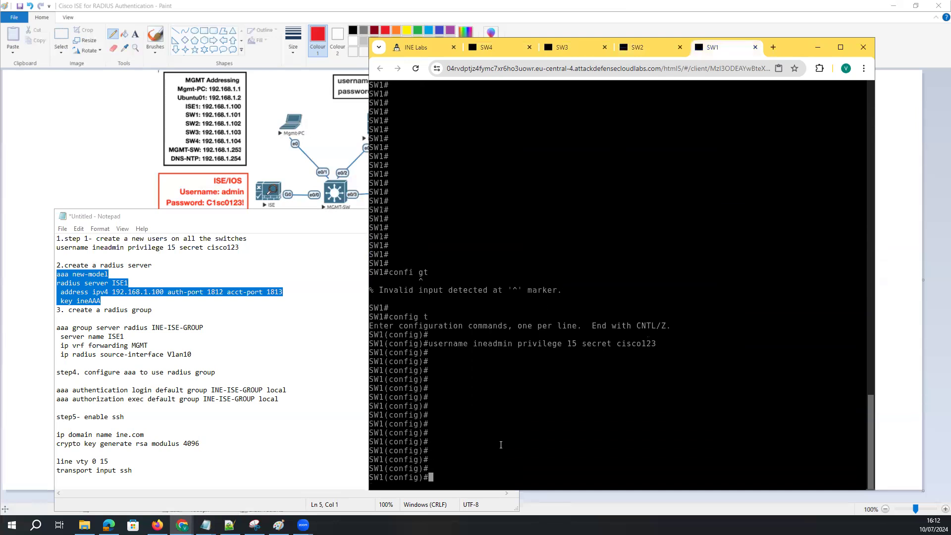
{"action": "key", "text": "ctrl+v"}
{"action": "key", "text": "Return"}
{"action": "key", "text": "Return"}
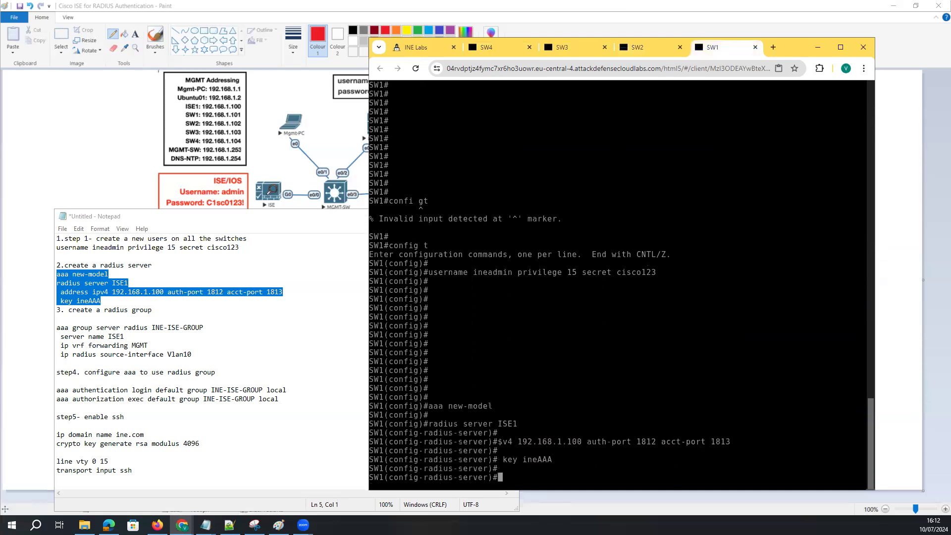
Paste the same aaa new-model and RADIUS ISE1 lines into SW2, SW3 and SW4
{"action": "left_click", "coordinate": [652, 52]}
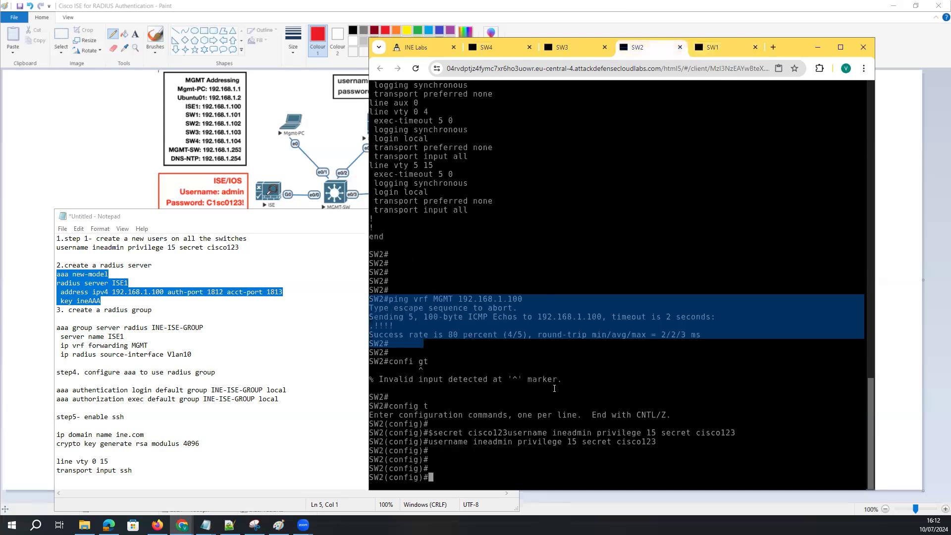
{"action": "key", "text": "ctrl+v"}
{"action": "key", "text": "Return"}
{"action": "key", "text": "Return"}
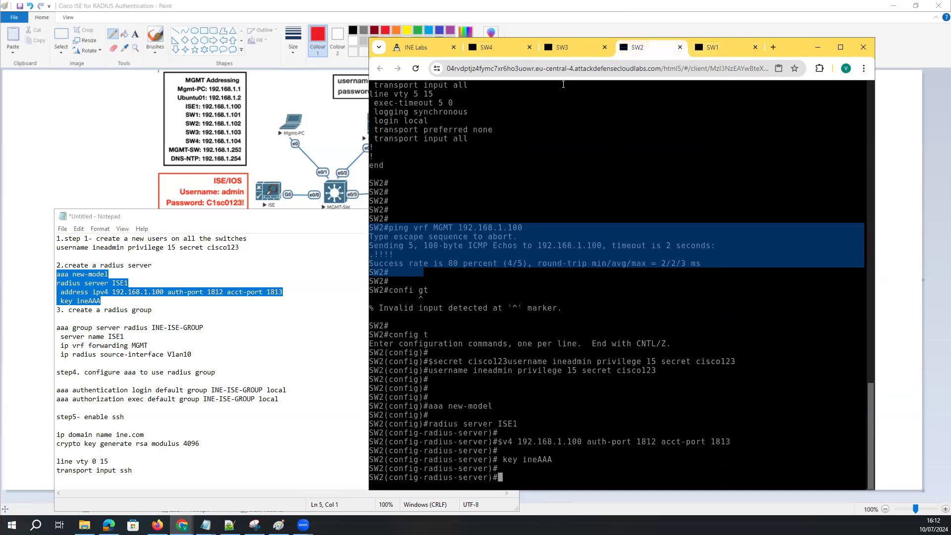
{"action": "left_click", "coordinate": [550, 44]}
{"action": "key", "text": "ctrl+v"}
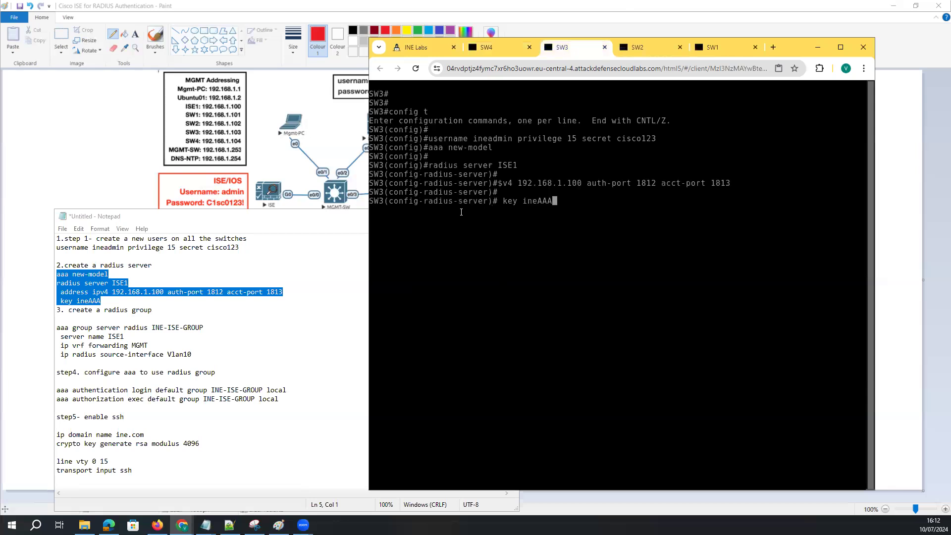
{"action": "left_click", "coordinate": [491, 48]}
{"action": "type", "text": "aaa new-model radius server ISE1  address ipv4 192.168.1.100 auth-port 1812 acct-port 1813  key ineAAA"}
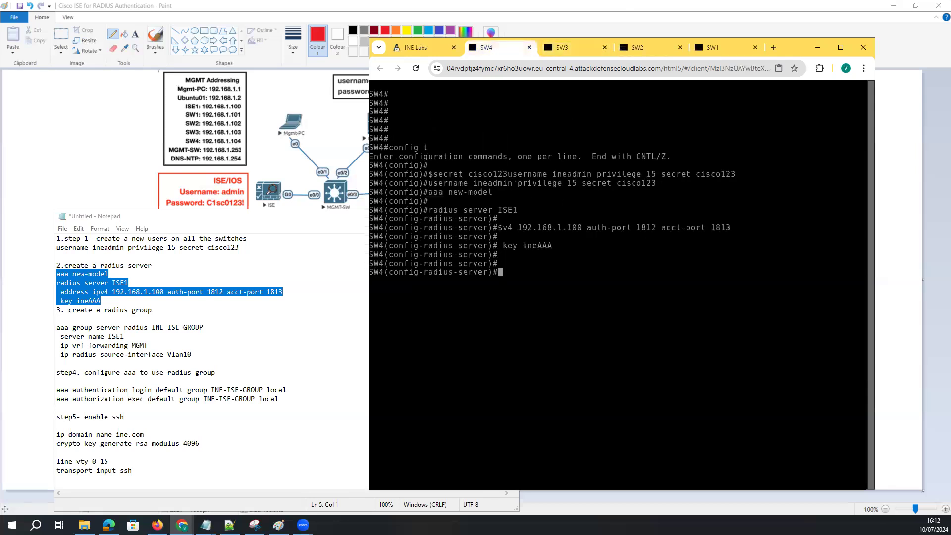
Select the INE-ISE-GROUP text in the configuration notes
{"action": "left_click", "coordinate": [152, 328]}
{"action": "left_click_drag", "start_coordinate": [203, 327], "coordinate": [88, 338]}
{"action": "left_click_drag", "start_coordinate": [130, 283], "coordinate": [105, 282]}
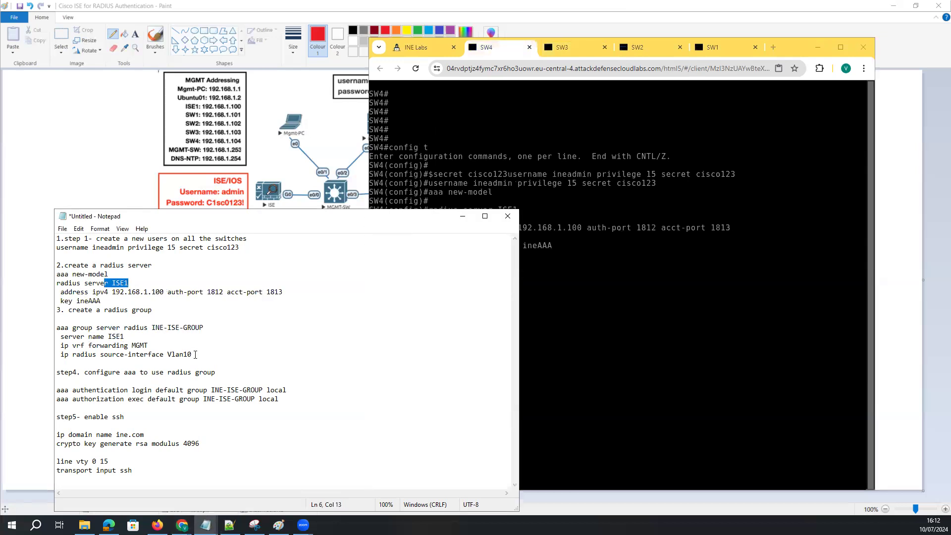
Copy the INE-ISE-GROUP radius group block from the notes and apply it on SW1
{"action": "left_click_drag", "start_coordinate": [195, 355], "coordinate": [49, 327]}
{"action": "key", "text": "ctrl+c"}
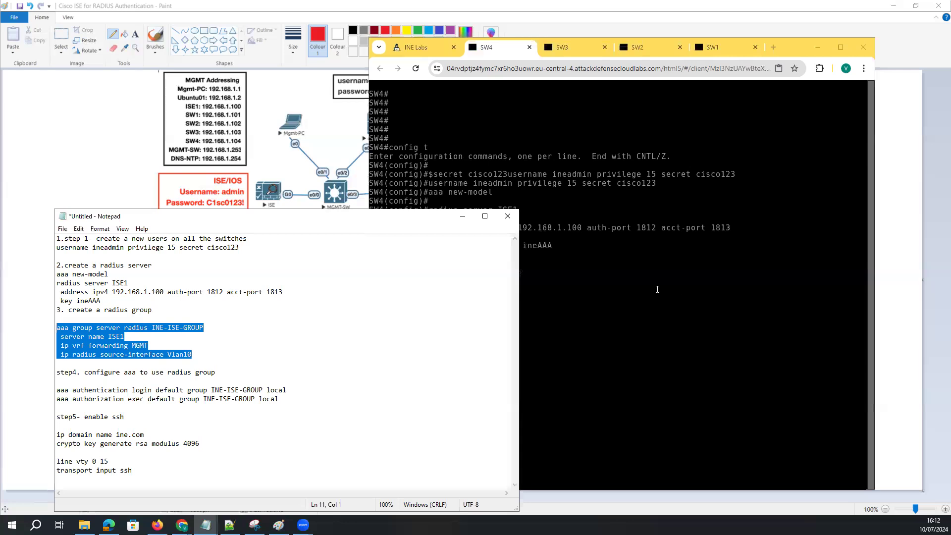
{"action": "left_click", "coordinate": [713, 48]}
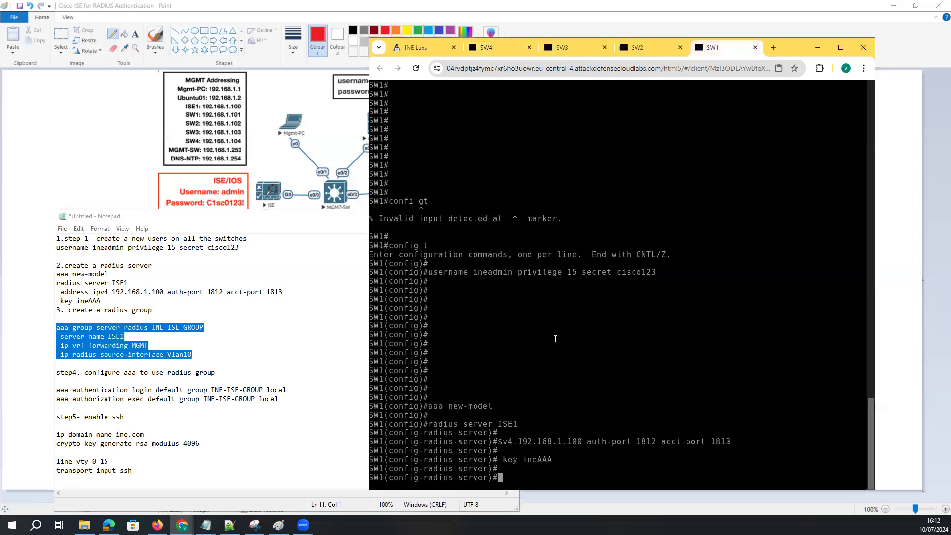
{"action": "key", "text": "Return"}
{"action": "key", "text": "Return"}
{"action": "key", "text": "Return"}
{"action": "key", "text": "Return"}
{"action": "type", "text": "exit"}
{"action": "key", "text": "Return"}
{"action": "key", "text": "Return"}
{"action": "key", "text": "Return"}
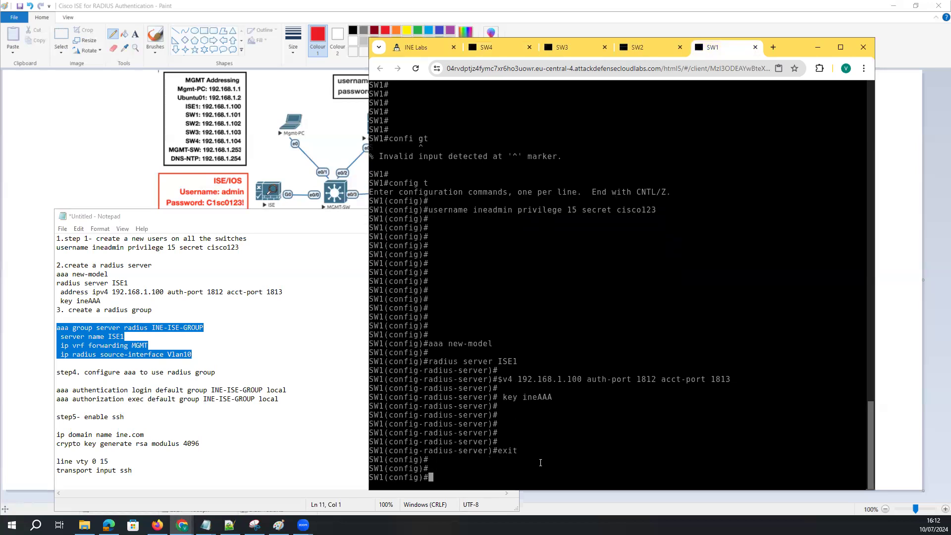
{"action": "key", "text": "ctrl+v"}
{"action": "key", "text": "Return"}
{"action": "key", "text": "Return"}
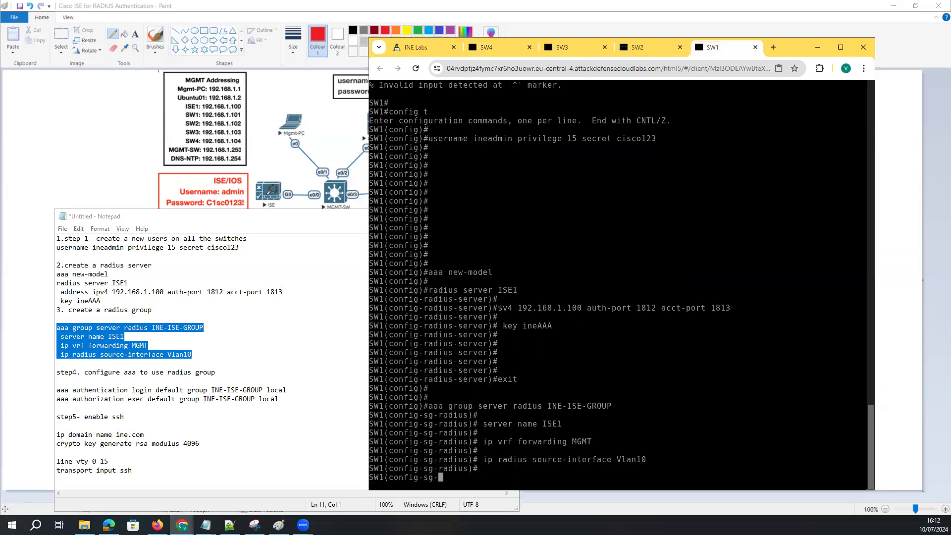
Exit to global config on SW2 and apply the INE-ISE-GROUP radius group block
{"action": "left_click", "coordinate": [638, 47]}
{"action": "type", "text": "exit"}
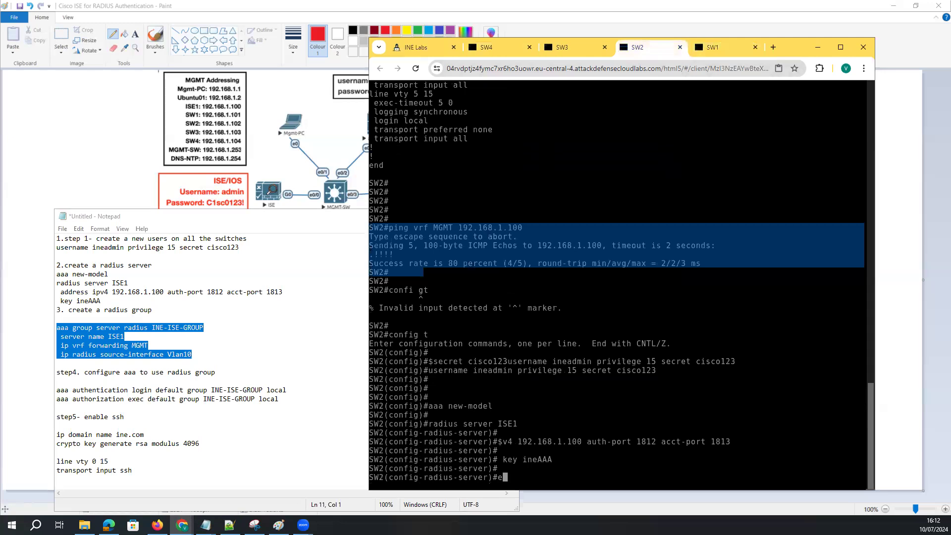
{"action": "key", "text": "Return"}
{"action": "key", "text": "Return"}
{"action": "key", "text": "Return"}
{"action": "key", "text": "Return"}
{"action": "key", "text": "Return"}
{"action": "key", "text": "Return"}
{"action": "key", "text": "Return"}
{"action": "key", "text": "Return"}
{"action": "key", "text": "Return"}
{"action": "key", "text": "Return"}
{"action": "key", "text": "Return"}
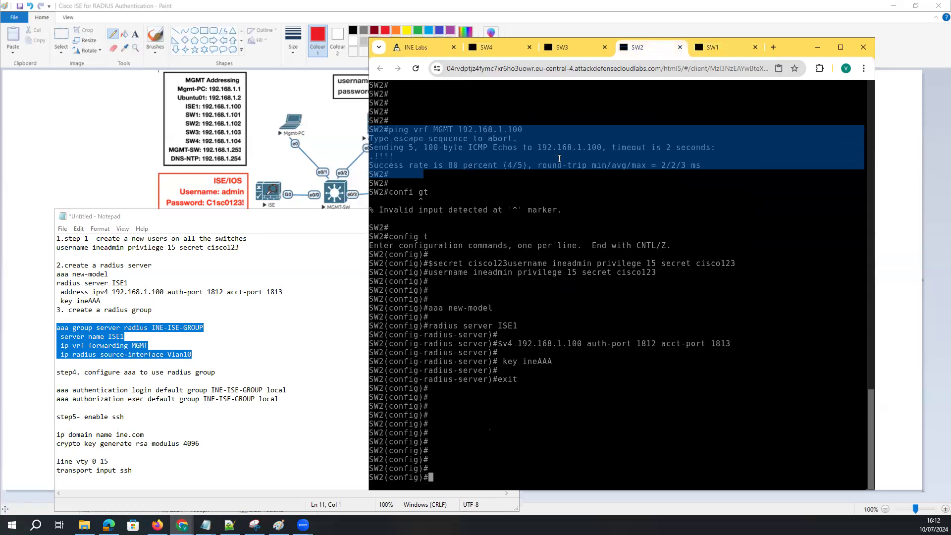
{"action": "right_click", "coordinate": [552, 425]}
{"action": "right_click", "coordinate": [553, 423]}
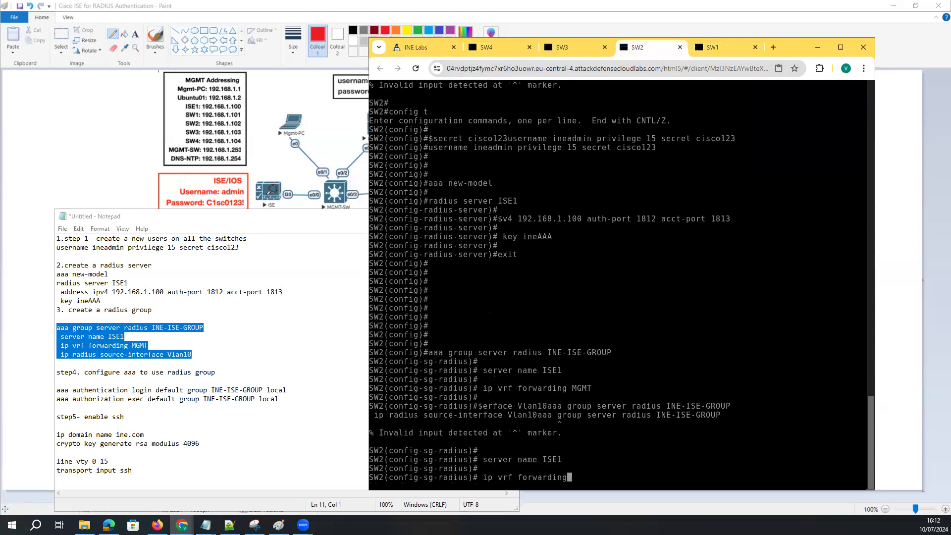
{"action": "key", "text": "Return"}
{"action": "key", "text": "Return"}
{"action": "right_click", "coordinate": [542, 481]}
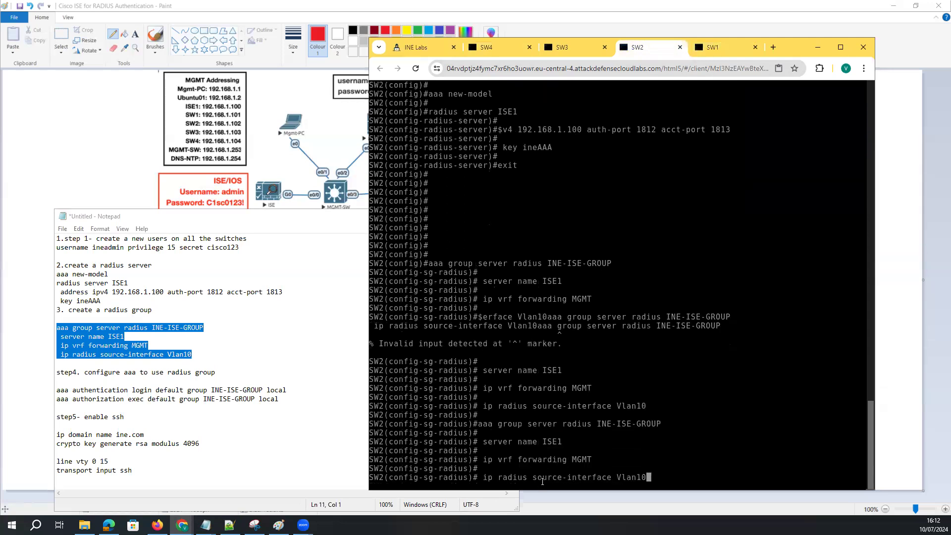
{"action": "key", "text": "Return"}
{"action": "key", "text": "Return"}
{"action": "key", "text": "Return"}
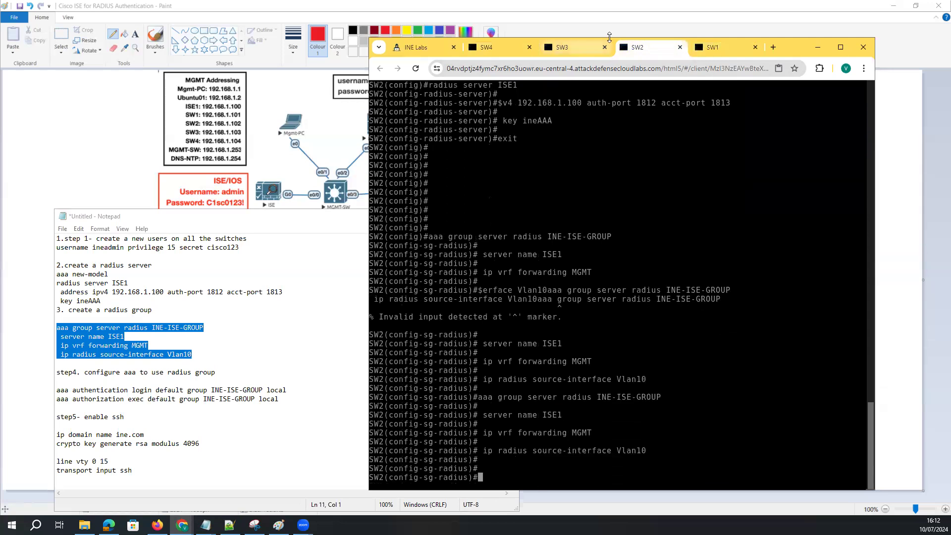
Apply the INE-ISE-GROUP block (ISE1, VRF MGMT, source Vlan10) on SW3
{"action": "left_click", "coordinate": [564, 47]}
{"action": "type", "text": "exit"}
{"action": "key", "text": "Return"}
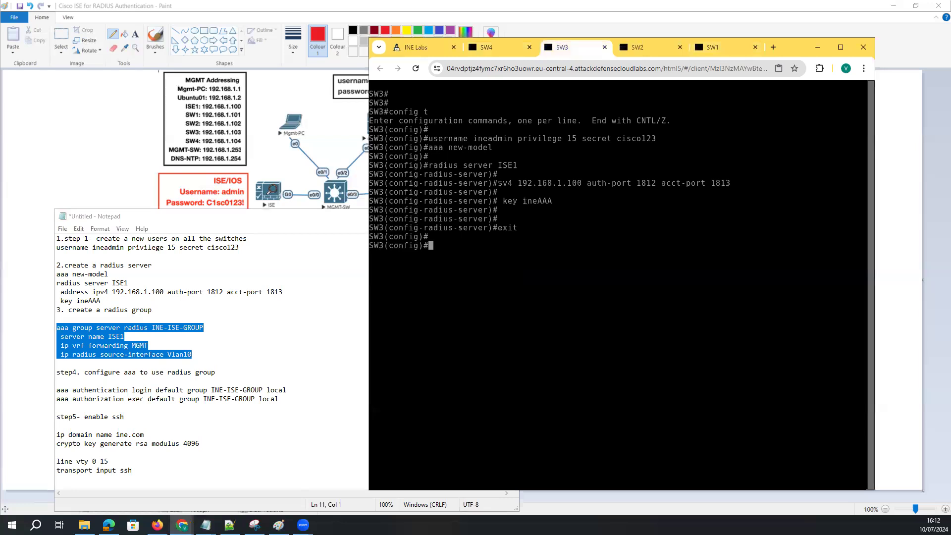
{"action": "right_click", "coordinate": [512, 267]}
{"action": "key", "text": "Return"}
{"action": "key", "text": "Return"}
{"action": "key", "text": "Return"}
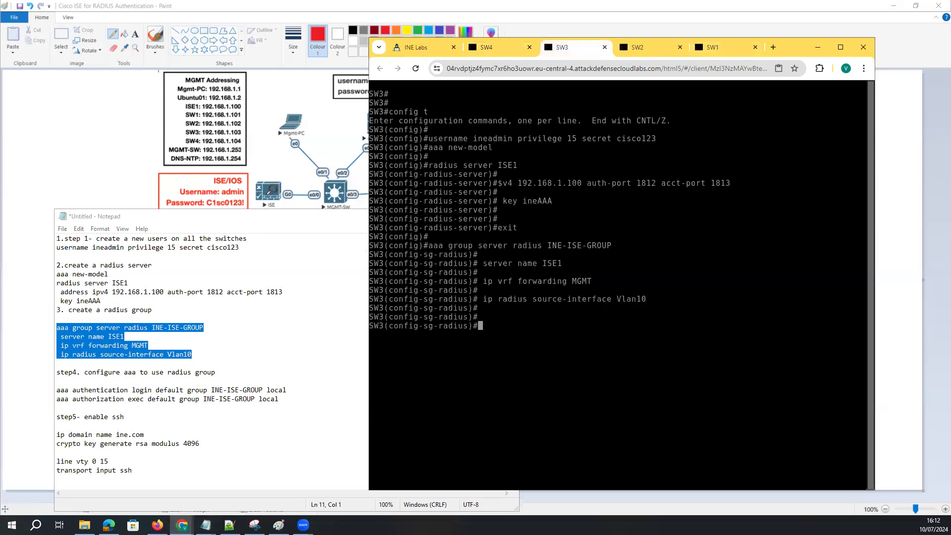
Apply the INE-ISE-GROUP block on SW4, then exit the radius group sub-mode on SW1
{"action": "left_click", "coordinate": [488, 48]}
{"action": "type", "text": "exit"}
{"action": "key", "text": "Return"}
{"action": "right_click", "coordinate": [522, 316]}
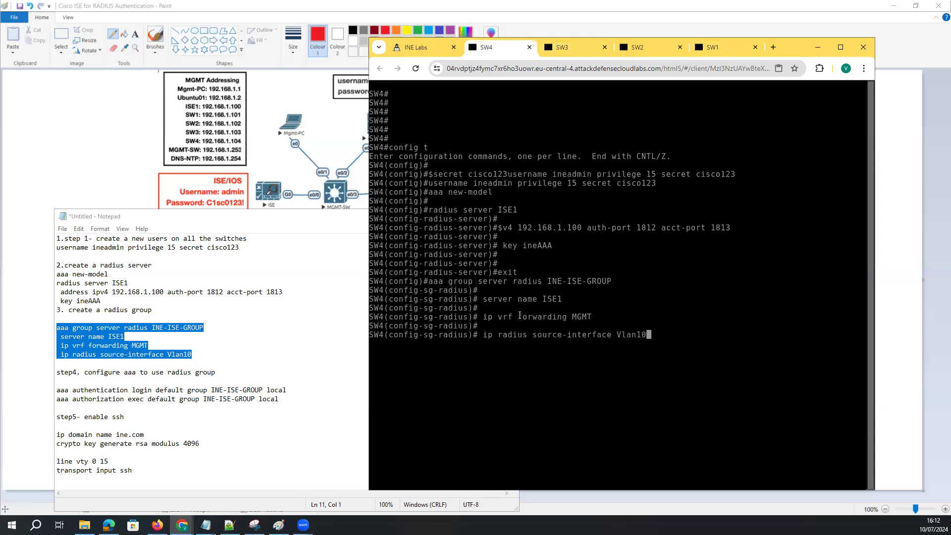
{"action": "left_click", "coordinate": [695, 47]}
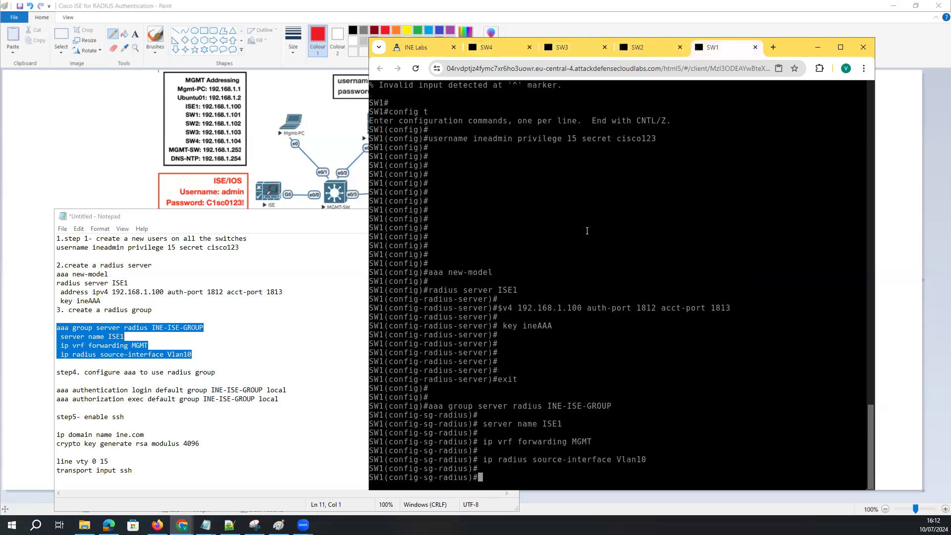
{"action": "key", "text": "Return"}
{"action": "key", "text": "Return"}
{"action": "key", "text": "Return"}
{"action": "key", "text": "Return"}
{"action": "type", "text": "exit"}
{"action": "key", "text": "Return"}
{"action": "key", "text": "Return"}
{"action": "key", "text": "Return"}
{"action": "key", "text": "Return"}
{"action": "key", "text": "Return"}
Page through SW1's 'do sh run' output, checking the INE-ISE-GROUP, Vlan10 and ISE1 blocks
{"action": "type", "text": "do sh"}
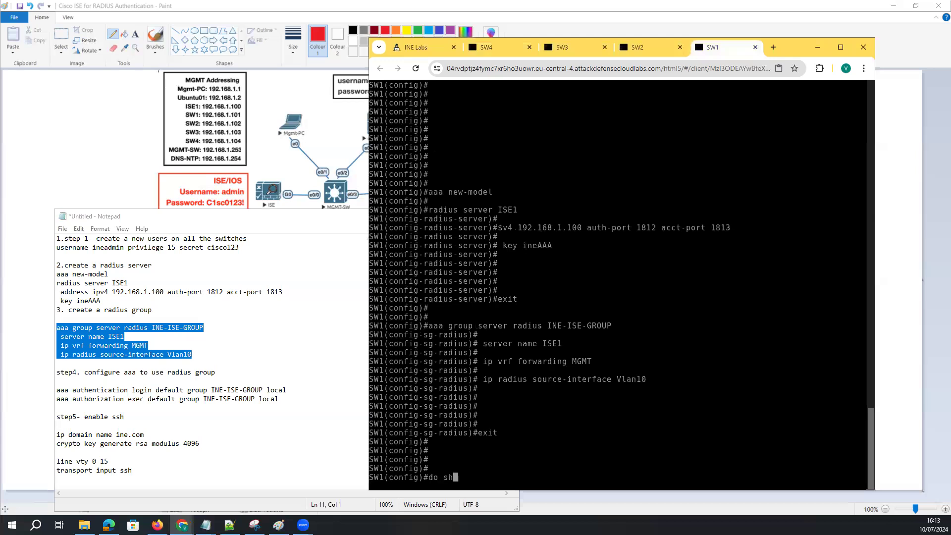
{"action": "type", "text": " run"}
{"action": "key", "text": "Return"}
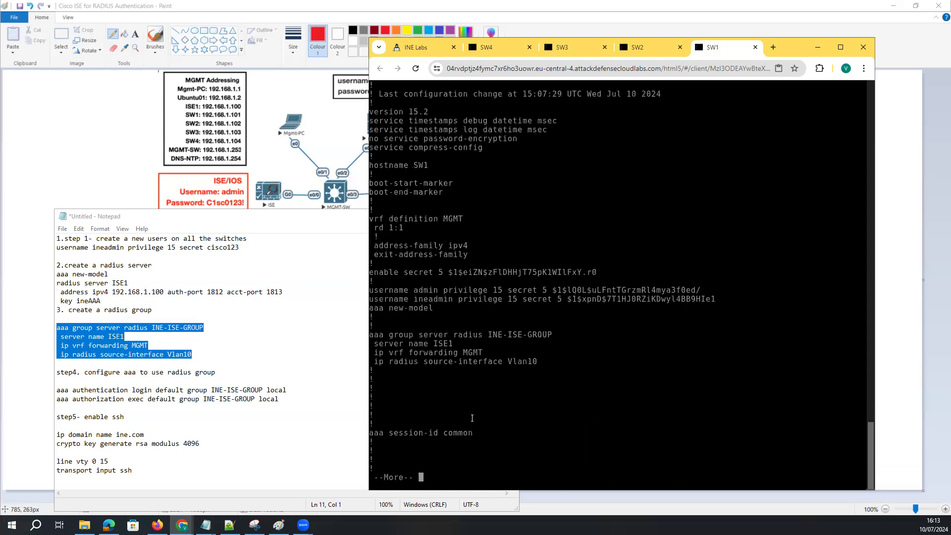
{"action": "left_click_drag", "start_coordinate": [405, 329], "coordinate": [364, 326]}
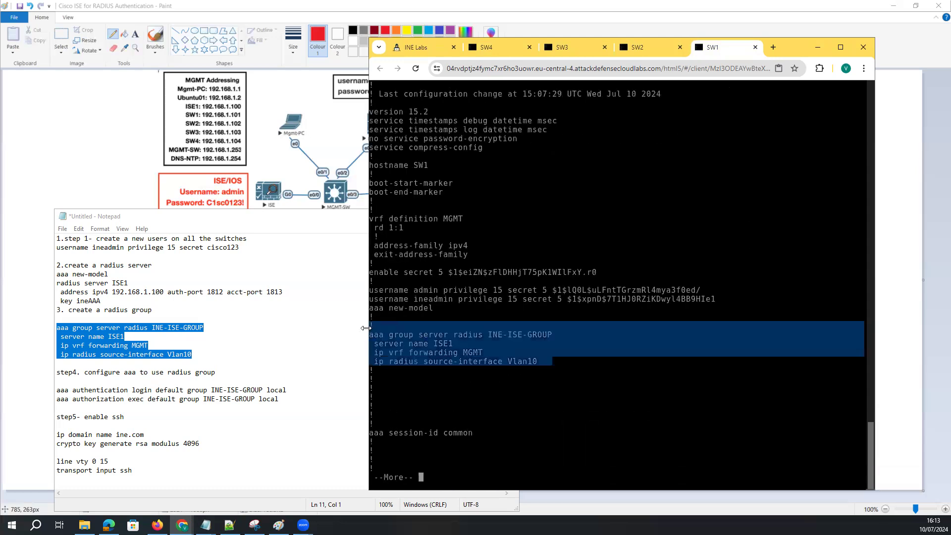
{"action": "left_click_drag", "start_coordinate": [434, 306], "coordinate": [544, 365]}
{"action": "key", "text": "space"}
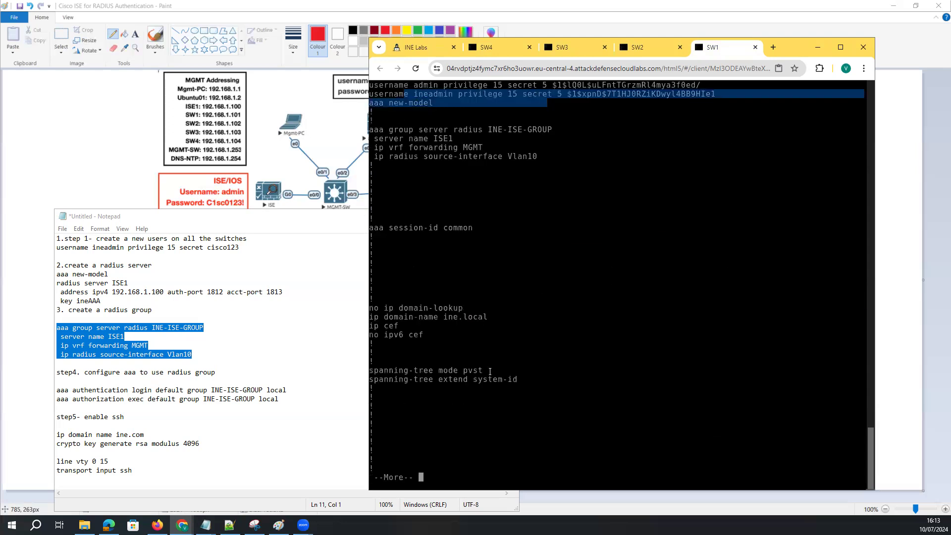
{"action": "key", "text": "space"}
{"action": "key", "text": "space"}
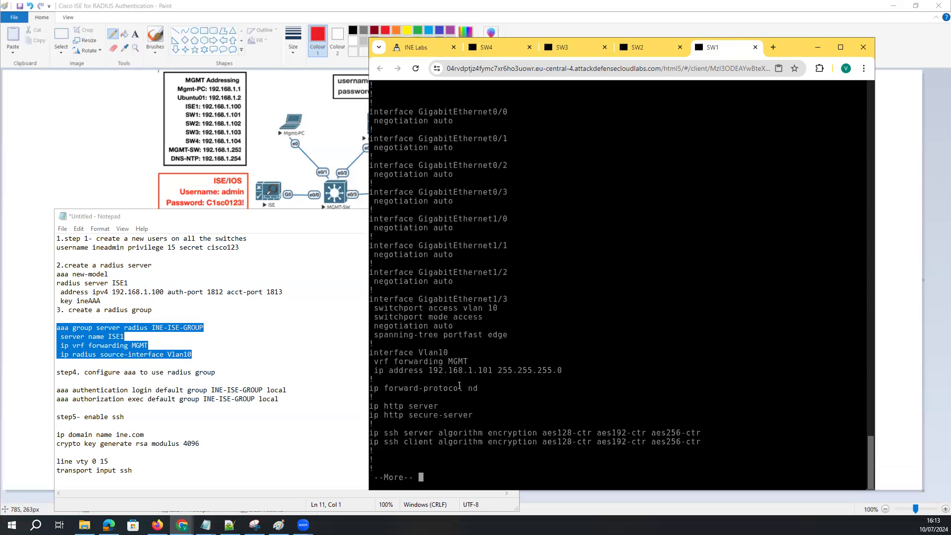
{"action": "left_click_drag", "start_coordinate": [607, 380], "coordinate": [368, 349]}
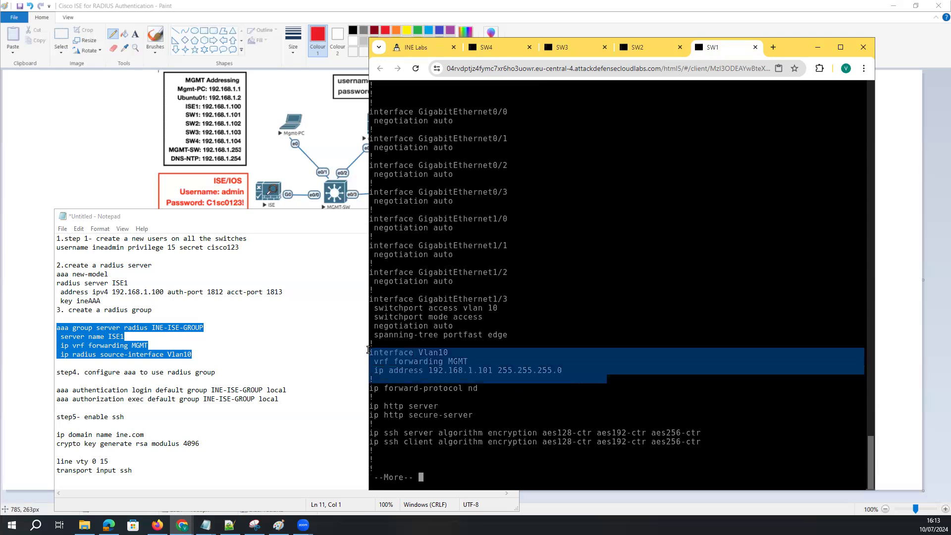
{"action": "key", "text": "space"}
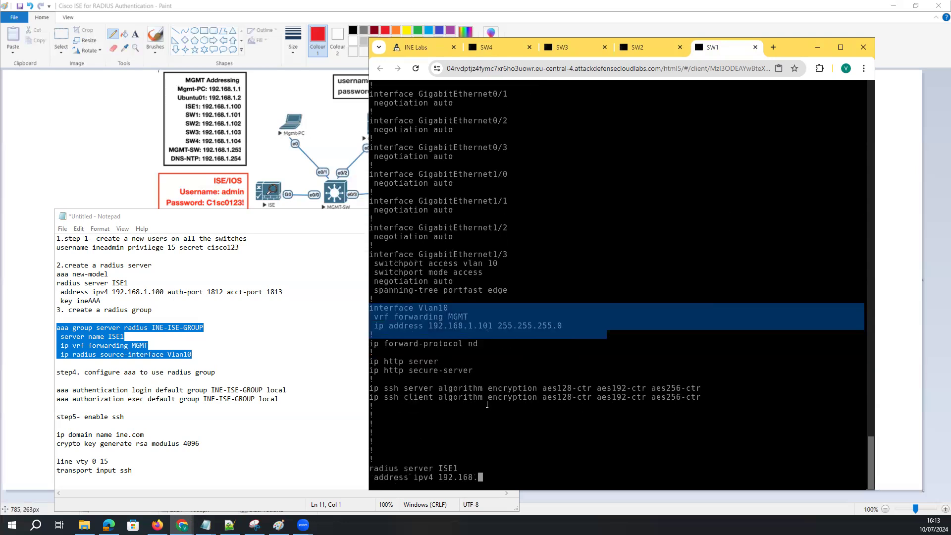
{"action": "left_click_drag", "start_coordinate": [441, 337], "coordinate": [370, 306]}
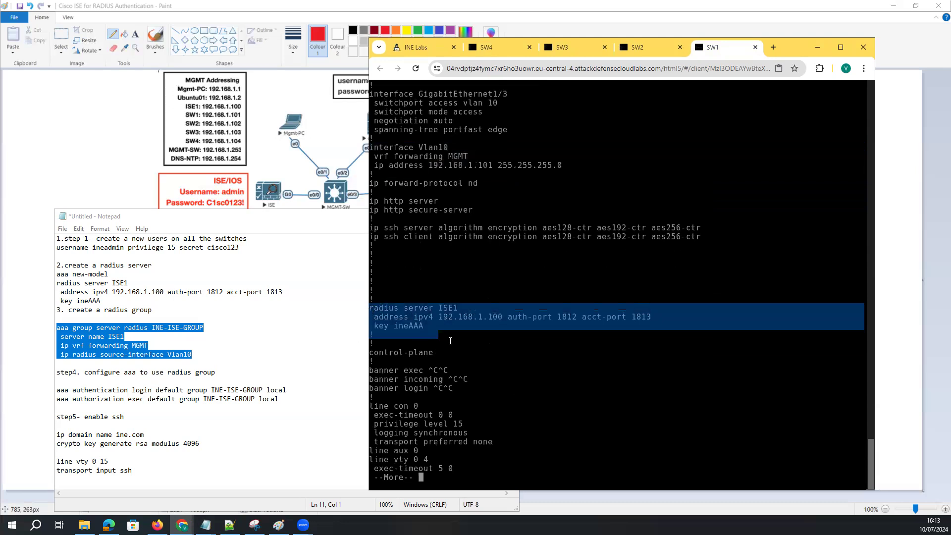
Finish the config output and select the two aaa command lines in the notes
{"action": "left_click", "coordinate": [450, 341]}
{"action": "key", "text": "space"}
{"action": "key", "text": "space"}
{"action": "key", "text": "space"}
{"action": "left_click", "coordinate": [127, 391]}
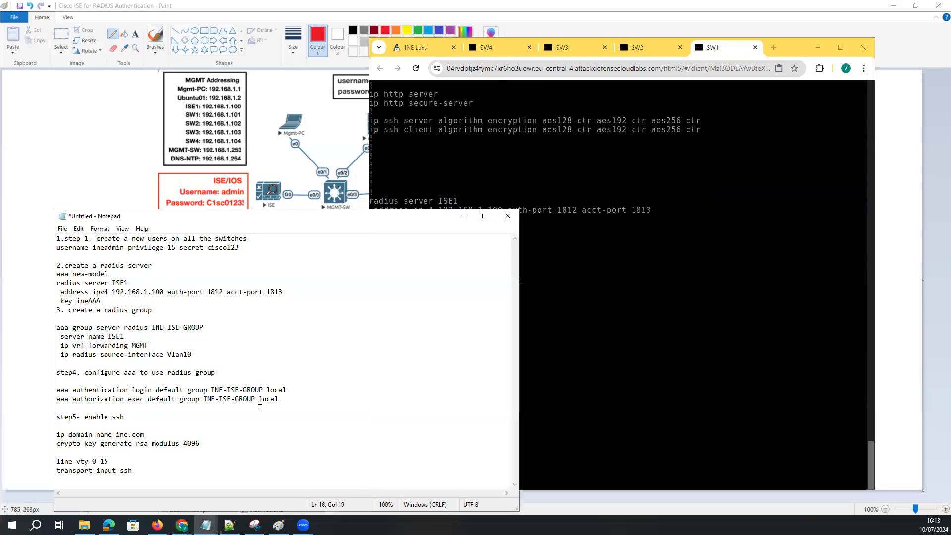
{"action": "key", "text": "shift+Up"}
{"action": "key", "text": "shift+Home"}
{"action": "key", "text": "ctrl+c"}
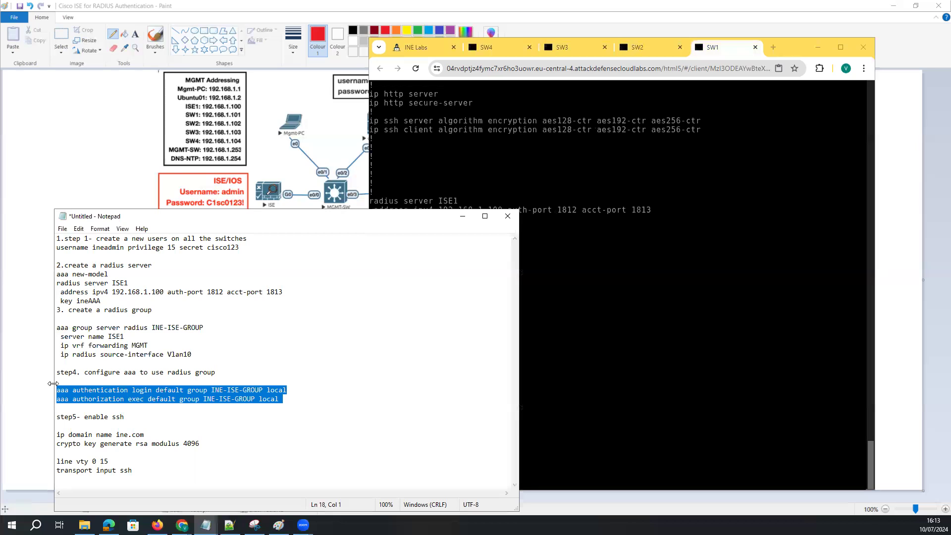
Apply aaa authentication login and authorization exec with INE-ISE-GROUP local on SW1 and SW2
{"action": "left_click", "coordinate": [664, 346]}
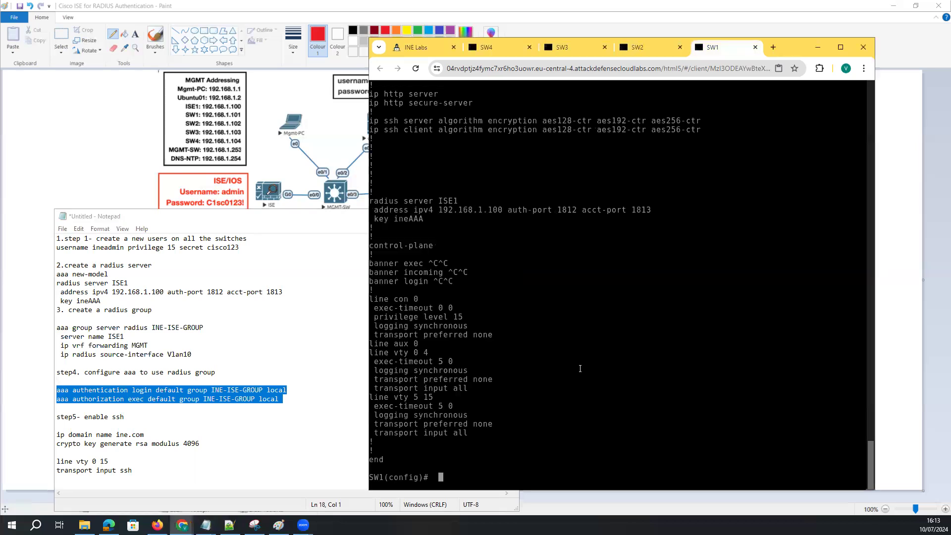
{"action": "key", "text": "ctrl+v"}
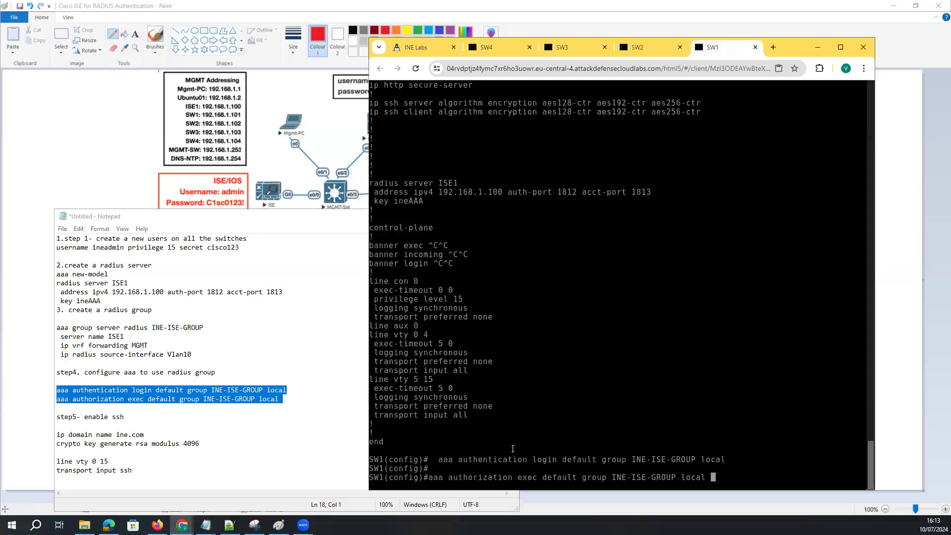
{"action": "key", "text": "Return"}
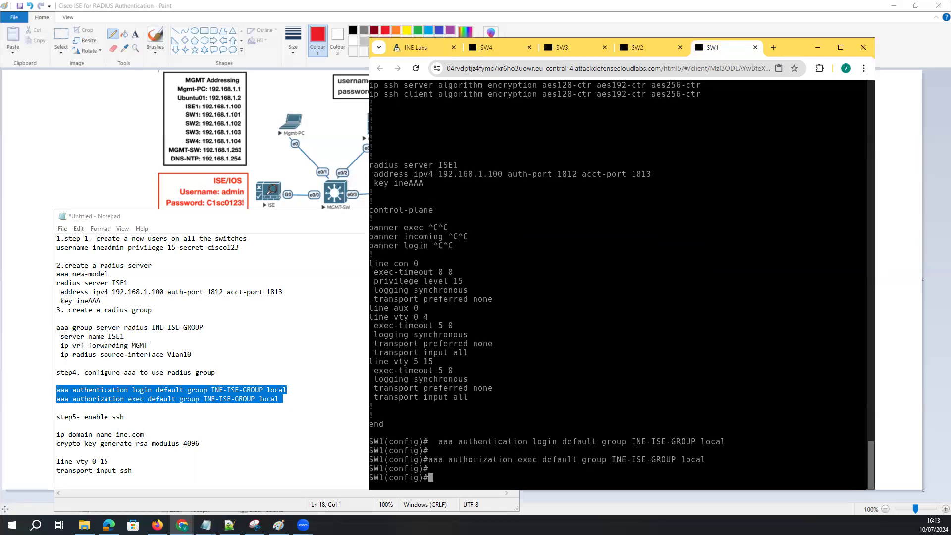
{"action": "left_click", "coordinate": [650, 48]}
{"action": "type", "text": "exit"}
{"action": "key", "text": "Return"}
{"action": "key", "text": "Return"}
{"action": "key", "text": "Return"}
{"action": "key", "text": "Return"}
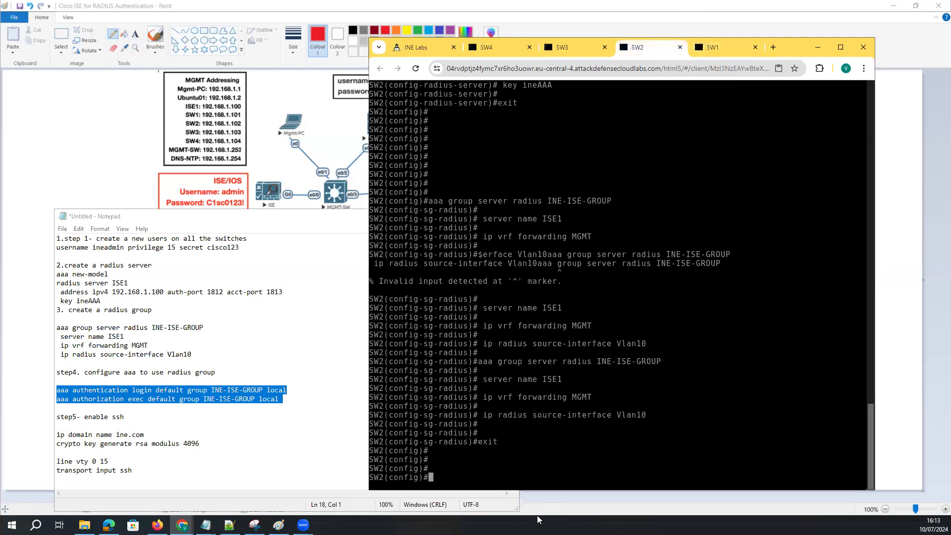
{"action": "key", "text": "ctrl+v"}
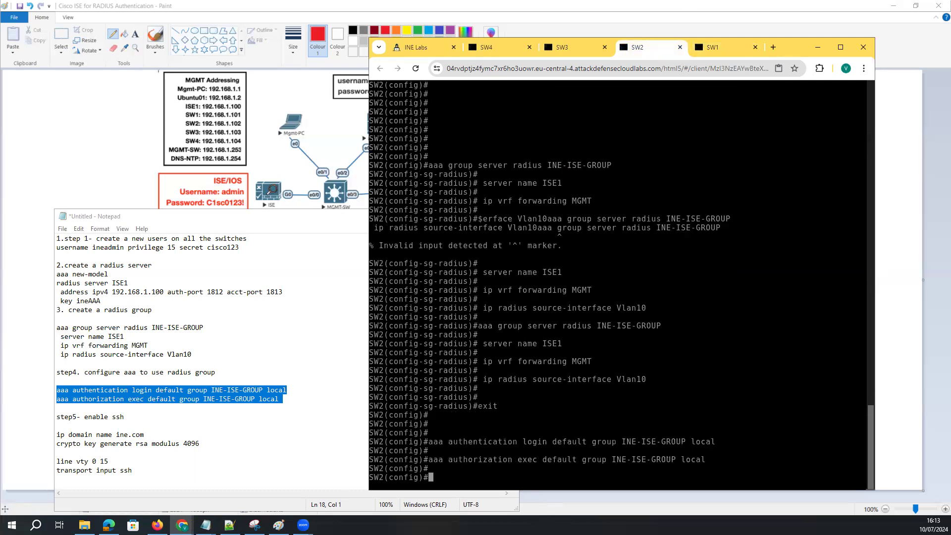
Apply the same aaa authentication and authorization commands on SW3 and SW4
{"action": "left_click", "coordinate": [569, 48]}
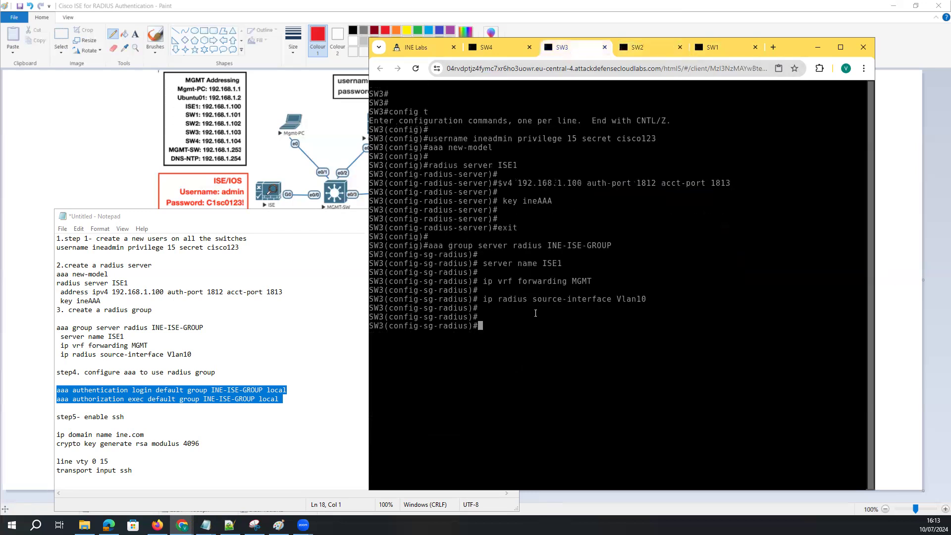
{"action": "type", "text": "exit"}
{"action": "key", "text": "Return"}
{"action": "key", "text": "Return"}
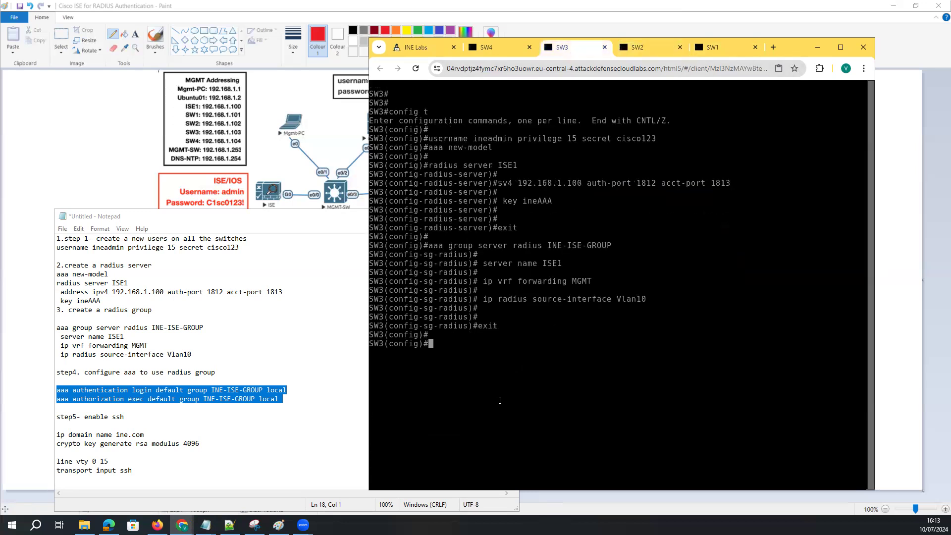
{"action": "key", "text": "ctrl+v"}
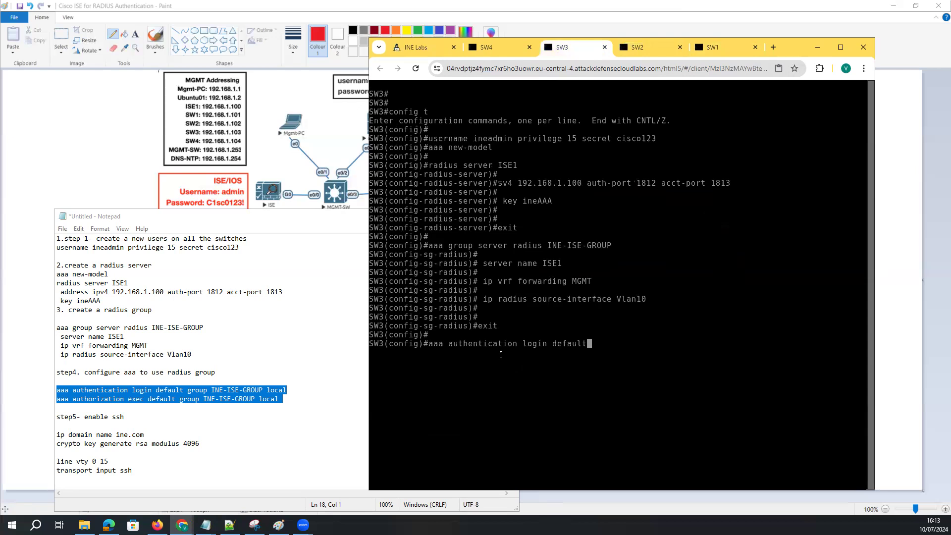
{"action": "left_click", "coordinate": [490, 48]}
{"action": "type", "text": "exit"}
{"action": "key", "text": "Return"}
{"action": "key", "text": "Return"}
{"action": "key", "text": "Return"}
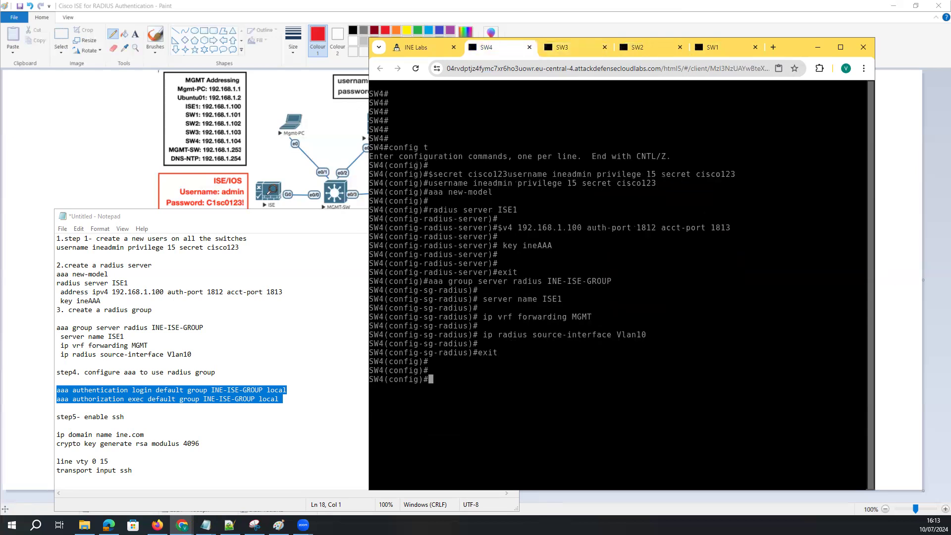
{"action": "key", "text": "ctrl+v"}
{"action": "key", "text": "Return"}
{"action": "key", "text": "Return"}
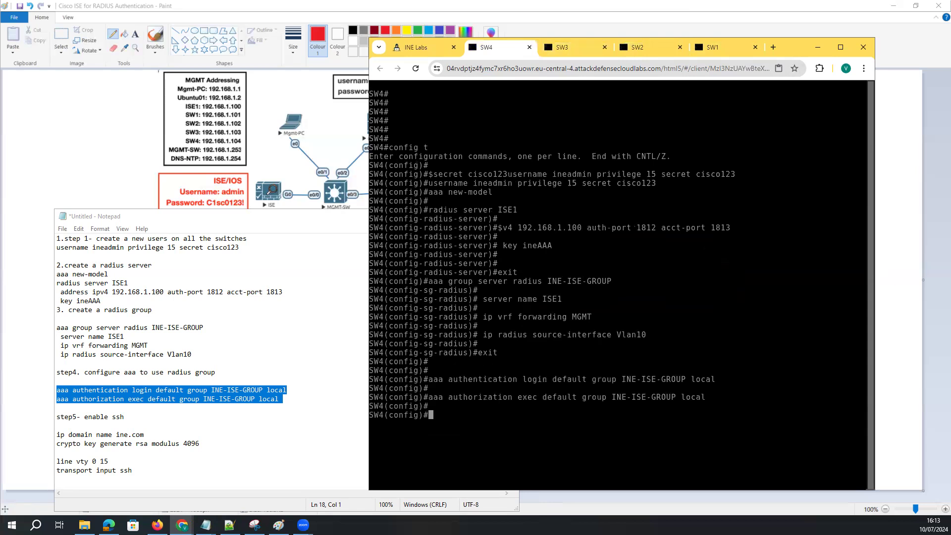
Paste 'line vty 0 15' with 'transport input ssh' into all four switch consoles
{"action": "left_click", "coordinate": [112, 431]}
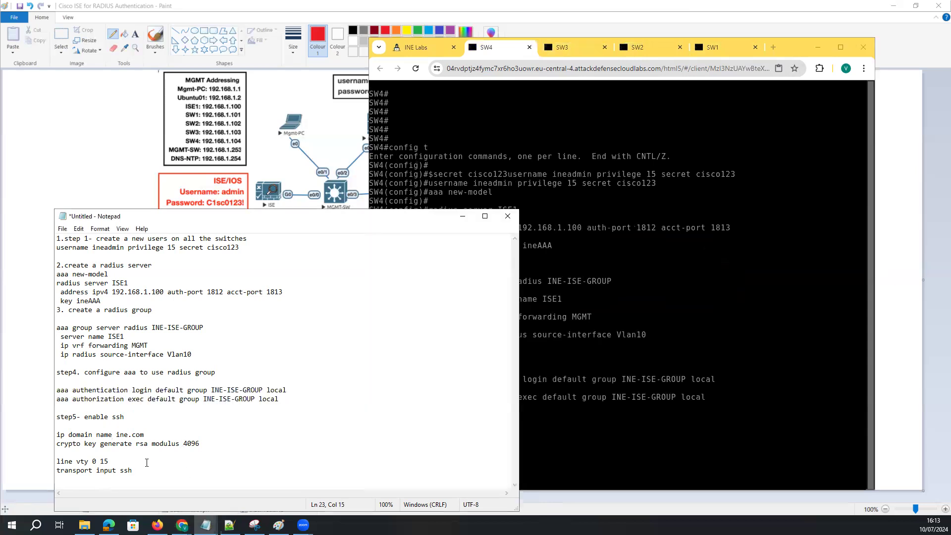
{"action": "left_click_drag", "start_coordinate": [139, 486], "coordinate": [55, 461]}
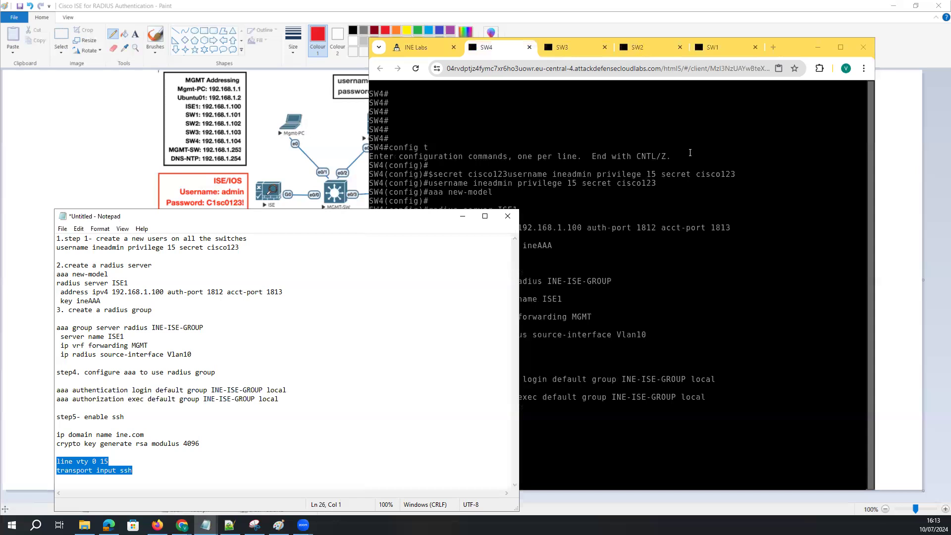
{"action": "left_click", "coordinate": [712, 47]}
{"action": "type", "text": "line vty 0 15 transport input ssh"}
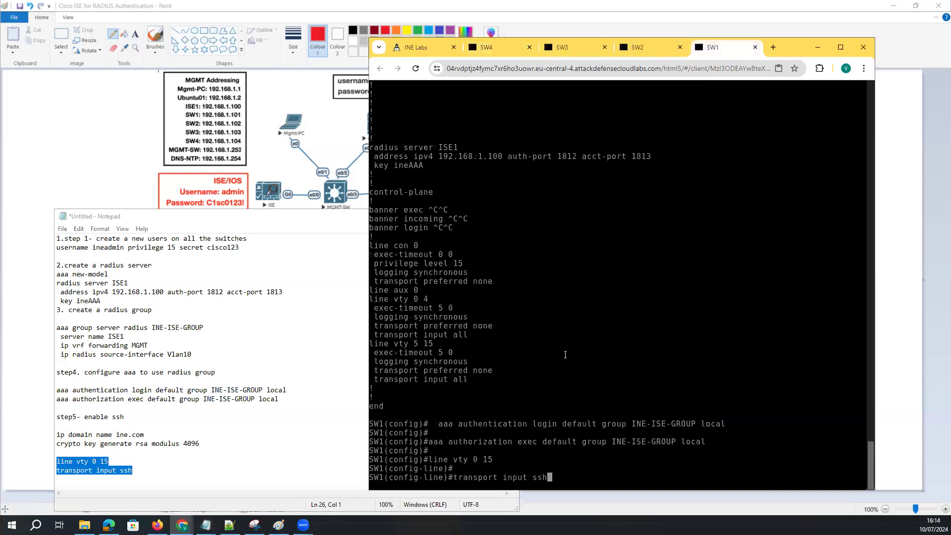
{"action": "left_click", "coordinate": [674, 47]}
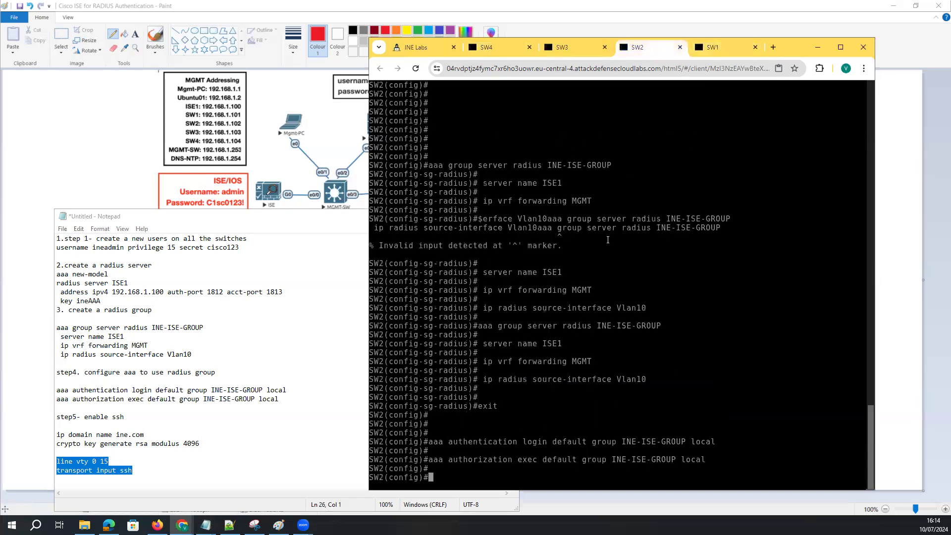
{"action": "type", "text": "line vty 0 15 transport input ssh"}
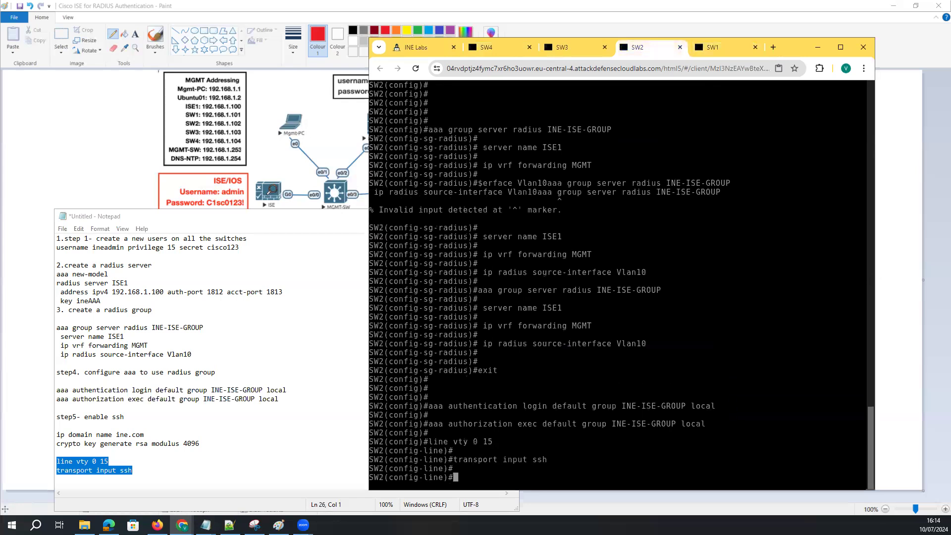
{"action": "left_click", "coordinate": [574, 47]}
{"action": "type", "text": "line vty 0 15 transport input ssh"}
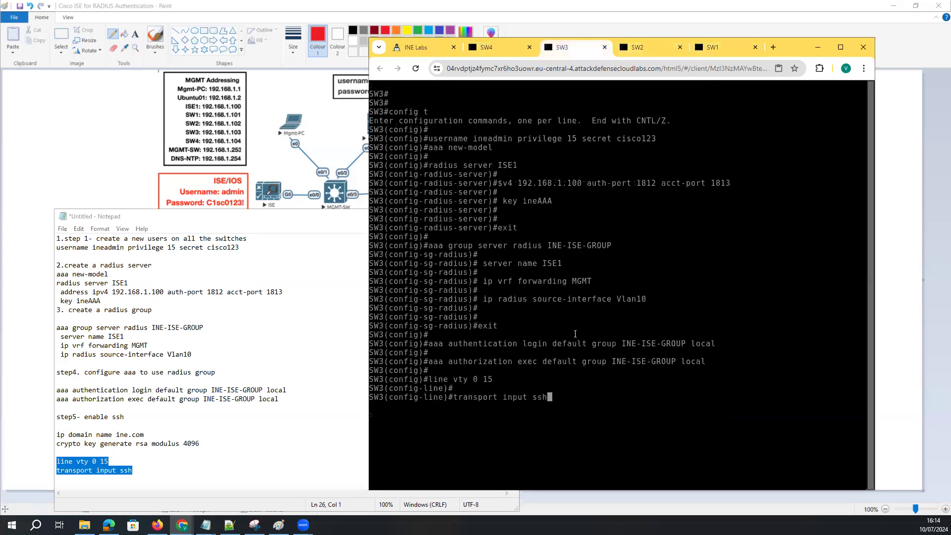
{"action": "left_click", "coordinate": [488, 50]}
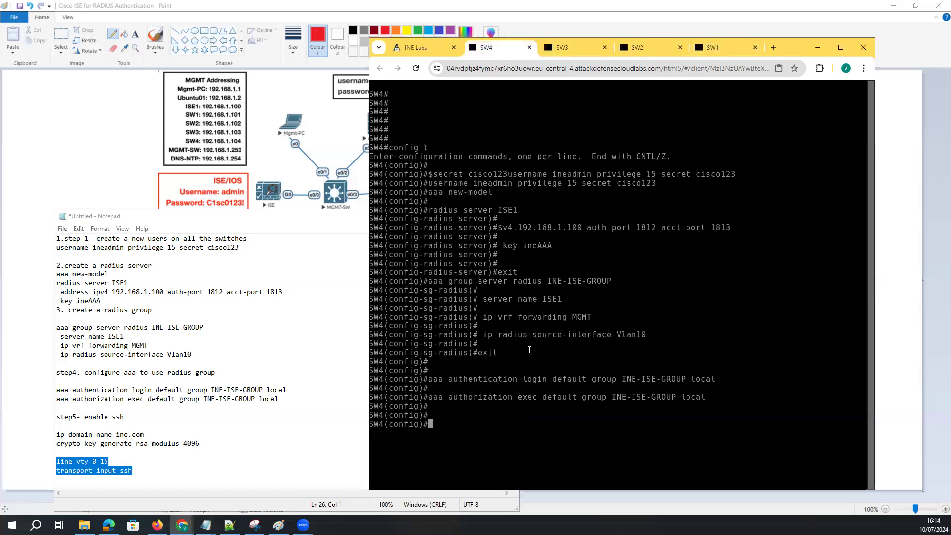
{"action": "type", "text": "line vty 0 15 transport input ssh"}
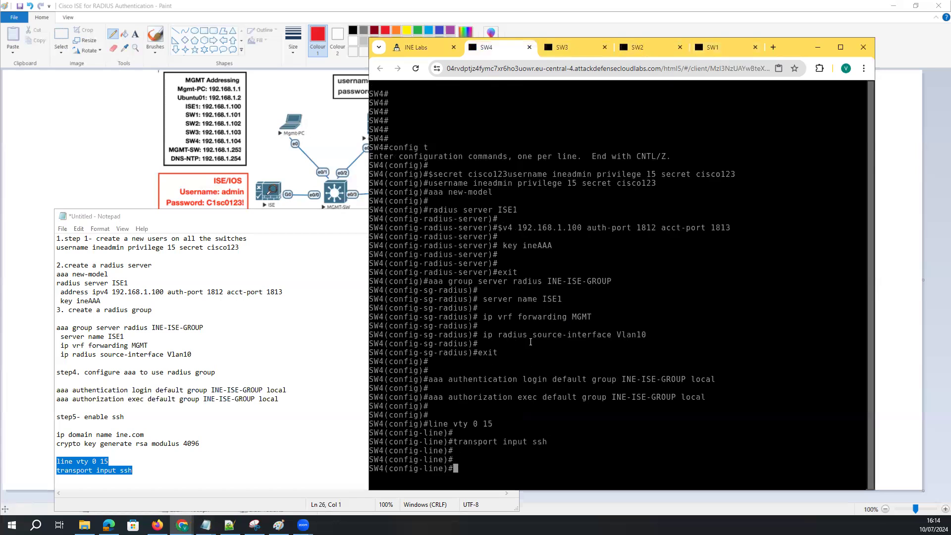
Set domain name ine.com and generate 4096-bit RSA keys on SW1 through SW4
{"action": "left_click_drag", "start_coordinate": [201, 447], "coordinate": [49, 426]}
{"action": "key", "text": "ctrl+c"}
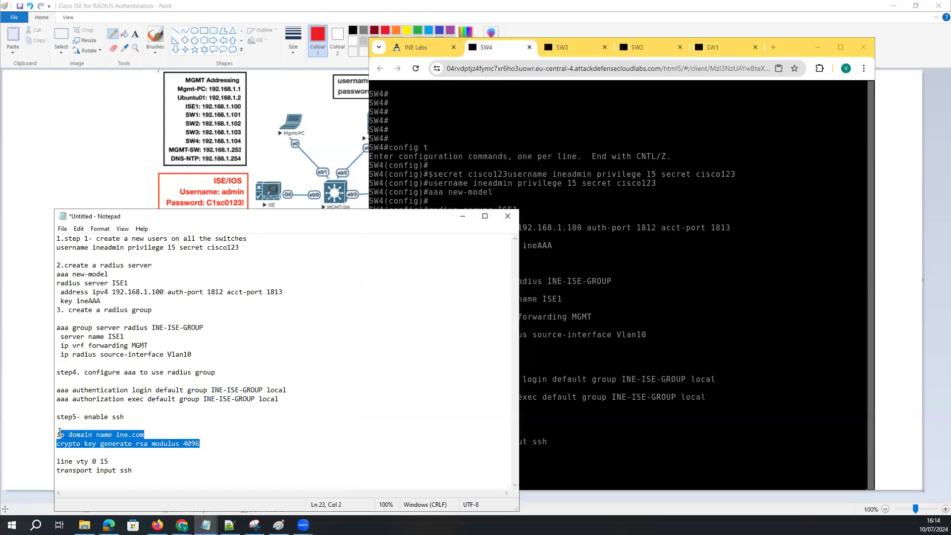
{"action": "left_click", "coordinate": [701, 49]}
{"action": "key", "text": "ctrl+v"}
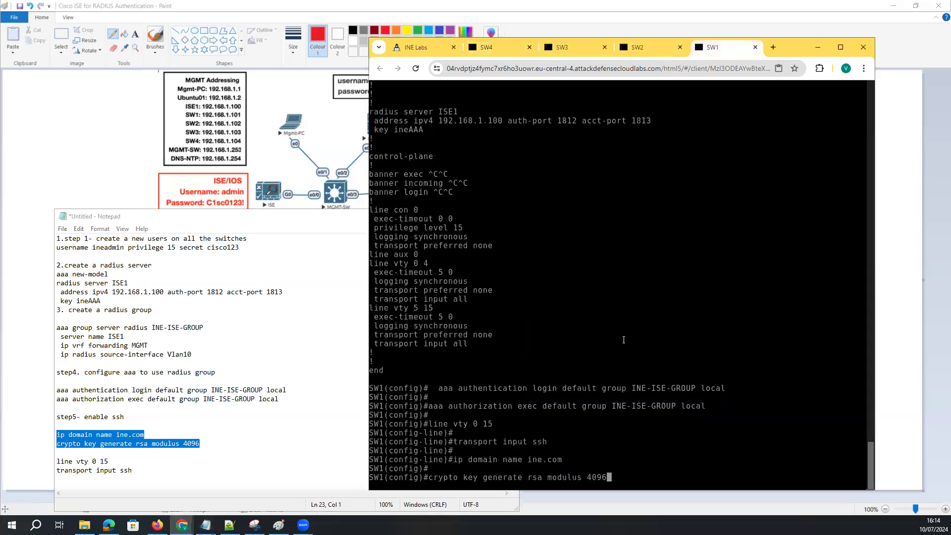
{"action": "left_click", "coordinate": [649, 49]}
{"action": "key", "text": "ctrl+v"}
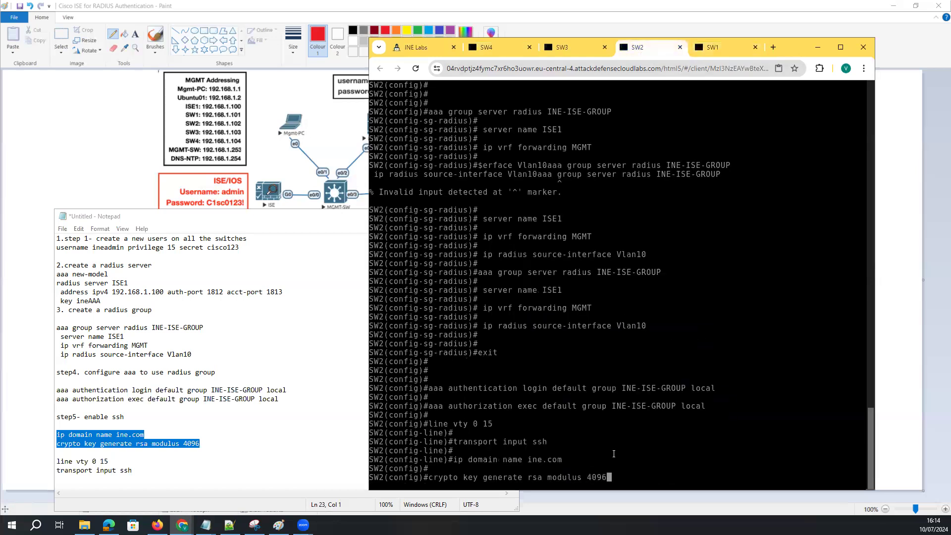
{"action": "left_click", "coordinate": [563, 48]}
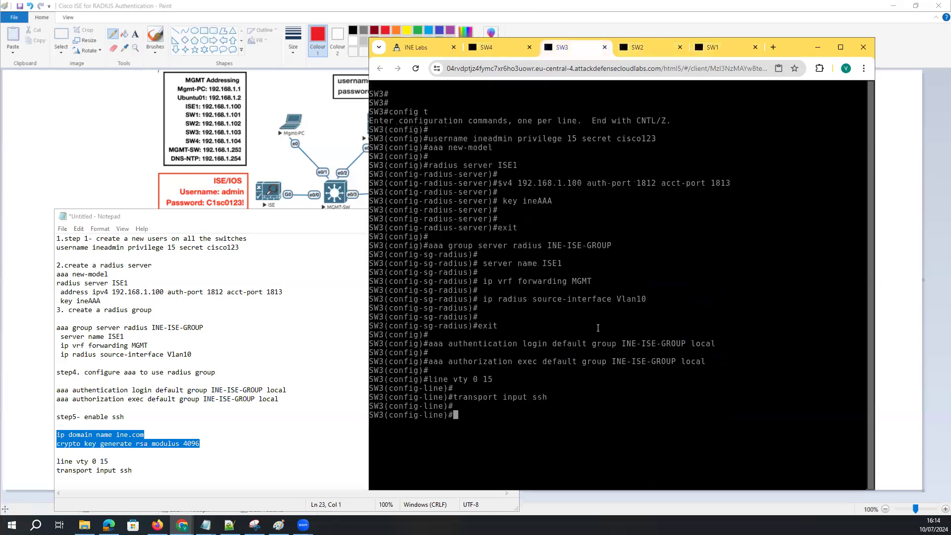
{"action": "key", "text": "ctrl+v"}
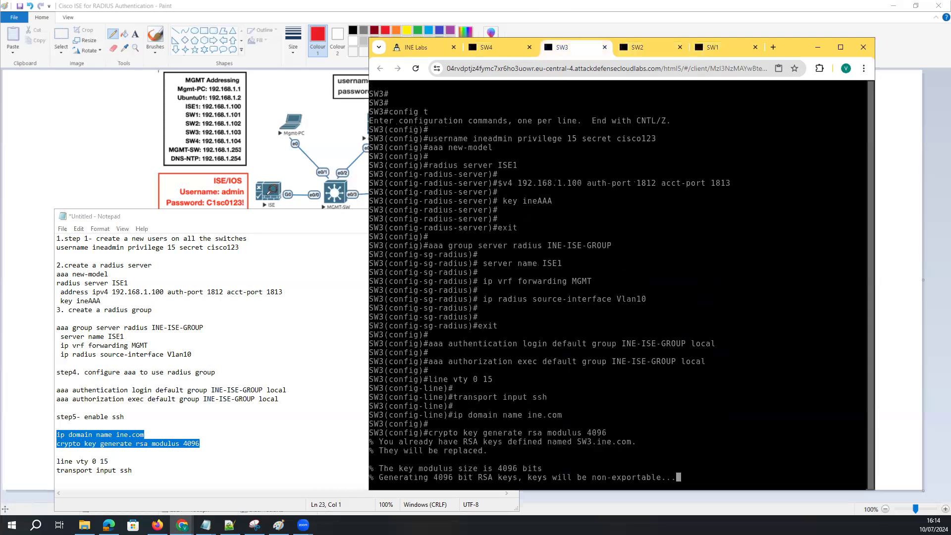
{"action": "left_click", "coordinate": [503, 39]}
{"action": "key", "text": "ctrl+v"}
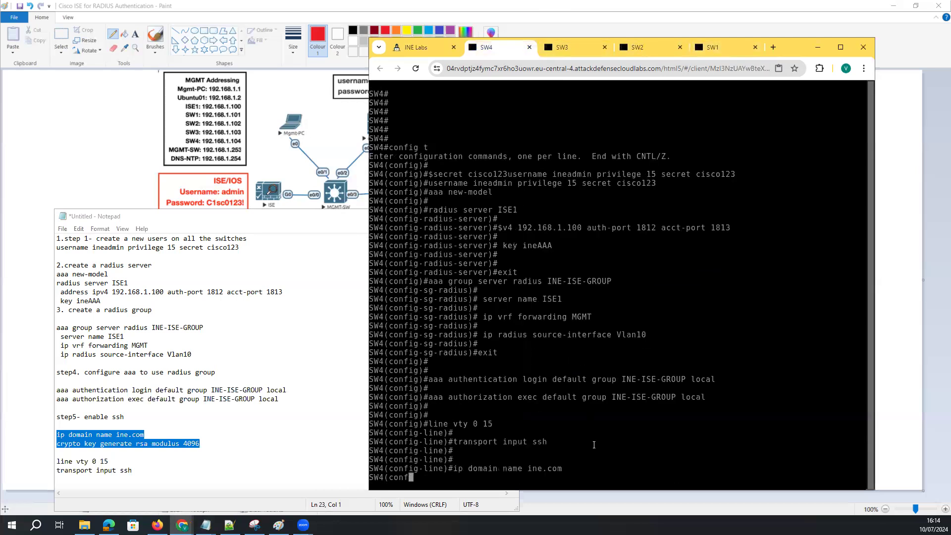
{"action": "key", "text": "Return"}
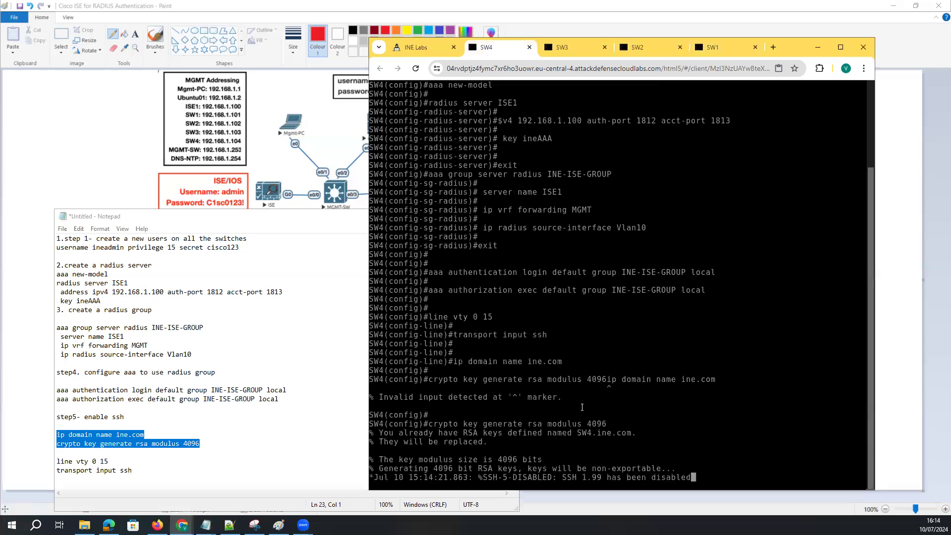
Highlight the 4096 modulus, the vty range 15 and ssh in the notes
{"action": "left_click", "coordinate": [169, 444]}
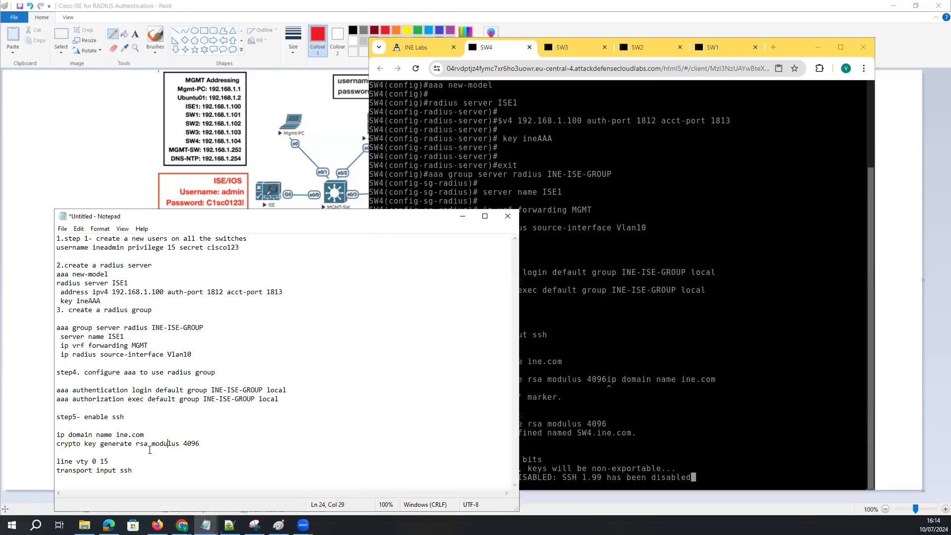
{"action": "left_click_drag", "start_coordinate": [201, 444], "coordinate": [183, 444]}
{"action": "left_click_drag", "start_coordinate": [109, 461], "coordinate": [101, 461]}
{"action": "left_click_drag", "start_coordinate": [132, 471], "coordinate": [121, 471]}
Enter global configuration mode on SW4 with 'config t'
{"action": "left_click", "coordinate": [623, 425]}
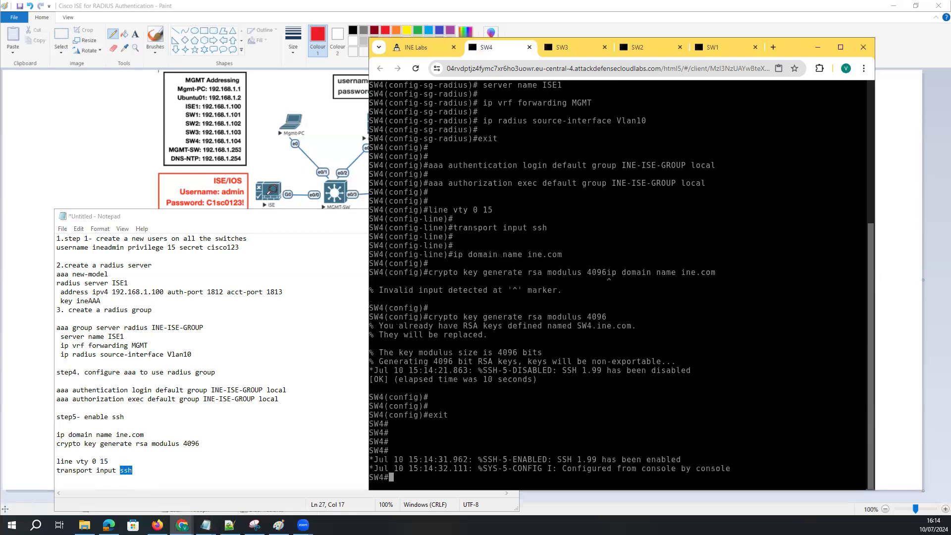
{"action": "key", "text": "Return"}
{"action": "key", "text": "Return"}
{"action": "key", "text": "Return"}
{"action": "key", "text": "Return"}
{"action": "type", "text": "confi tt"}
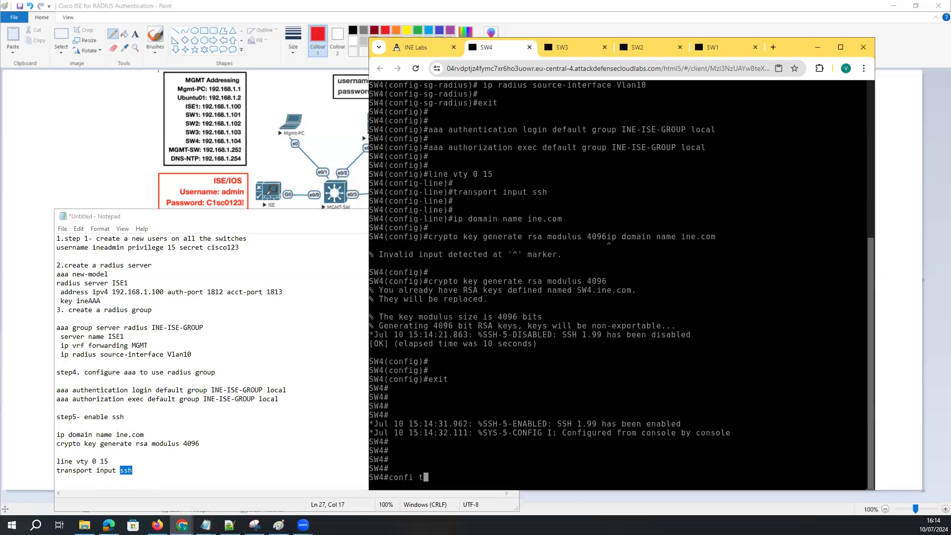
{"action": "key", "text": "Return"}
{"action": "type", "text": "config t"}
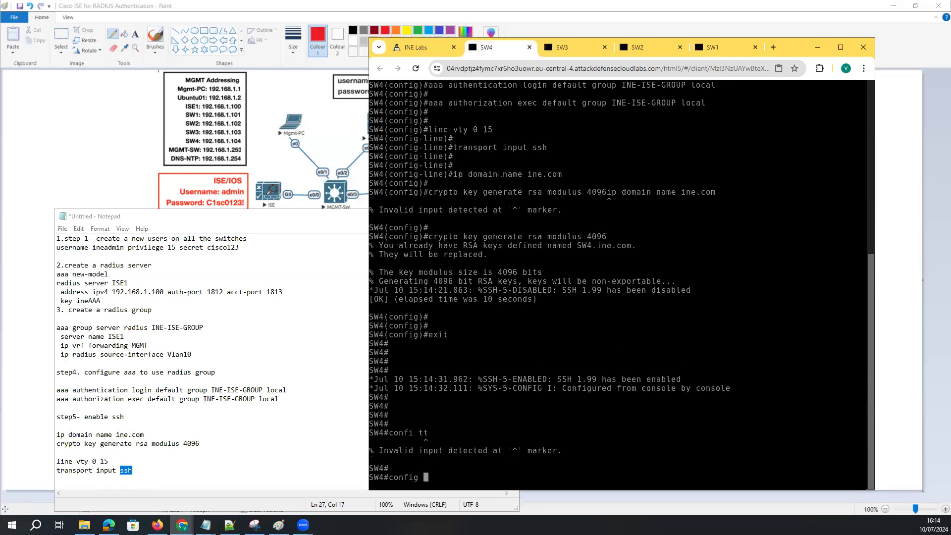
{"action": "key", "text": "Return"}
{"action": "key", "text": "Return"}
Check the valid vty line numbers and enter configuration of VTY lines 0 4
{"action": "type", "text": "lin"}
{"action": "key", "text": "Tab"}
{"action": "type", "text": "ty"}
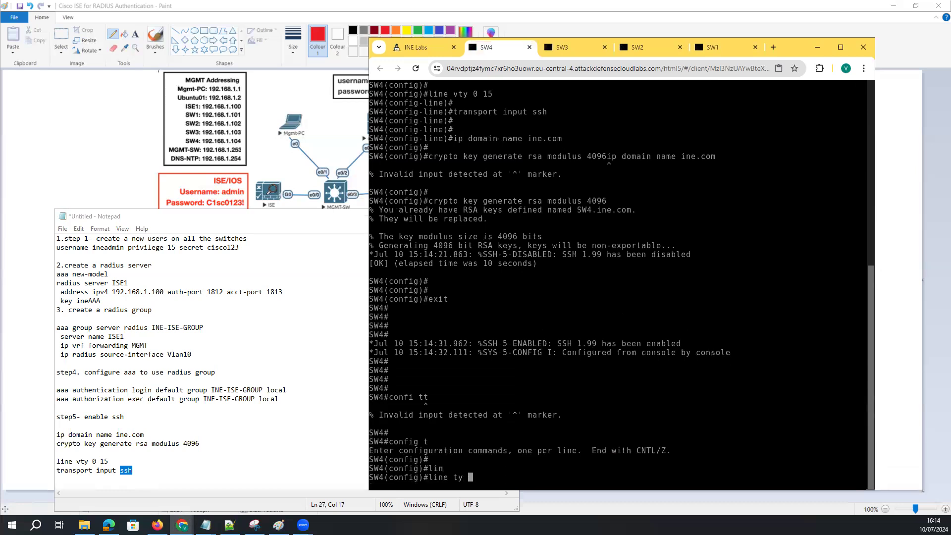
{"action": "key", "text": "BackSpace"}
{"action": "key", "text": "BackSpace"}
{"action": "key", "text": "Tab"}
{"action": "key", "text": "BackSpace"}
{"action": "type", "text": "vty ?"}
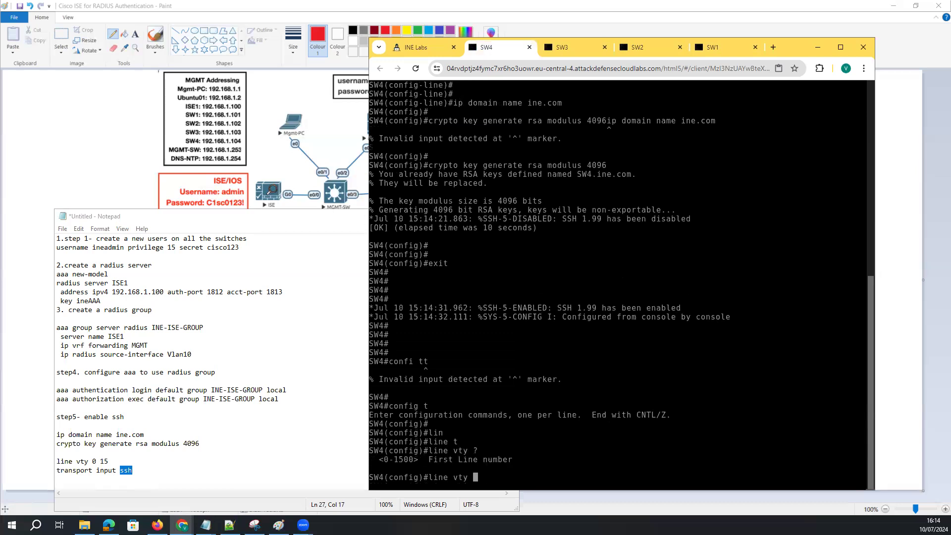
{"action": "type", "text": "0 "}
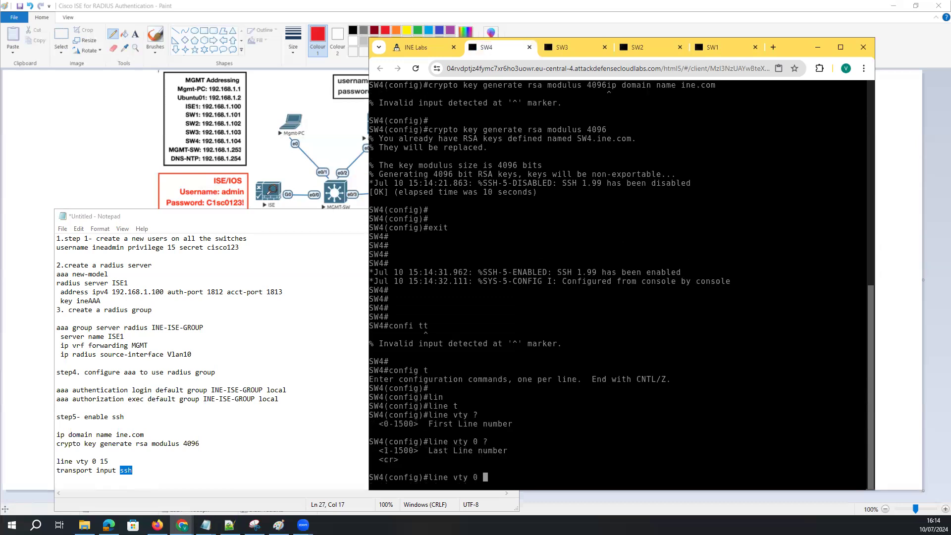
{"action": "type", "text": "?4 "}
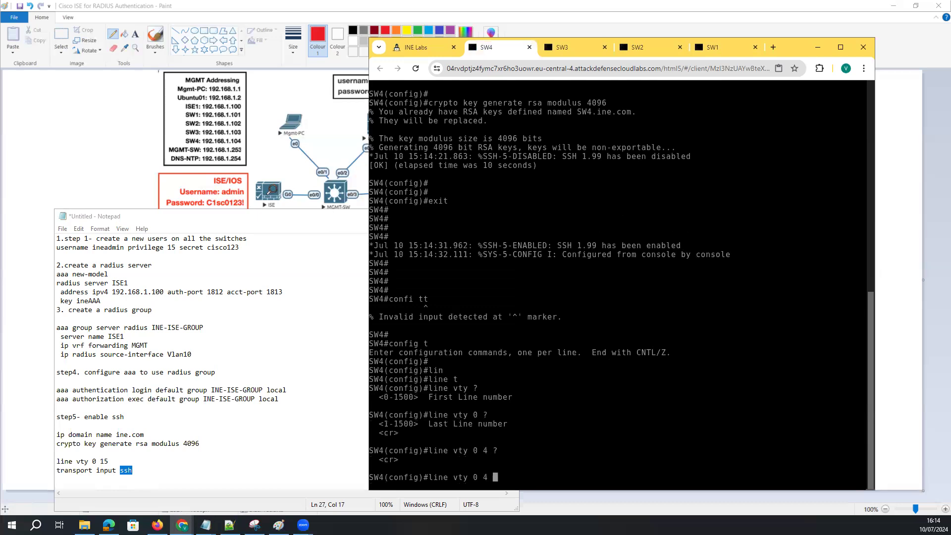
{"action": "type", "text": "?7"}
{"action": "key", "text": "Return"}
{"action": "key", "text": "Up"}
{"action": "key", "text": "BackSpace"}
{"action": "key", "text": "Return"}
List the available 'transport input' protocol options for vty 0 4
{"action": "type", "text": "tr"}
{"action": "key", "text": "Tab"}
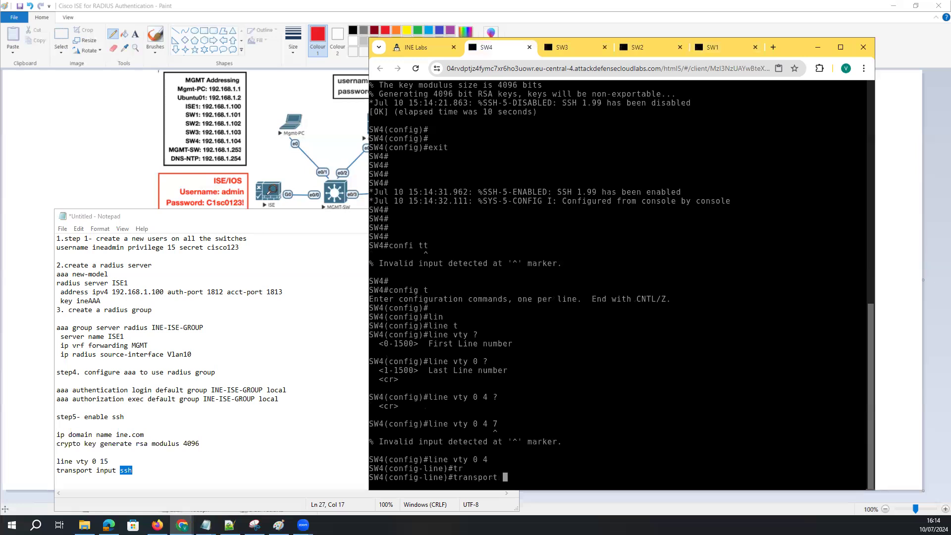
{"action": "type", "text": "in"}
{"action": "key", "text": "Tab"}
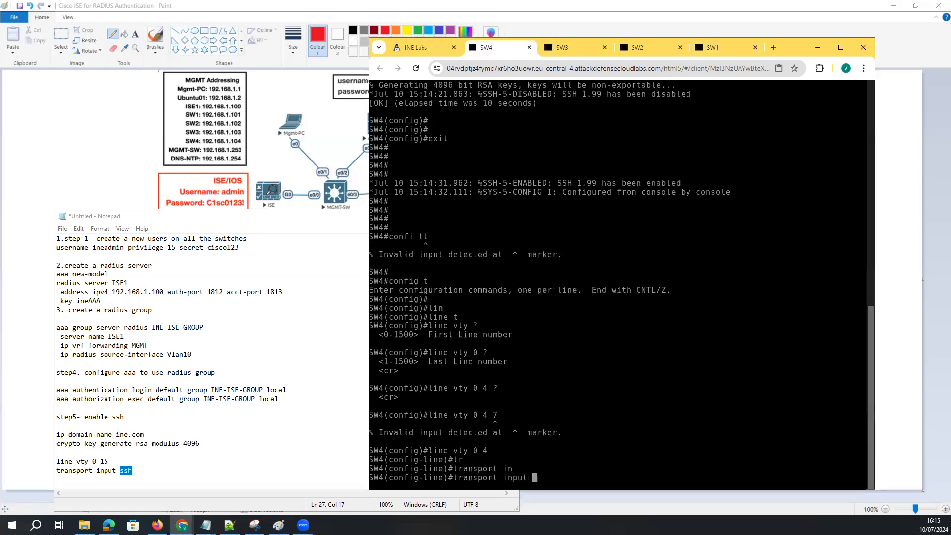
{"action": "type", "text": "?"}
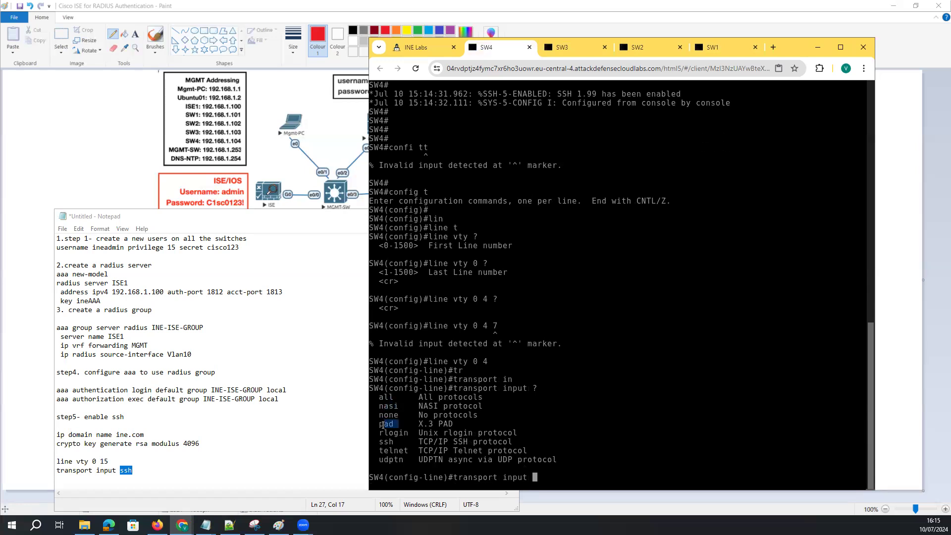
{"action": "mouse_move", "coordinate": [385, 434]}
{"action": "left_mouse_down"}
{"action": "mouse_move", "coordinate": [409, 434]}
{"action": "mouse_move", "coordinate": [372, 443]}
{"action": "left_mouse_up"}
{"action": "left_click_drag", "start_coordinate": [496, 327], "coordinate": [472, 324]}
{"action": "left_click", "coordinate": [208, 330]}
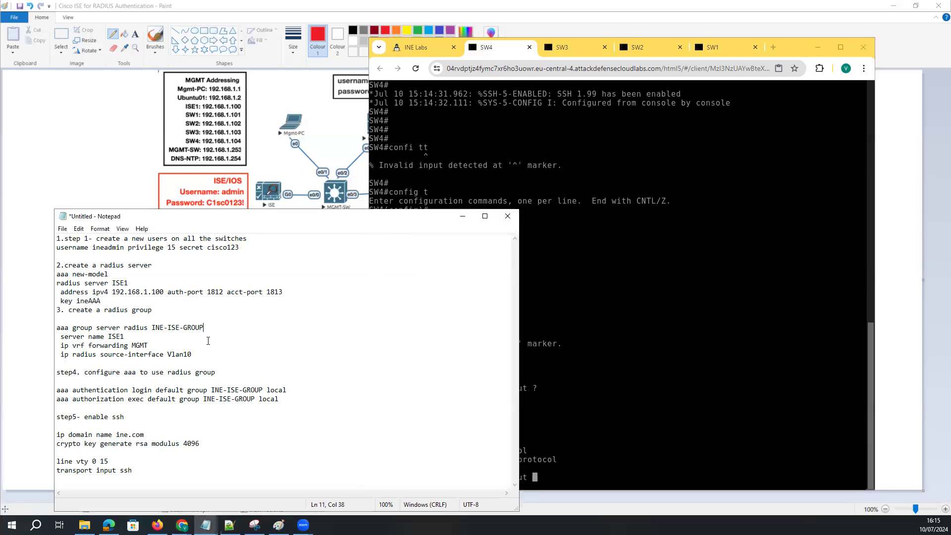
Open the Mgmt-PC remote desktop from the topology, launch Firefox, and maximize the browser
{"action": "left_click", "coordinate": [765, 54]}
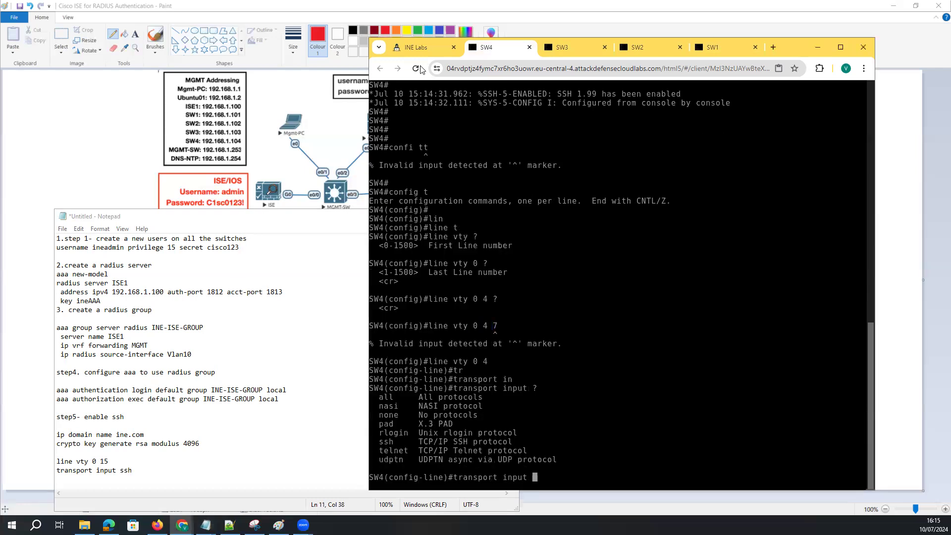
{"action": "left_click", "coordinate": [732, 47]}
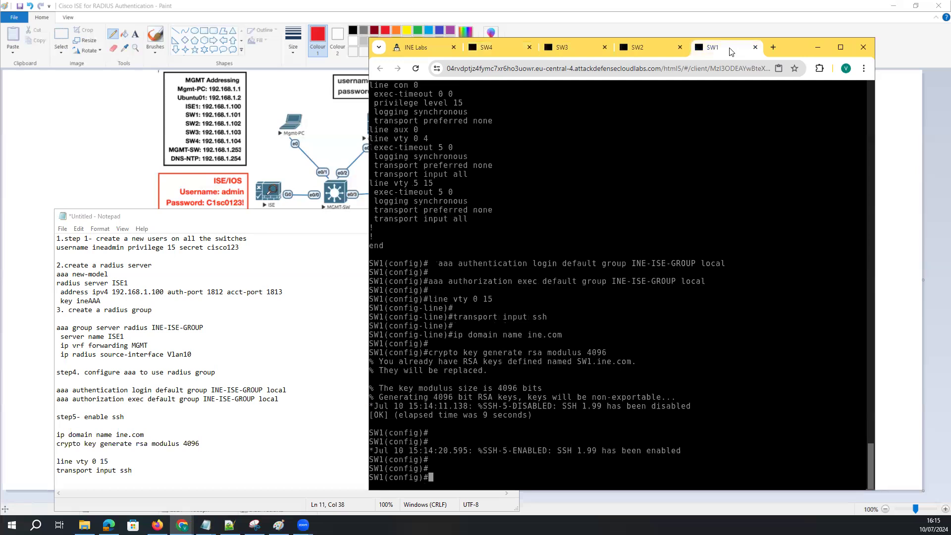
{"action": "left_click", "coordinate": [396, 48]}
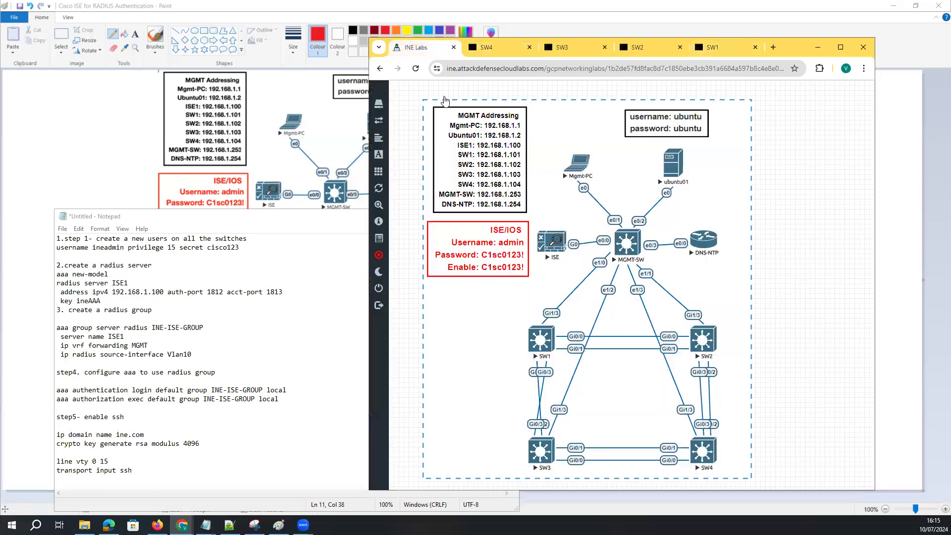
{"action": "left_click", "coordinate": [578, 164]}
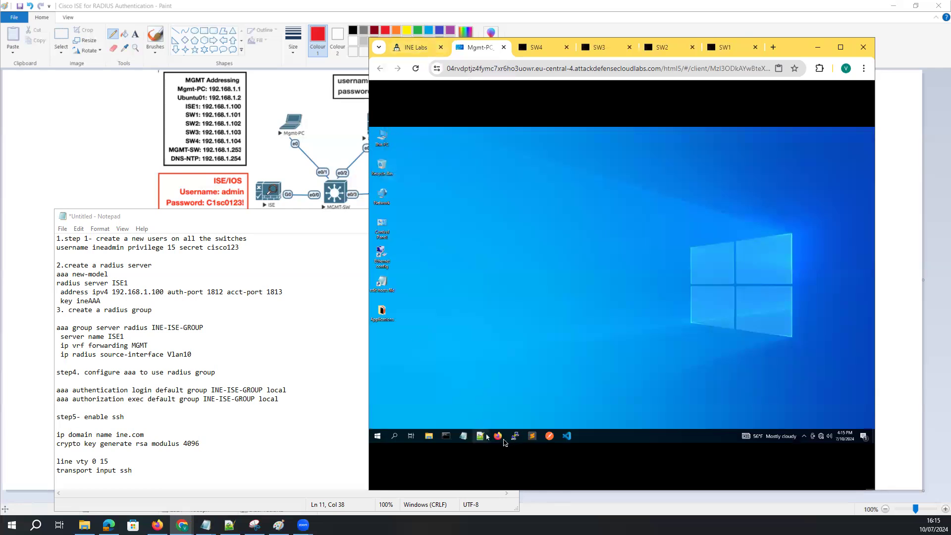
{"action": "left_click", "coordinate": [497, 436]}
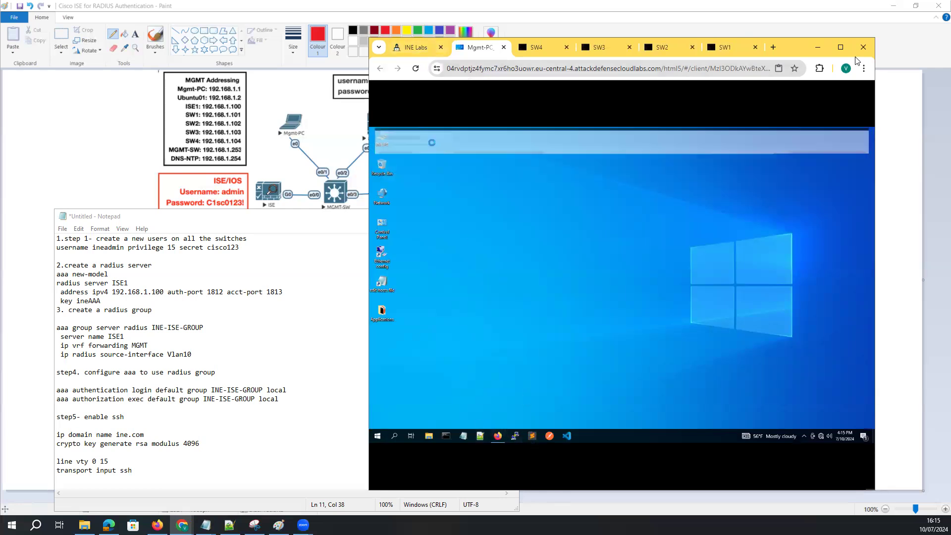
{"action": "left_click", "coordinate": [841, 47]}
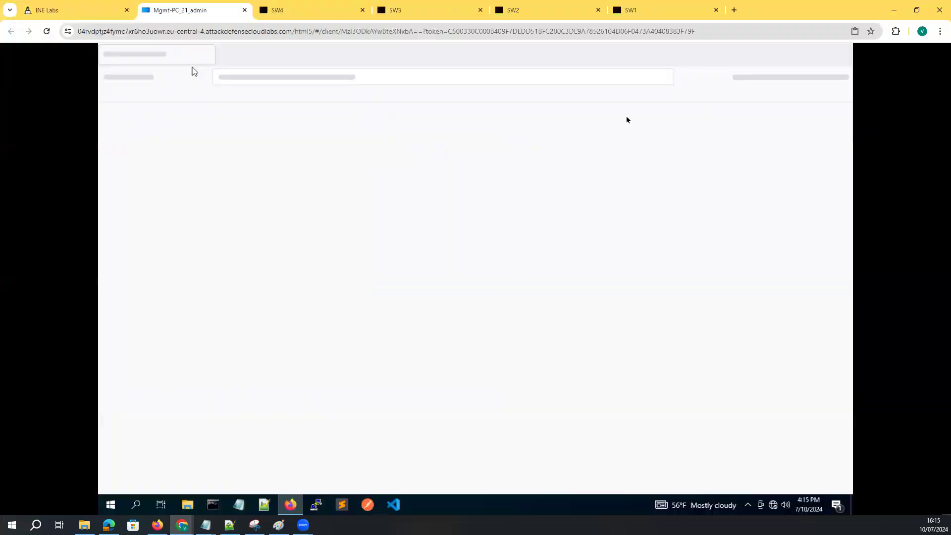
{"action": "left_click", "coordinate": [86, 15]}
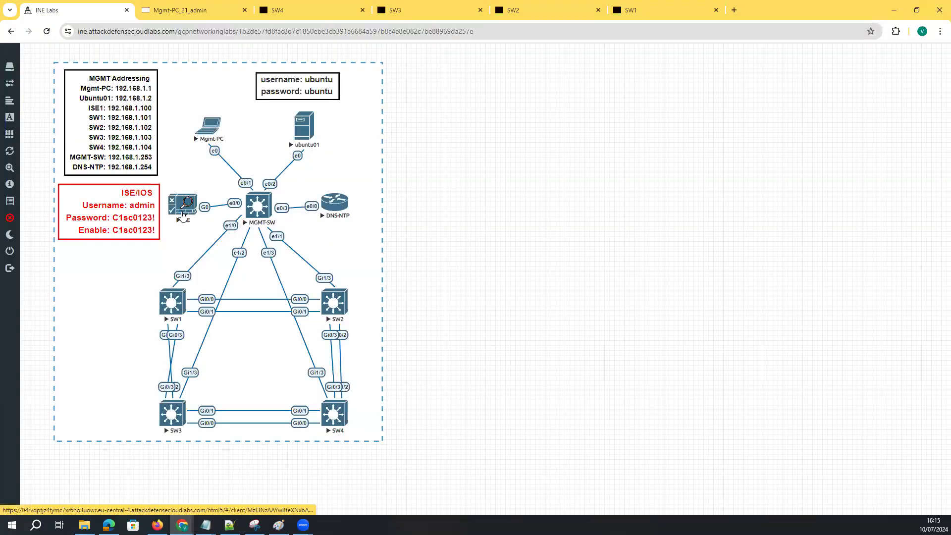
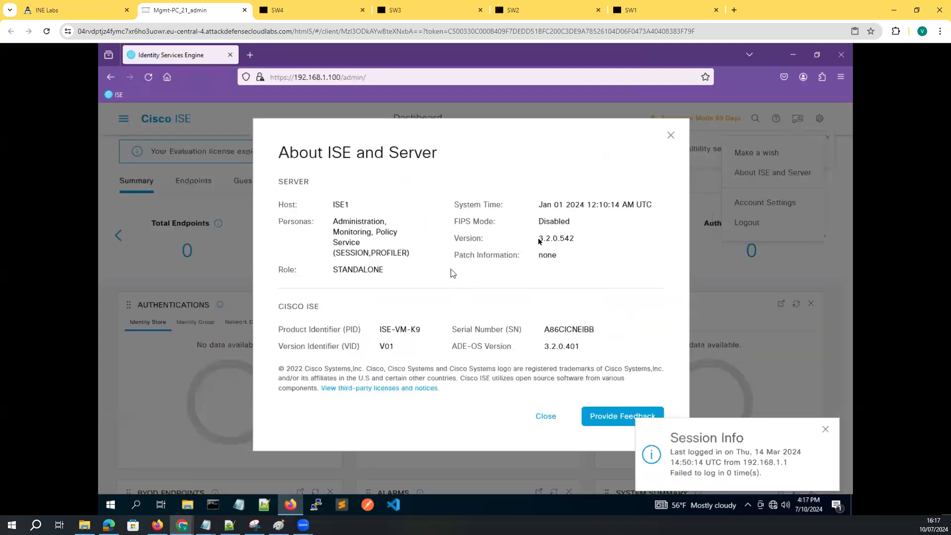
Note the ISE version and the ISE-VM-K9 product identifier, then close the server information dialog
{"action": "left_click_drag", "start_coordinate": [539, 241], "coordinate": [575, 239]}
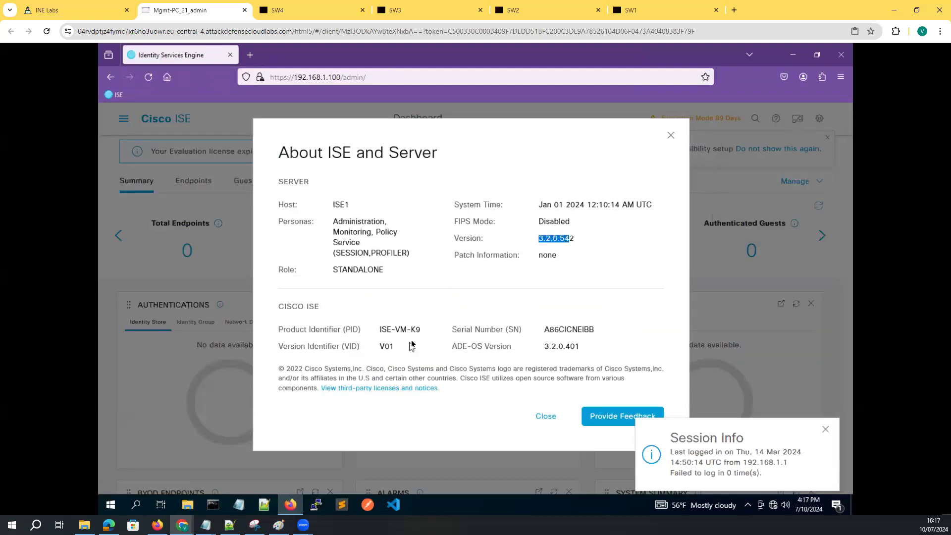
{"action": "left_click_drag", "start_coordinate": [421, 329], "coordinate": [378, 332]}
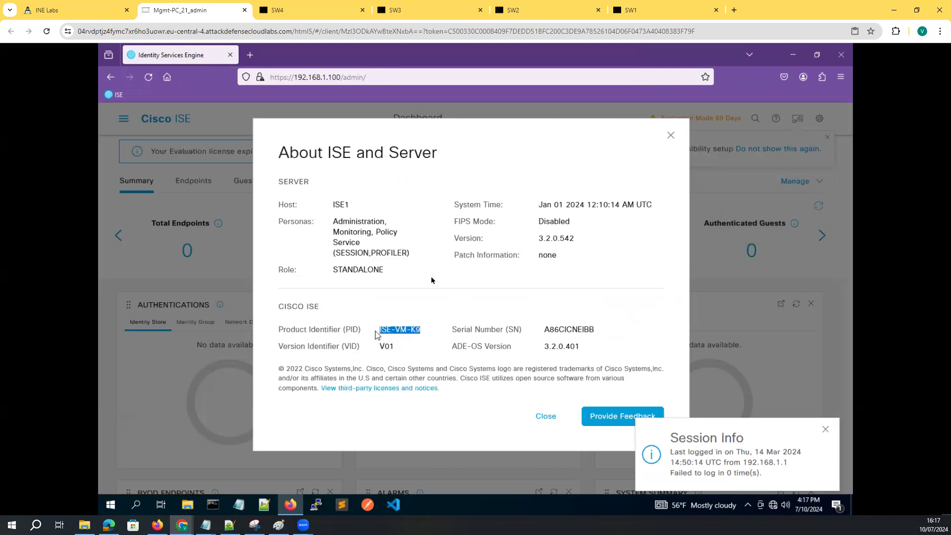
{"action": "left_click", "coordinate": [671, 137]}
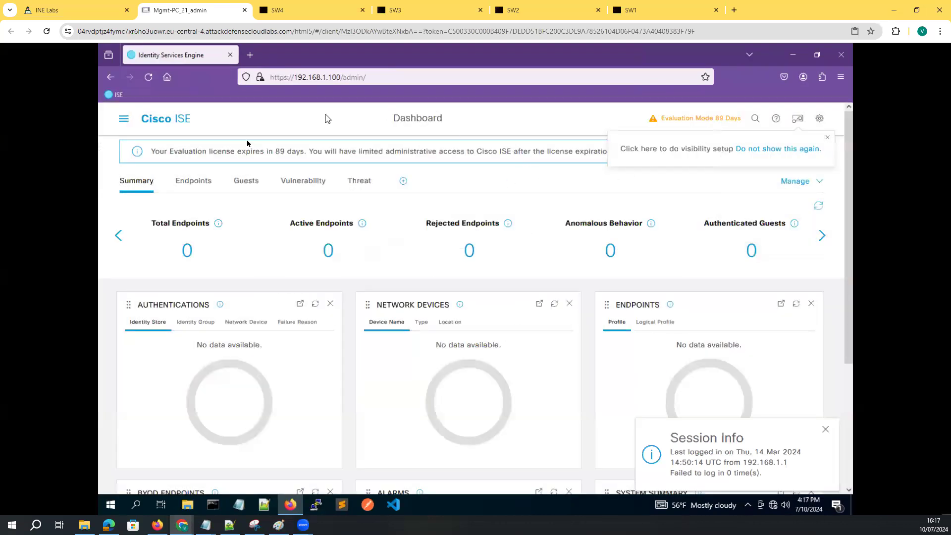
Show the Work Centers menu with its Network Access, Device Administration and Posture sections
{"action": "left_click", "coordinate": [124, 119]}
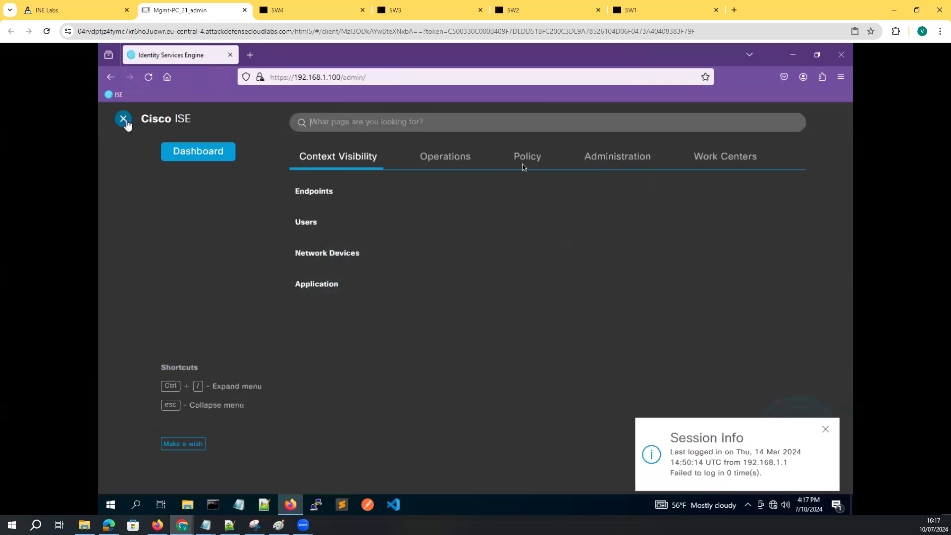
{"action": "left_click", "coordinate": [594, 158]}
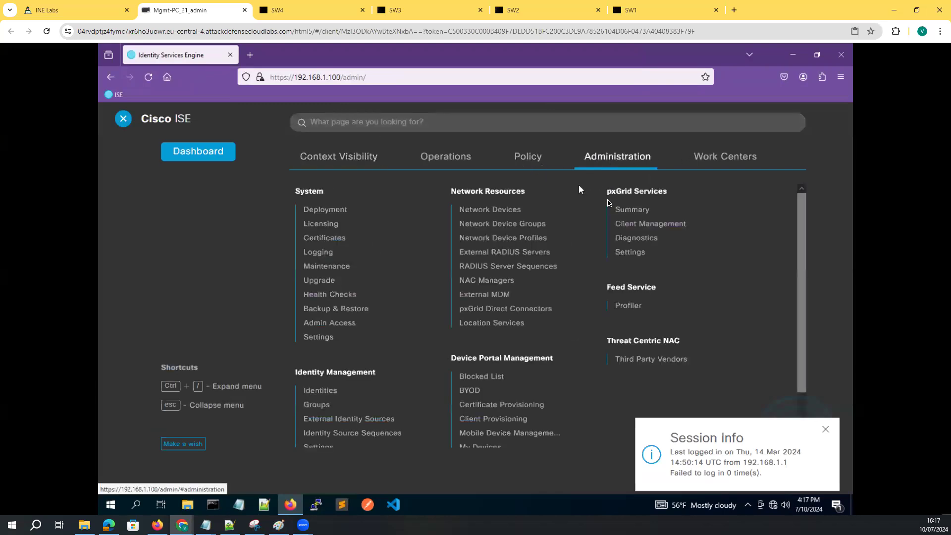
{"action": "left_click", "coordinate": [721, 163]}
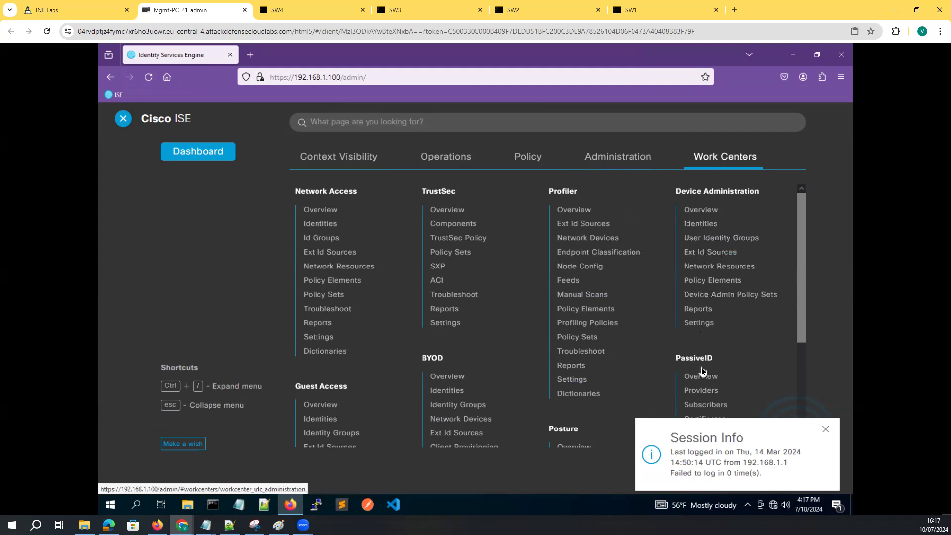
{"action": "scroll", "coordinate": [565, 365], "scroll_direction": "down", "scroll_amount": 3}
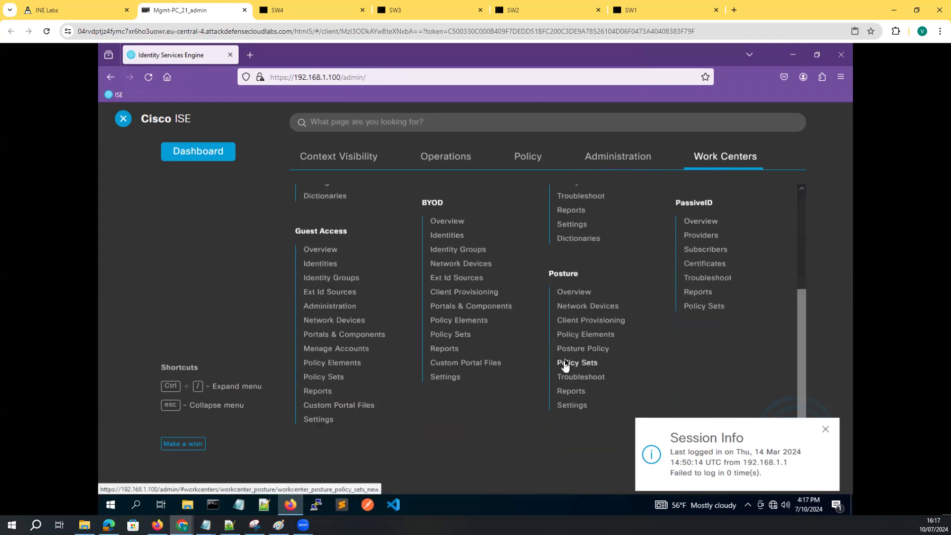
{"action": "scroll", "coordinate": [565, 365], "scroll_direction": "up", "scroll_amount": 2}
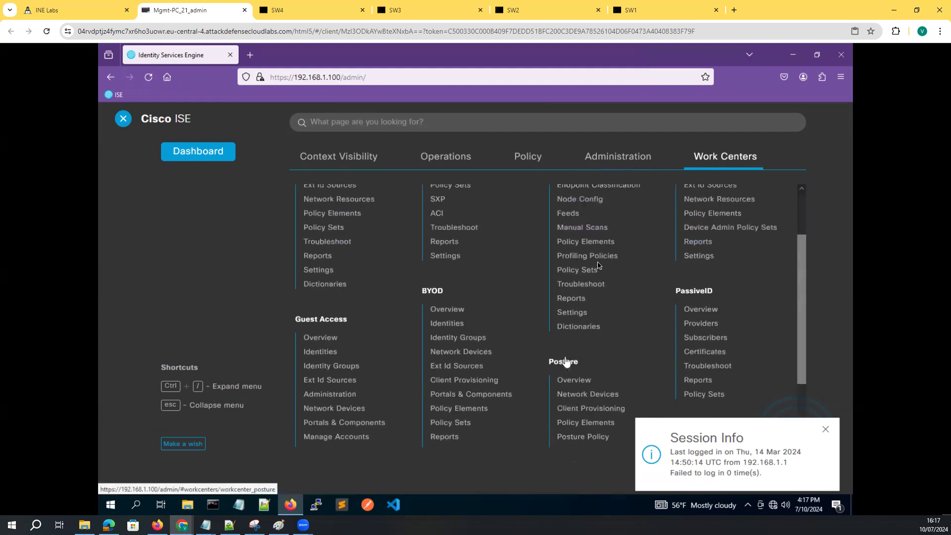
{"action": "scroll", "coordinate": [566, 362], "scroll_direction": "up", "scroll_amount": 2}
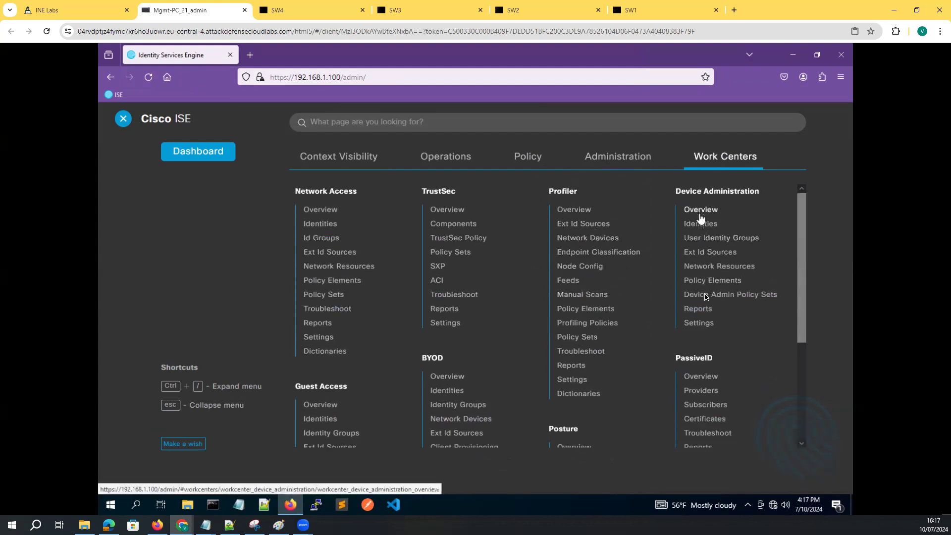
Review the Device Administration settings for session key assignment and password change control
{"action": "left_click", "coordinate": [700, 323]}
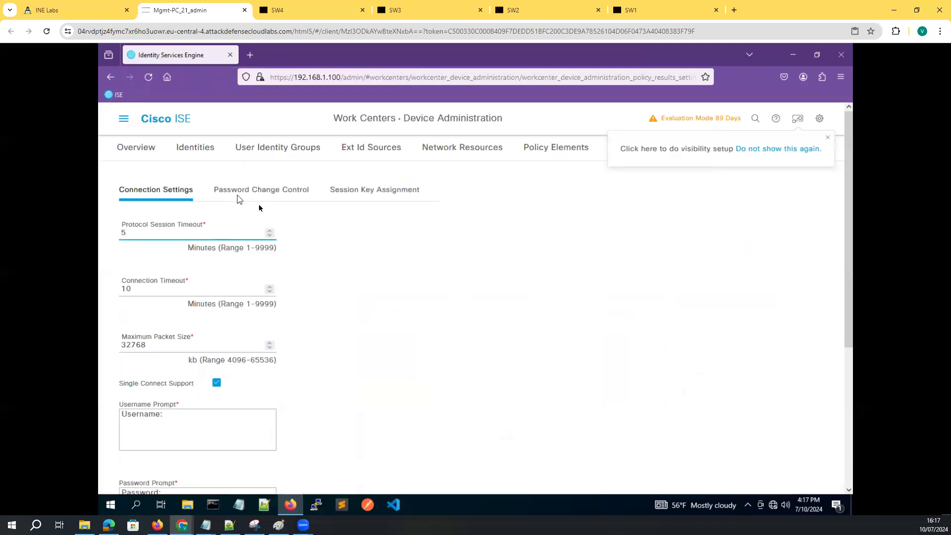
{"action": "left_click", "coordinate": [353, 195]}
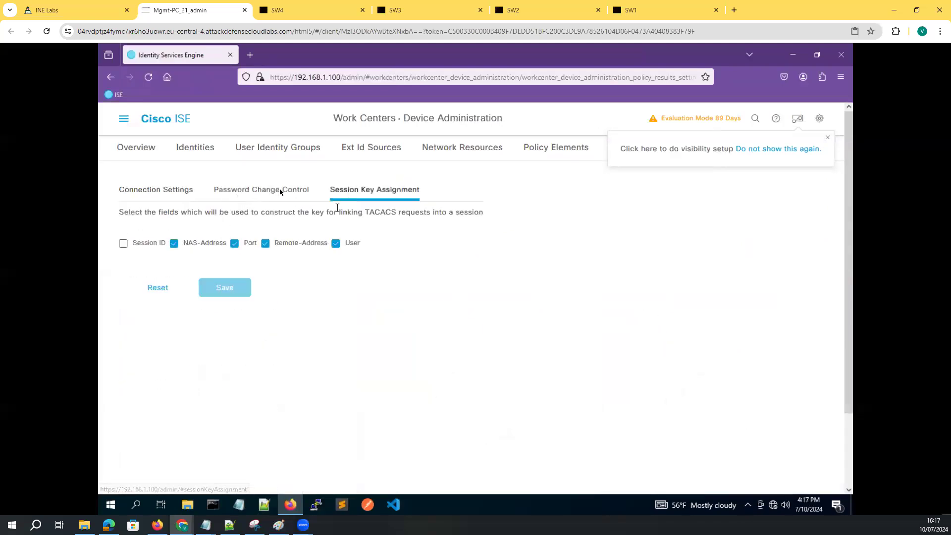
{"action": "left_click", "coordinate": [280, 191]}
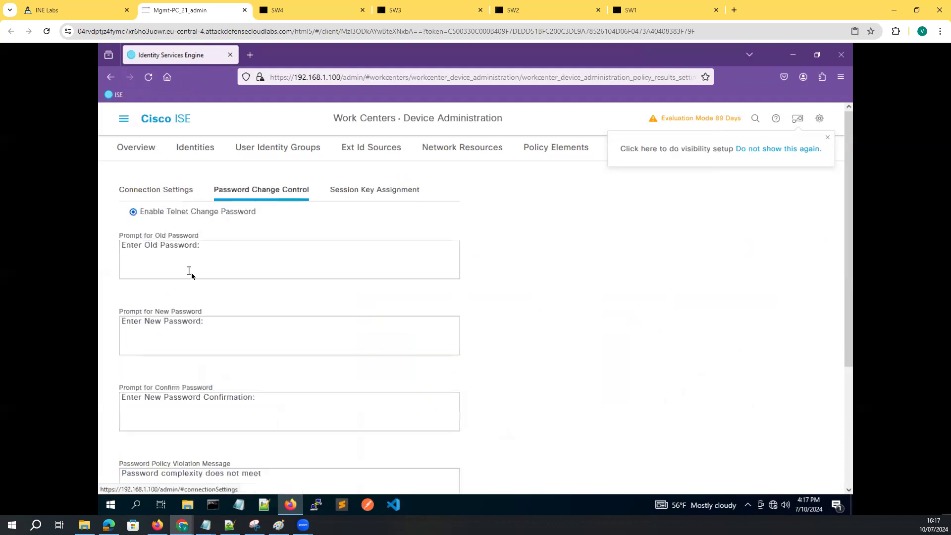
{"action": "scroll", "coordinate": [192, 273], "scroll_direction": "down", "scroll_amount": 4}
{"action": "scroll", "coordinate": [219, 272], "scroll_direction": "up", "scroll_amount": 3}
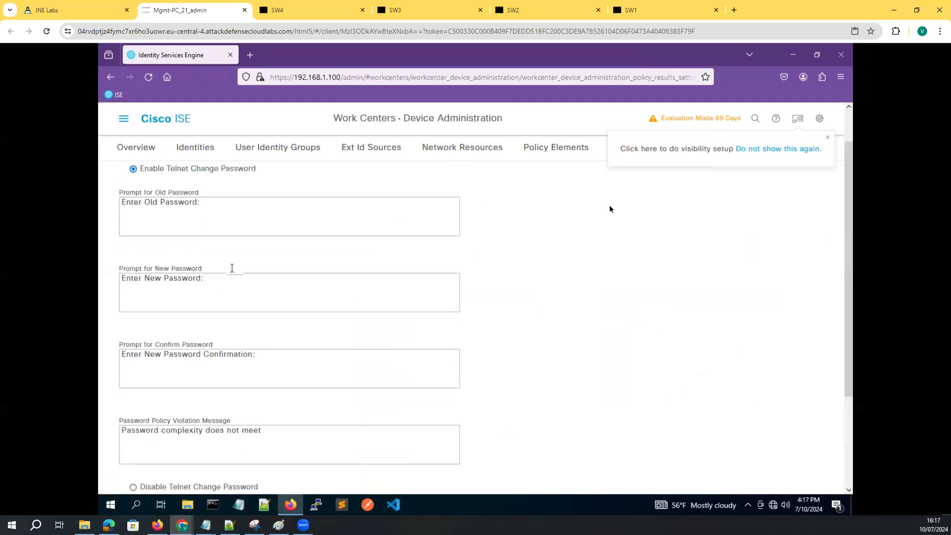
Look over the Device Administration policy elements and network resources pages
{"action": "left_click", "coordinate": [564, 148]}
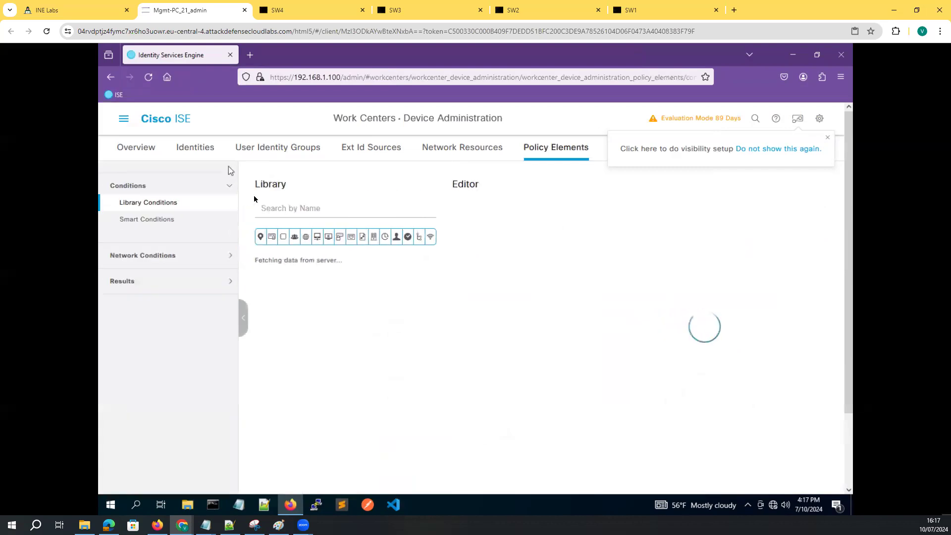
{"action": "left_click", "coordinate": [460, 153]}
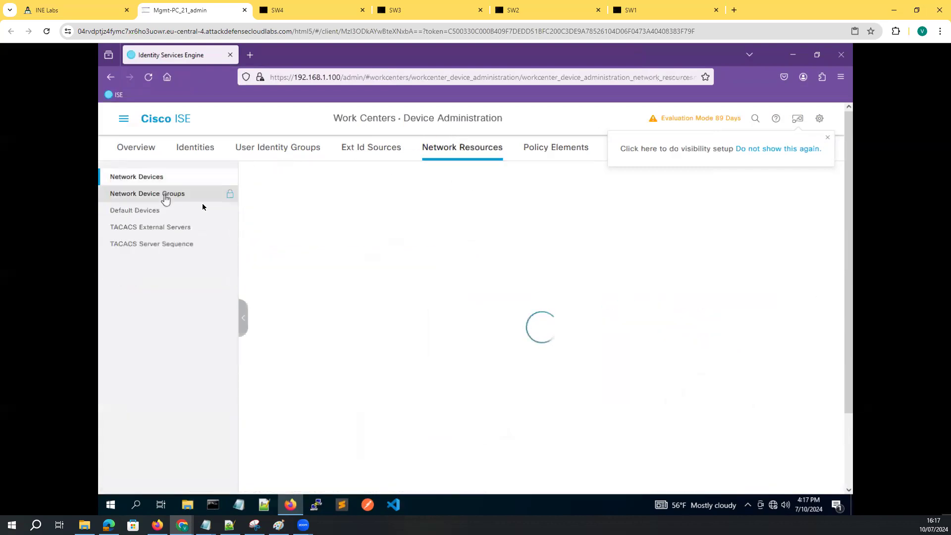
{"action": "left_click", "coordinate": [124, 118]}
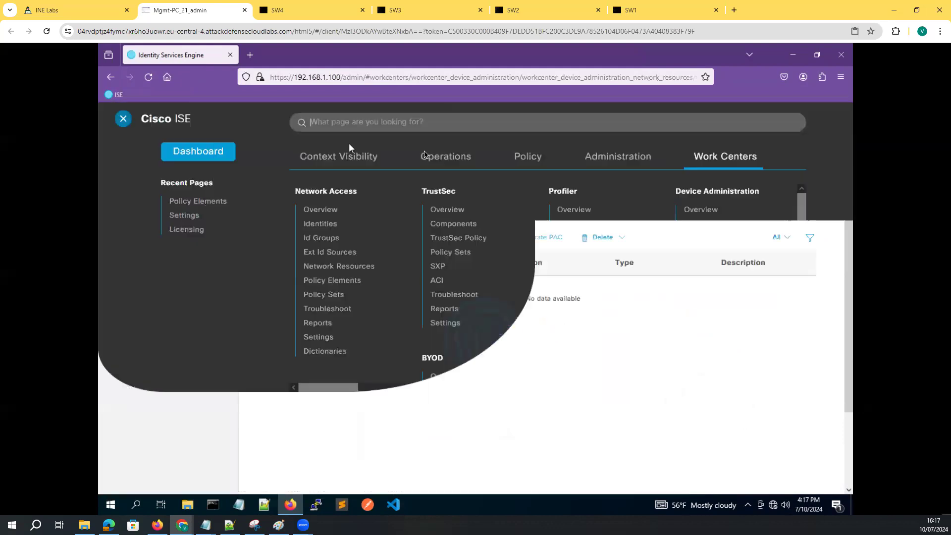
Add the user identity group INE-NETWORK-ADMIN under Administration > Identity Management > Groups
{"action": "left_click", "coordinate": [608, 159]}
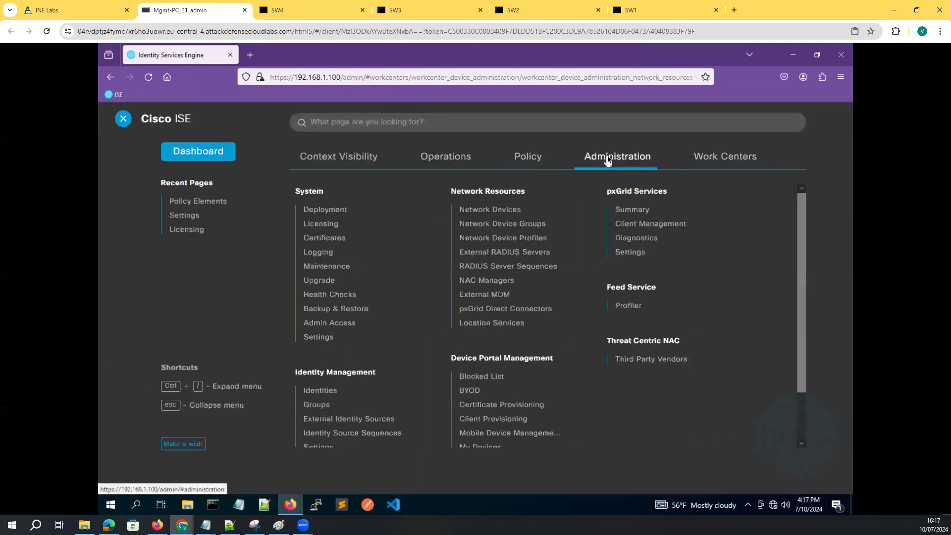
{"action": "left_click", "coordinate": [316, 404]}
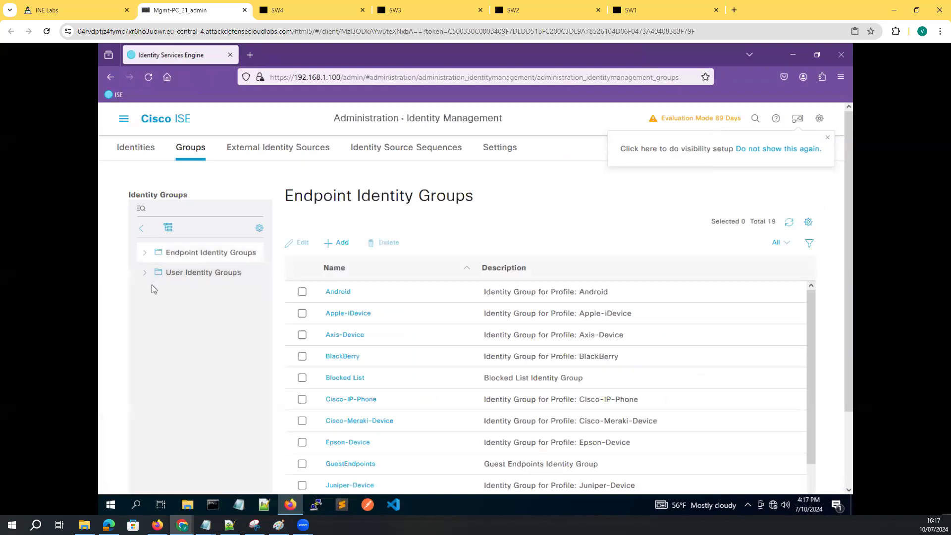
{"action": "left_click", "coordinate": [198, 271]}
{"action": "left_click", "coordinate": [345, 250]}
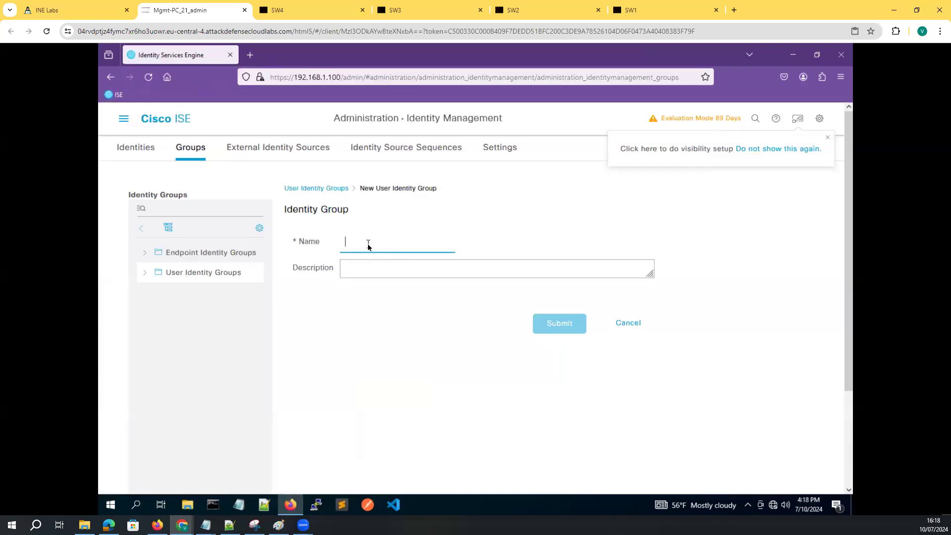
{"action": "type", "text": "INE-"}
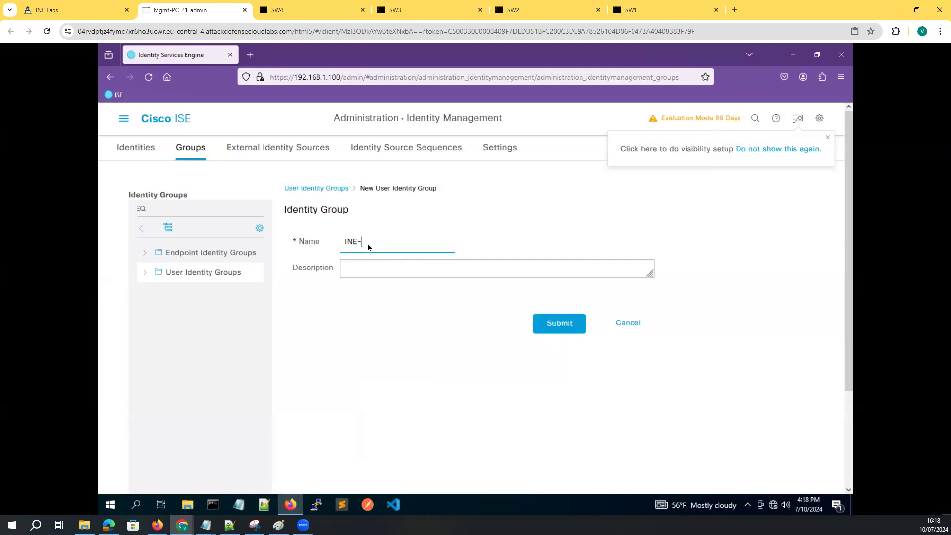
{"action": "type", "text": "NETWORK-ADMIN"}
{"action": "left_click", "coordinate": [548, 324]}
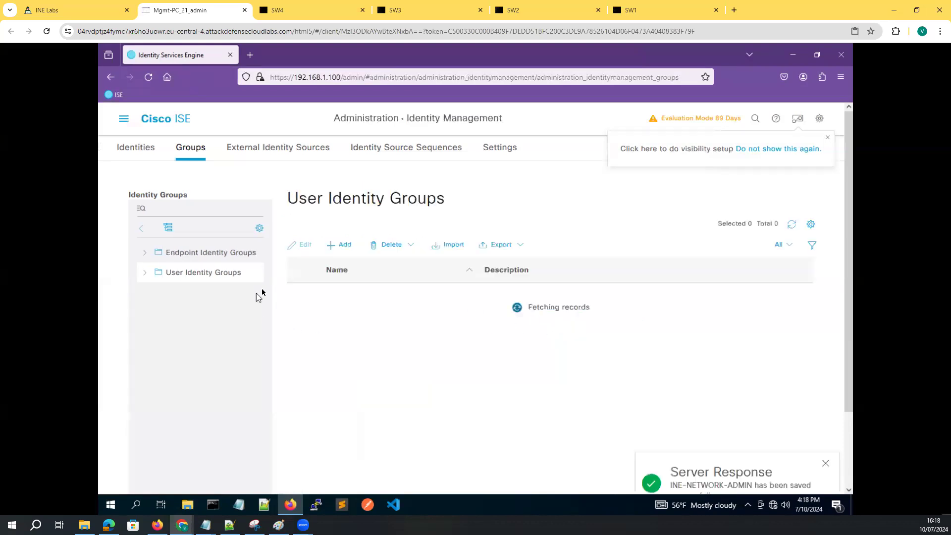
{"action": "left_click", "coordinate": [196, 257]}
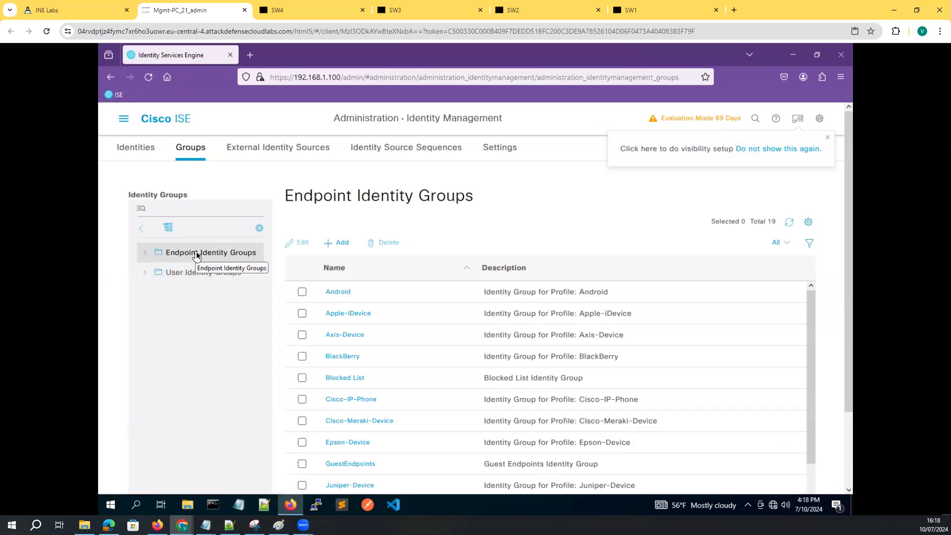
Start a new network access user with the username networkadmin
{"action": "left_click", "coordinate": [182, 272]}
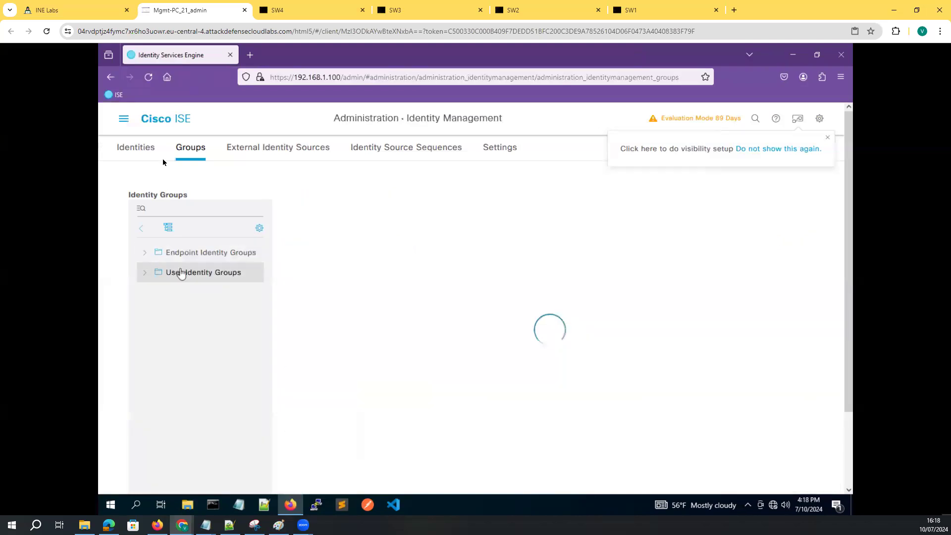
{"action": "left_click", "coordinate": [145, 148]}
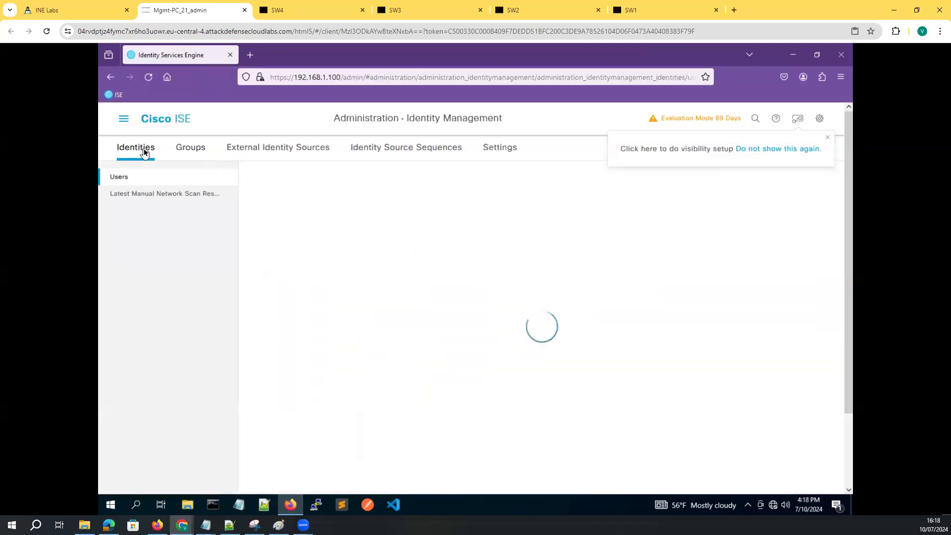
{"action": "left_click", "coordinate": [306, 234]}
{"action": "type", "text": "admin"}
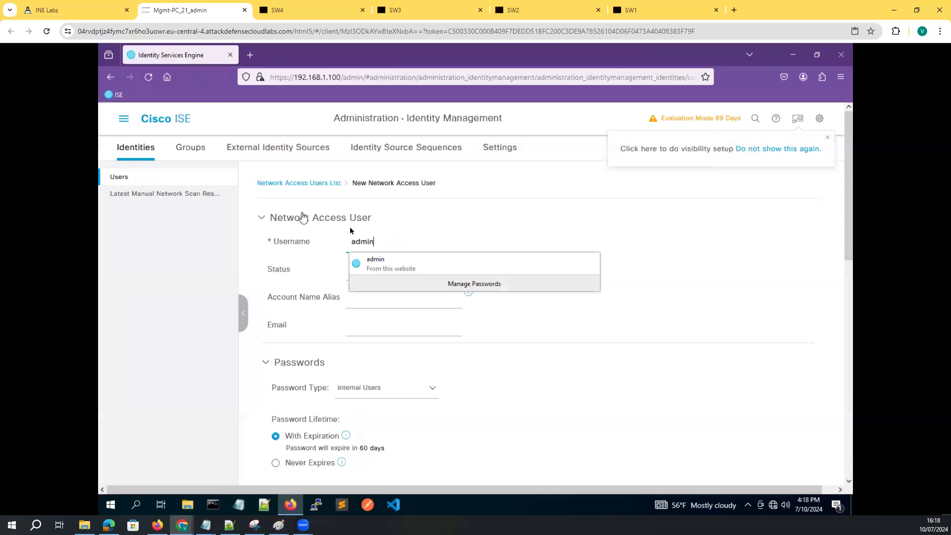
{"action": "key", "text": "ctrl+a"}
{"action": "type", "text": "ne"}
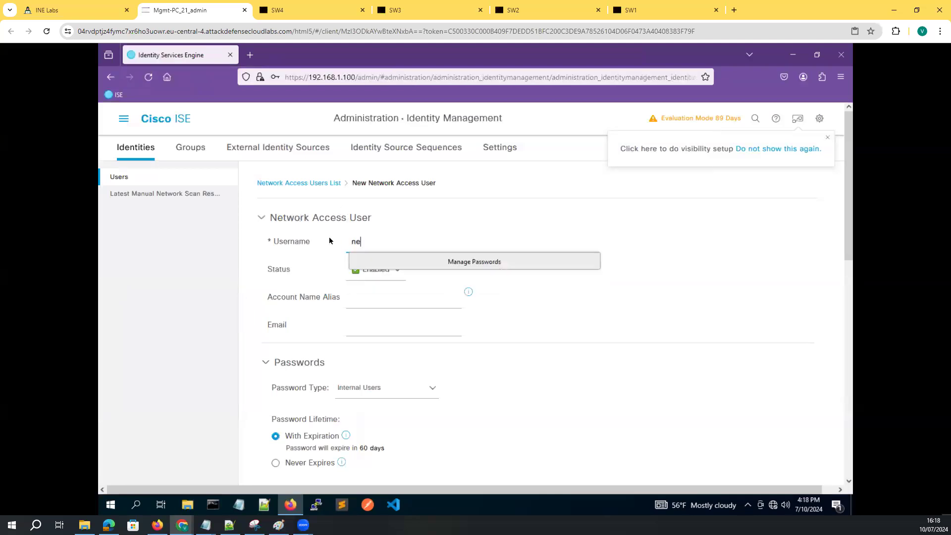
{"action": "type", "text": "tworkadmin"}
{"action": "left_click", "coordinate": [665, 268]}
{"action": "scroll", "coordinate": [355, 300], "scroll_direction": "down", "scroll_amount": 5}
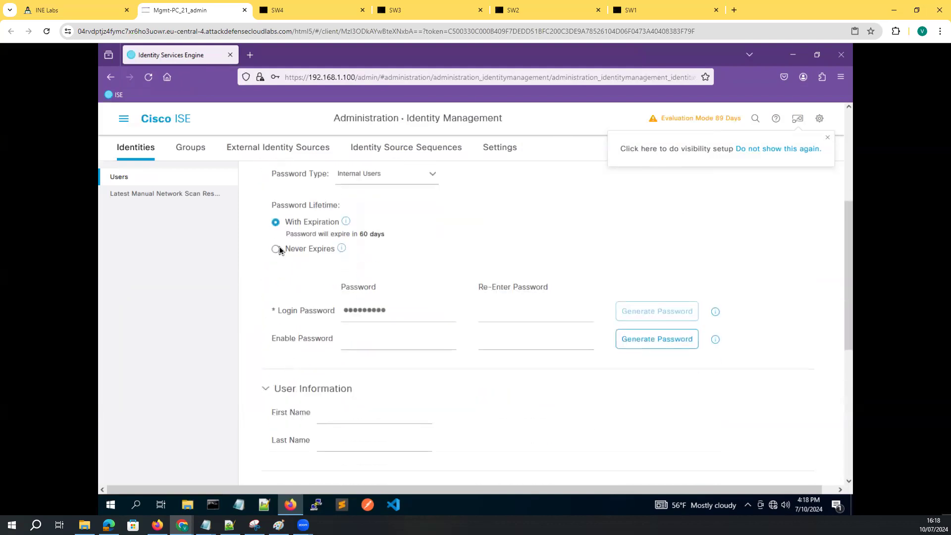
Set the user's password to never expire and the password type to Internal Users
{"action": "left_click", "coordinate": [275, 249]}
{"action": "left_click", "coordinate": [382, 179]}
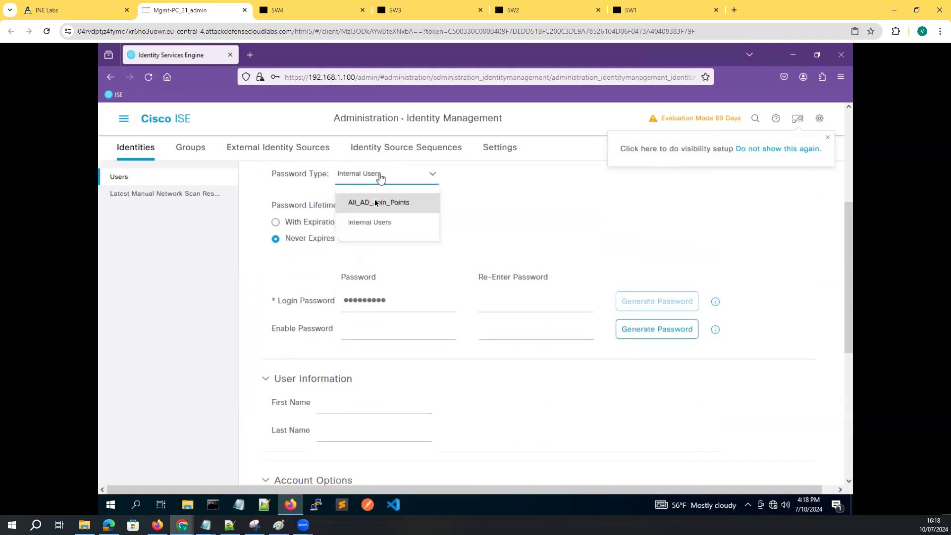
{"action": "left_click", "coordinate": [379, 202]}
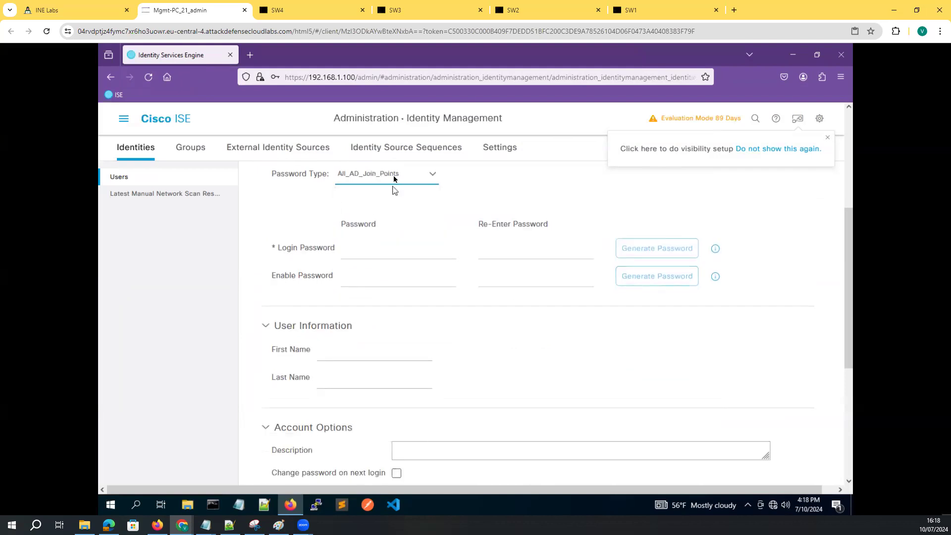
{"action": "left_click", "coordinate": [394, 179]}
{"action": "left_click", "coordinate": [378, 223]}
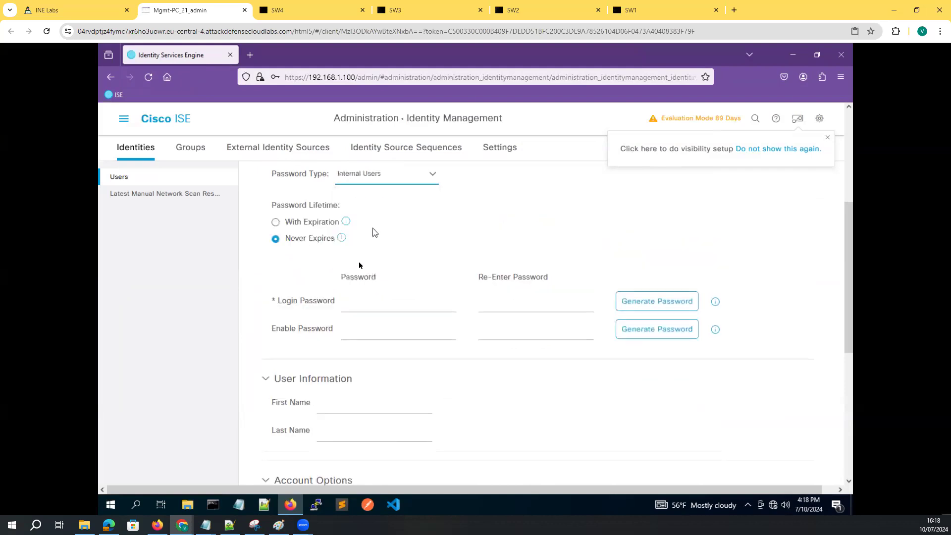
Enter the login password and the enable password, confirming each in its re-enter field
{"action": "left_click", "coordinate": [351, 307]}
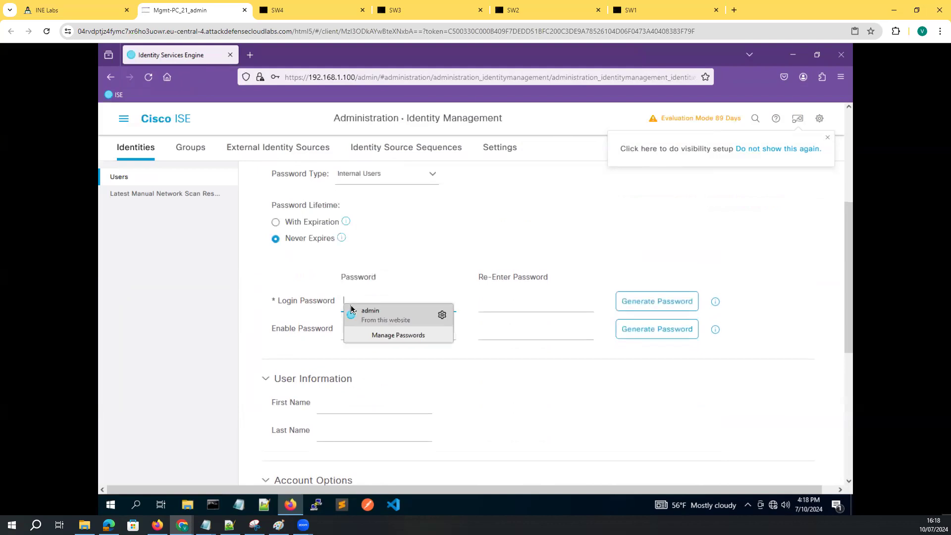
{"action": "type", "text": "•"}
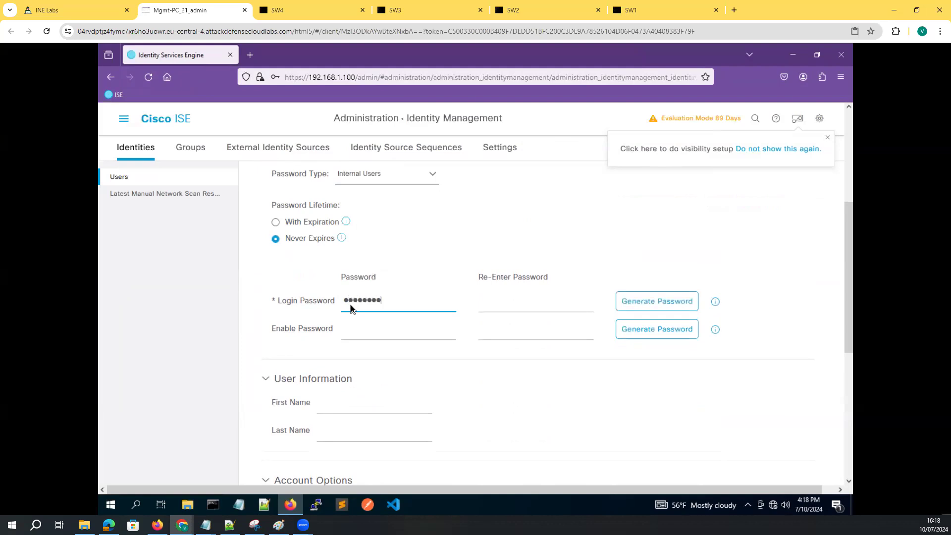
{"action": "left_click", "coordinate": [497, 307]}
{"action": "type", "text": "•"}
{"action": "left_click", "coordinate": [395, 339]}
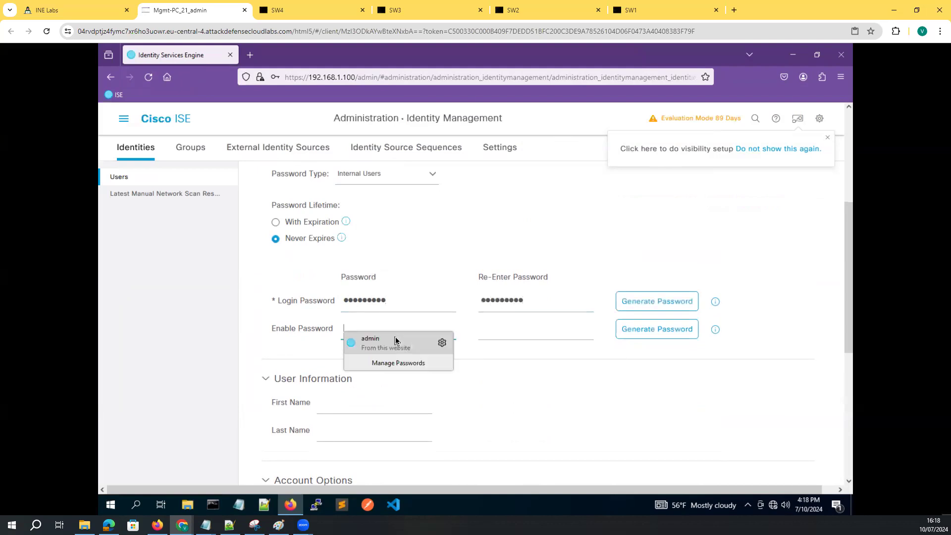
{"action": "type", "text": "cisco"}
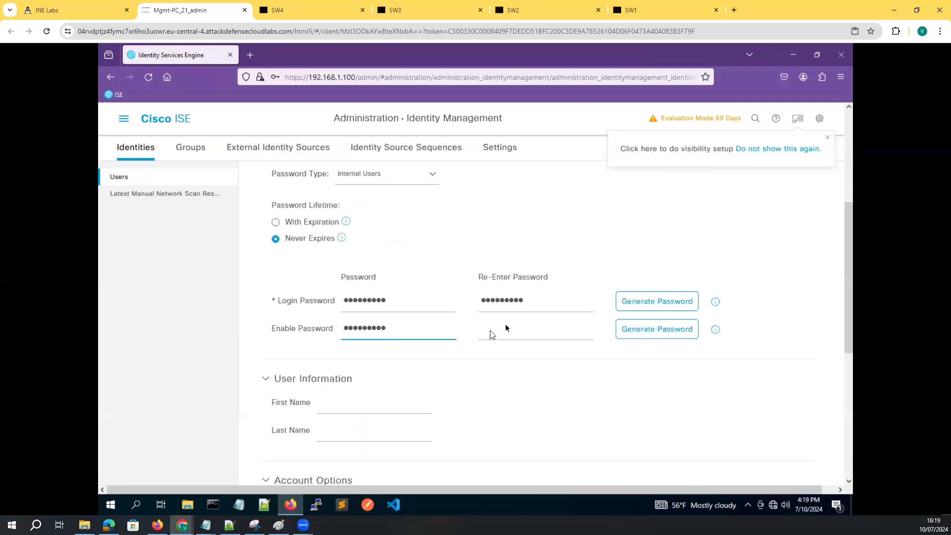
{"action": "left_click", "coordinate": [511, 340]}
{"action": "type", "text": "c••••••••"}
Assign the new user to the INE-NETWORK-ADMIN user group
{"action": "scroll", "coordinate": [412, 386], "scroll_direction": "down", "scroll_amount": 3}
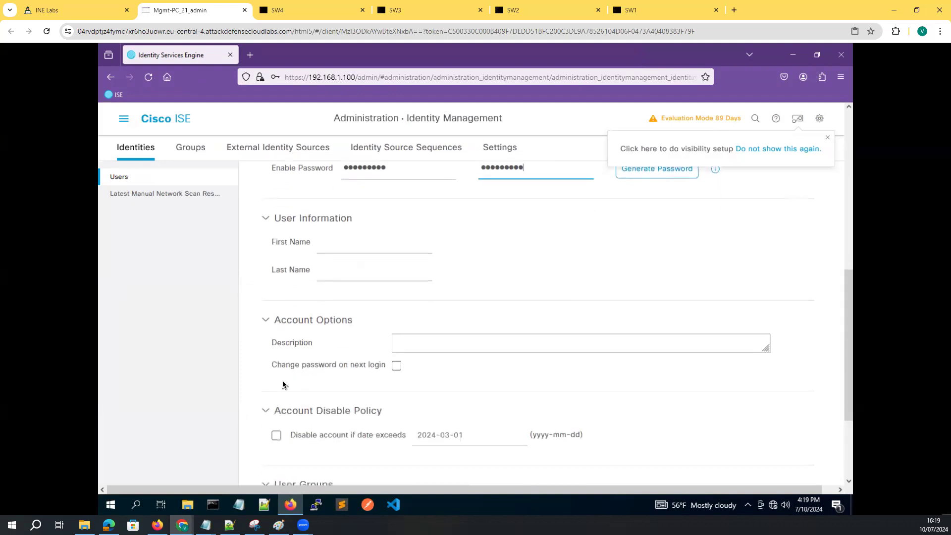
{"action": "scroll", "coordinate": [283, 385], "scroll_direction": "down", "scroll_amount": 3}
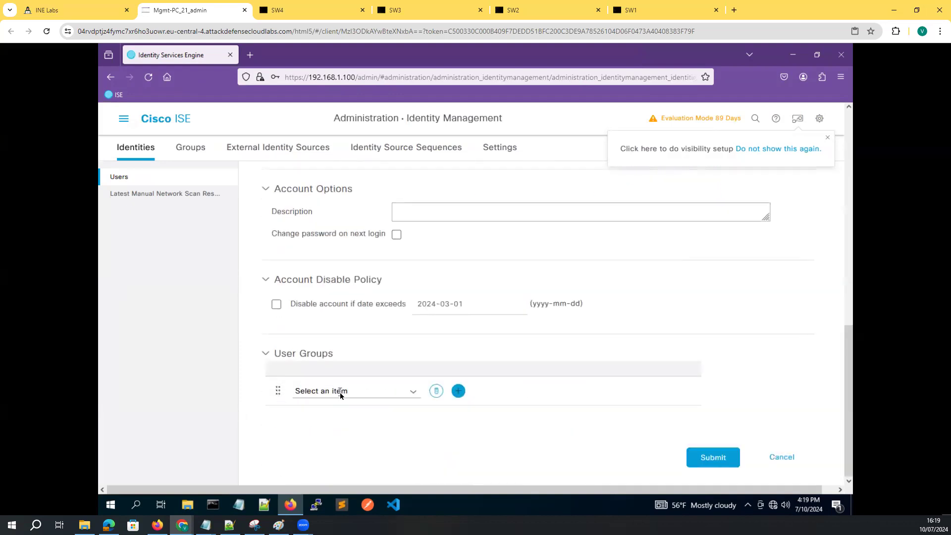
{"action": "left_click", "coordinate": [413, 393]}
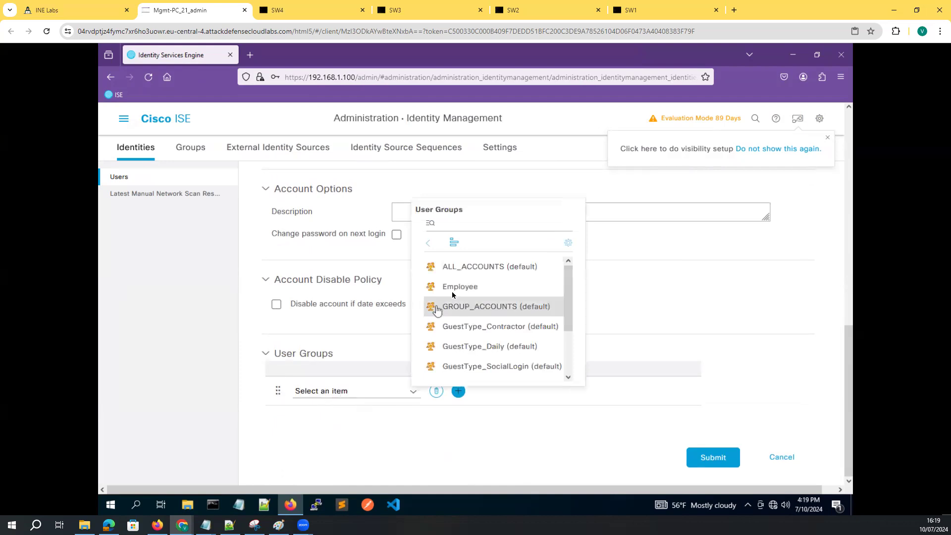
{"action": "scroll", "coordinate": [476, 350], "scroll_direction": "down", "scroll_amount": 2}
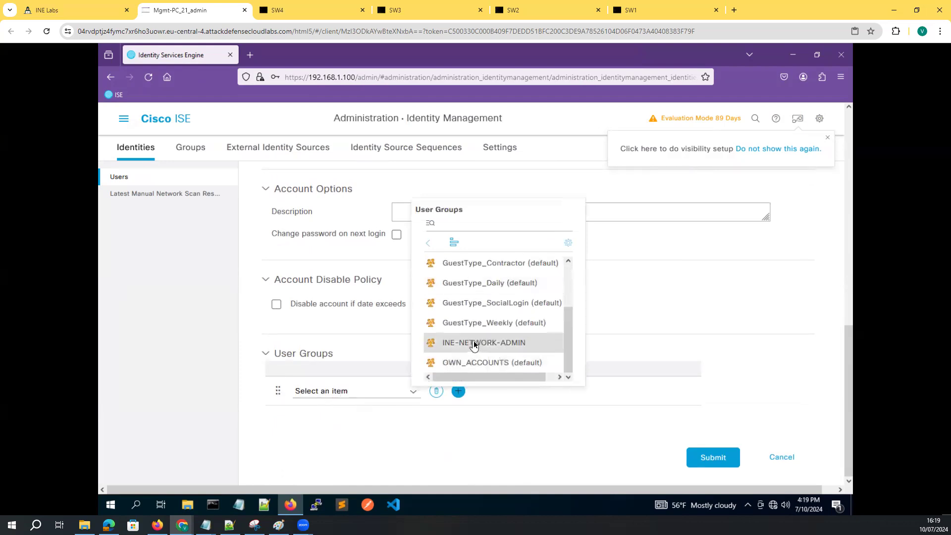
{"action": "left_click", "coordinate": [475, 346]}
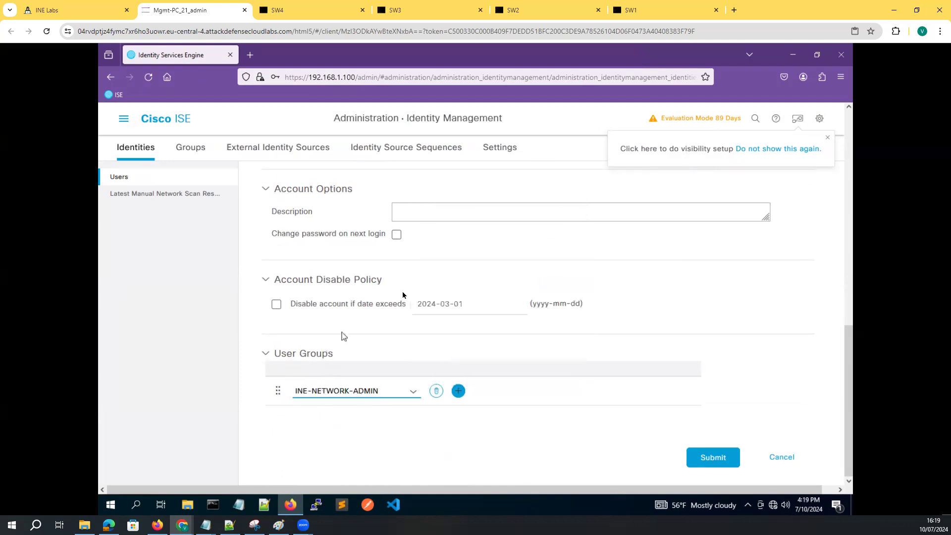
Submit the new user, decline Firefox's password saving, and return to the INE Labs topology
{"action": "scroll", "coordinate": [559, 379], "scroll_direction": "up", "scroll_amount": 10}
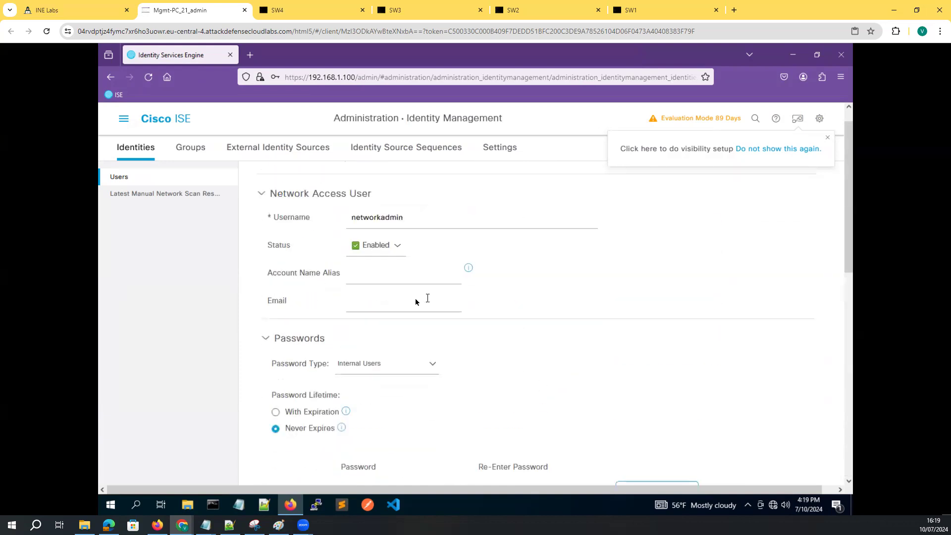
{"action": "scroll", "coordinate": [436, 327], "scroll_direction": "down", "scroll_amount": 15}
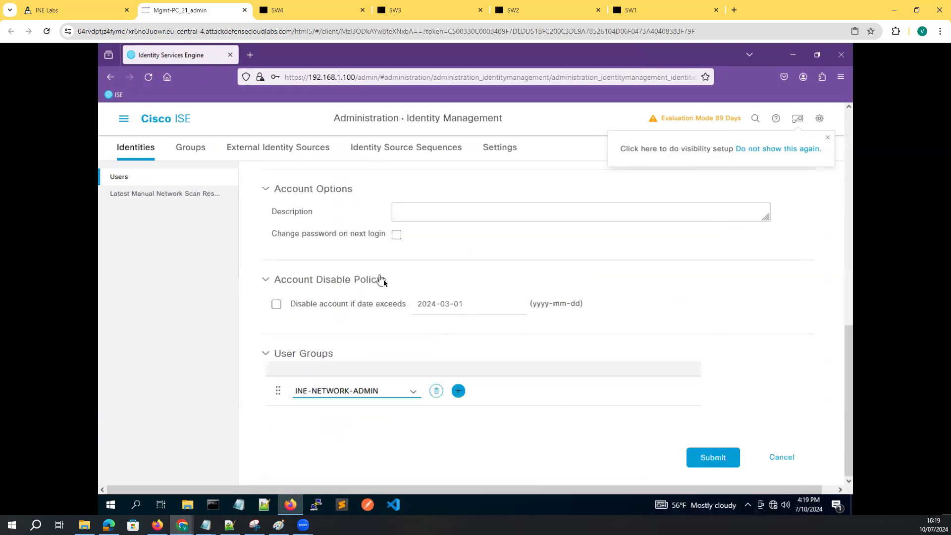
{"action": "scroll", "coordinate": [381, 289], "scroll_direction": "up", "scroll_amount": 10}
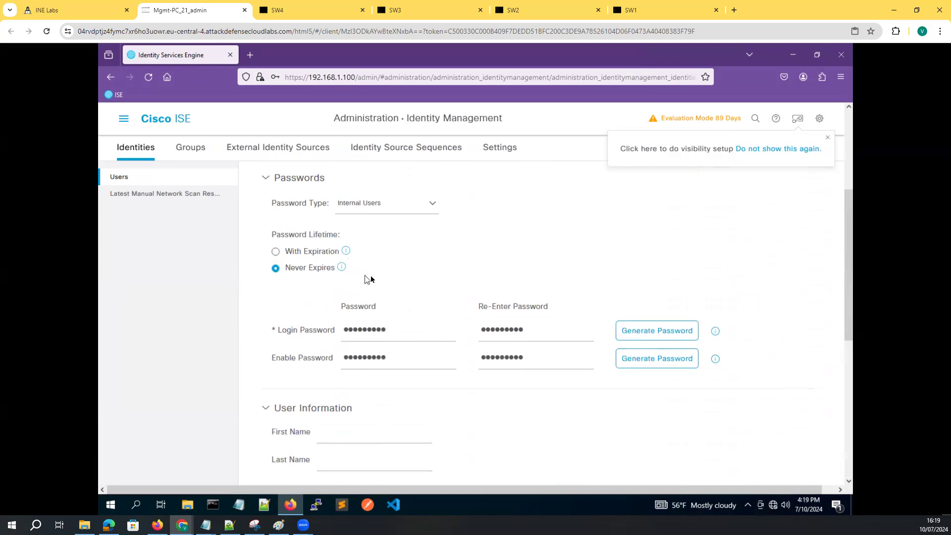
{"action": "scroll", "coordinate": [377, 297], "scroll_direction": "up", "scroll_amount": 4}
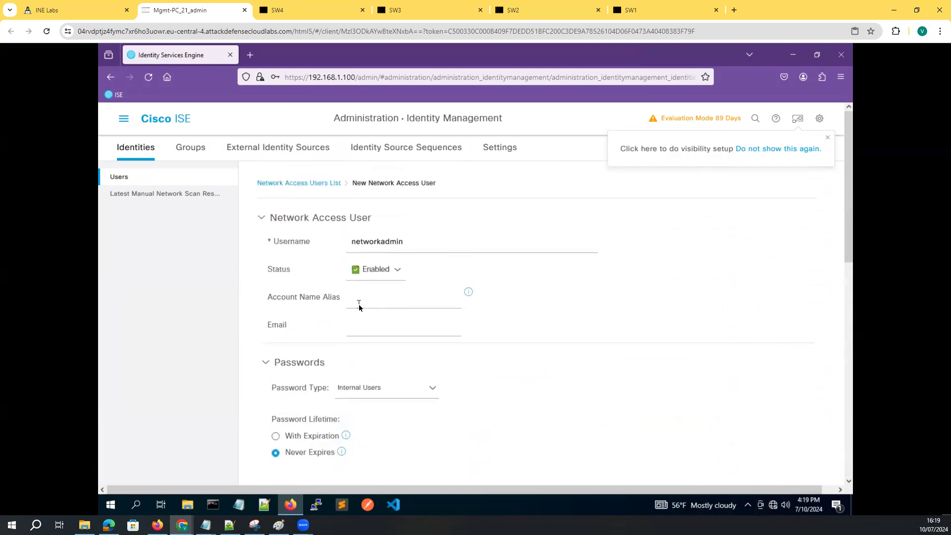
{"action": "scroll", "coordinate": [445, 351], "scroll_direction": "down", "scroll_amount": 5}
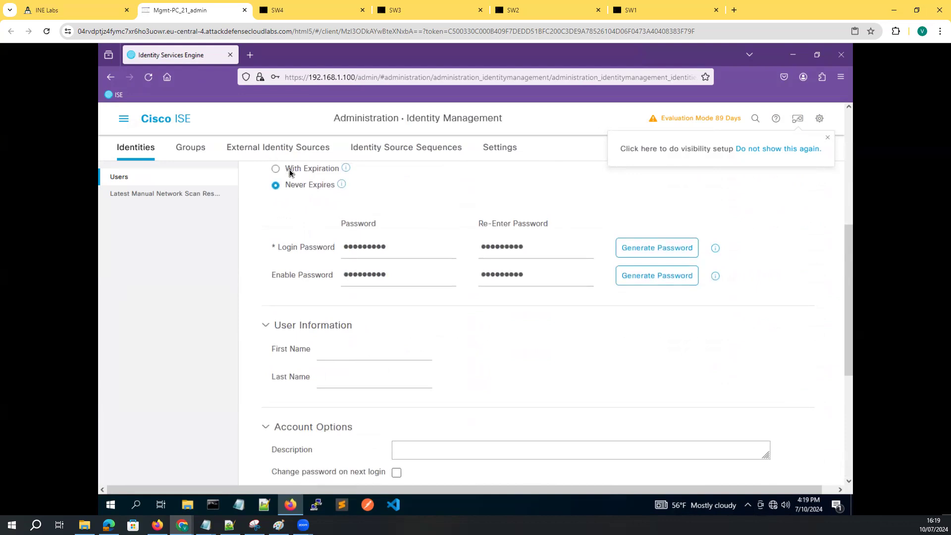
{"action": "scroll", "coordinate": [448, 381], "scroll_direction": "down", "scroll_amount": 5}
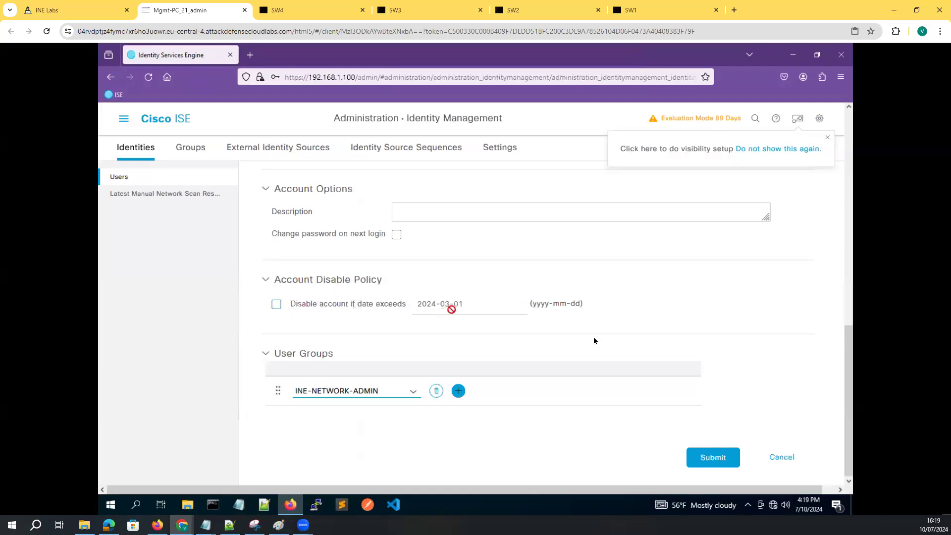
{"action": "left_click", "coordinate": [713, 456]}
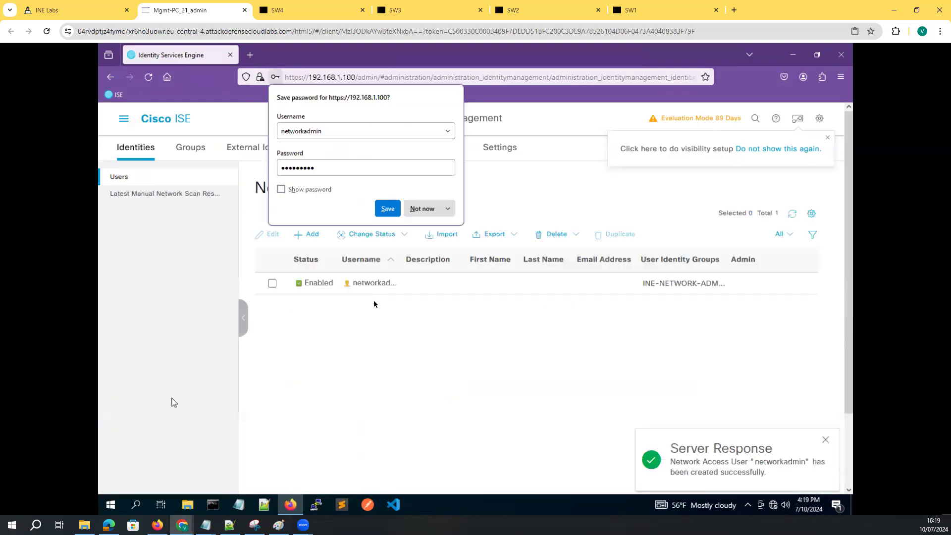
{"action": "left_click", "coordinate": [422, 208]}
{"action": "left_click", "coordinate": [74, 10]}
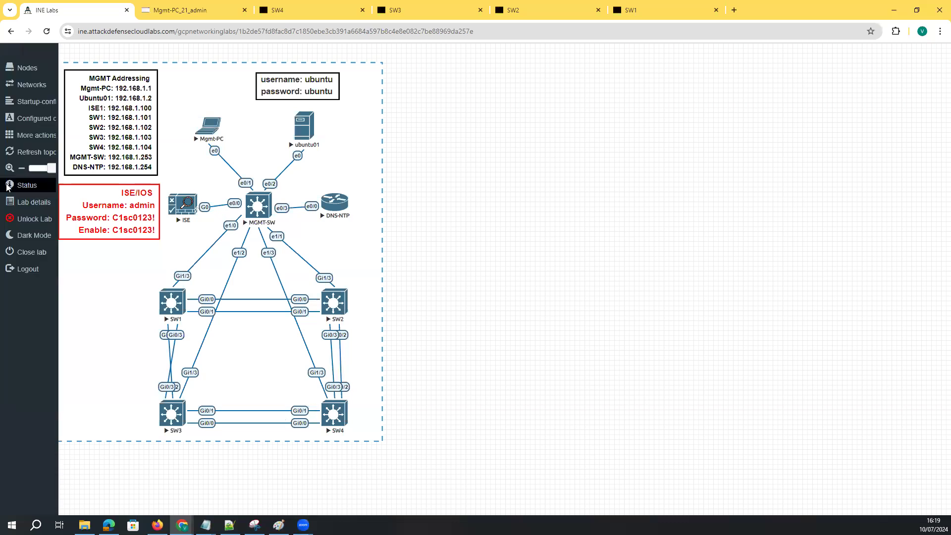
Sketch ISE's links to the switches and Mgmt-PC on the topology, then clear the drawing
{"action": "mouse_move", "coordinate": [212, 198]}
{"action": "left_mouse_down"}
{"action": "mouse_move", "coordinate": [174, 181]}
{"action": "mouse_move", "coordinate": [187, 154]}
{"action": "mouse_move", "coordinate": [191, 182]}
{"action": "left_mouse_up"}
{"action": "mouse_move", "coordinate": [193, 221]}
{"action": "left_mouse_down"}
{"action": "mouse_move", "coordinate": [181, 312]}
{"action": "mouse_move", "coordinate": [264, 276]}
{"action": "mouse_move", "coordinate": [352, 309]}
{"action": "left_mouse_up"}
{"action": "left_click_drag", "start_coordinate": [205, 230], "coordinate": [181, 392]}
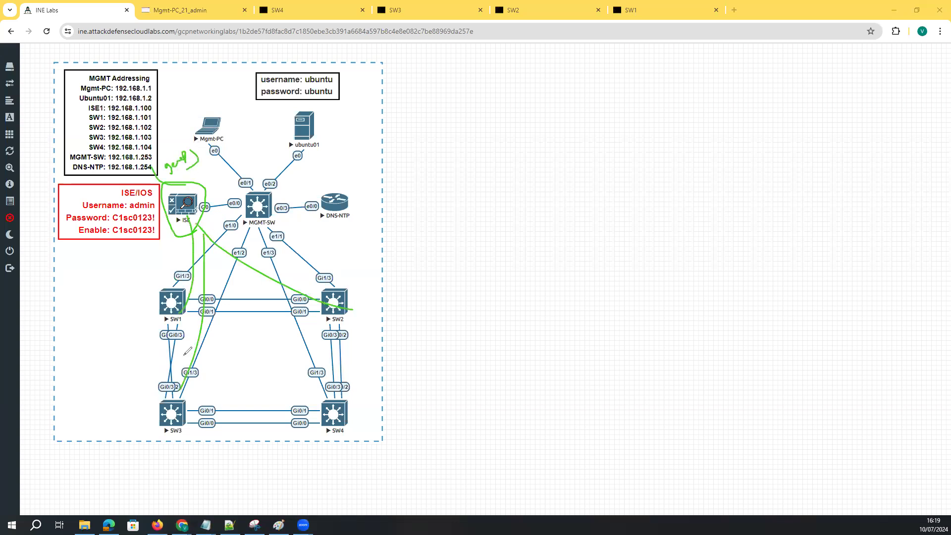
{"action": "left_click_drag", "start_coordinate": [207, 236], "coordinate": [327, 377]}
{"action": "left_click_drag", "start_coordinate": [204, 168], "coordinate": [195, 195]}
{"action": "mouse_move", "coordinate": [211, 163]}
{"action": "left_mouse_down"}
{"action": "mouse_move", "coordinate": [232, 149]}
{"action": "mouse_move", "coordinate": [222, 119]}
{"action": "mouse_move", "coordinate": [210, 169]}
{"action": "left_mouse_up"}
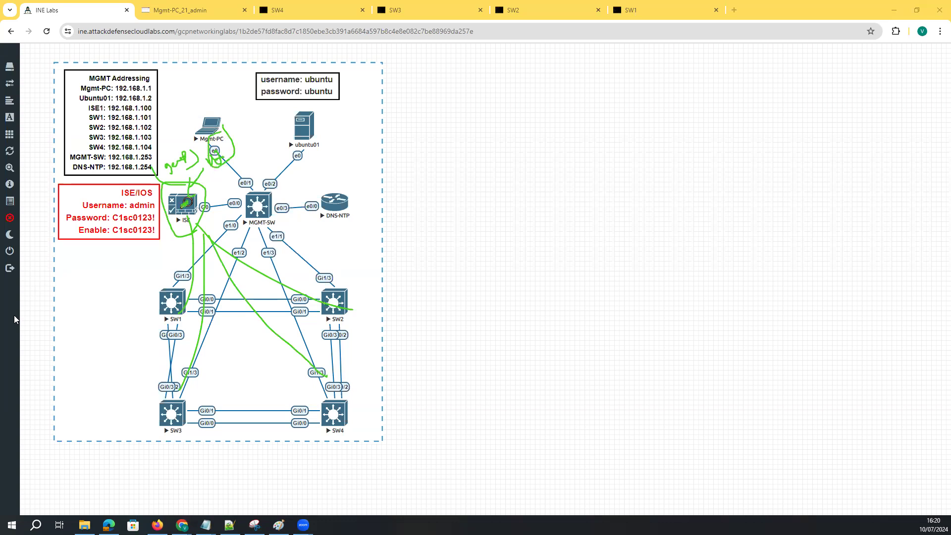
{"action": "key", "text": "Escape"}
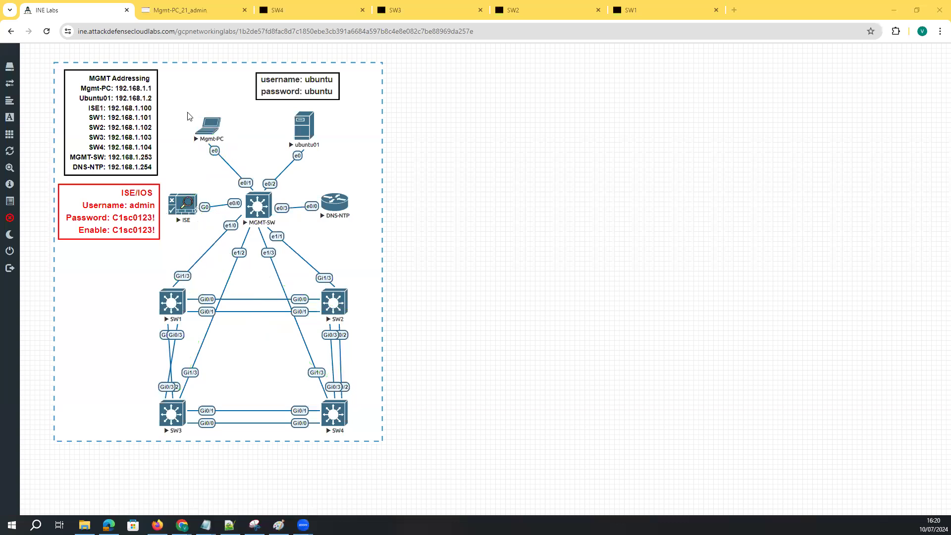
{"action": "left_click", "coordinate": [189, 11]}
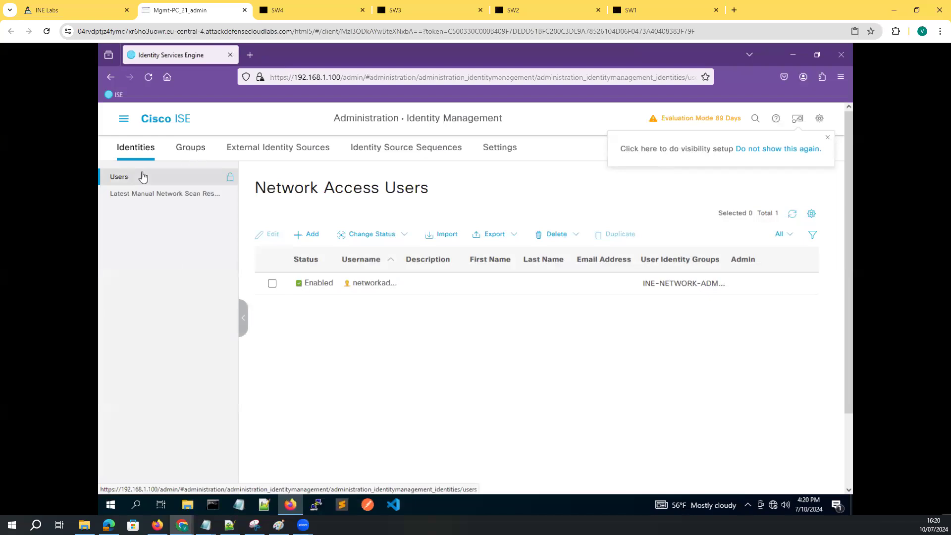
Begin a network device named 'switches', then discard it to reach Network Device Groups
{"action": "left_click", "coordinate": [119, 122]}
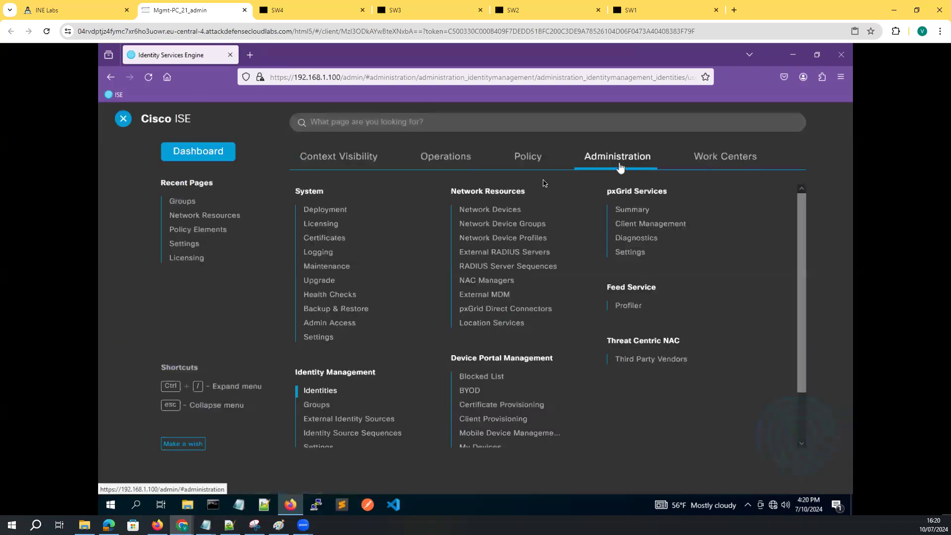
{"action": "left_click", "coordinate": [494, 210]}
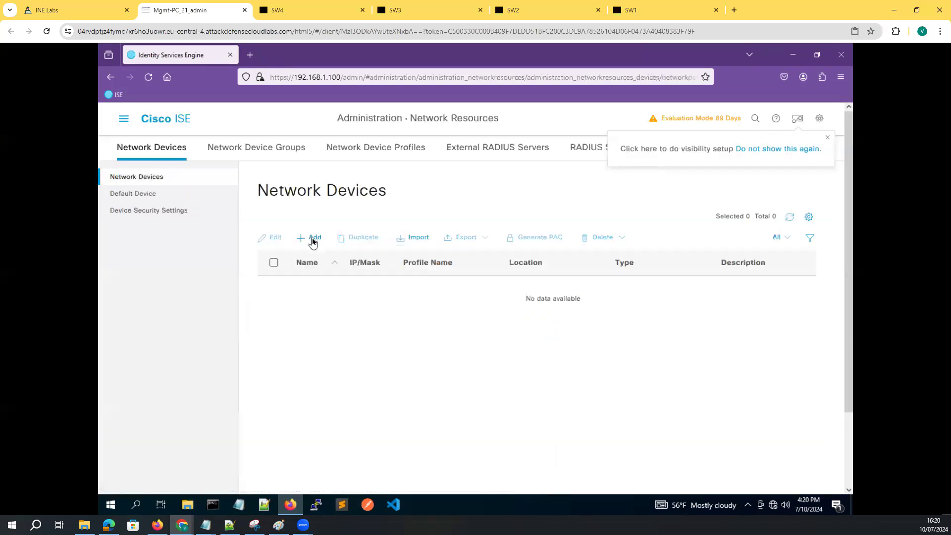
{"action": "left_click", "coordinate": [299, 239]}
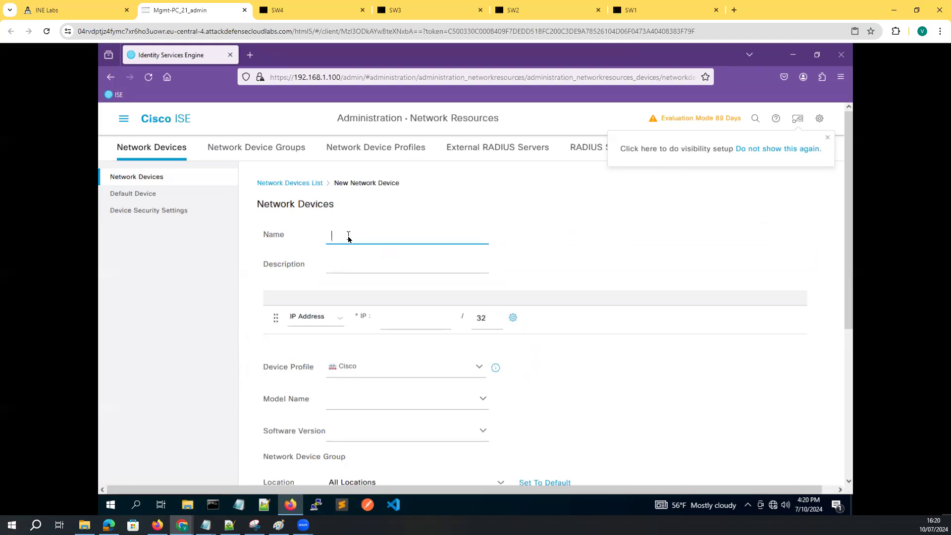
{"action": "type", "text": "tches"}
{"action": "left_click", "coordinate": [247, 151]}
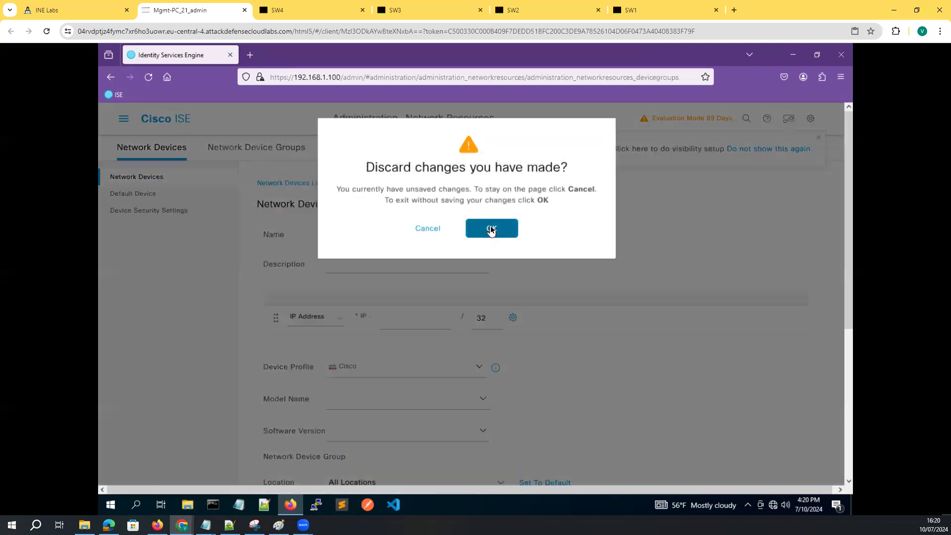
{"action": "left_click", "coordinate": [490, 227]}
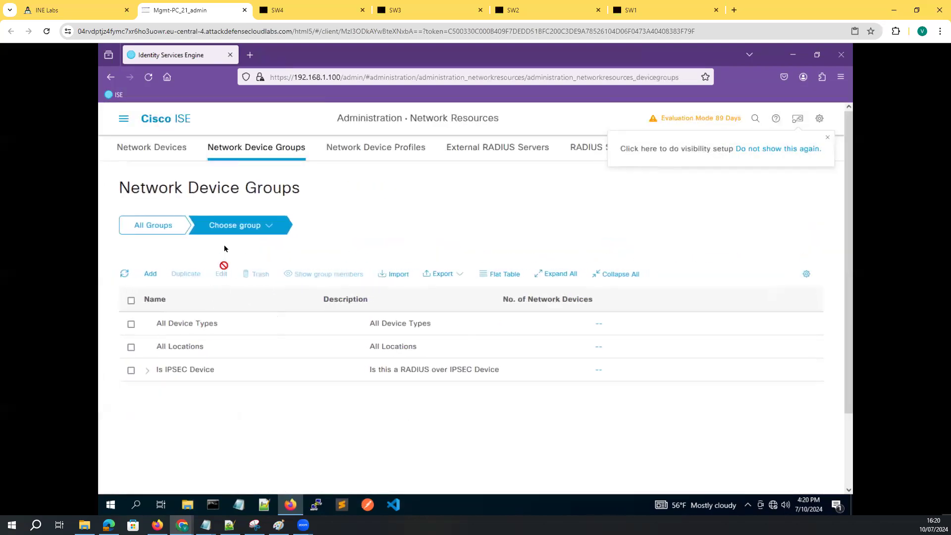
Save a new network device group named 'switches' as a root-level group
{"action": "left_click", "coordinate": [151, 275]}
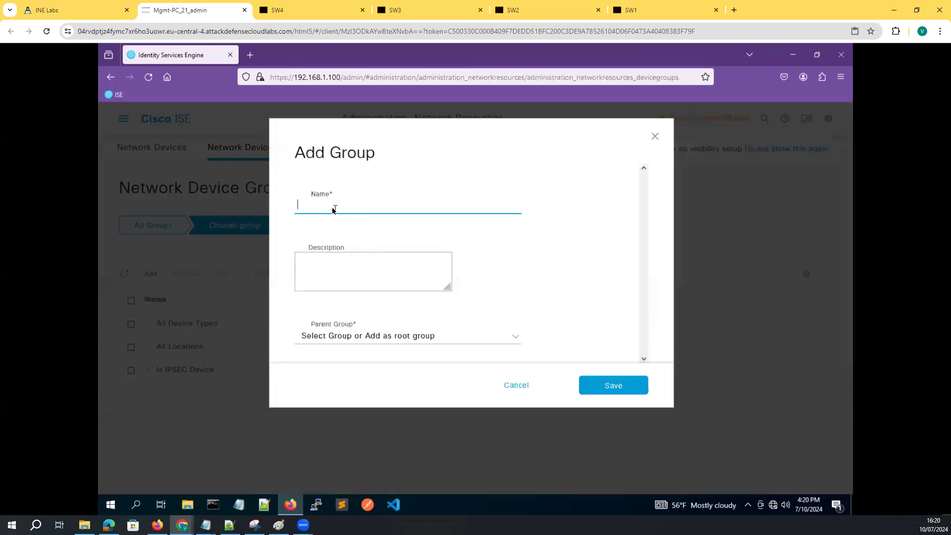
{"action": "type", "text": "switches"}
{"action": "left_click", "coordinate": [392, 338]}
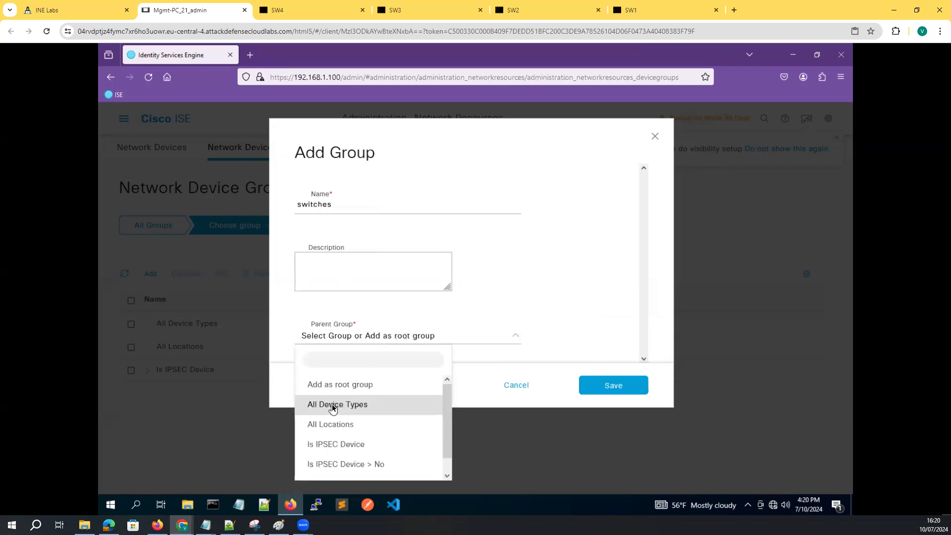
{"action": "left_click", "coordinate": [333, 405]}
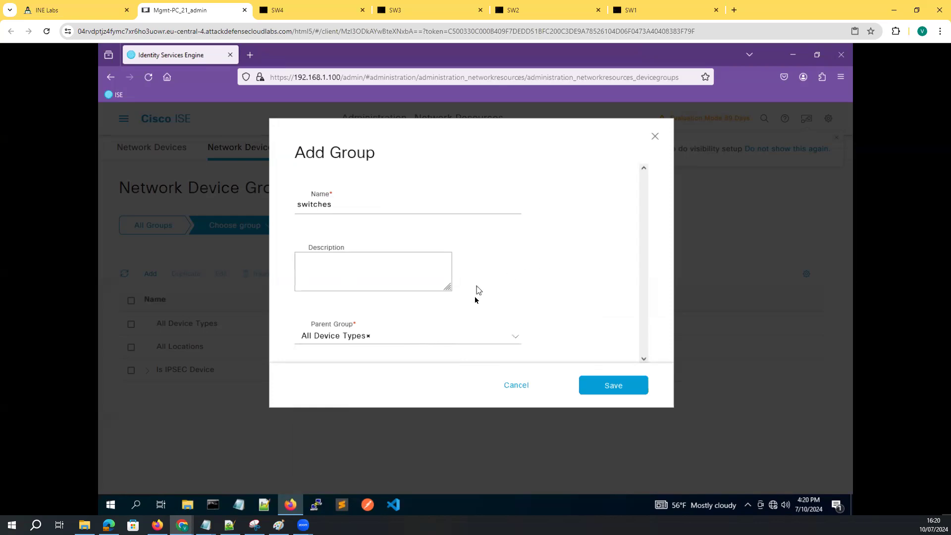
{"action": "left_click", "coordinate": [515, 339]}
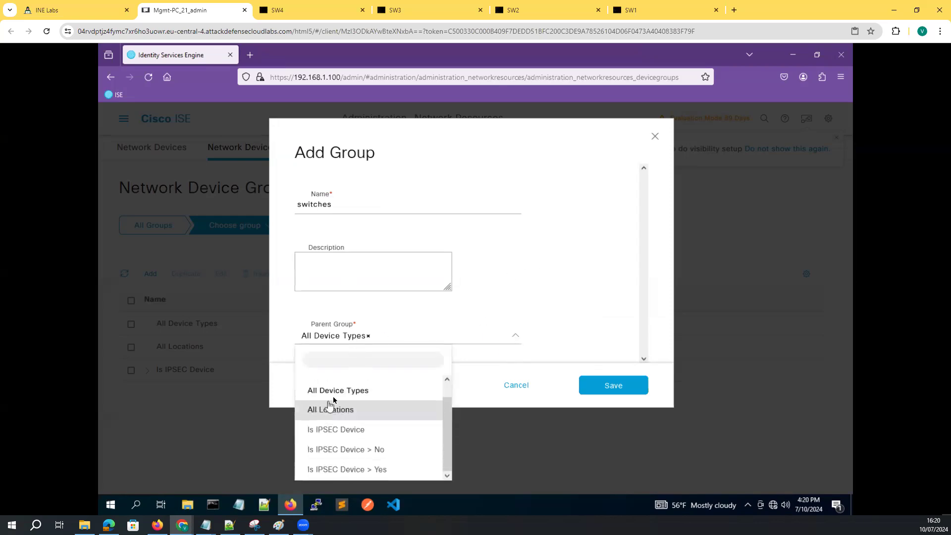
{"action": "scroll", "coordinate": [365, 424], "scroll_direction": "up", "scroll_amount": 1}
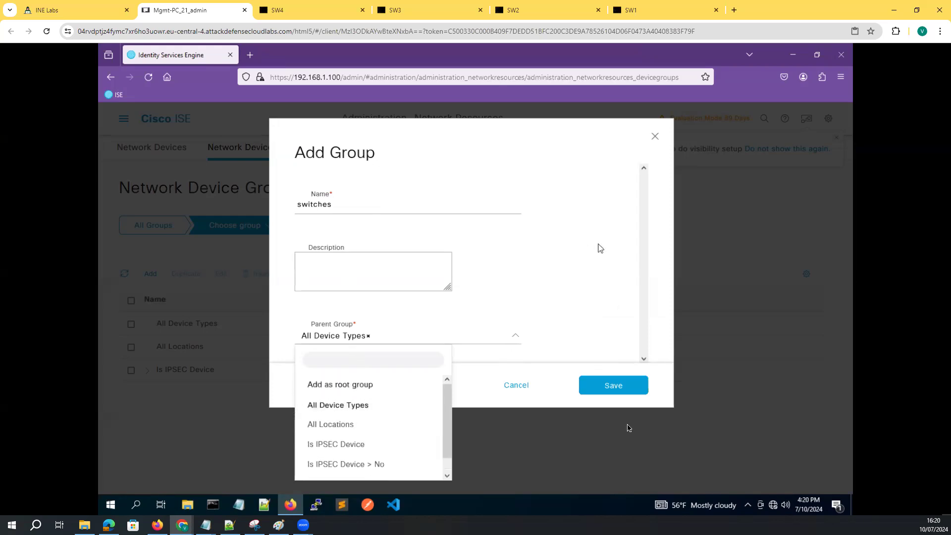
{"action": "left_click", "coordinate": [613, 386]}
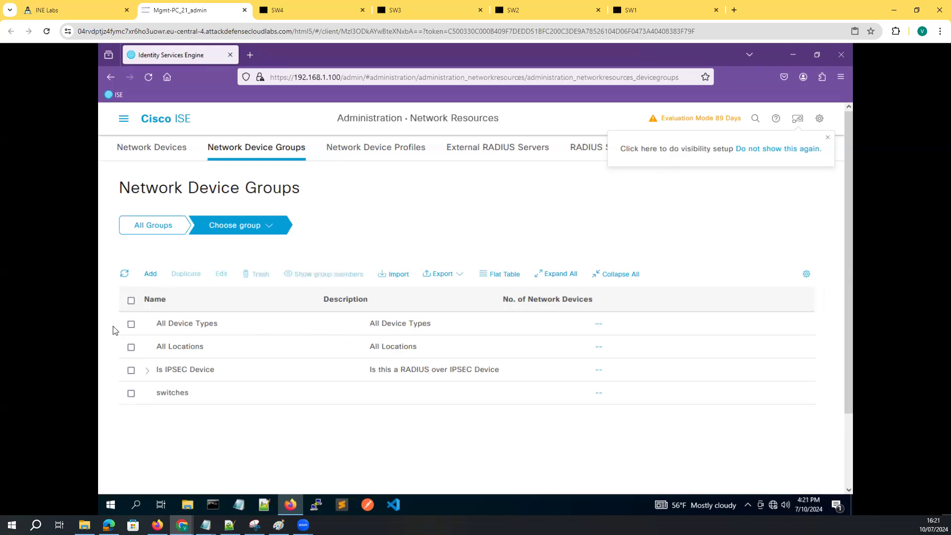
{"action": "left_click", "coordinate": [158, 148]}
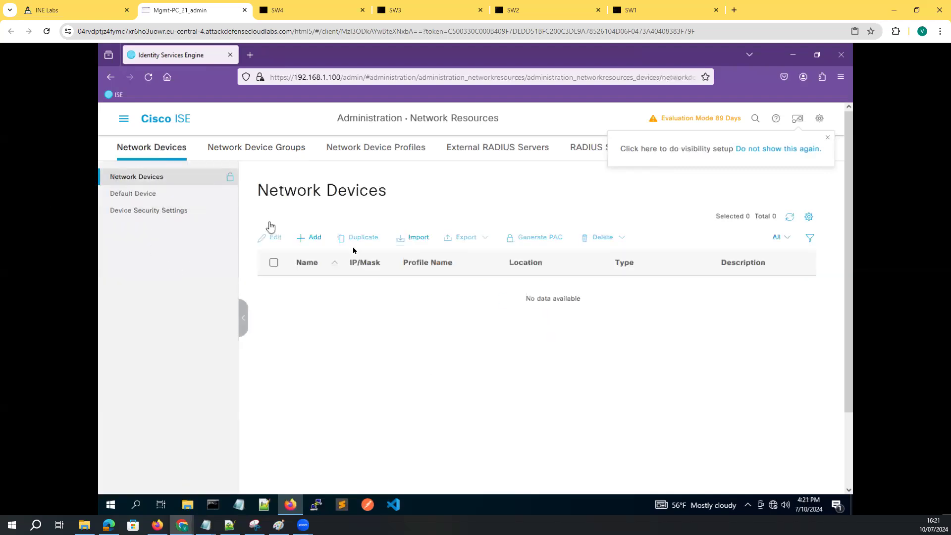
Start network device SW01 at IP 192.168.1.101, checking the lab topology for its address
{"action": "left_click", "coordinate": [313, 237]}
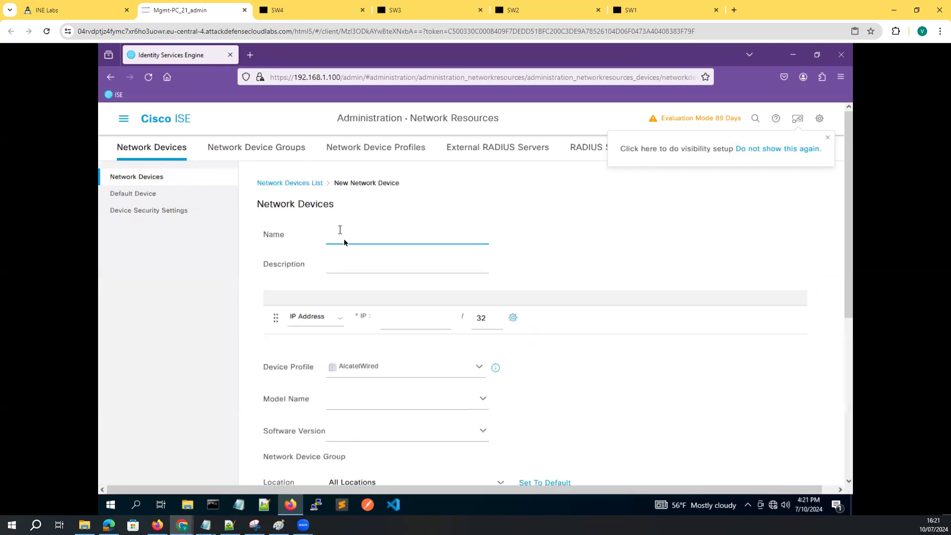
{"action": "type", "text": "SW01"}
{"action": "left_click", "coordinate": [104, 12]}
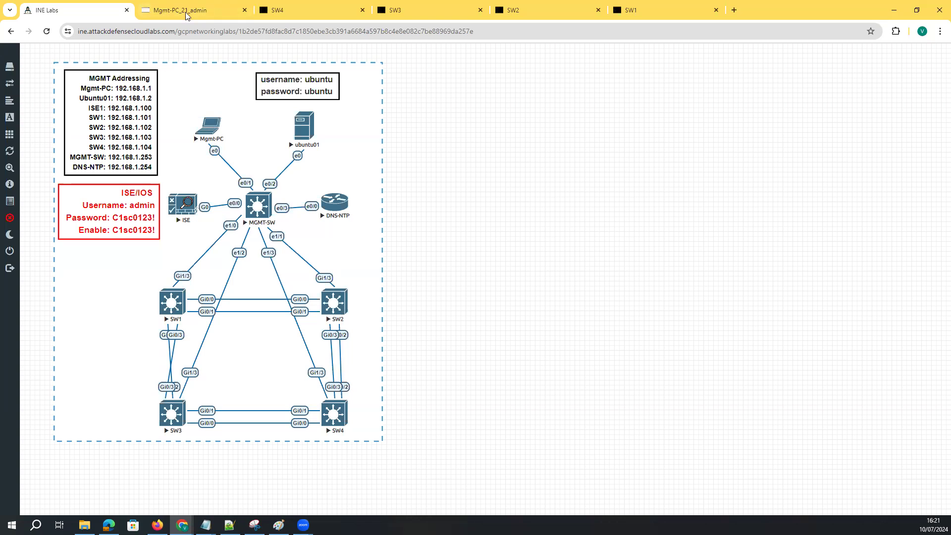
{"action": "left_click", "coordinate": [213, 11]}
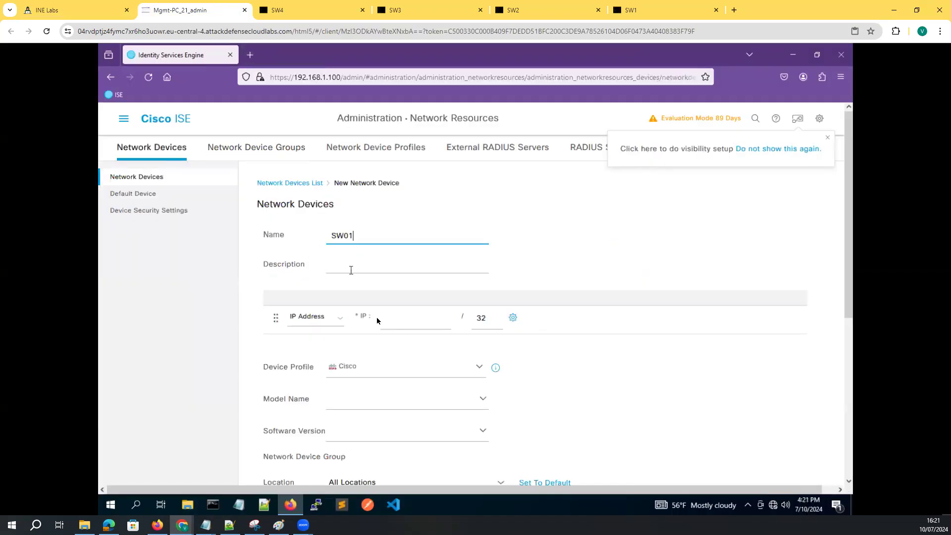
{"action": "left_click", "coordinate": [388, 323]}
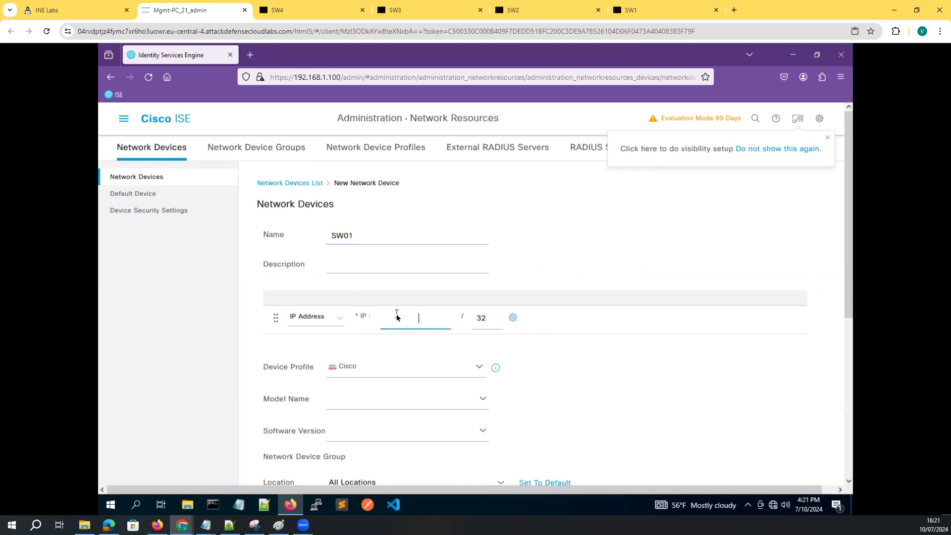
{"action": "type", "text": "192.168.1.101"}
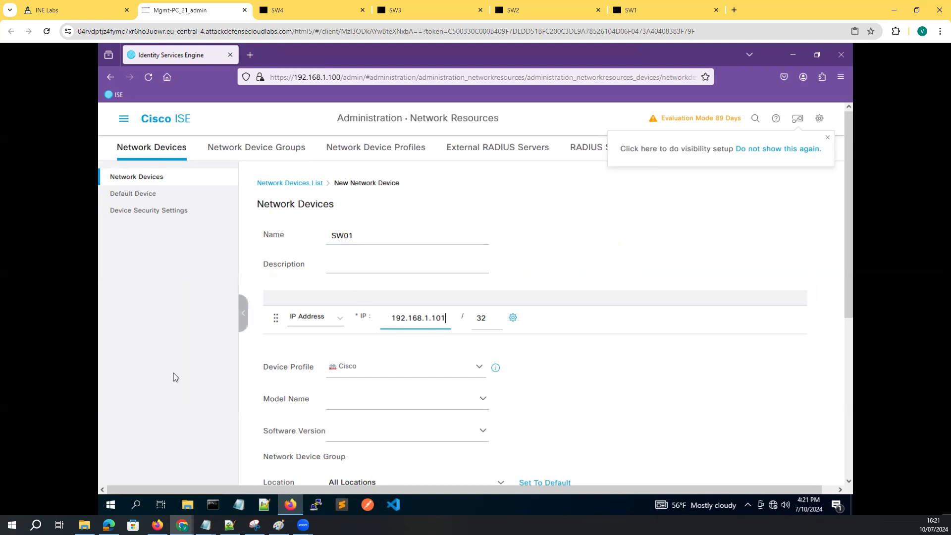
Review SW01's group, model and software settings and enable RADIUS authentication
{"action": "scroll", "coordinate": [365, 257], "scroll_direction": "down", "scroll_amount": 4}
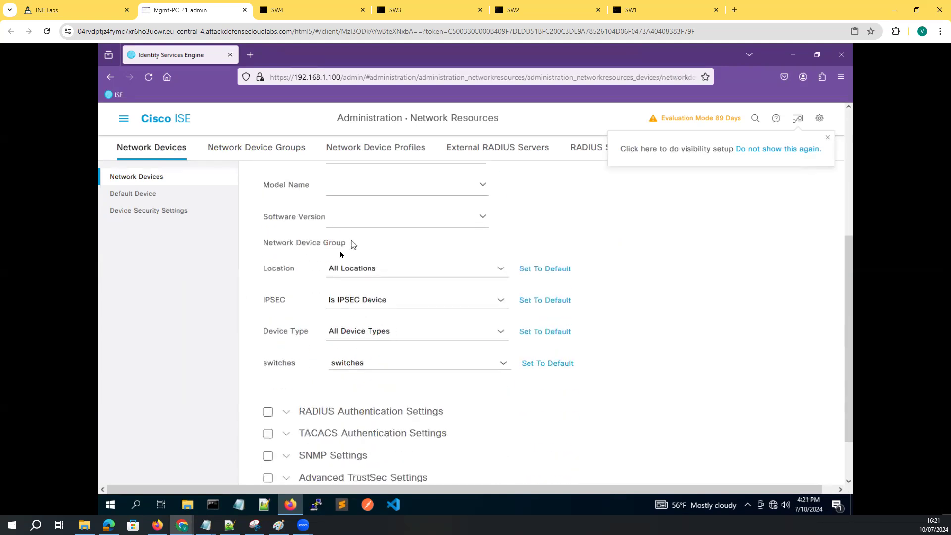
{"action": "left_click", "coordinate": [349, 268]}
{"action": "left_click", "coordinate": [354, 186]}
{"action": "left_click", "coordinate": [482, 220]}
{"action": "left_click", "coordinate": [555, 226]}
{"action": "left_click_drag", "start_coordinate": [251, 184], "coordinate": [500, 240]}
{"action": "left_click", "coordinate": [686, 309]}
{"action": "scroll", "coordinate": [346, 383], "scroll_direction": "down", "scroll_amount": 2}
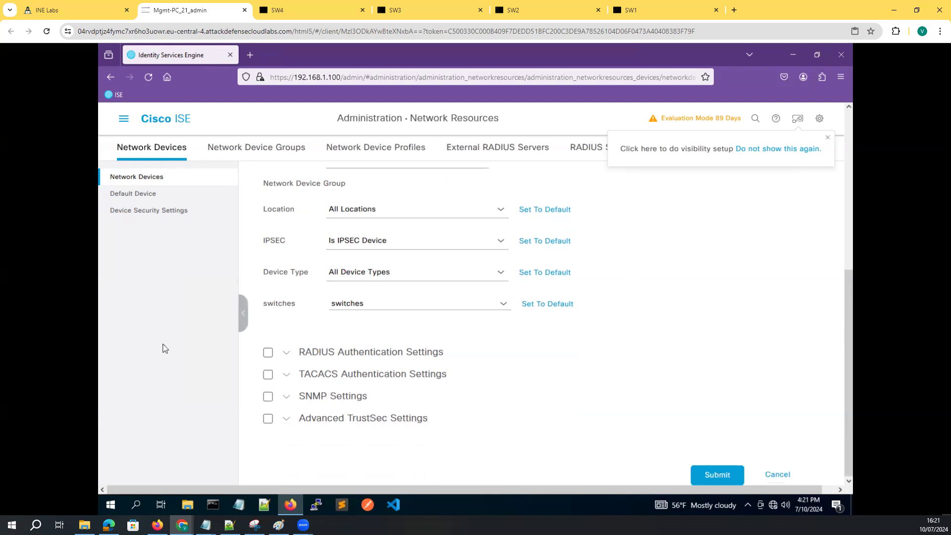
{"action": "left_click", "coordinate": [268, 352]}
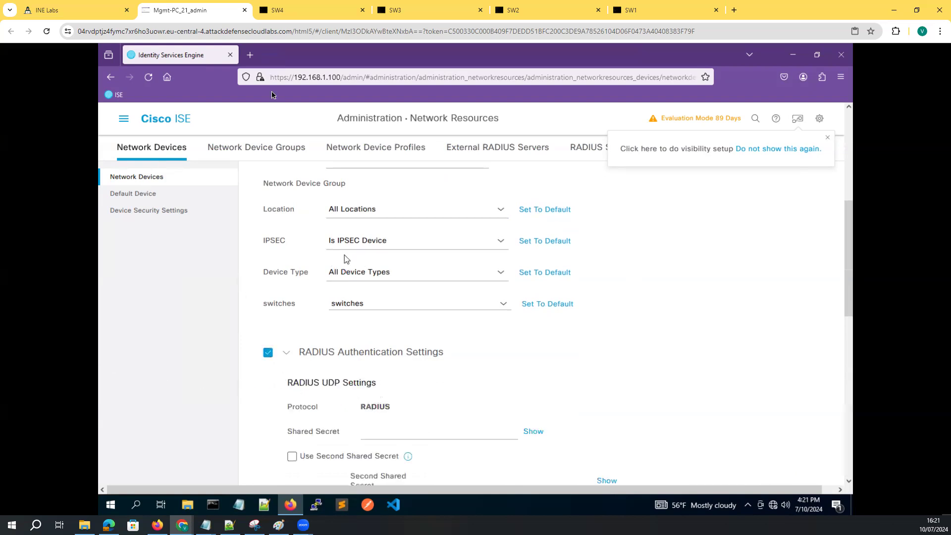
Enter the RADIUS key from the switch notes as SW01's shared secret and reveal it to verify
{"action": "left_click", "coordinate": [362, 431]}
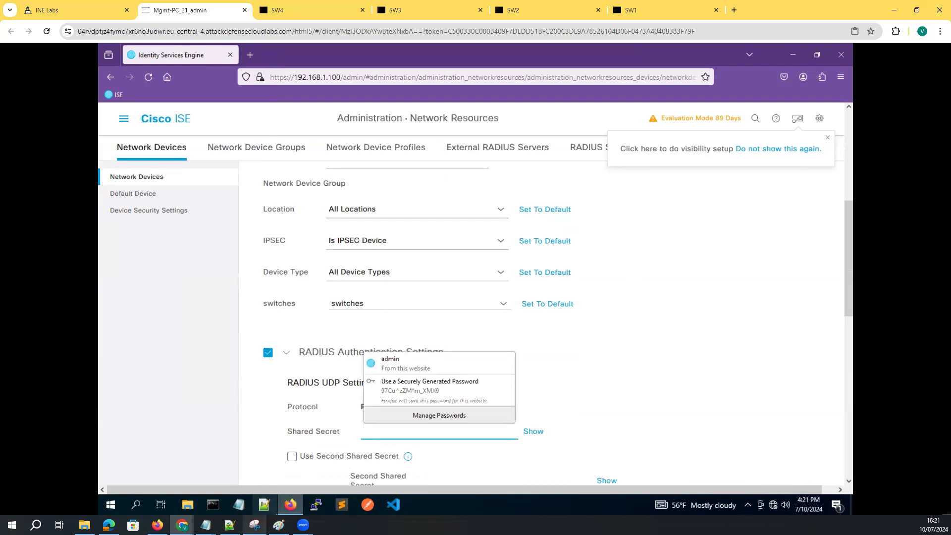
{"action": "mouse_move", "coordinate": [205, 525]}
{"action": "left_click", "coordinate": [306, 490]}
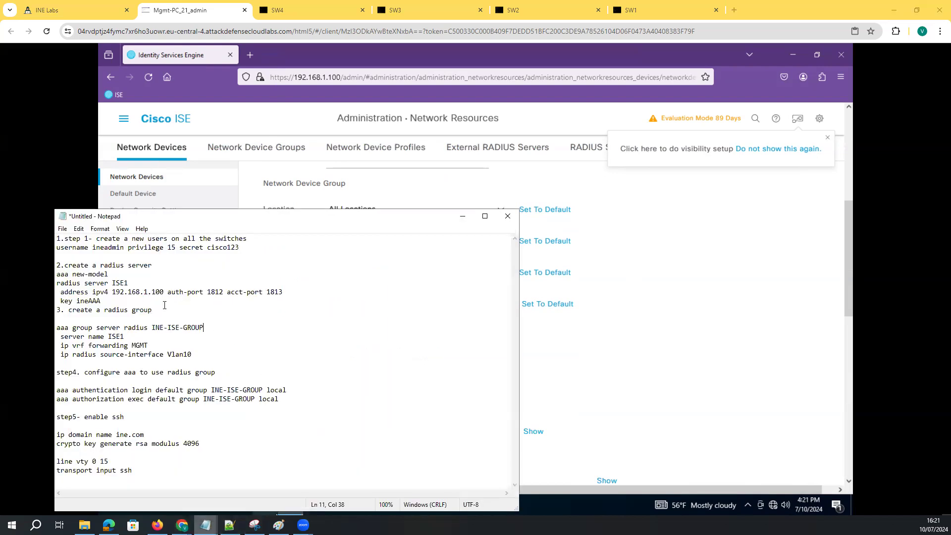
{"action": "left_click_drag", "start_coordinate": [101, 301], "coordinate": [76, 301]}
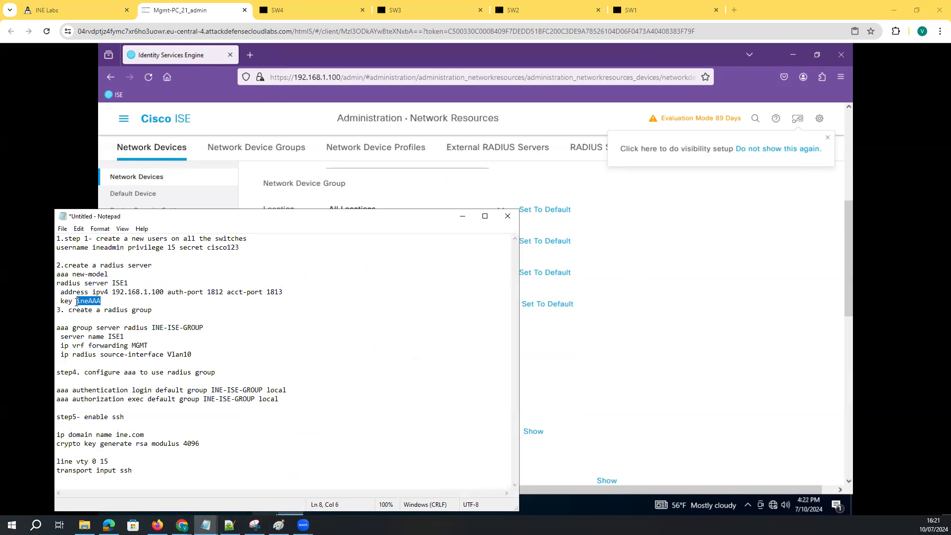
{"action": "left_click", "coordinate": [677, 392]}
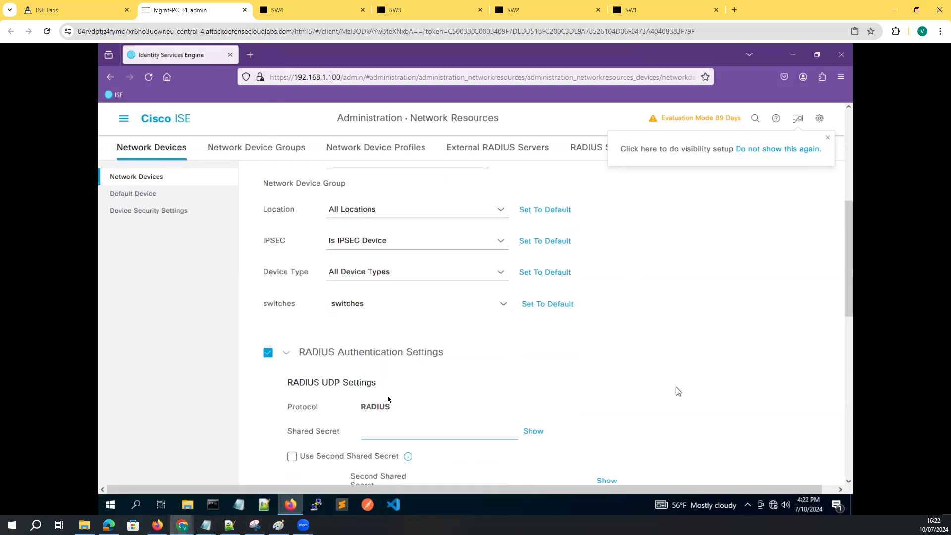
{"action": "left_click", "coordinate": [376, 435]}
{"action": "type", "text": "ineAAA"}
{"action": "left_click", "coordinate": [533, 431]}
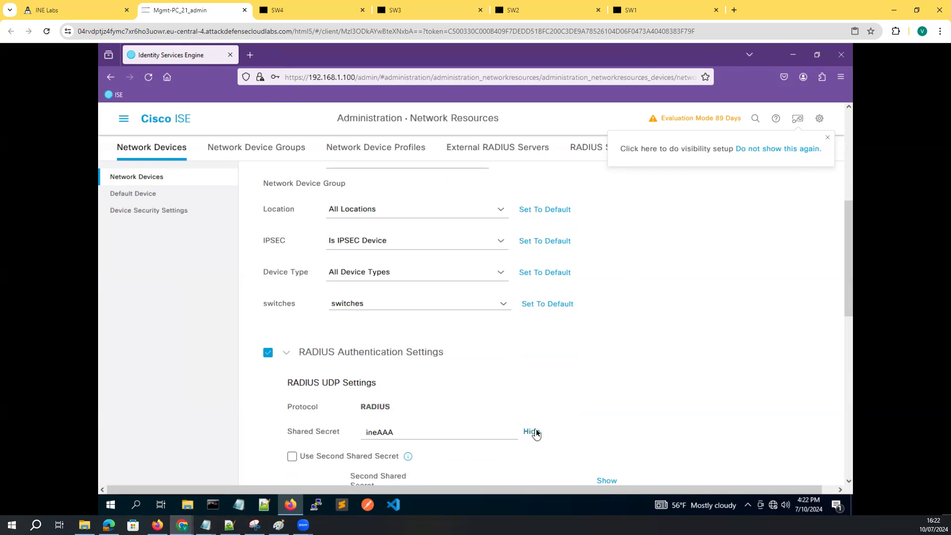
Save SW01 to the Network Devices list and decline the browser's password prompt
{"action": "scroll", "coordinate": [512, 395], "scroll_direction": "down", "scroll_amount": 5}
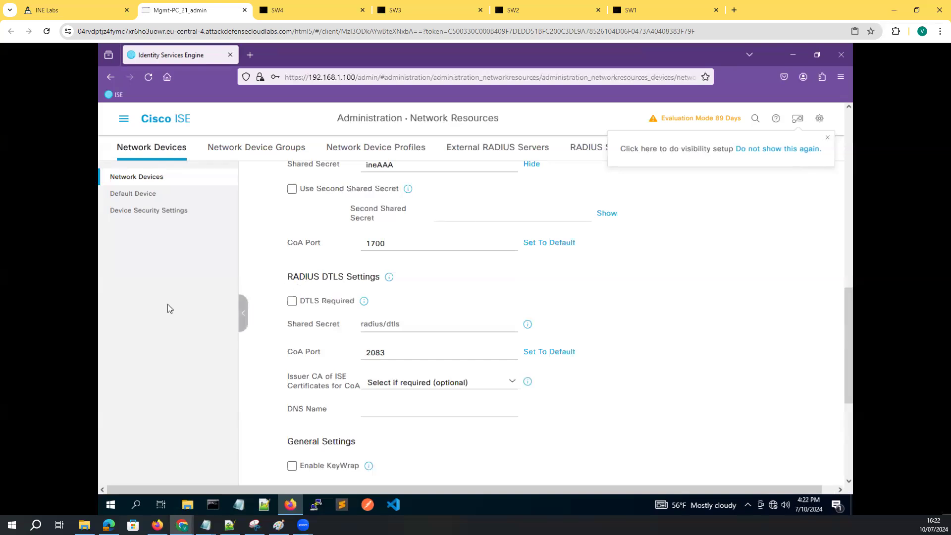
{"action": "scroll", "coordinate": [611, 361], "scroll_direction": "down", "scroll_amount": 4}
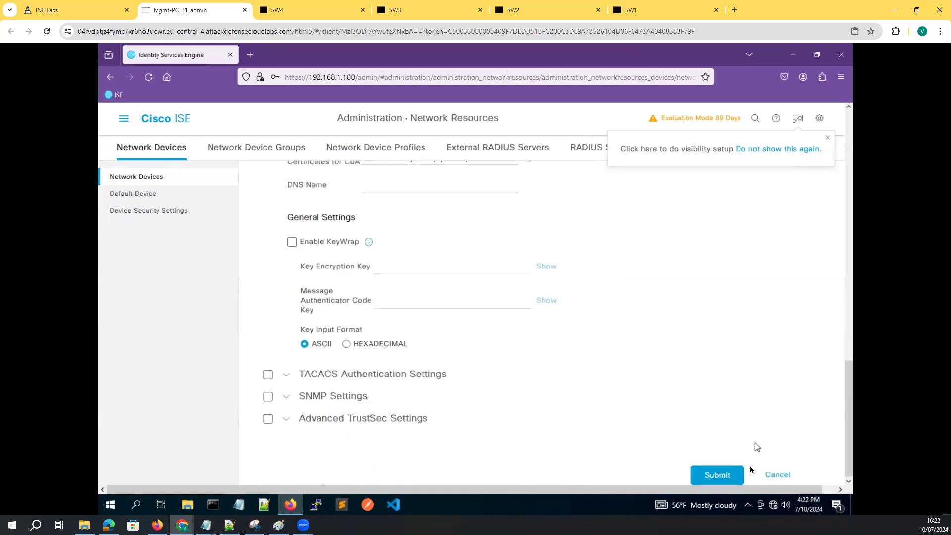
{"action": "left_click", "coordinate": [719, 475]}
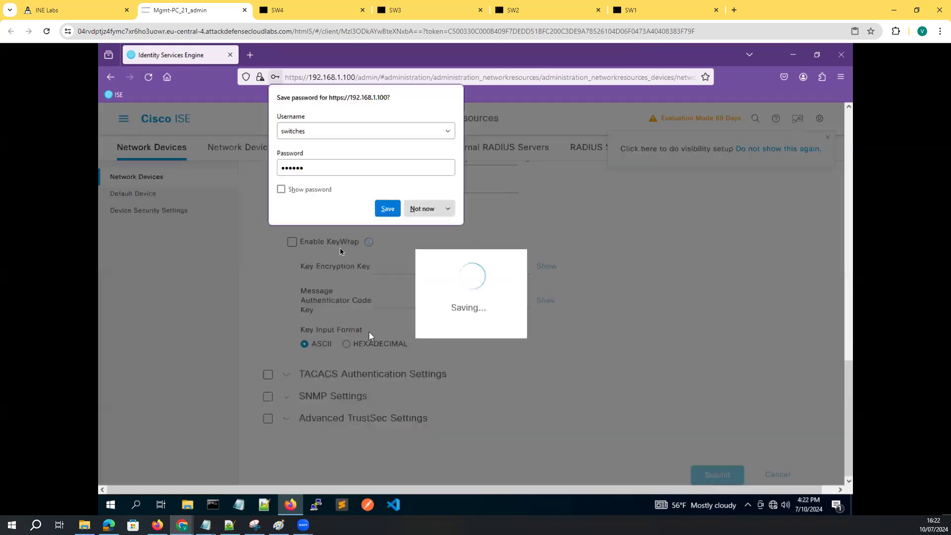
{"action": "left_click", "coordinate": [422, 209]}
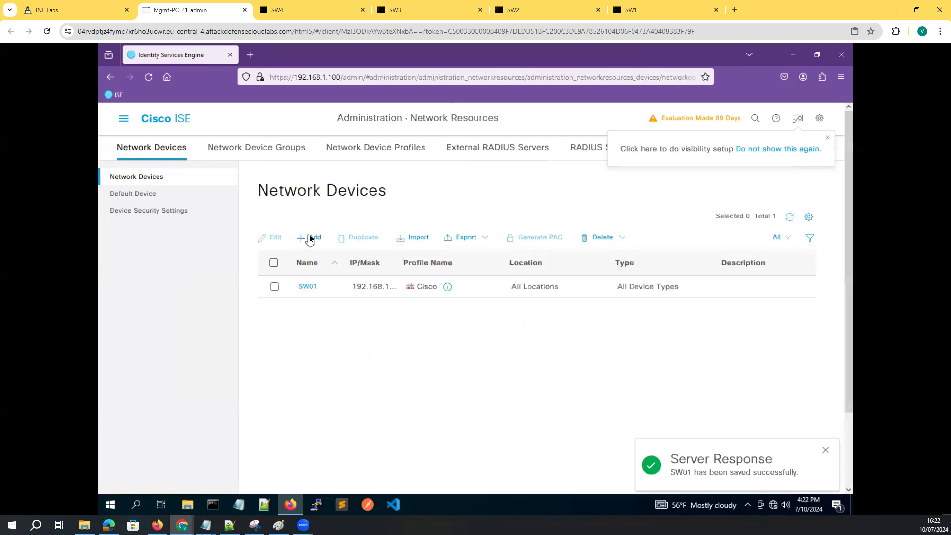
{"action": "left_click", "coordinate": [309, 238]}
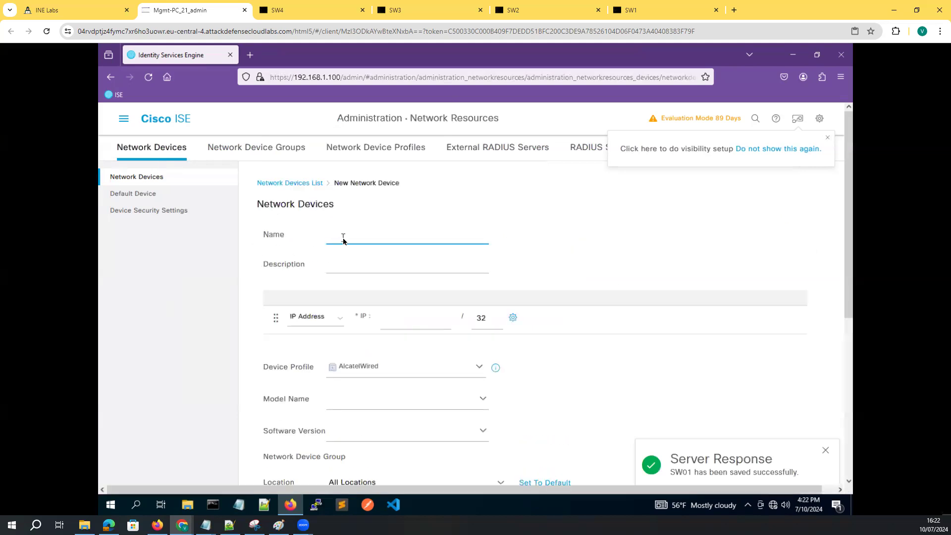
Name the new device SW02 at IP 192.168.1.102 and enable RADIUS authentication
{"action": "type", "text": "SW02"}
{"action": "left_click", "coordinate": [391, 325]}
{"action": "type", "text": "192.168.1.102"}
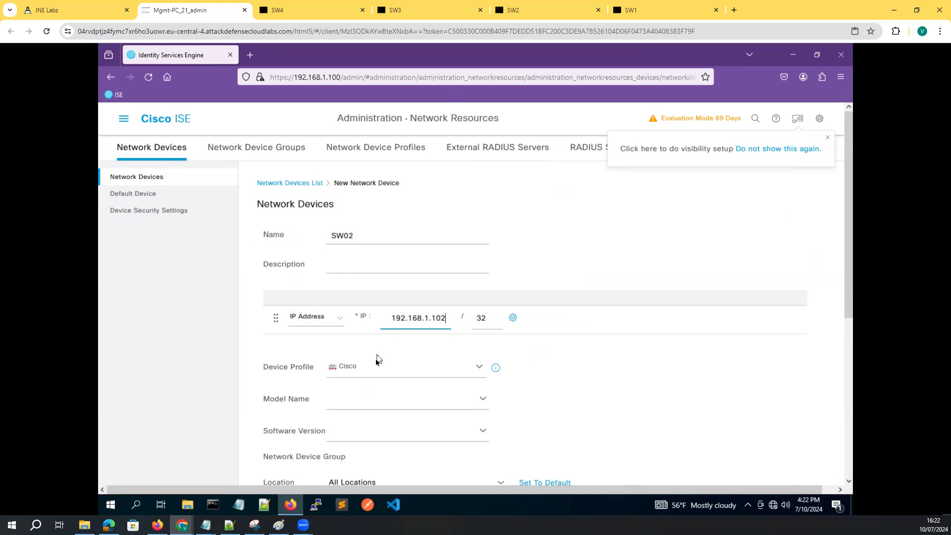
{"action": "scroll", "coordinate": [376, 360], "scroll_direction": "down", "scroll_amount": 5}
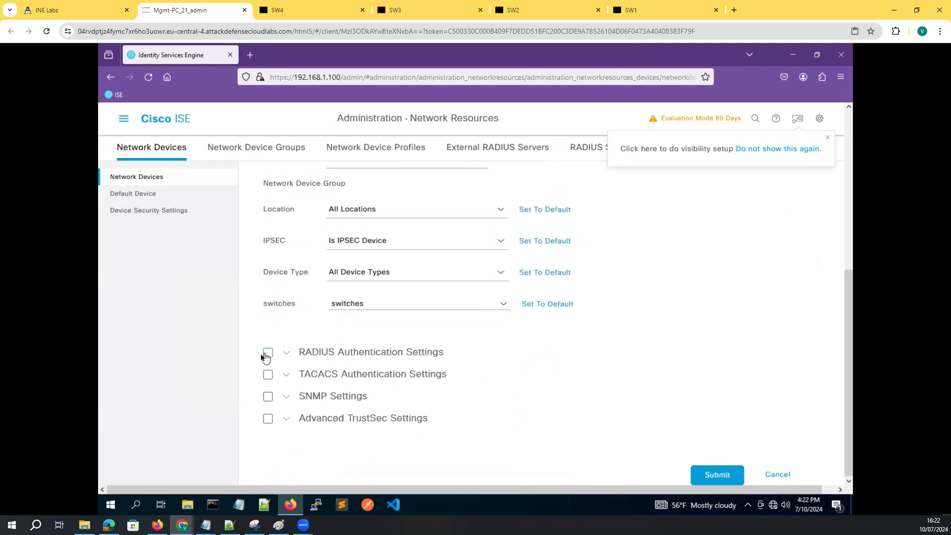
{"action": "left_click", "coordinate": [267, 354]}
{"action": "scroll", "coordinate": [435, 355], "scroll_direction": "down", "scroll_amount": 1}
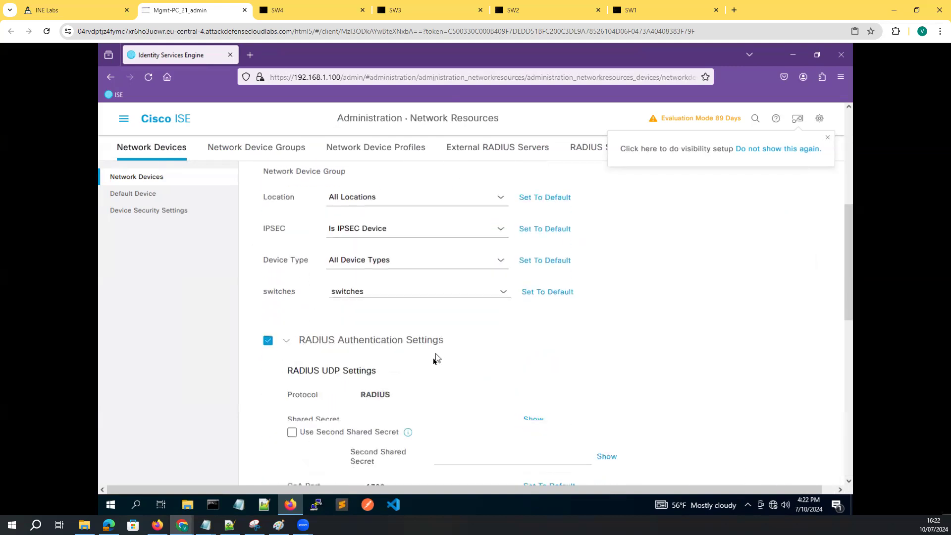
{"action": "scroll", "coordinate": [433, 358], "scroll_direction": "down", "scroll_amount": 4}
Enter and verify the RADIUS shared secret, then submit SW02, declining the browser password prompt
{"action": "left_click", "coordinate": [376, 216]}
{"action": "type", "text": "••••••"}
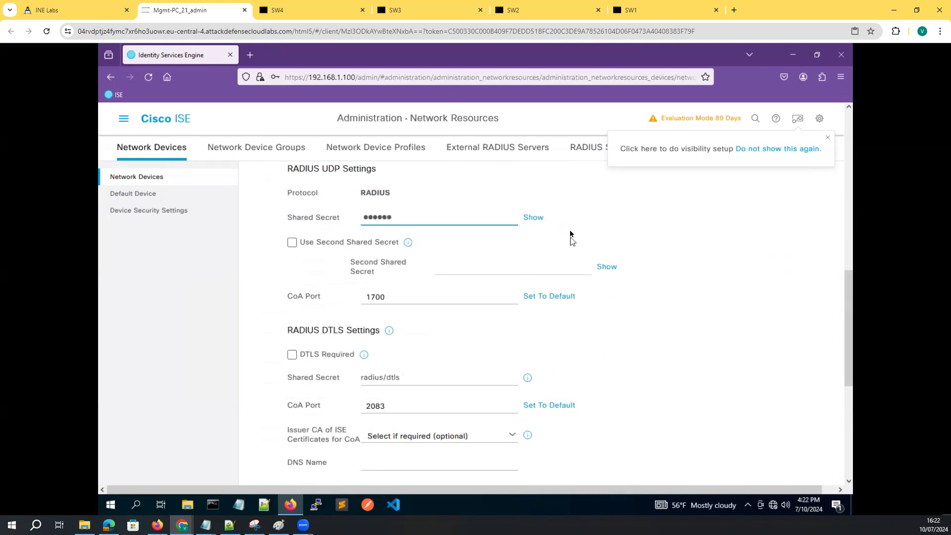
{"action": "left_click", "coordinate": [534, 217]}
{"action": "scroll", "coordinate": [644, 297], "scroll_direction": "down", "scroll_amount": 6}
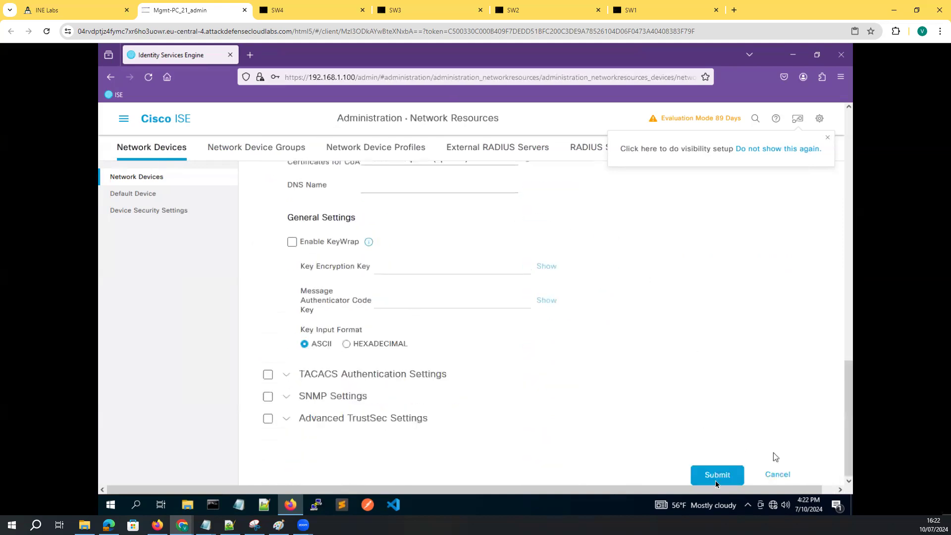
{"action": "left_click", "coordinate": [717, 475]}
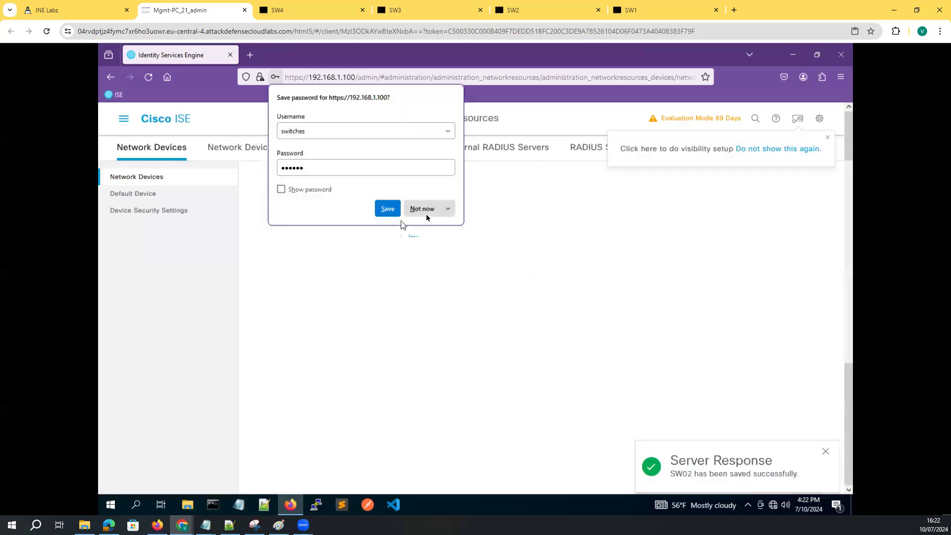
{"action": "left_click", "coordinate": [427, 209]}
{"action": "left_click", "coordinate": [313, 237]}
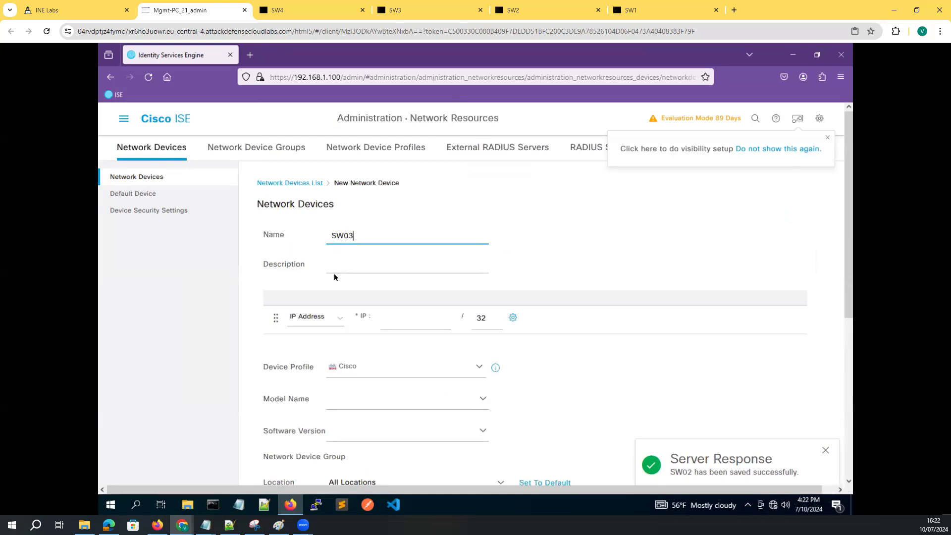
Give SW03 IP 192.168.1.103, enable RADIUS with a verified shared secret, and submit it
{"action": "left_click", "coordinate": [399, 326]}
{"action": "type", "text": "192.168.1.103"}
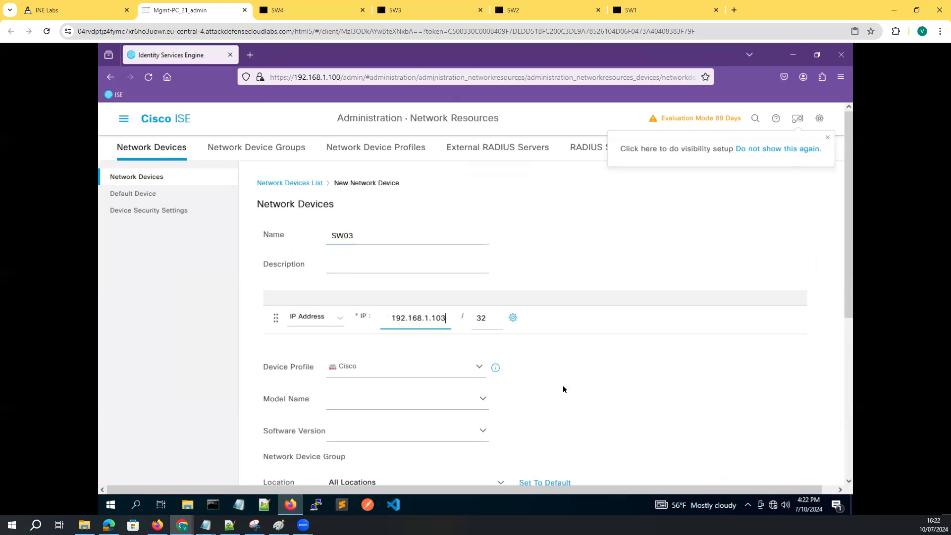
{"action": "scroll", "coordinate": [559, 388], "scroll_direction": "down", "scroll_amount": 5}
{"action": "left_click", "coordinate": [268, 353]}
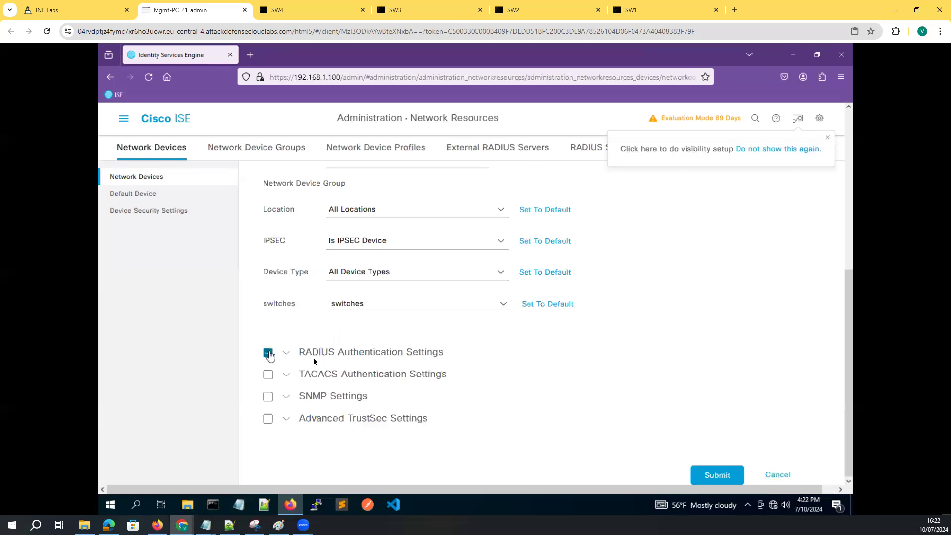
{"action": "left_click", "coordinate": [391, 430]}
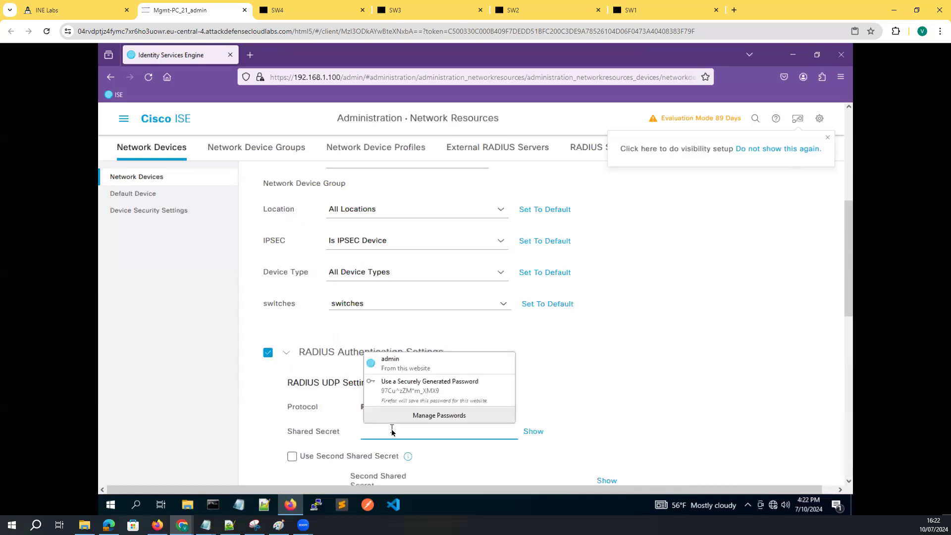
{"action": "type", "text": "cieAAA"}
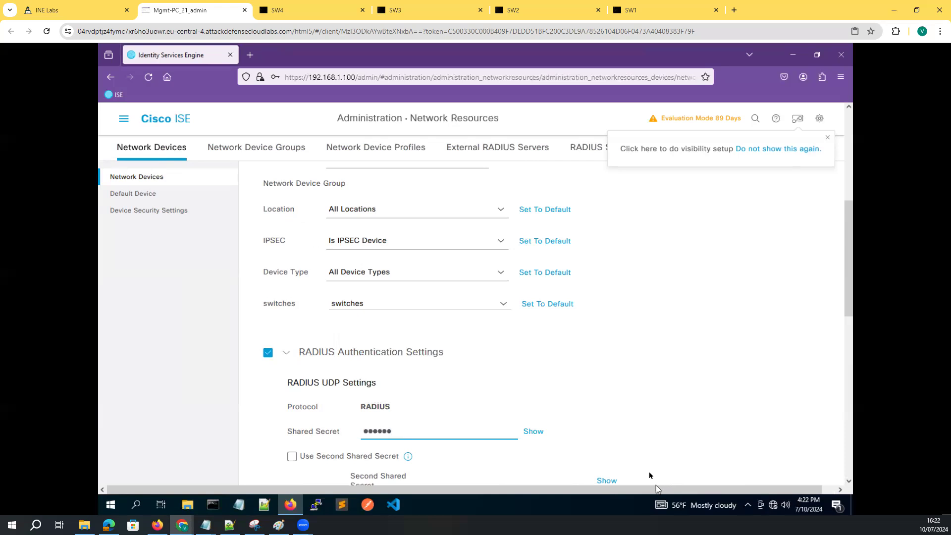
{"action": "left_click", "coordinate": [533, 431]}
{"action": "scroll", "coordinate": [609, 460], "scroll_direction": "down", "scroll_amount": 5}
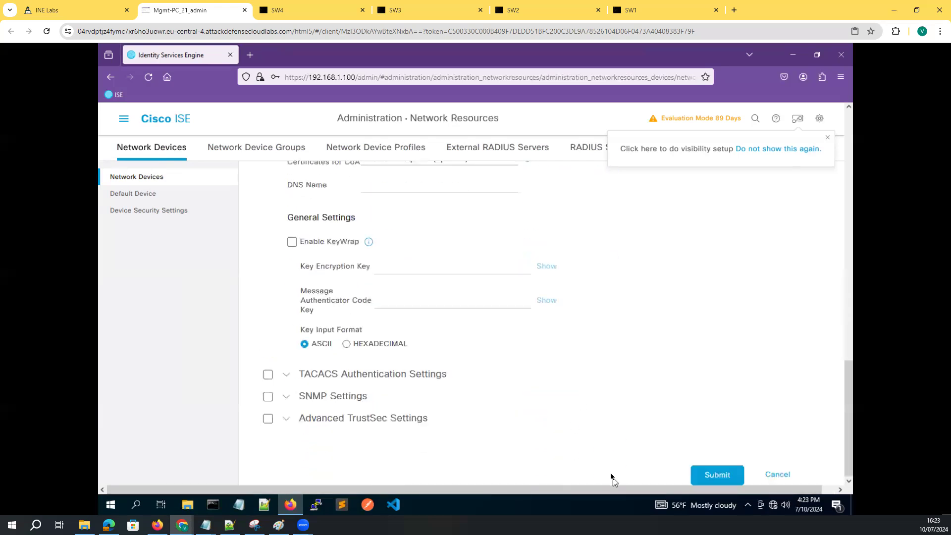
{"action": "left_click", "coordinate": [713, 475]}
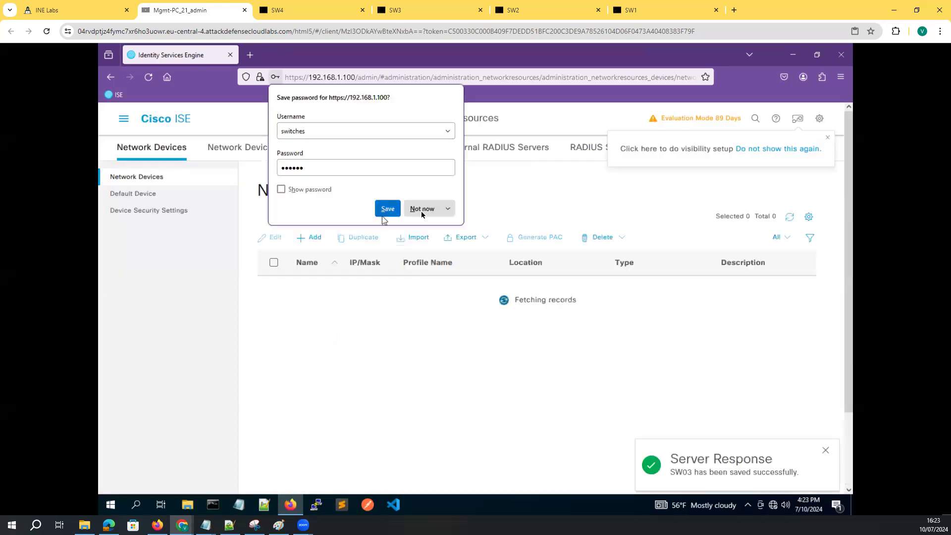
{"action": "left_click", "coordinate": [421, 211]}
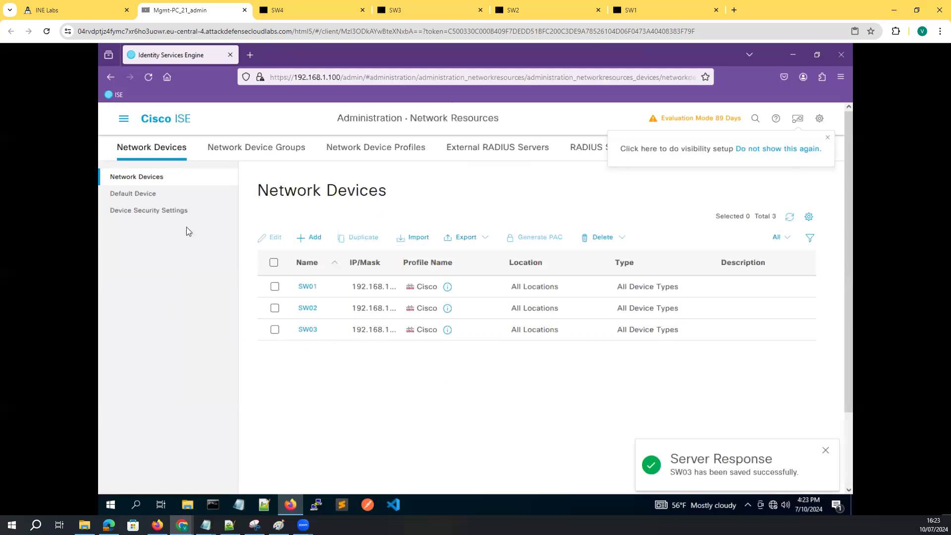
Start a new network device named sw04 with IP address 192.168.1.104
{"action": "left_click", "coordinate": [313, 238]}
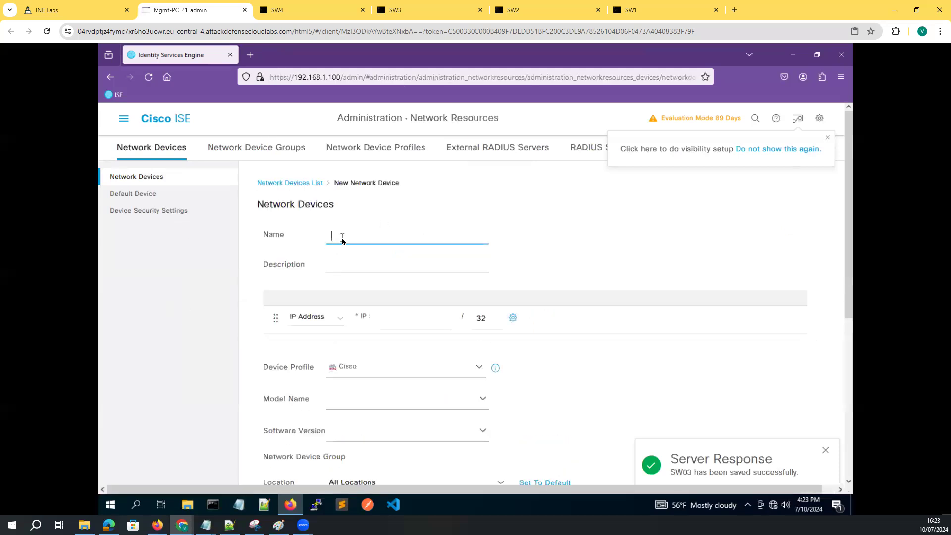
{"action": "type", "text": "ine"}
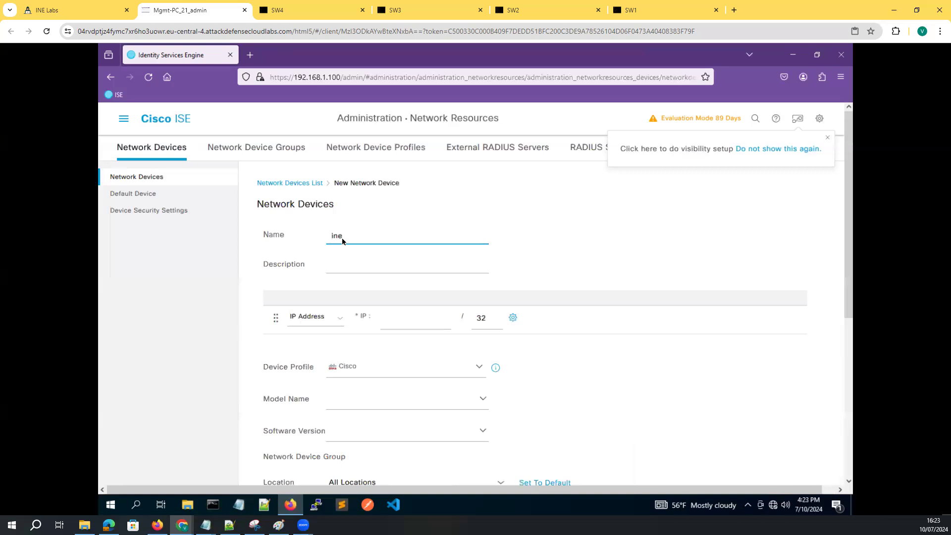
{"action": "key", "text": "BackSpace"}
{"action": "key", "text": "BackSpace"}
{"action": "type", "text": "sw04"}
{"action": "left_click", "coordinate": [335, 269]}
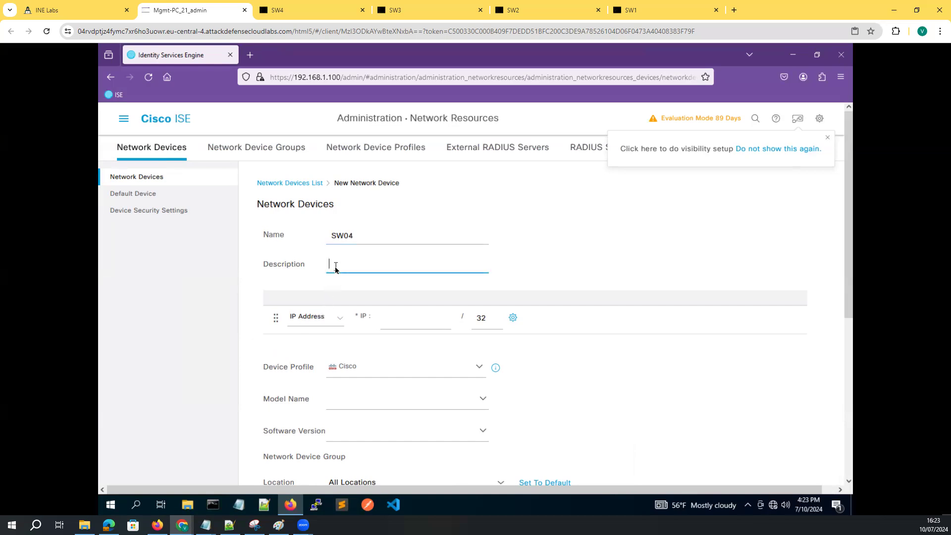
{"action": "left_click", "coordinate": [385, 321]}
{"action": "type", "text": "192.168.1."}
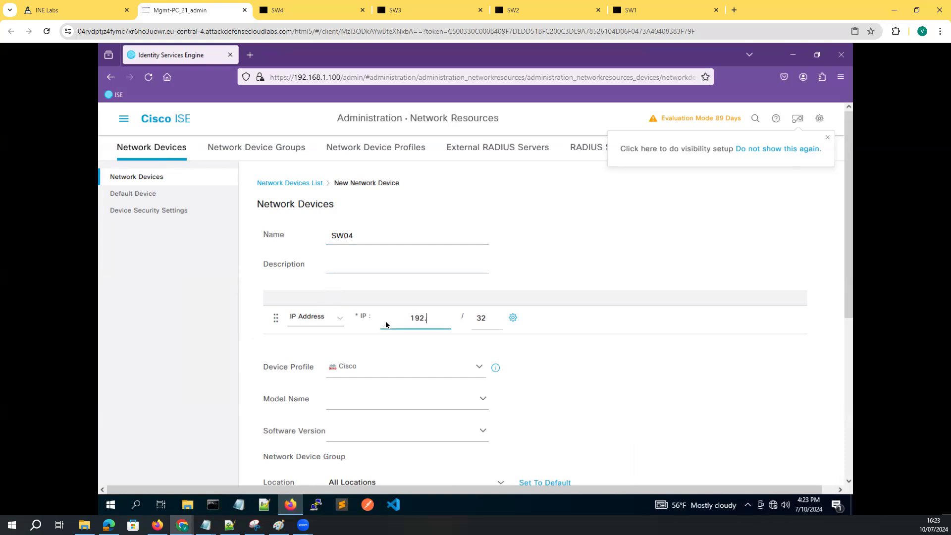
{"action": "type", "text": "104"}
Show the Device Type groups as a tree and begin creating a new network device group
{"action": "scroll", "coordinate": [488, 350], "scroll_direction": "down", "scroll_amount": 5}
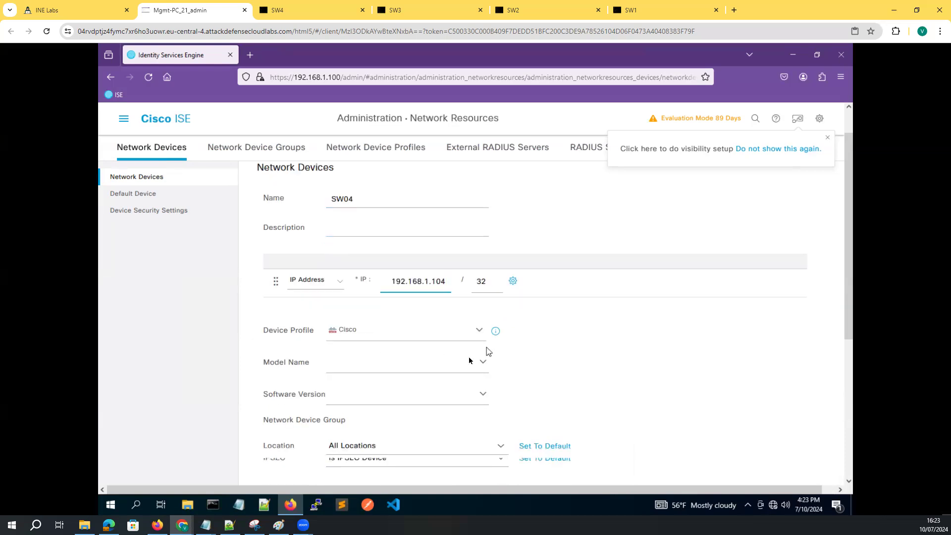
{"action": "scroll", "coordinate": [361, 304], "scroll_direction": "down", "scroll_amount": 1}
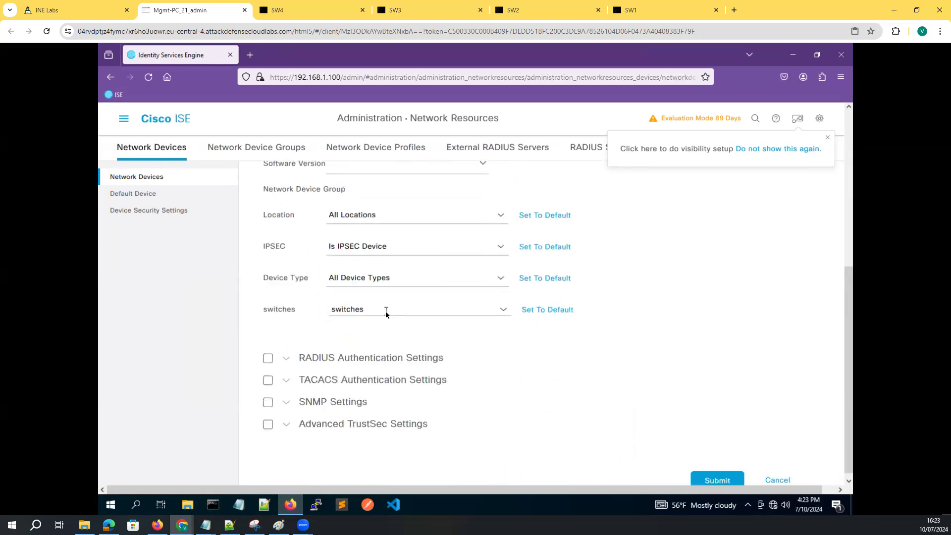
{"action": "left_click", "coordinate": [503, 311]}
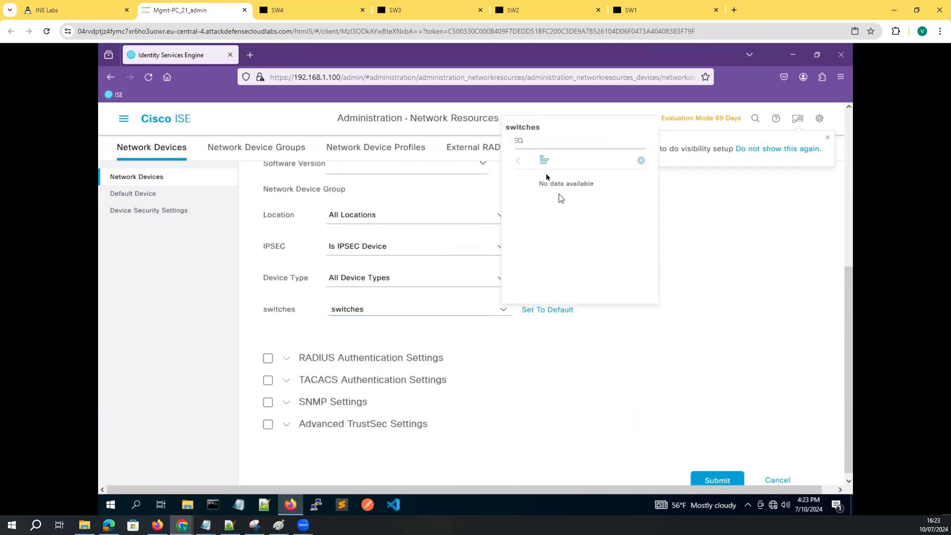
{"action": "left_click", "coordinate": [545, 163]}
{"action": "left_click", "coordinate": [240, 315]}
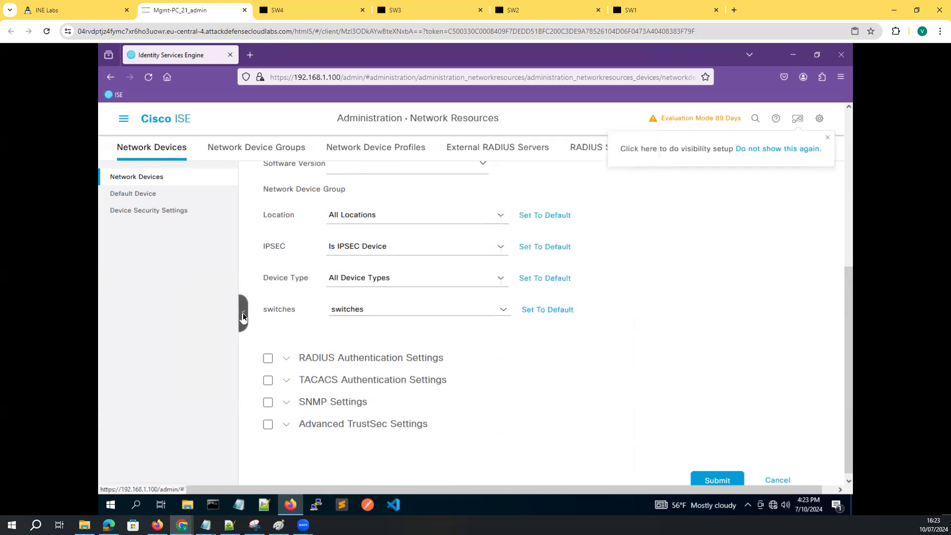
{"action": "left_click", "coordinate": [380, 278]}
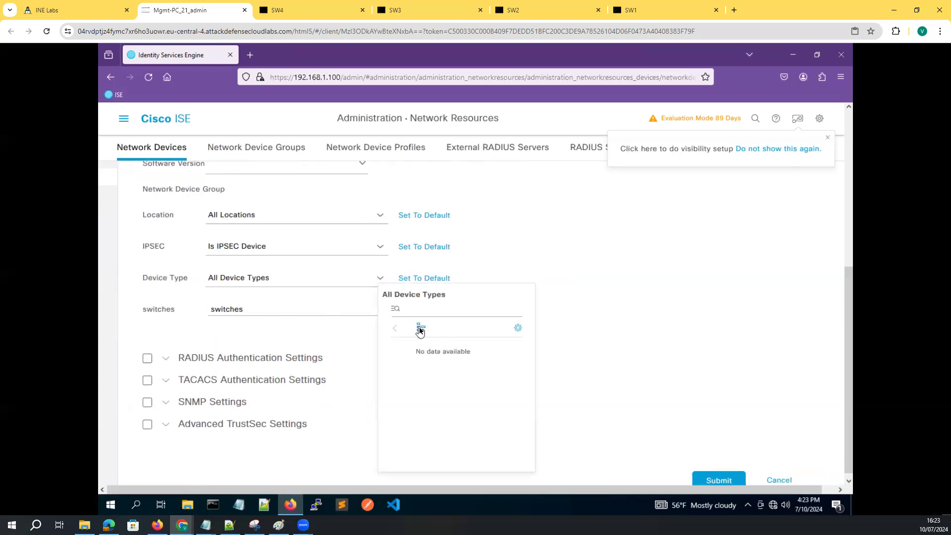
{"action": "left_click", "coordinate": [420, 329]}
{"action": "left_click", "coordinate": [269, 280]}
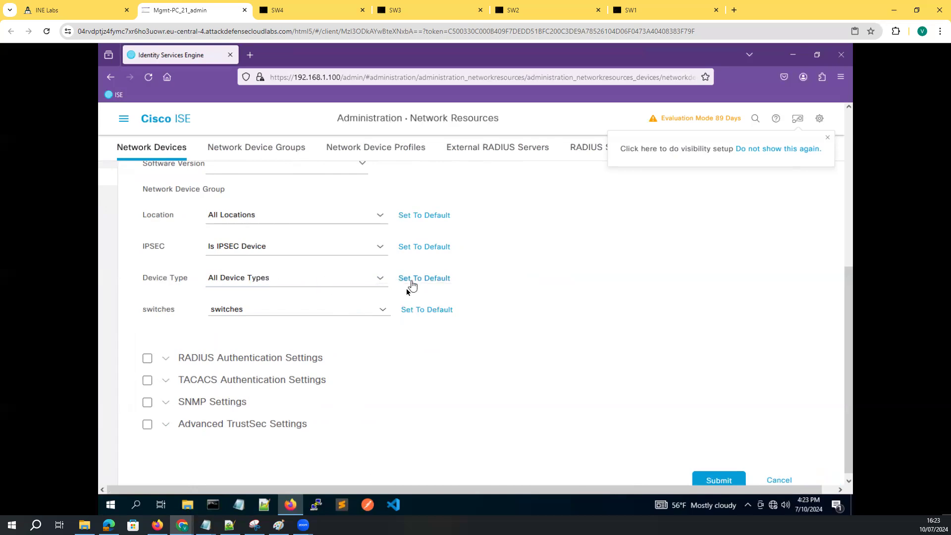
{"action": "left_click", "coordinate": [377, 279]}
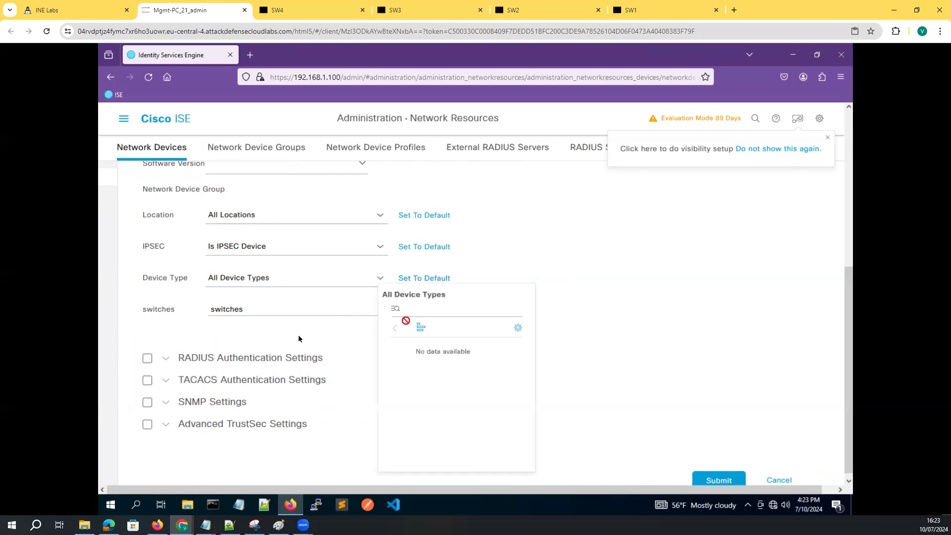
{"action": "left_click", "coordinate": [241, 310]}
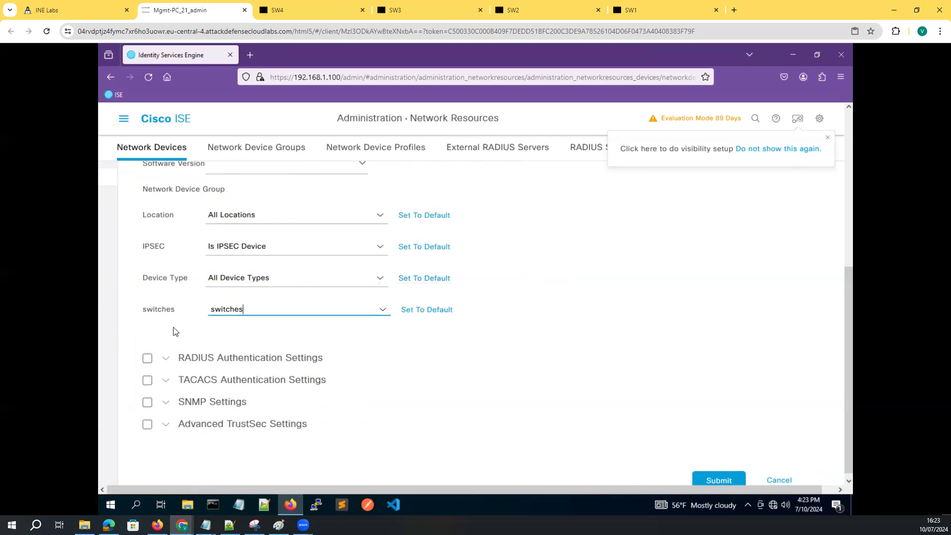
{"action": "double_click", "coordinate": [381, 278]}
{"action": "left_click", "coordinate": [380, 279]}
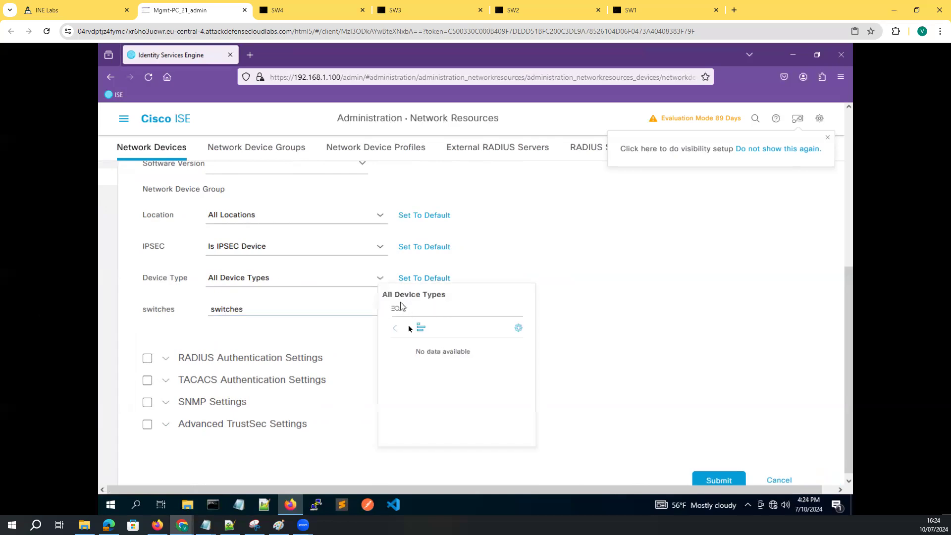
{"action": "left_click", "coordinate": [421, 329]}
{"action": "left_click", "coordinate": [518, 328]}
{"action": "left_click", "coordinate": [537, 349]}
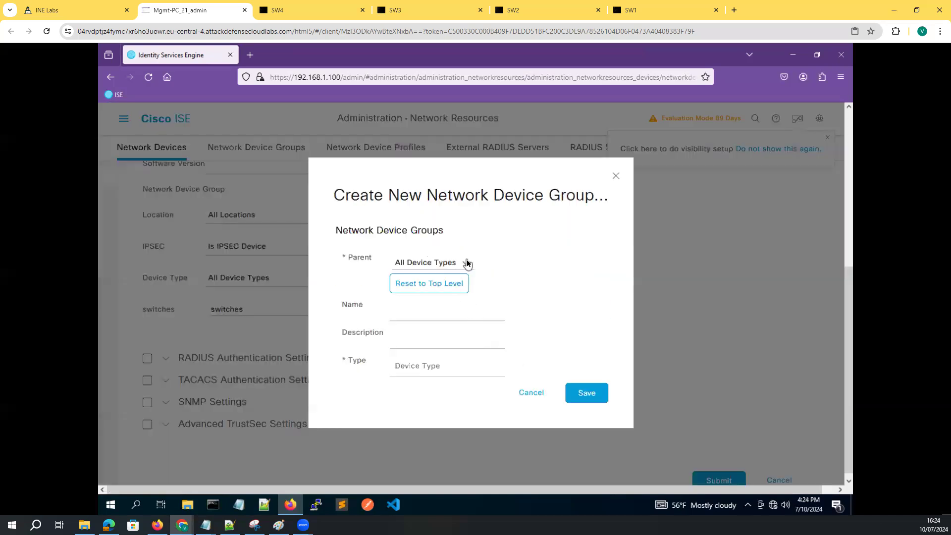
Cancel the new group dialog and discard the unsaved SW04 device on the Network Device Groups page
{"action": "left_click", "coordinate": [466, 262]}
{"action": "left_click", "coordinate": [400, 311]}
{"action": "left_click", "coordinate": [422, 367]}
{"action": "left_click", "coordinate": [412, 310]}
{"action": "left_click", "coordinate": [531, 394]}
{"action": "left_click", "coordinate": [233, 151]}
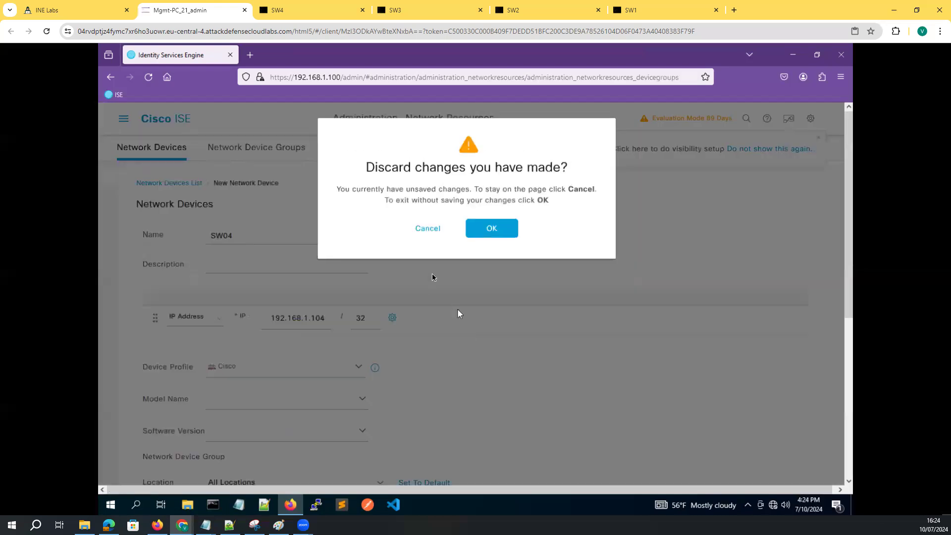
{"action": "left_click", "coordinate": [490, 229]}
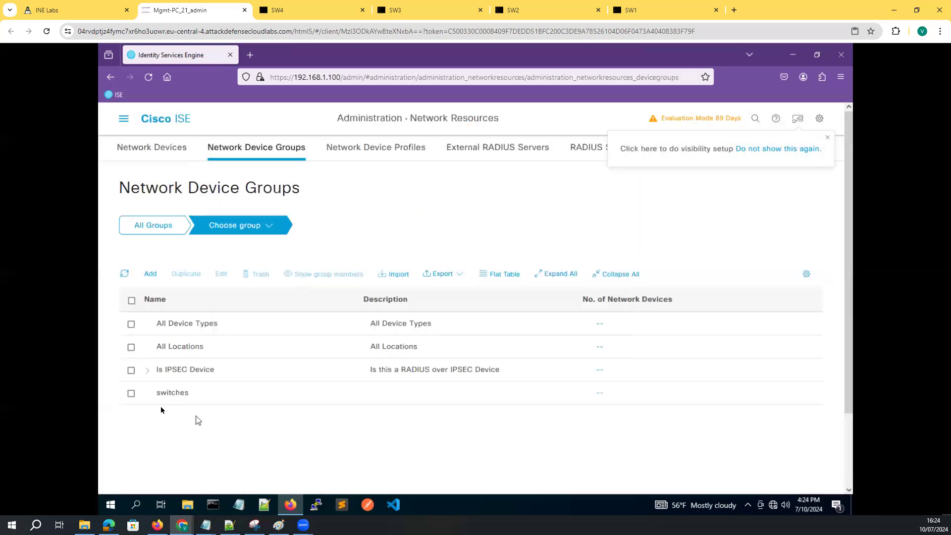
Open the switches group for editing, attempt a save, and close it unchanged
{"action": "left_click", "coordinate": [131, 394]}
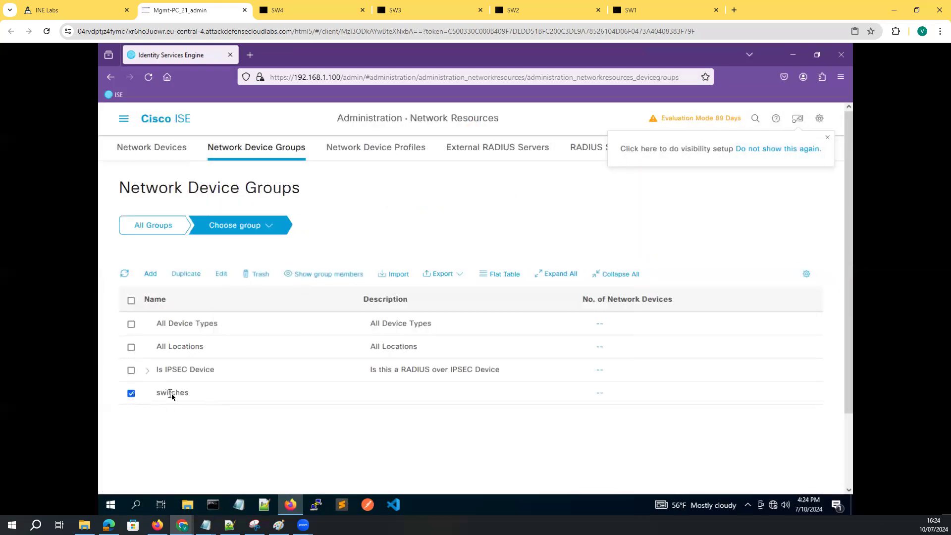
{"action": "double_click", "coordinate": [172, 395]}
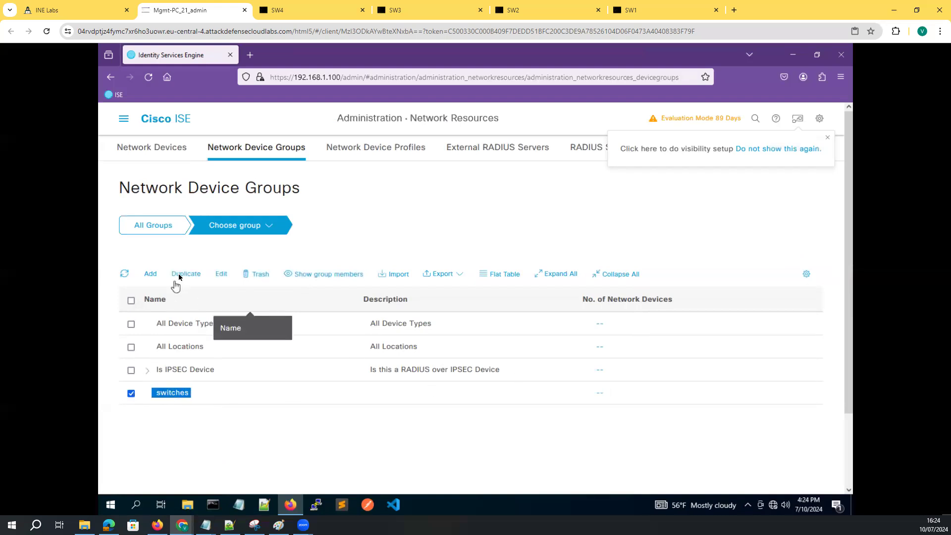
{"action": "left_click", "coordinate": [229, 275]}
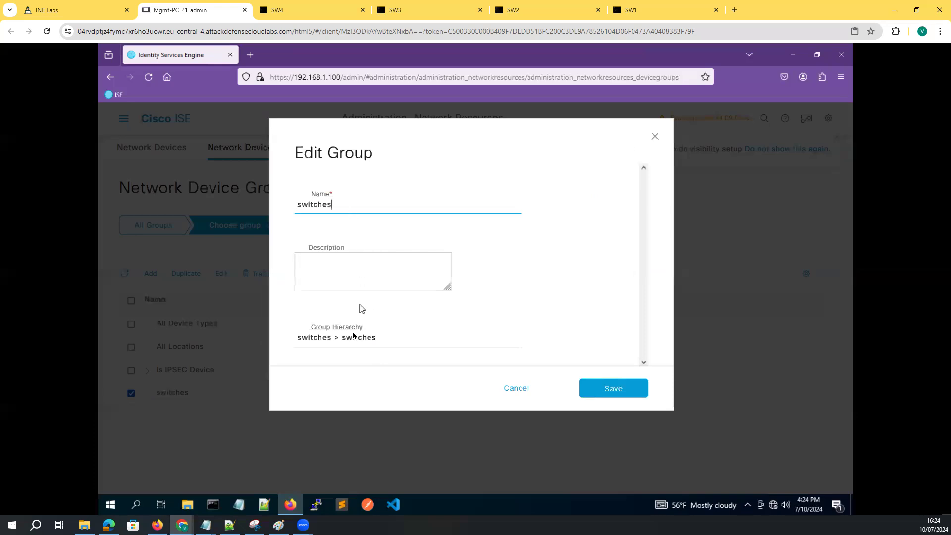
{"action": "left_click", "coordinate": [319, 339]}
{"action": "left_click", "coordinate": [617, 391]}
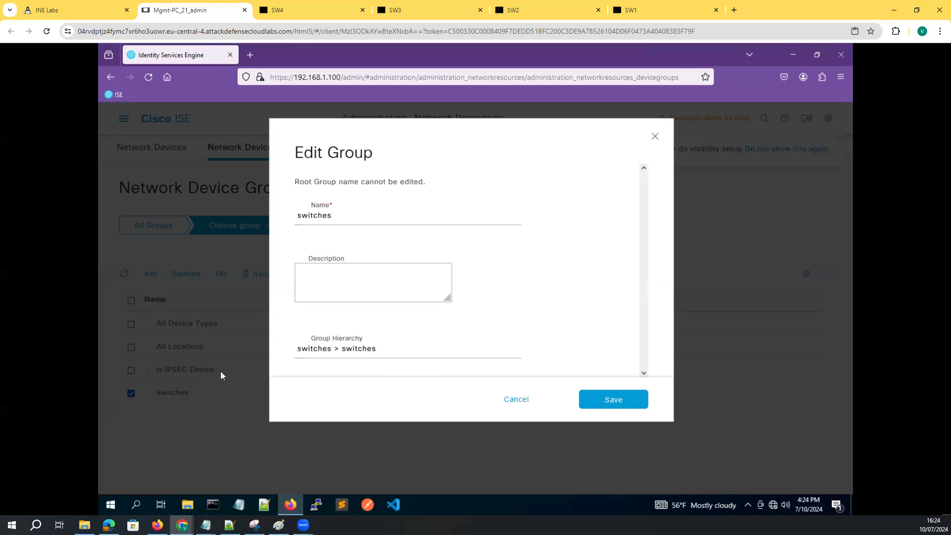
{"action": "left_click", "coordinate": [654, 138]}
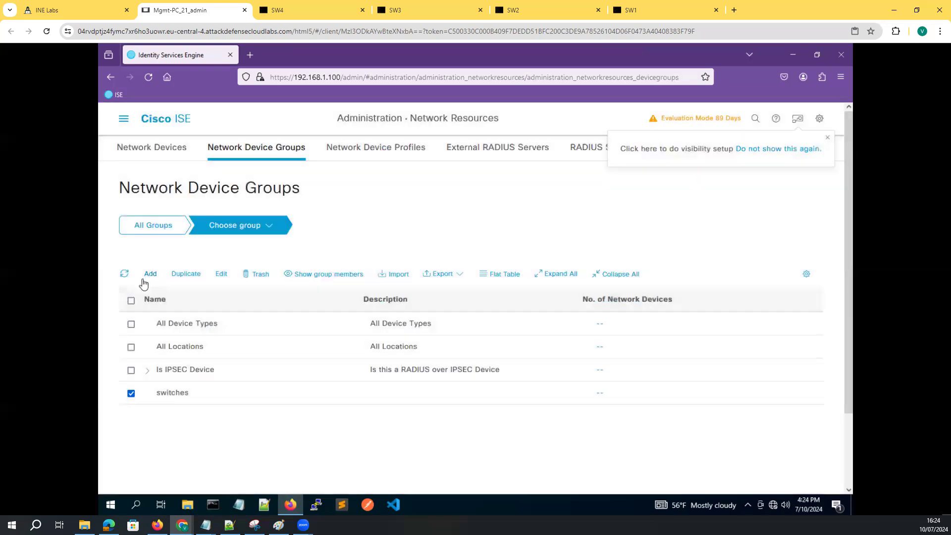
Create a 'switches' device group under All Device Types, then return to the Network Devices list
{"action": "left_click", "coordinate": [151, 275]}
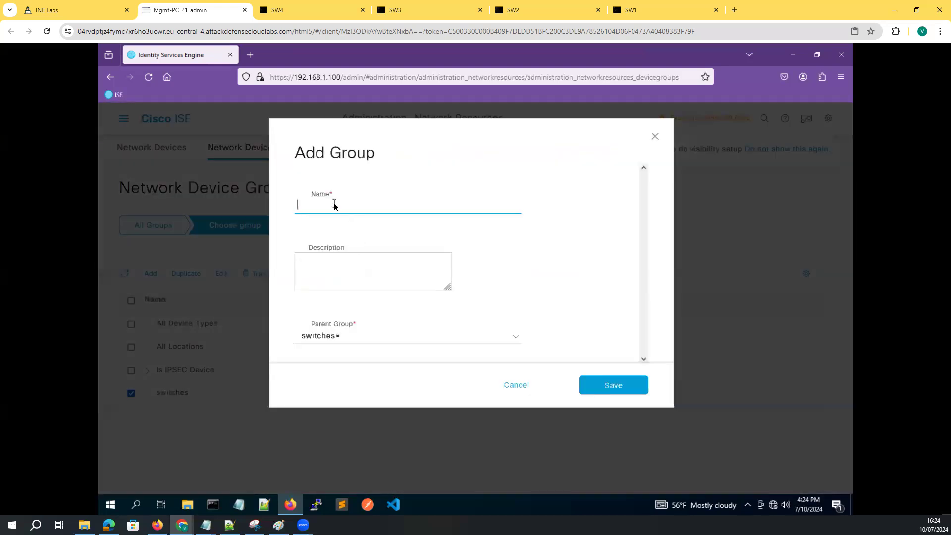
{"action": "type", "text": "sw"}
{"action": "key", "text": "BackSpace"}
{"action": "key", "text": "BackSpace"}
{"action": "key", "text": "BackSpace"}
{"action": "key", "text": "BackSpace"}
{"action": "type", "text": "ches"}
{"action": "left_click", "coordinate": [514, 339]}
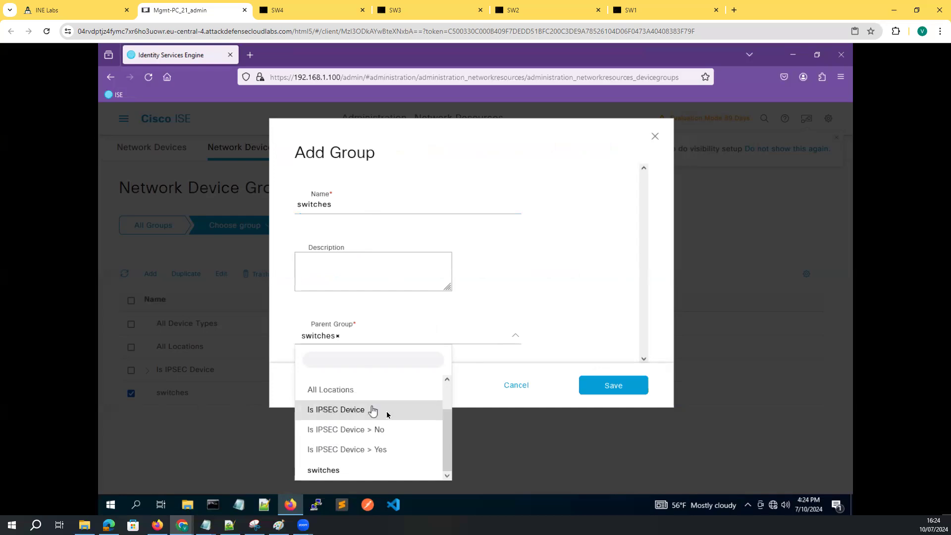
{"action": "left_click_drag", "start_coordinate": [447, 426], "coordinate": [436, 382]}
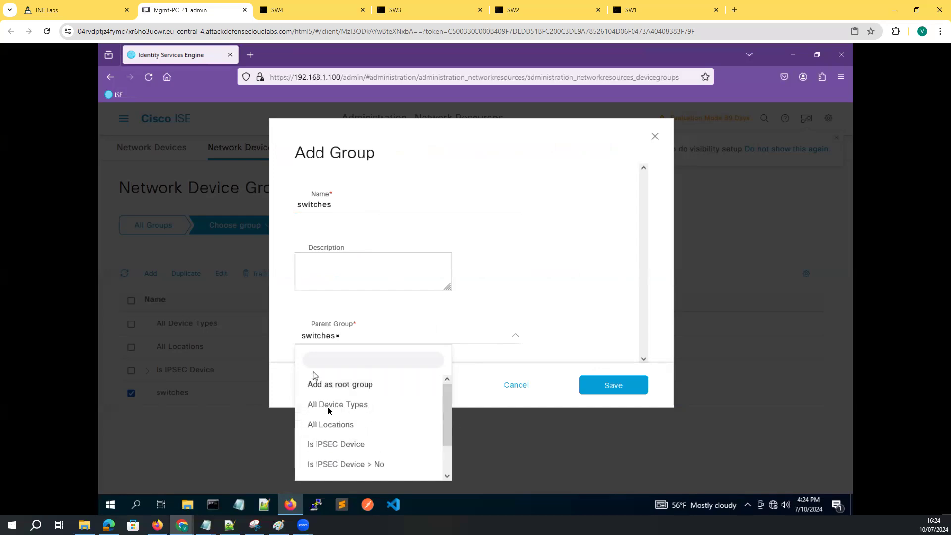
{"action": "left_click", "coordinate": [345, 406]}
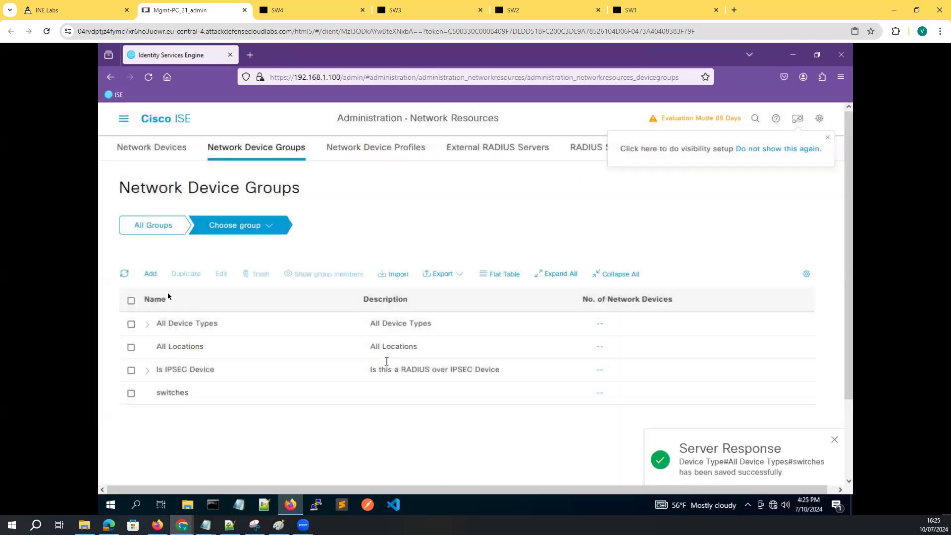
{"action": "left_click", "coordinate": [173, 148]}
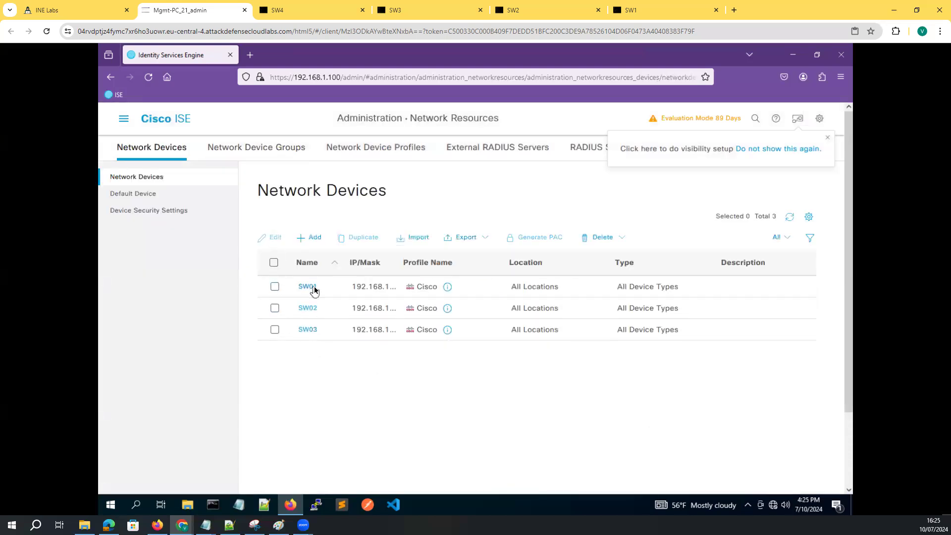
Set SW01's device type to switches and save it
{"action": "left_click", "coordinate": [308, 287]}
{"action": "scroll", "coordinate": [363, 347], "scroll_direction": "down", "scroll_amount": 8}
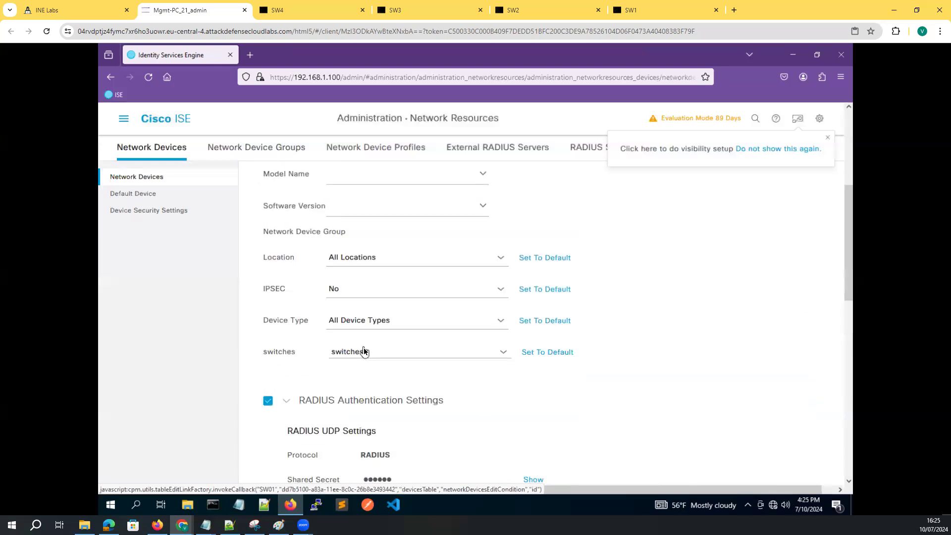
{"action": "scroll", "coordinate": [371, 265], "scroll_direction": "up", "scroll_amount": 2}
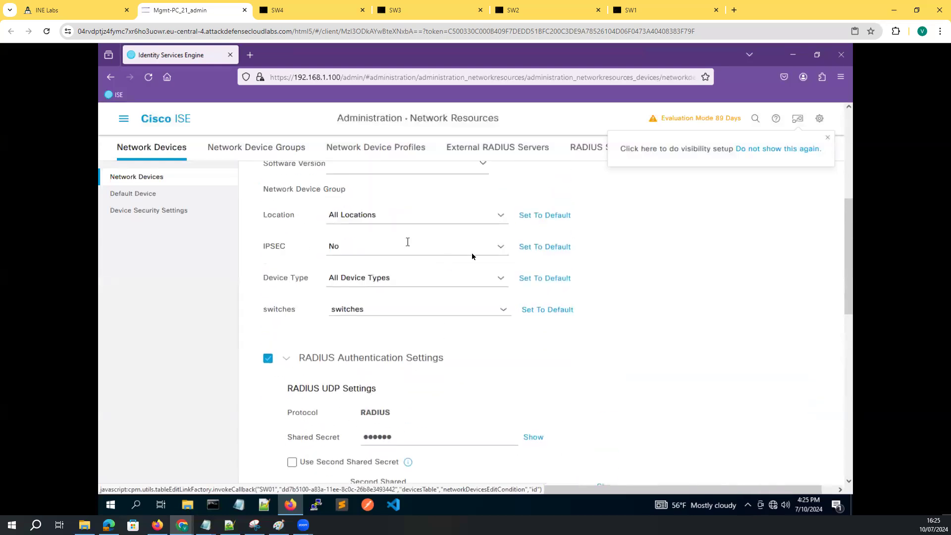
{"action": "left_click", "coordinate": [501, 279]}
{"action": "left_click", "coordinate": [555, 355]}
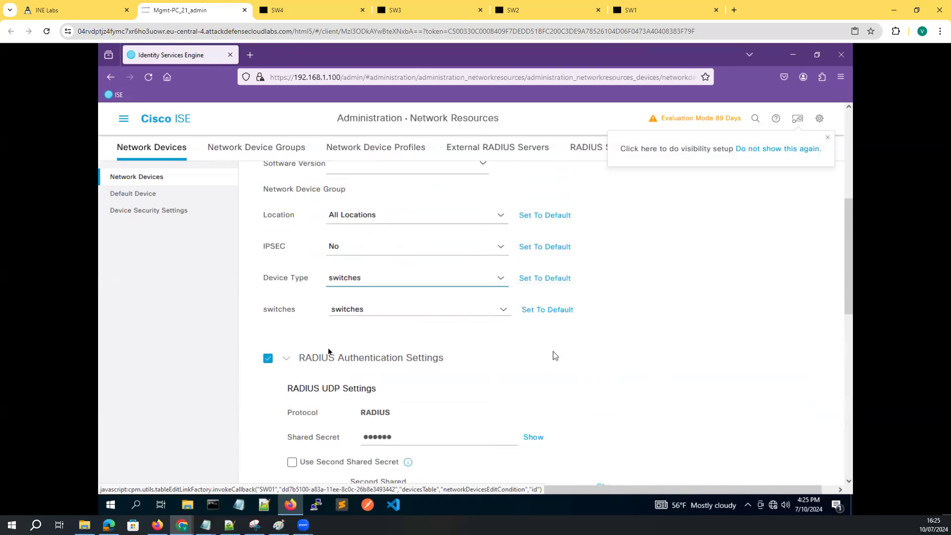
{"action": "scroll", "coordinate": [711, 399], "scroll_direction": "down", "scroll_amount": 10}
{"action": "left_click", "coordinate": [713, 477]}
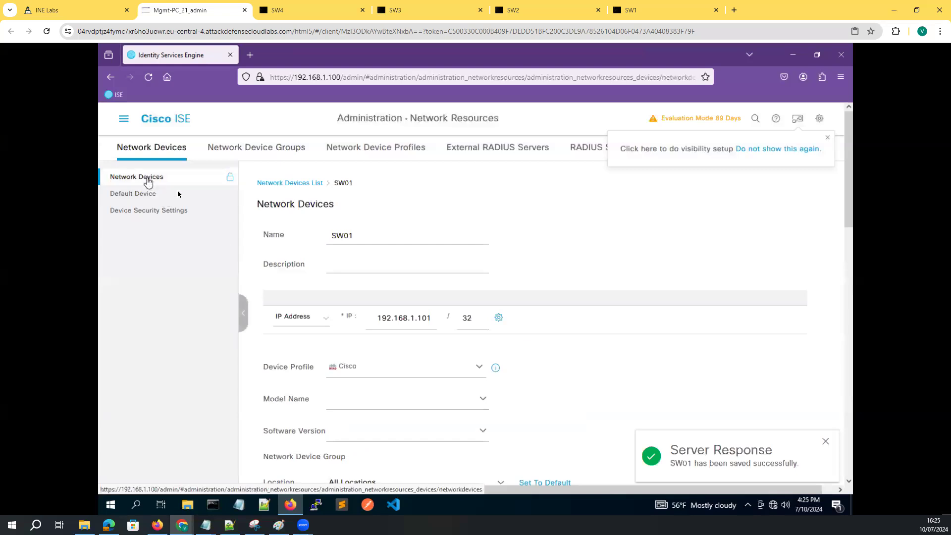
{"action": "left_click", "coordinate": [148, 181]}
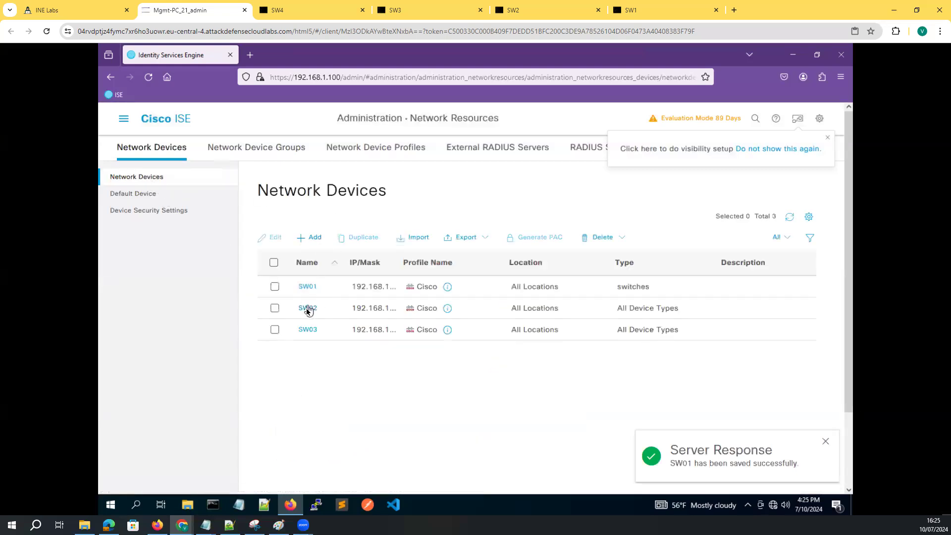
Set SW02's device type to switches and save it
{"action": "left_click", "coordinate": [307, 308]}
{"action": "scroll", "coordinate": [387, 347], "scroll_direction": "down", "scroll_amount": 10}
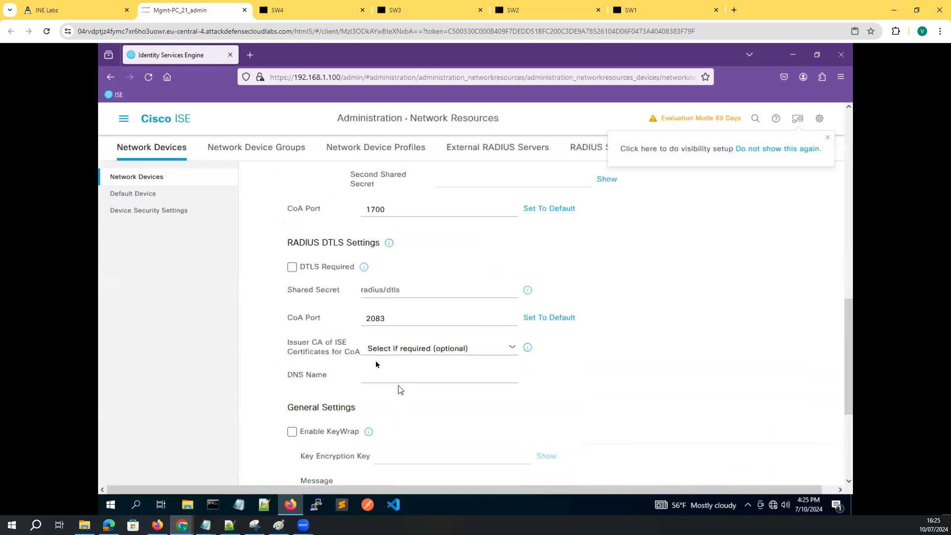
{"action": "scroll", "coordinate": [400, 386], "scroll_direction": "down", "scroll_amount": 4}
{"action": "scroll", "coordinate": [392, 312], "scroll_direction": "up", "scroll_amount": 5}
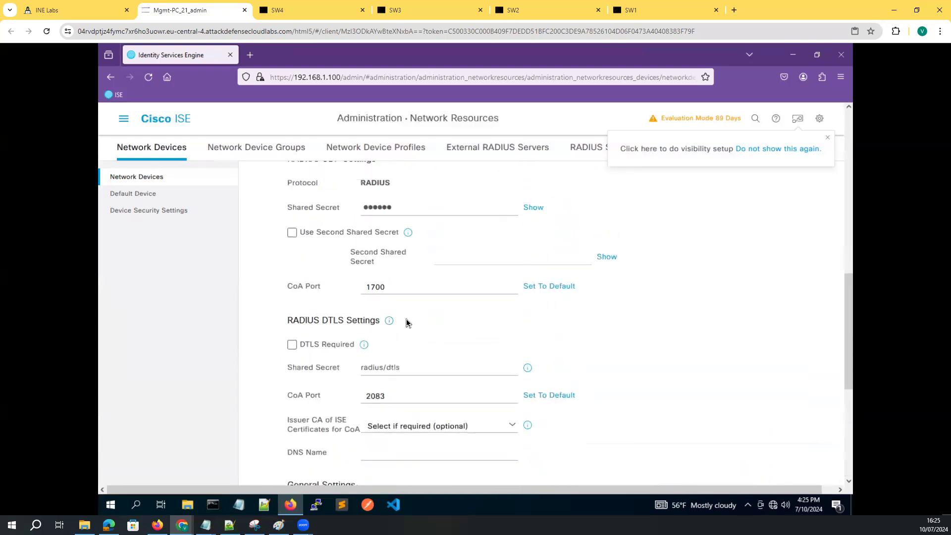
{"action": "scroll", "coordinate": [406, 323], "scroll_direction": "up", "scroll_amount": 5}
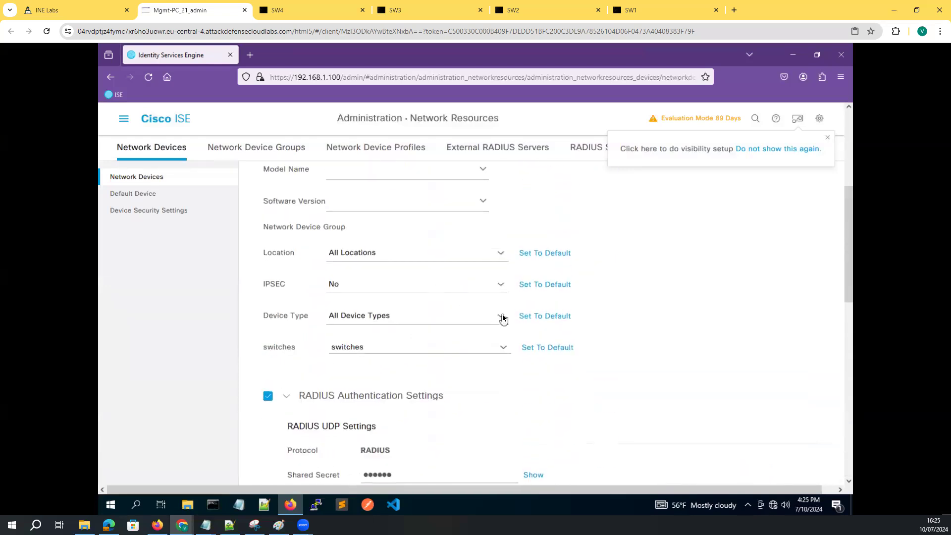
{"action": "left_click", "coordinate": [503, 318]}
{"action": "left_click", "coordinate": [554, 188]}
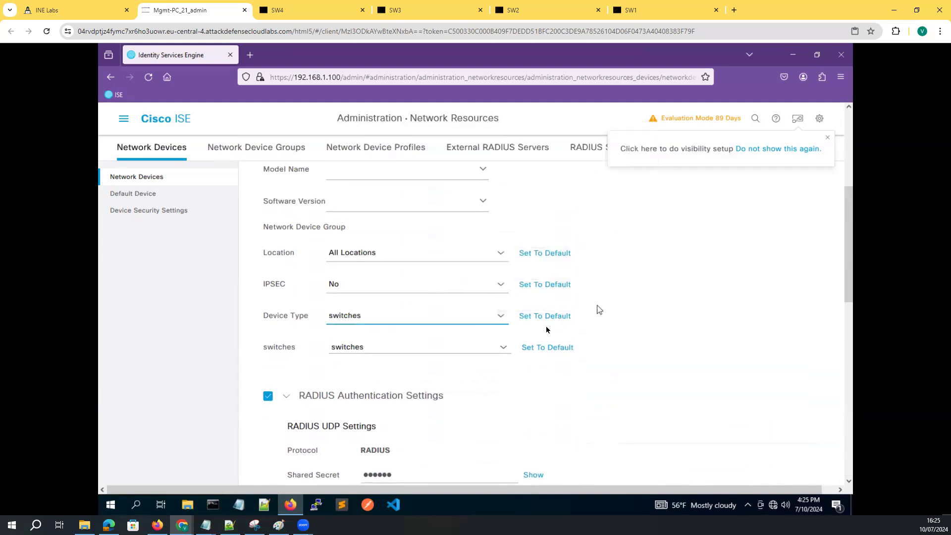
{"action": "scroll", "coordinate": [719, 426], "scroll_direction": "down", "scroll_amount": 6}
{"action": "left_click", "coordinate": [713, 477]}
{"action": "left_click", "coordinate": [144, 180]}
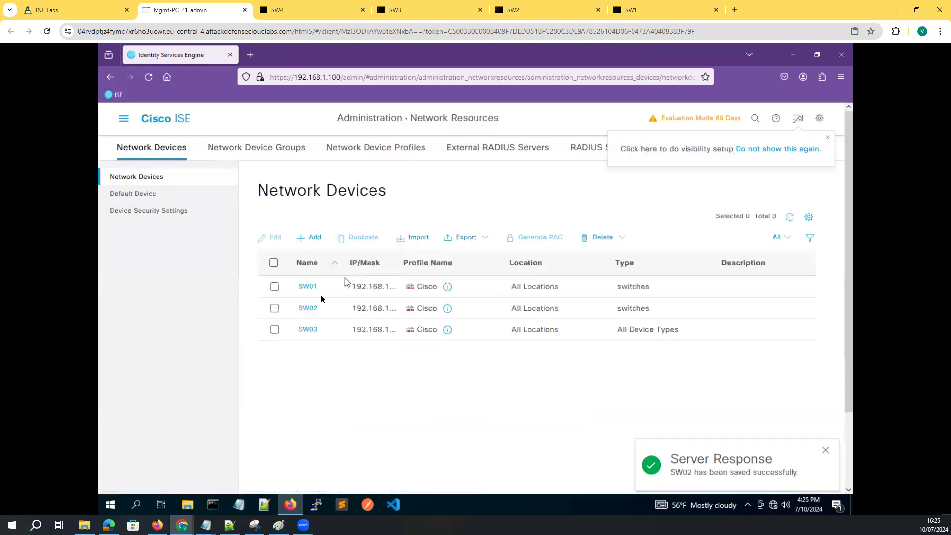
Set SW03's device type to switches, save it, and start a new device entry
{"action": "left_click", "coordinate": [308, 330]}
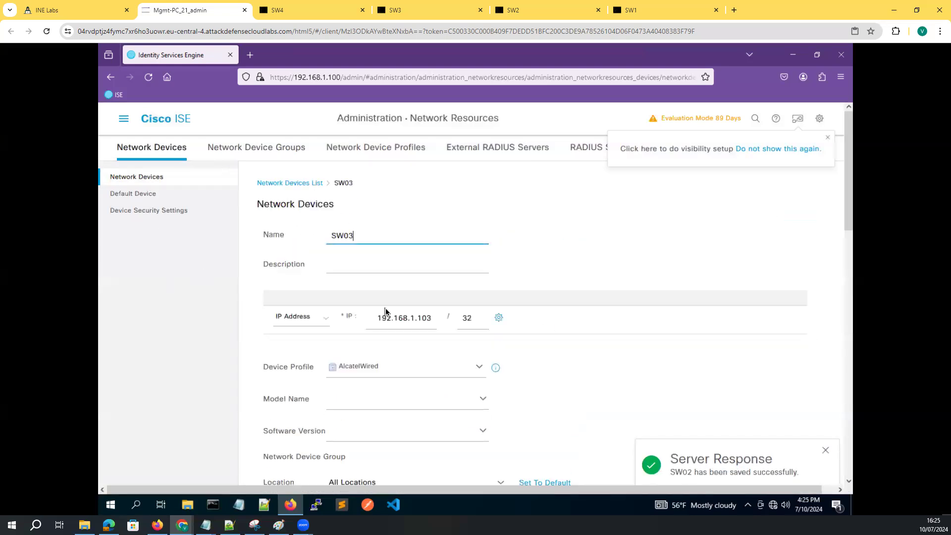
{"action": "scroll", "coordinate": [385, 311], "scroll_direction": "down", "scroll_amount": 15}
{"action": "scroll", "coordinate": [386, 311], "scroll_direction": "up", "scroll_amount": 5}
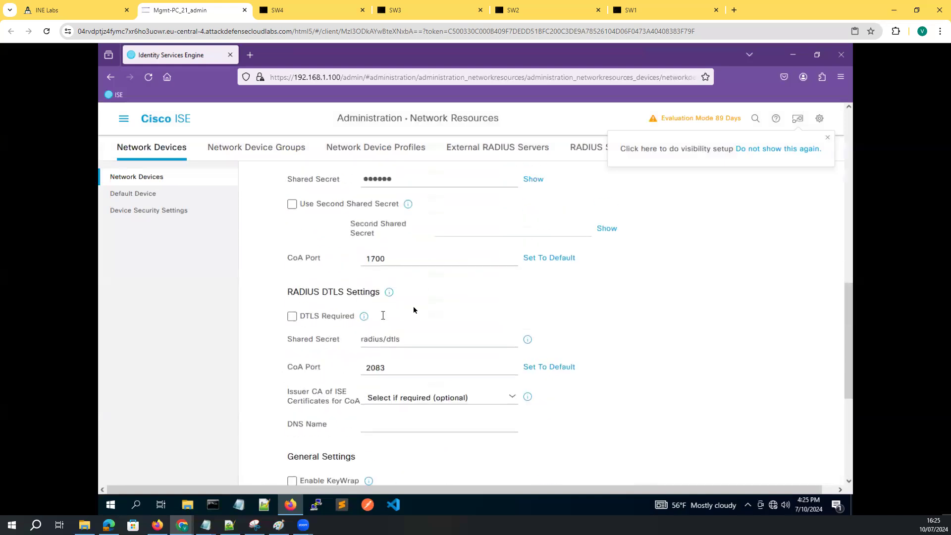
{"action": "scroll", "coordinate": [383, 315], "scroll_direction": "up", "scroll_amount": 1}
{"action": "scroll", "coordinate": [425, 337], "scroll_direction": "up", "scroll_amount": 5}
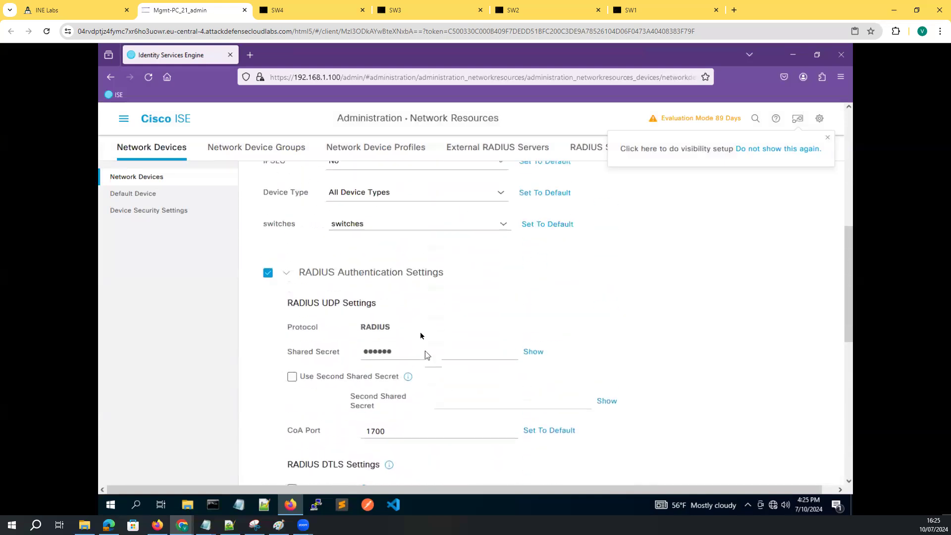
{"action": "left_click", "coordinate": [501, 213]}
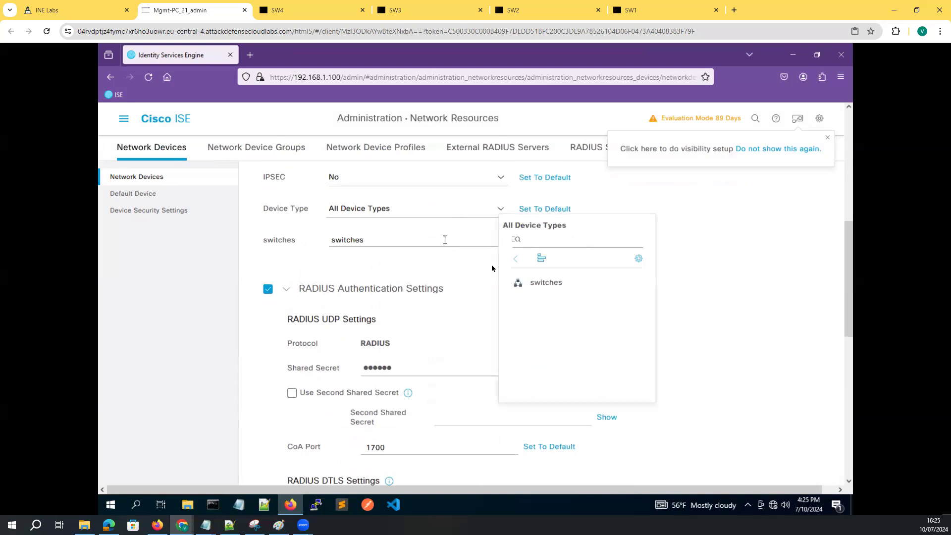
{"action": "left_click", "coordinate": [528, 282]}
{"action": "scroll", "coordinate": [815, 411], "scroll_direction": "down", "scroll_amount": 10}
{"action": "scroll", "coordinate": [815, 414], "scroll_direction": "down", "scroll_amount": 4}
{"action": "left_click", "coordinate": [724, 476]}
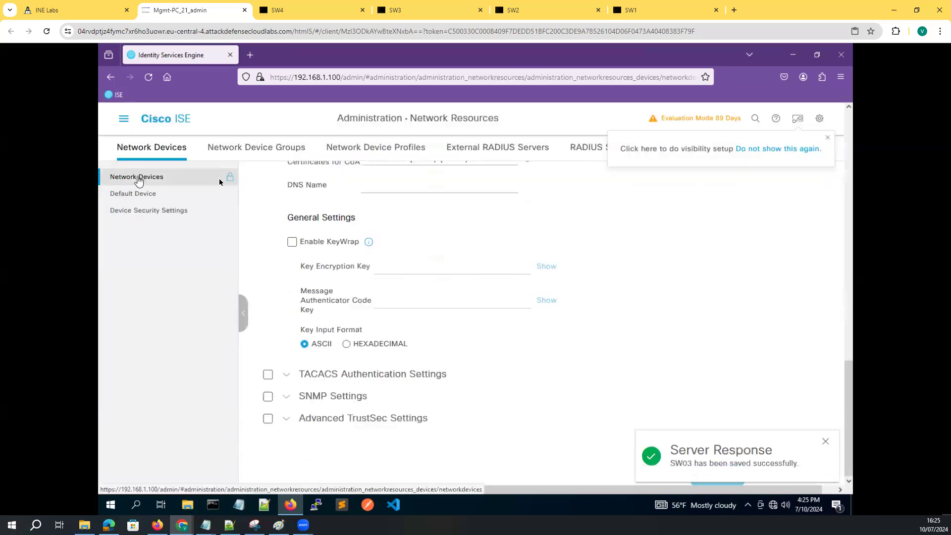
{"action": "left_click", "coordinate": [141, 179]}
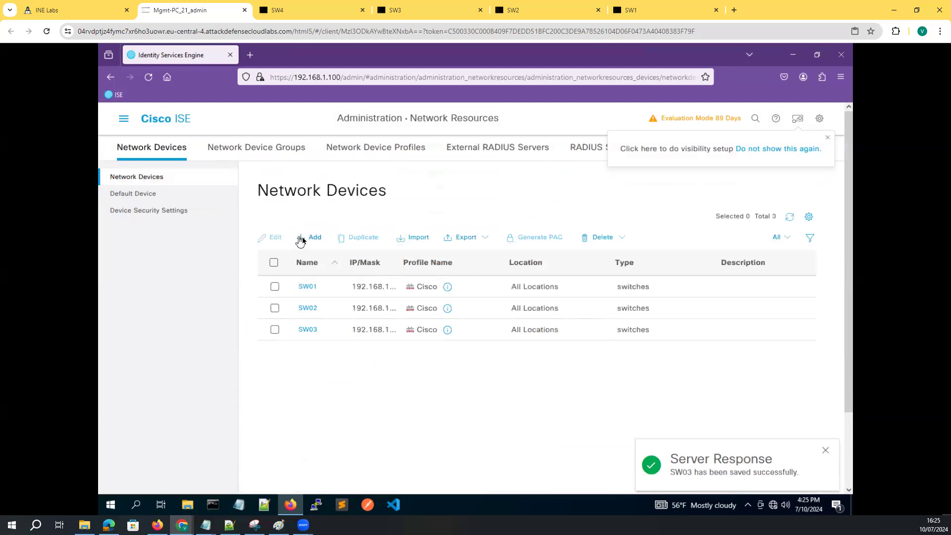
{"action": "left_click", "coordinate": [302, 237]}
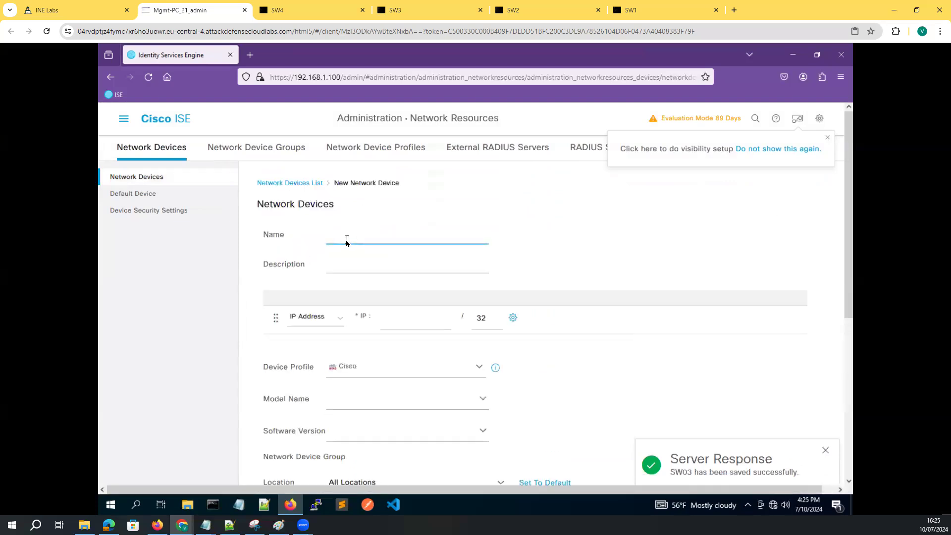
Enter SW04 at 192.168.1.104, set its device type to switches, and submit it
{"action": "type", "text": "SW04"}
{"action": "left_click", "coordinate": [390, 321]}
{"action": "type", "text": "192."}
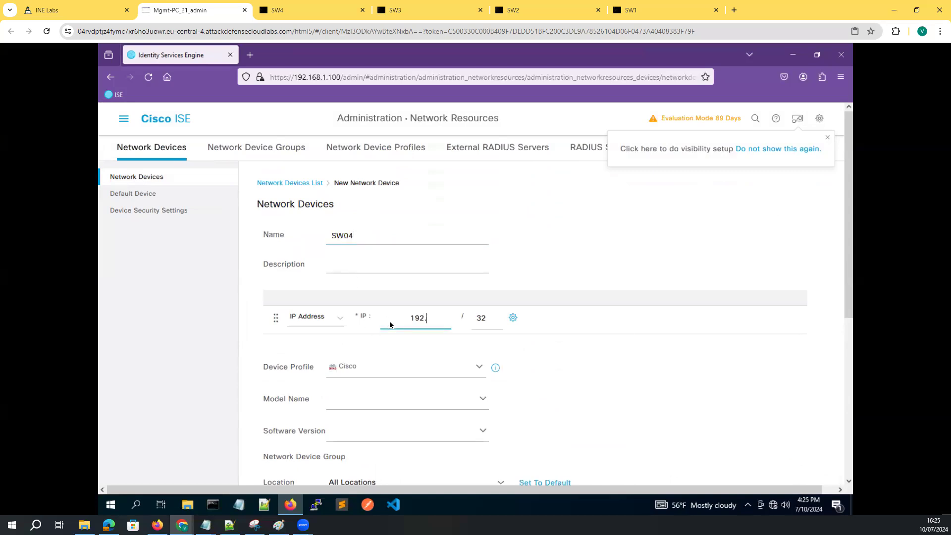
{"action": "type", "text": "168.1.104"}
{"action": "scroll", "coordinate": [489, 339], "scroll_direction": "down", "scroll_amount": 5}
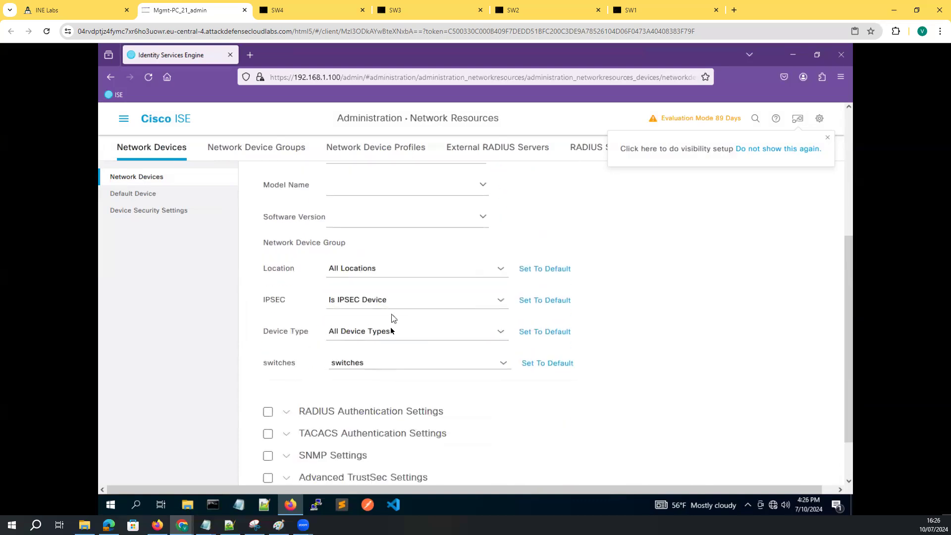
{"action": "left_click", "coordinate": [501, 331]}
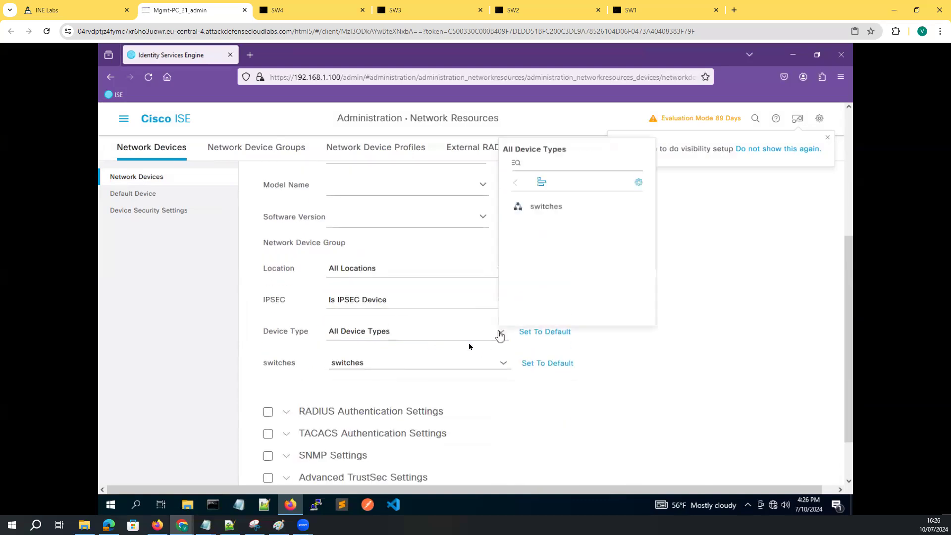
{"action": "left_click", "coordinate": [542, 207]}
{"action": "scroll", "coordinate": [657, 398], "scroll_direction": "down", "scroll_amount": 1}
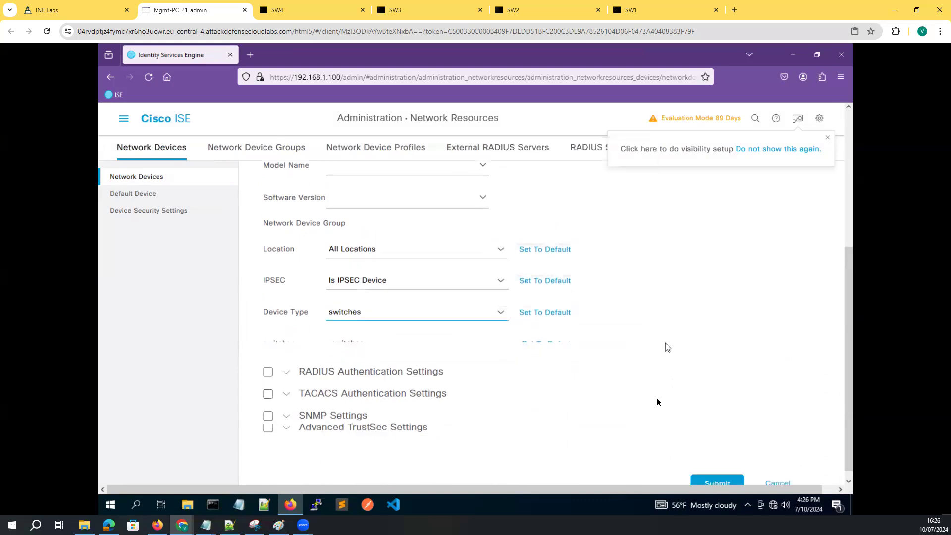
{"action": "left_click", "coordinate": [504, 304]}
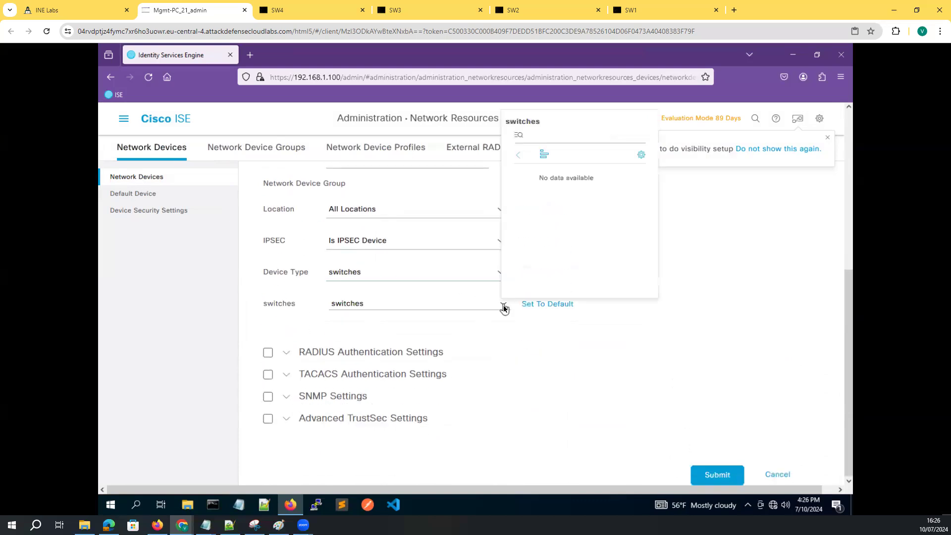
{"action": "left_click", "coordinate": [711, 240]}
{"action": "left_click", "coordinate": [714, 477]}
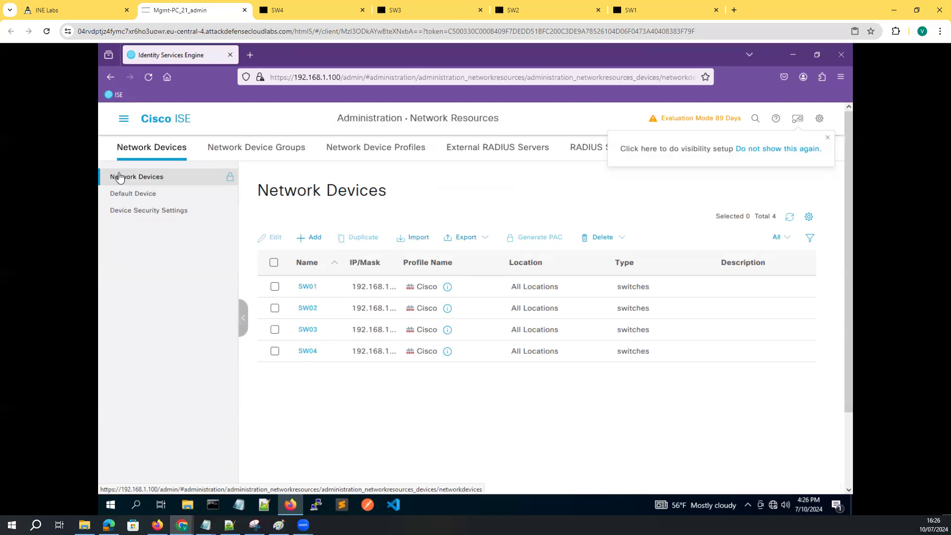
Go to Policy > Policy Elements > Results > Authorization Profiles and add a new profile
{"action": "left_click", "coordinate": [124, 119]}
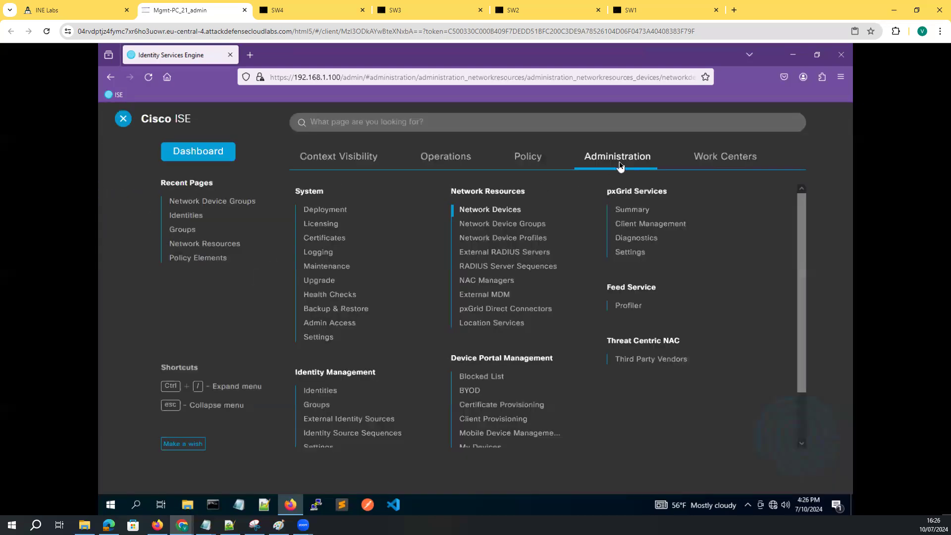
{"action": "left_click", "coordinate": [530, 161]}
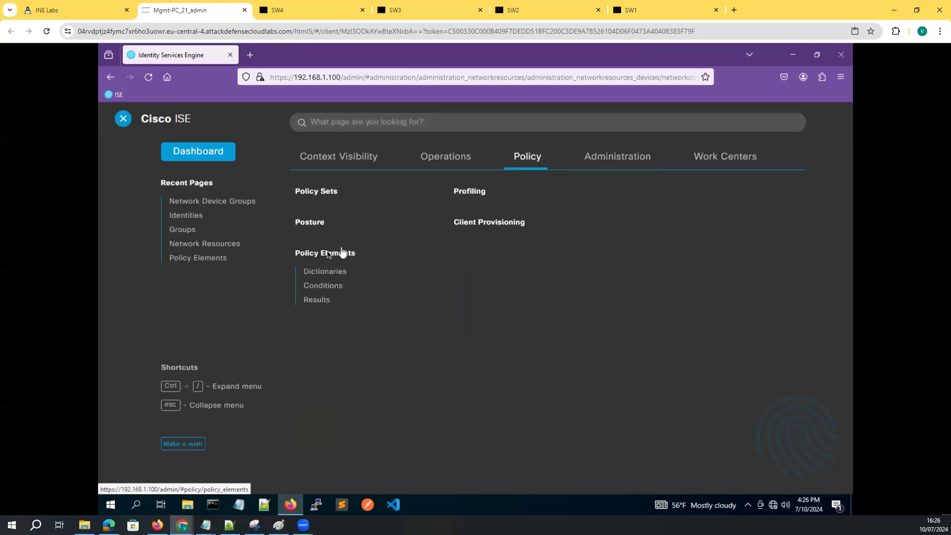
{"action": "left_click", "coordinate": [314, 303]}
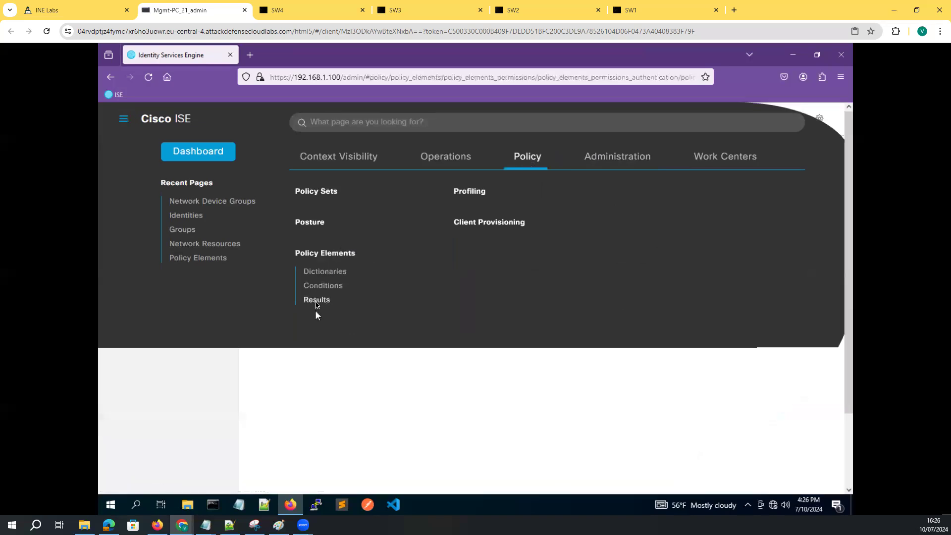
{"action": "left_click", "coordinate": [145, 242]}
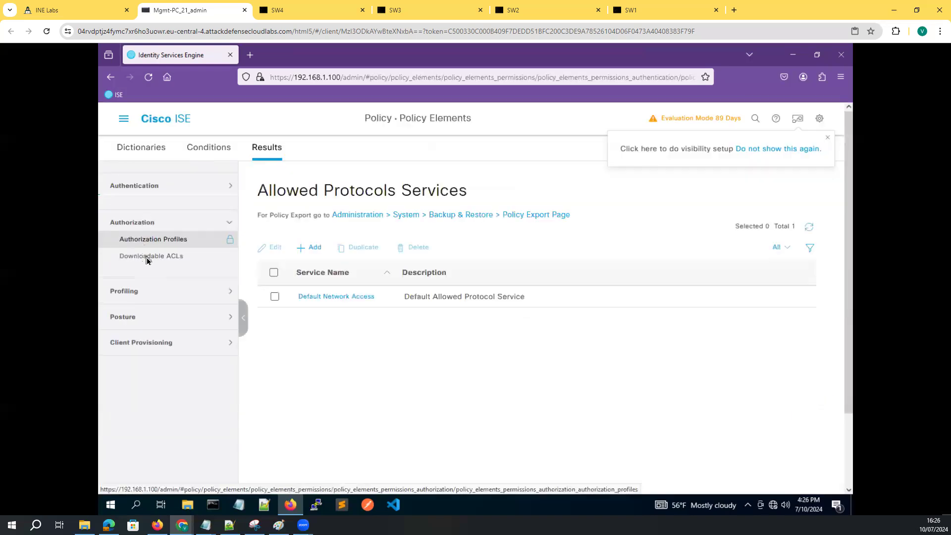
{"action": "left_click", "coordinate": [147, 231]}
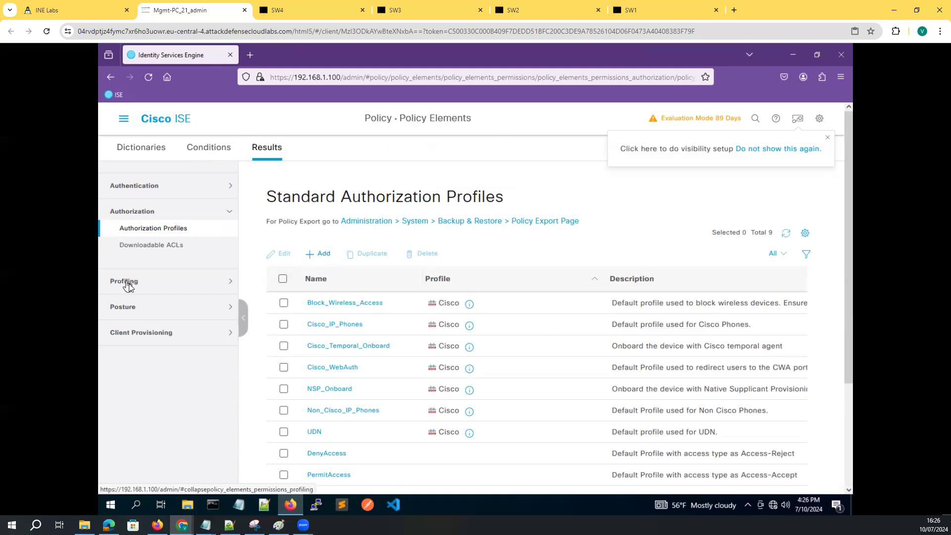
{"action": "left_click", "coordinate": [322, 254]}
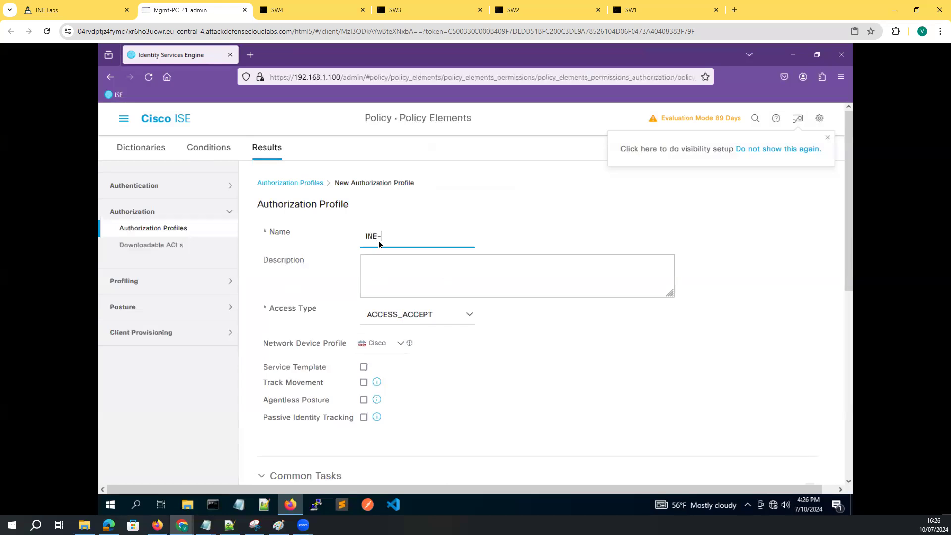
Complete the profile name as INE-NETWORK and review its network device profile and common tasks
{"action": "type", "text": "ETWORK"}
{"action": "scroll", "coordinate": [477, 367], "scroll_direction": "down", "scroll_amount": 1}
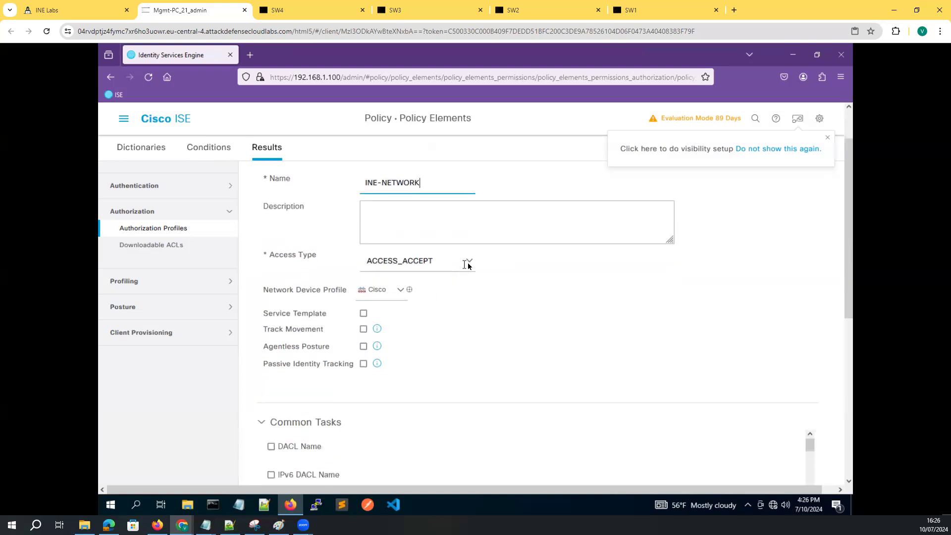
{"action": "scroll", "coordinate": [418, 327], "scroll_direction": "down", "scroll_amount": 3}
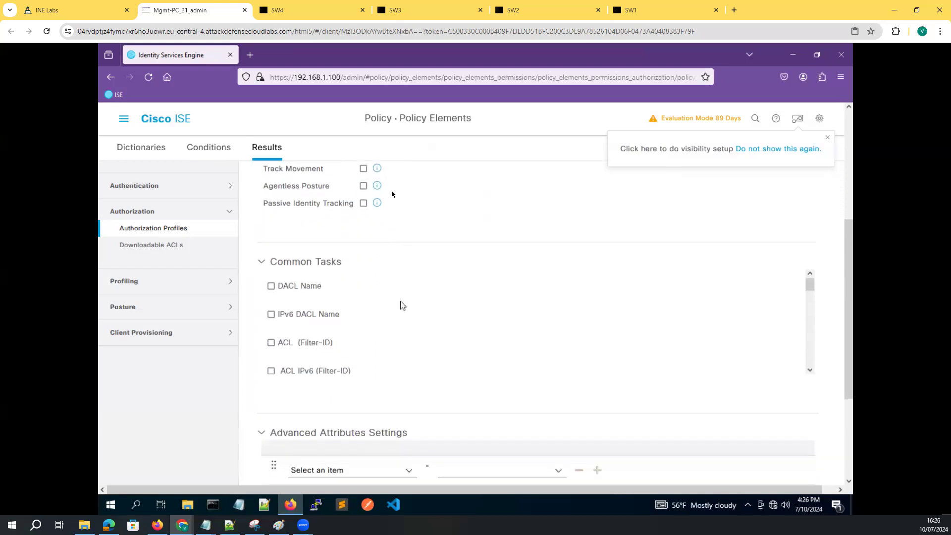
{"action": "scroll", "coordinate": [401, 242], "scroll_direction": "up", "scroll_amount": 2}
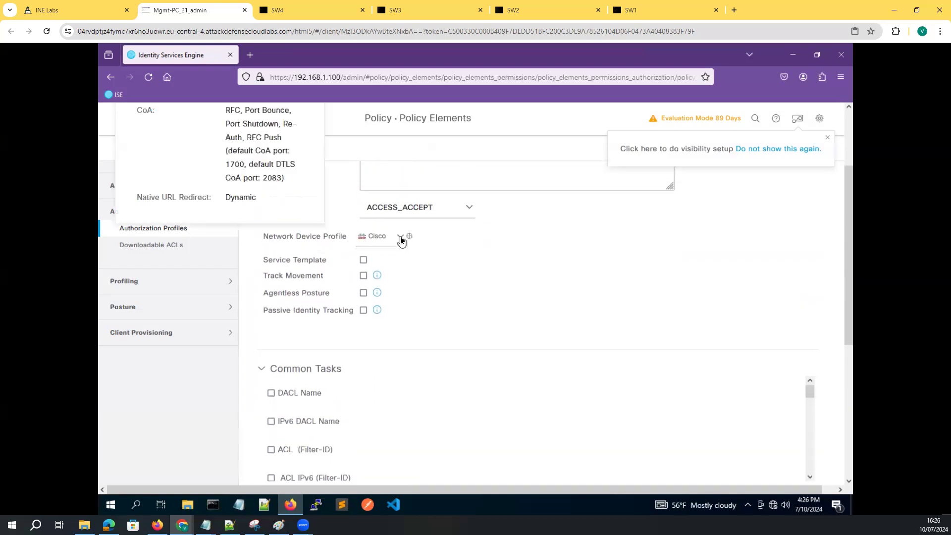
{"action": "left_click", "coordinate": [401, 238]}
{"action": "scroll", "coordinate": [483, 317], "scroll_direction": "down", "scroll_amount": 5}
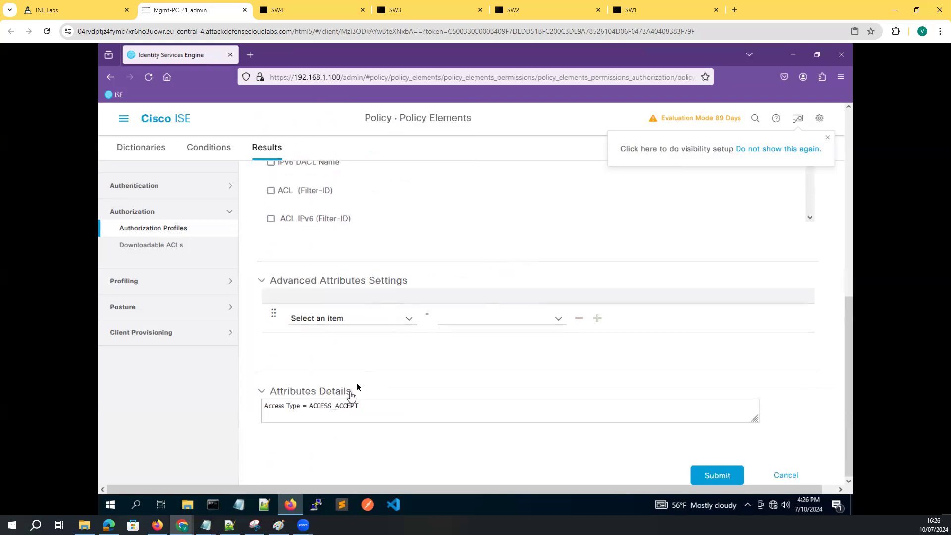
{"action": "scroll", "coordinate": [360, 339], "scroll_direction": "up", "scroll_amount": 2}
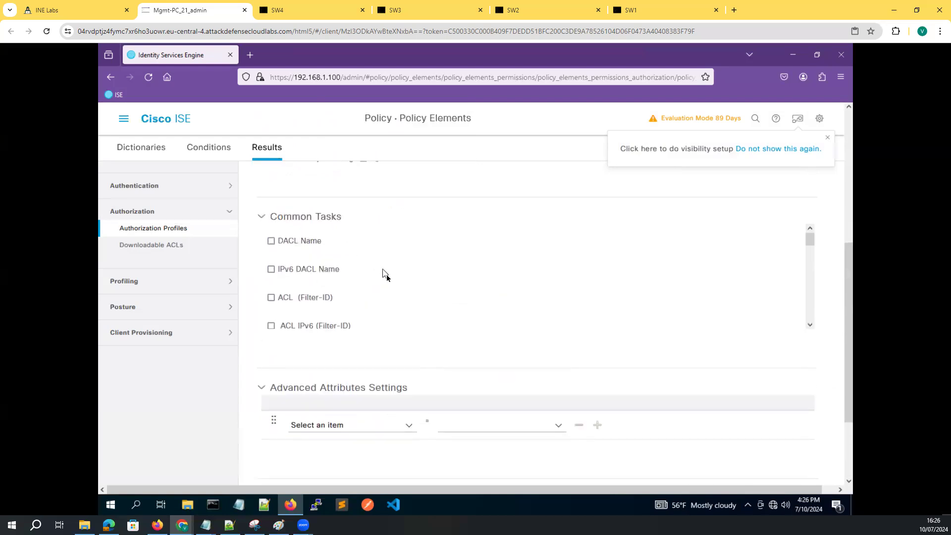
{"action": "scroll", "coordinate": [388, 276], "scroll_direction": "up", "scroll_amount": 2}
{"action": "scroll", "coordinate": [366, 387], "scroll_direction": "down", "scroll_amount": 5}
{"action": "scroll", "coordinate": [363, 395], "scroll_direction": "up", "scroll_amount": 2}
{"action": "scroll", "coordinate": [361, 392], "scroll_direction": "down", "scroll_amount": 1}
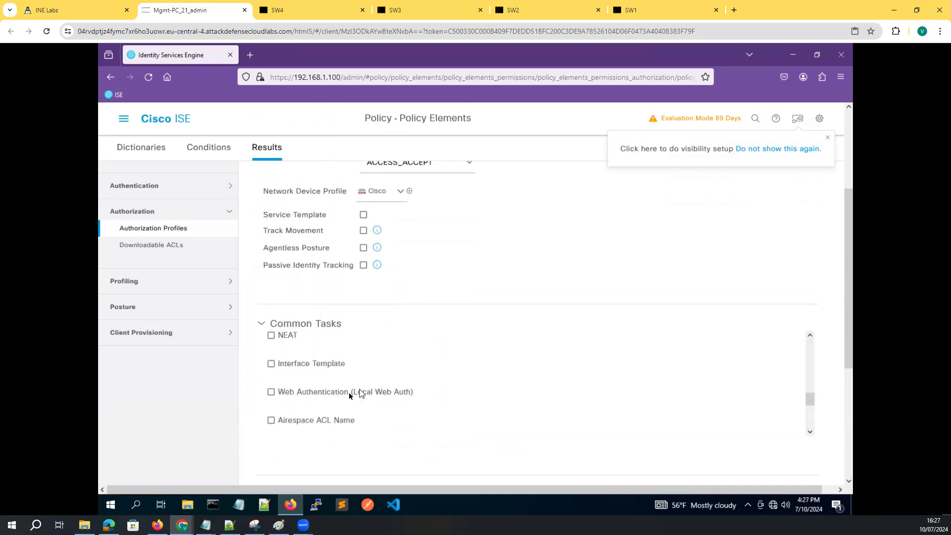
{"action": "left_click", "coordinate": [336, 394]}
Confirm the cisco-av-pair = priv-lvl=15 attribute and submit the INE-NETWORK profile
{"action": "scroll", "coordinate": [337, 364], "scroll_direction": "down", "scroll_amount": 3}
{"action": "scroll", "coordinate": [518, 330], "scroll_direction": "down", "scroll_amount": 5}
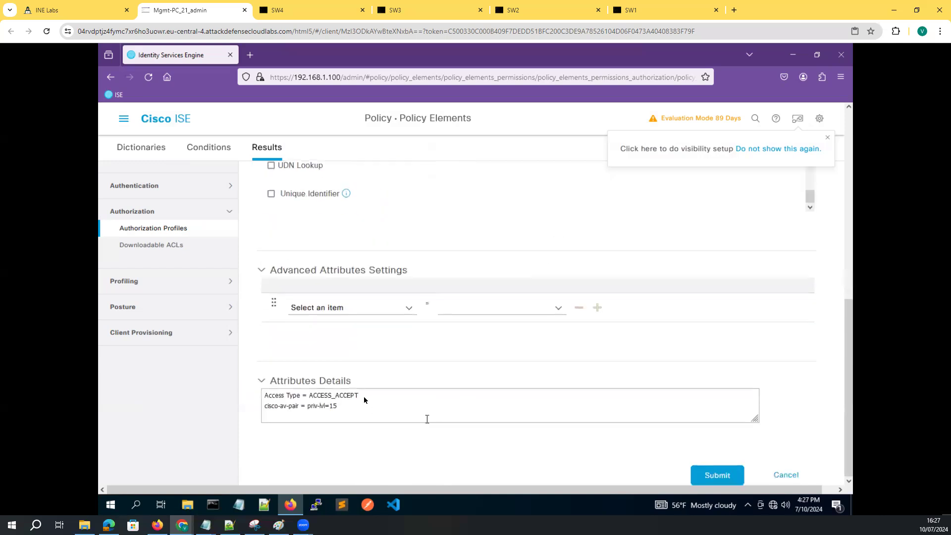
{"action": "left_click_drag", "start_coordinate": [337, 407], "coordinate": [263, 404]}
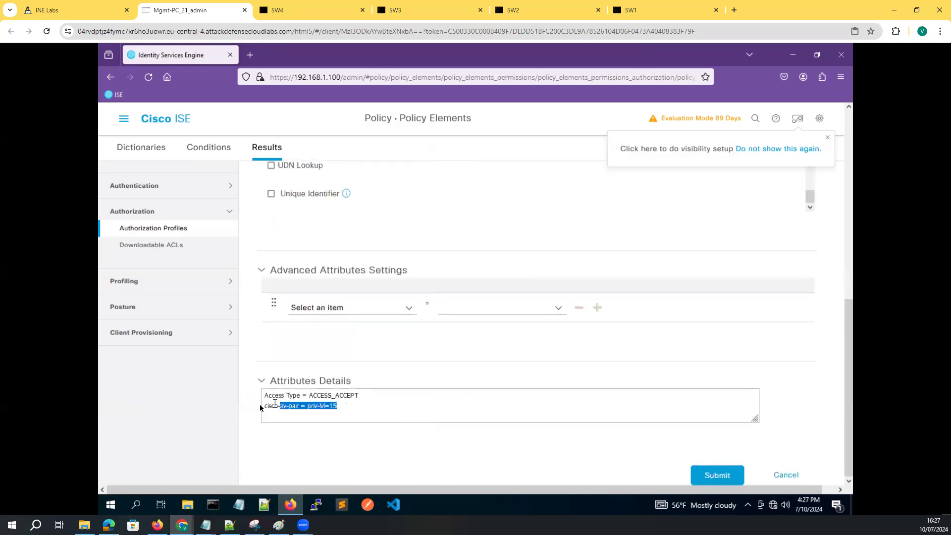
{"action": "left_click", "coordinate": [716, 477]}
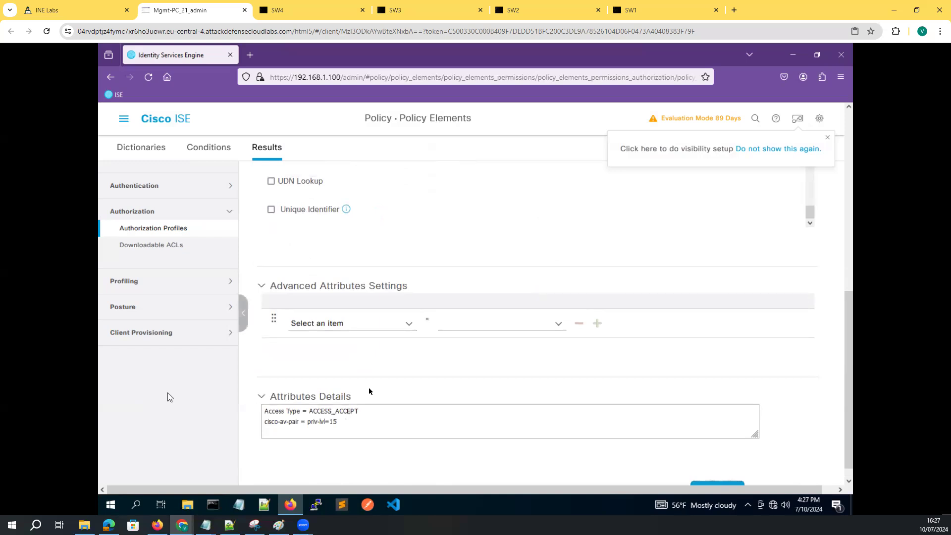
{"action": "scroll", "coordinate": [709, 466], "scroll_direction": "down", "scroll_amount": 1}
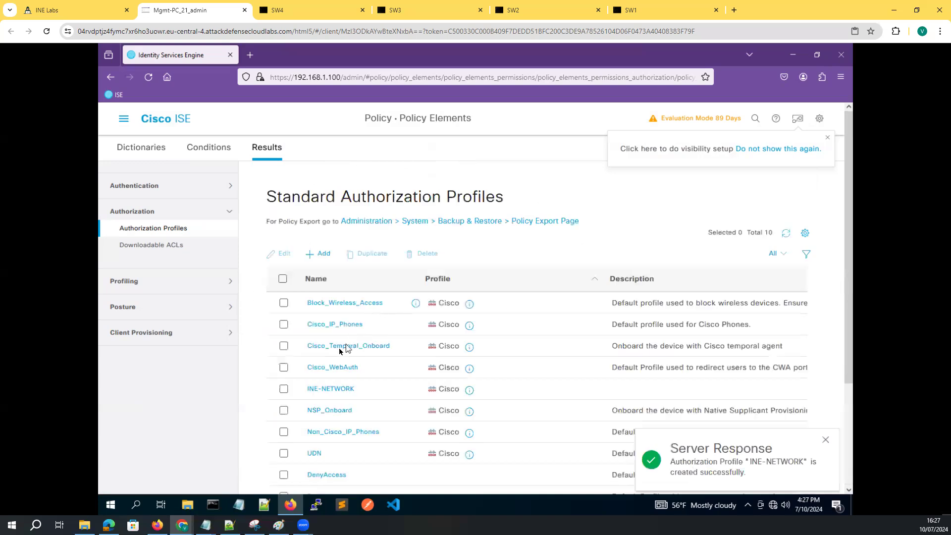
Add a new policy set named INE-Switches above the Default policy set
{"action": "left_click", "coordinate": [123, 119]}
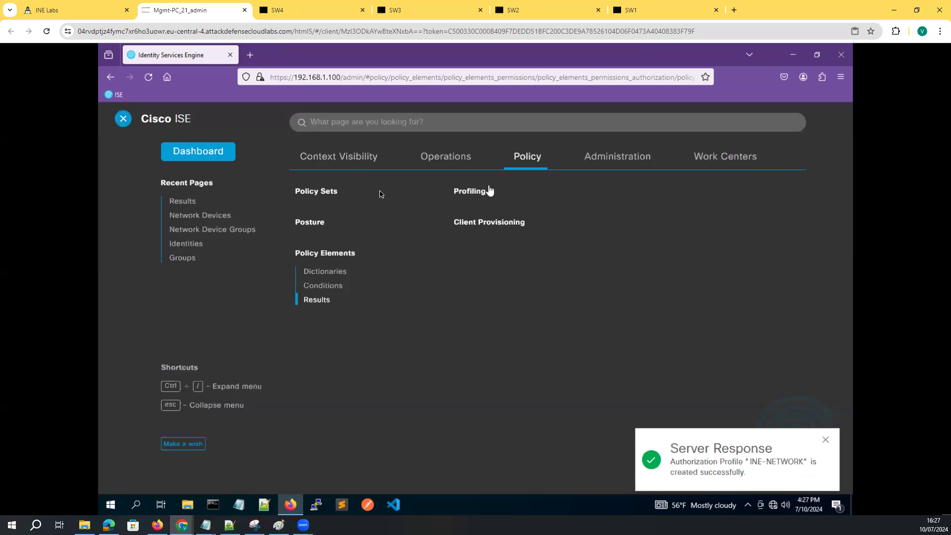
{"action": "left_click", "coordinate": [319, 194]}
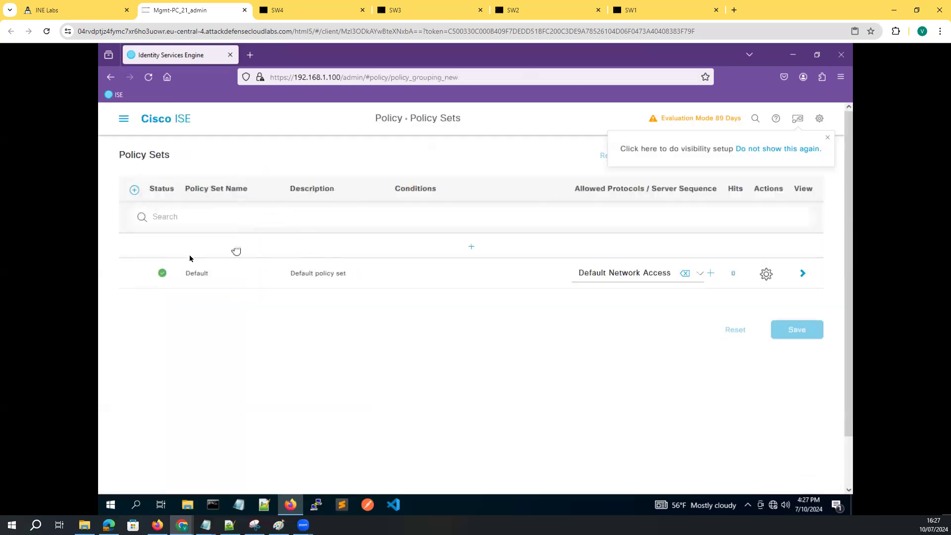
{"action": "left_click", "coordinate": [134, 190]}
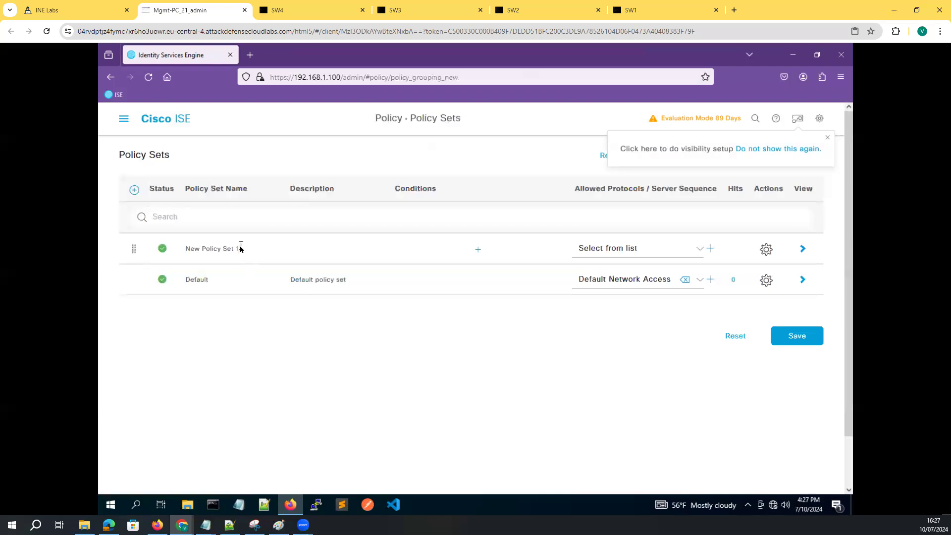
{"action": "key", "text": "BackSpace"}
{"action": "key", "text": "BackSpace"}
{"action": "key", "text": "BackSpace"}
{"action": "key", "text": "BackSpace"}
{"action": "key", "text": "BackSpace"}
{"action": "key", "text": "BackSpace"}
{"action": "key", "text": "BackSpace"}
{"action": "key", "text": "BackSpace"}
{"action": "key", "text": "BackSpace"}
{"action": "key", "text": "BackSpace"}
{"action": "key", "text": "BackSpace"}
{"action": "key", "text": "BackSpace"}
{"action": "key", "text": "BackSpace"}
{"action": "type", "text": "="}
{"action": "type", "text": "S"}
{"action": "type", "text": "witches"}
{"action": "key", "text": "BackSpace"}
{"action": "left_click", "coordinate": [369, 255]}
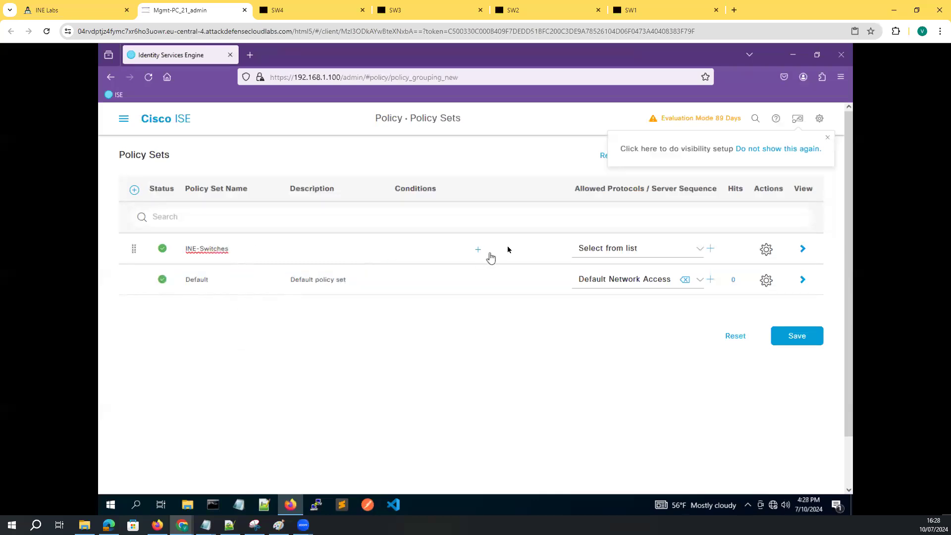
Set INE-Switches to allow Default Network Access and open its conditions editor
{"action": "left_click", "coordinate": [697, 252]}
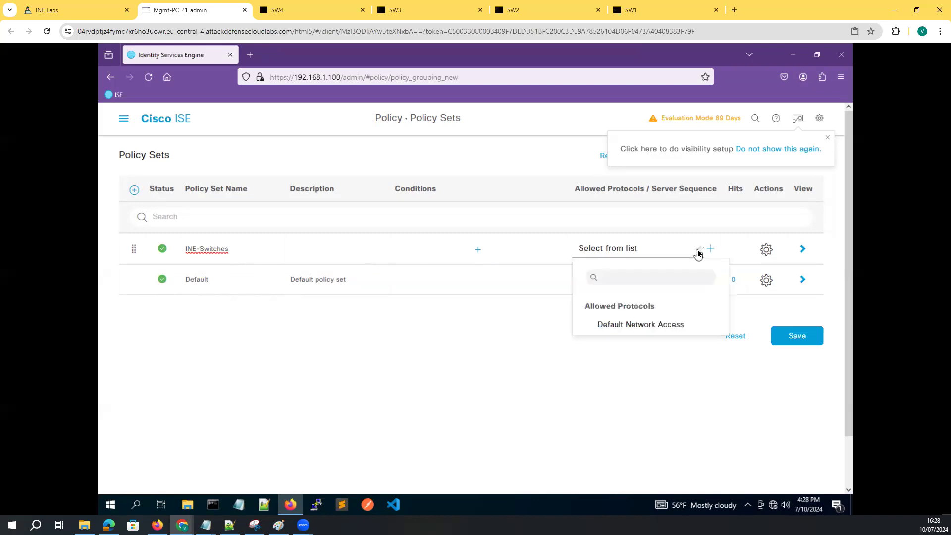
{"action": "left_click", "coordinate": [613, 326]}
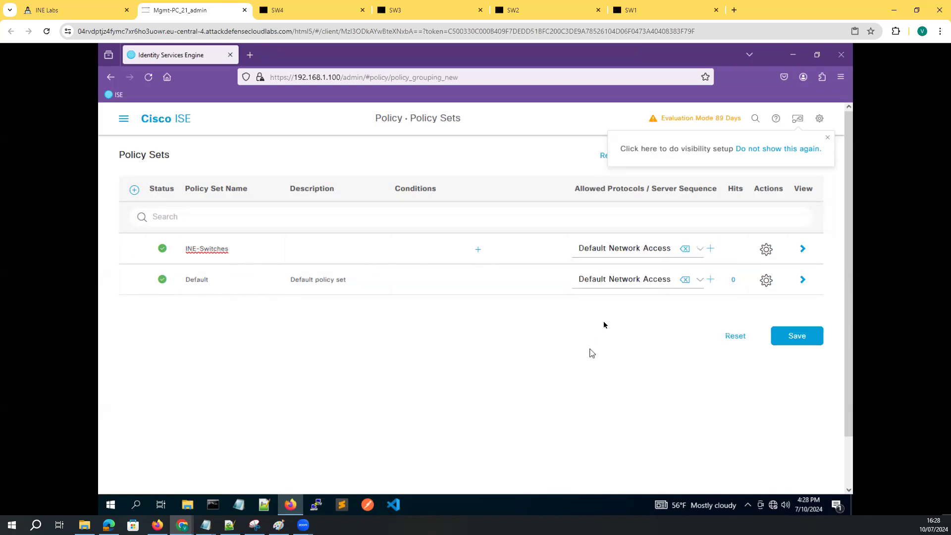
{"action": "left_click", "coordinate": [711, 249]}
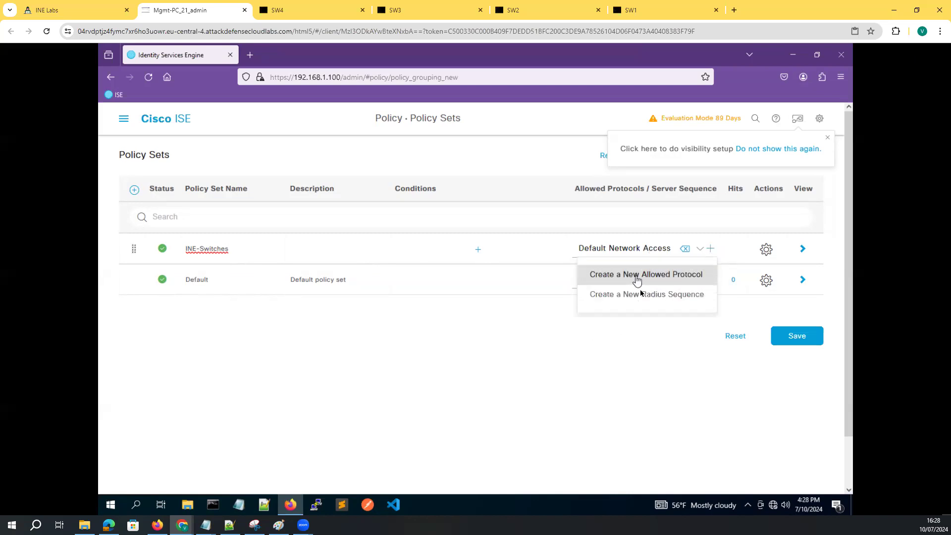
{"action": "left_click", "coordinate": [613, 351]}
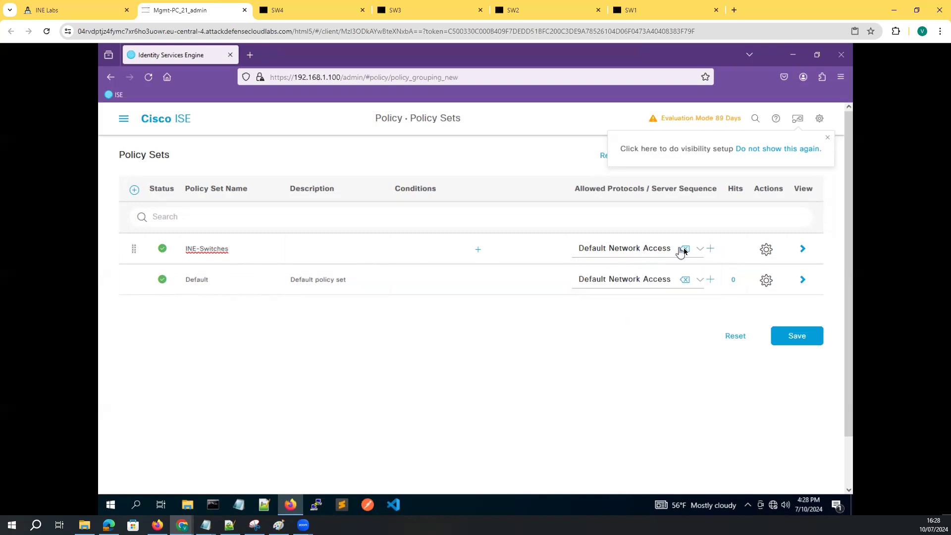
{"action": "left_click", "coordinate": [480, 251]}
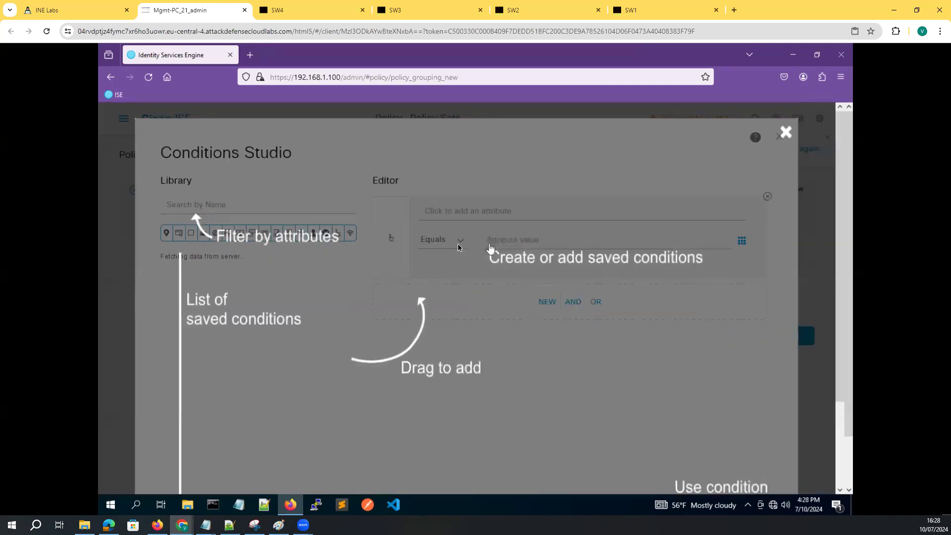
Start a new condition based on the DEVICE Device Type attribute
{"action": "left_click", "coordinate": [469, 217]}
{"action": "left_click", "coordinate": [469, 216]}
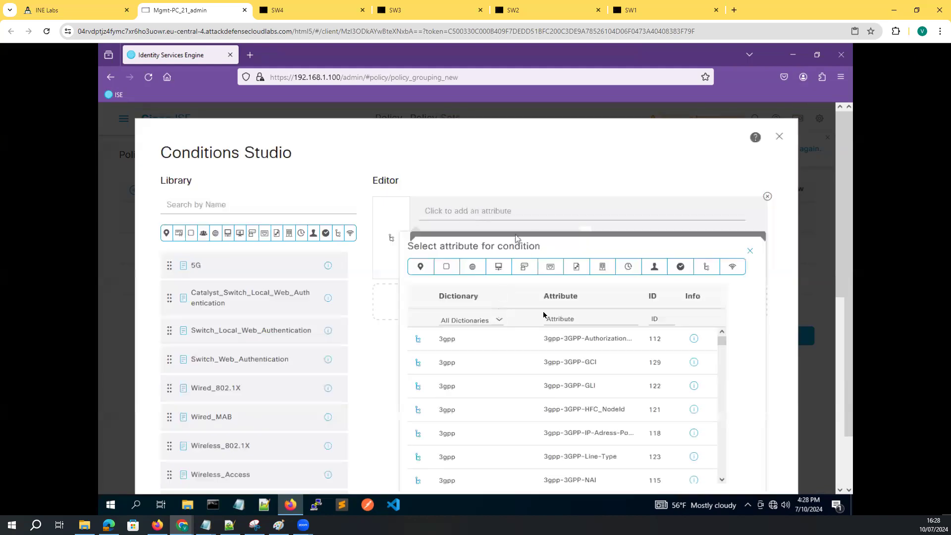
{"action": "scroll", "coordinate": [497, 420], "scroll_direction": "down", "scroll_amount": 10}
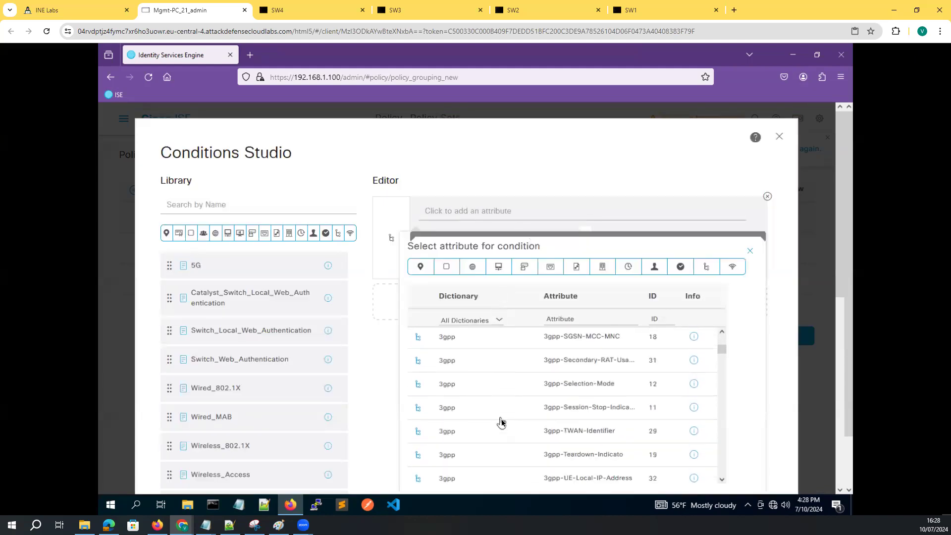
{"action": "scroll", "coordinate": [498, 426], "scroll_direction": "down", "scroll_amount": 10}
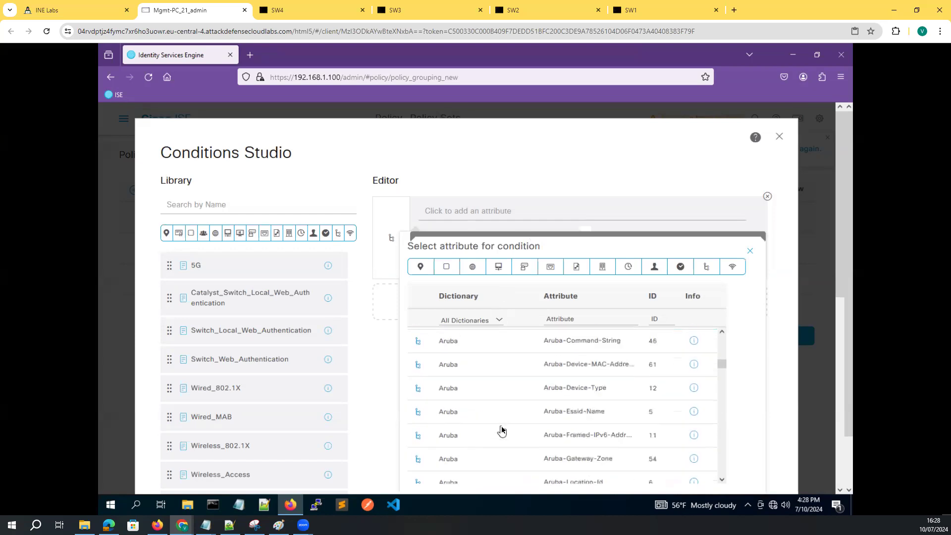
{"action": "scroll", "coordinate": [493, 425], "scroll_direction": "down", "scroll_amount": 10}
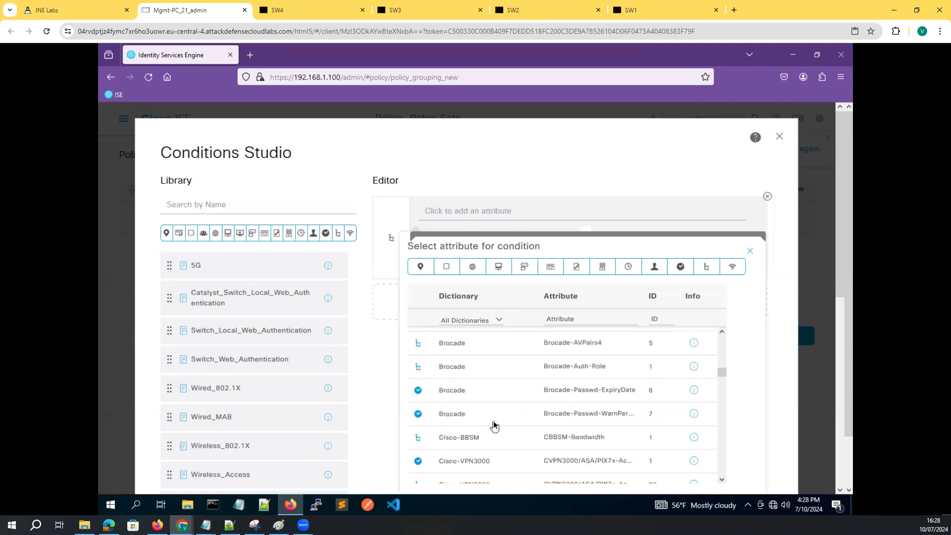
{"action": "scroll", "coordinate": [494, 424], "scroll_direction": "down", "scroll_amount": 10}
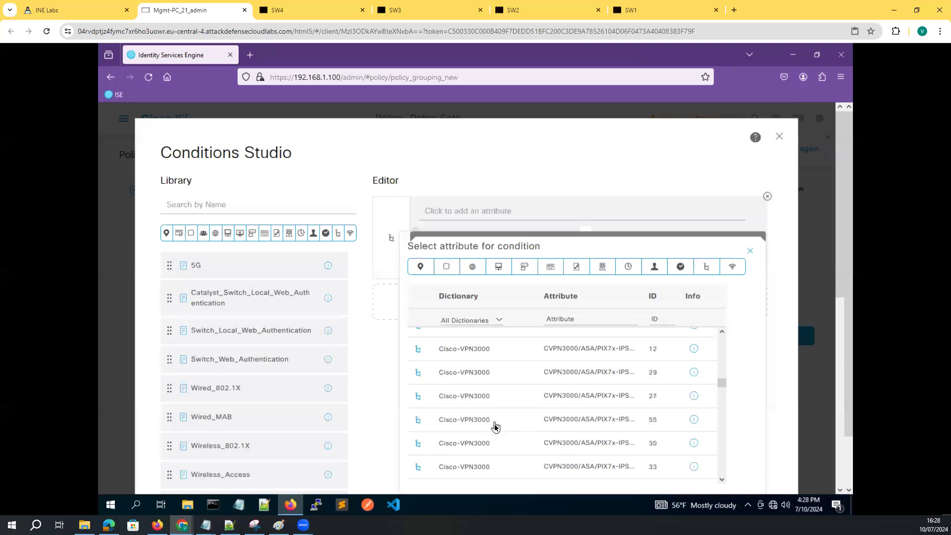
{"action": "scroll", "coordinate": [491, 428], "scroll_direction": "down", "scroll_amount": 5}
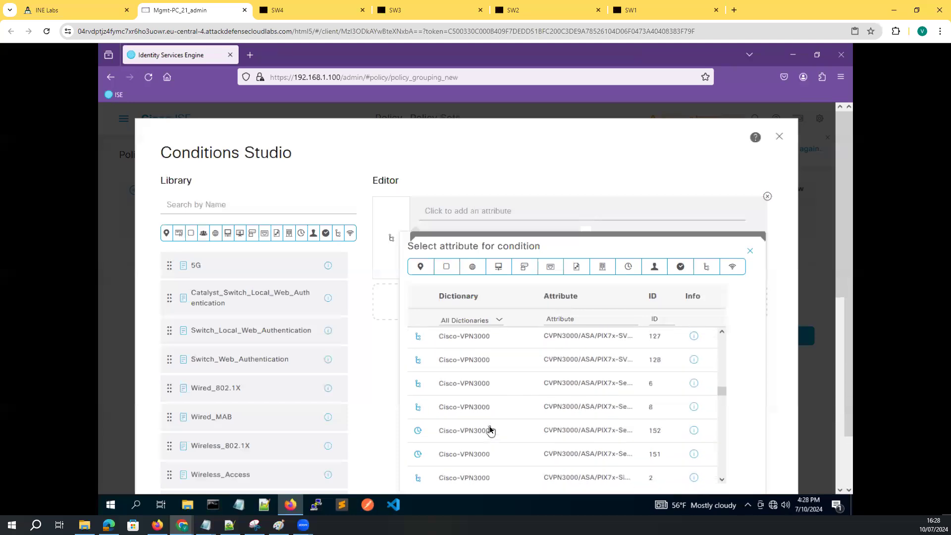
{"action": "scroll", "coordinate": [490, 430], "scroll_direction": "down", "scroll_amount": 5}
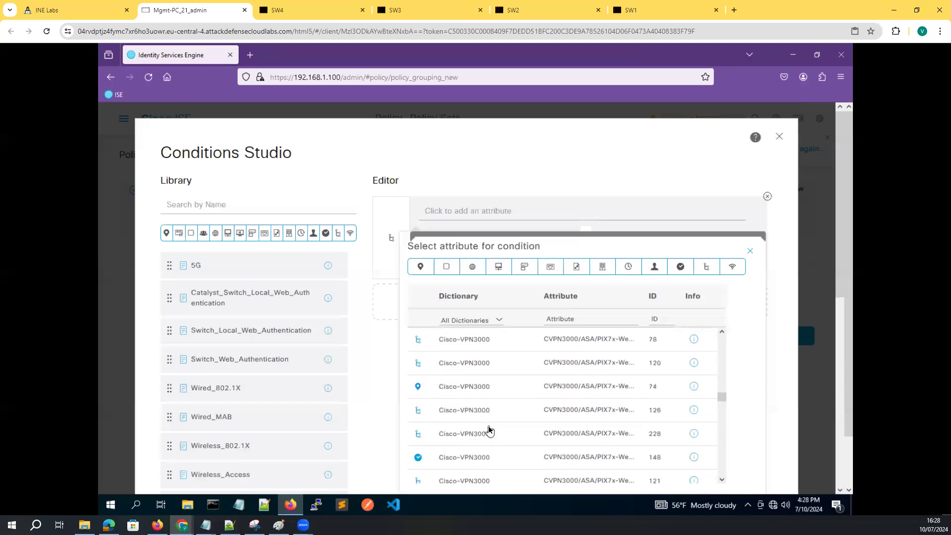
{"action": "scroll", "coordinate": [490, 431], "scroll_direction": "down", "scroll_amount": 5}
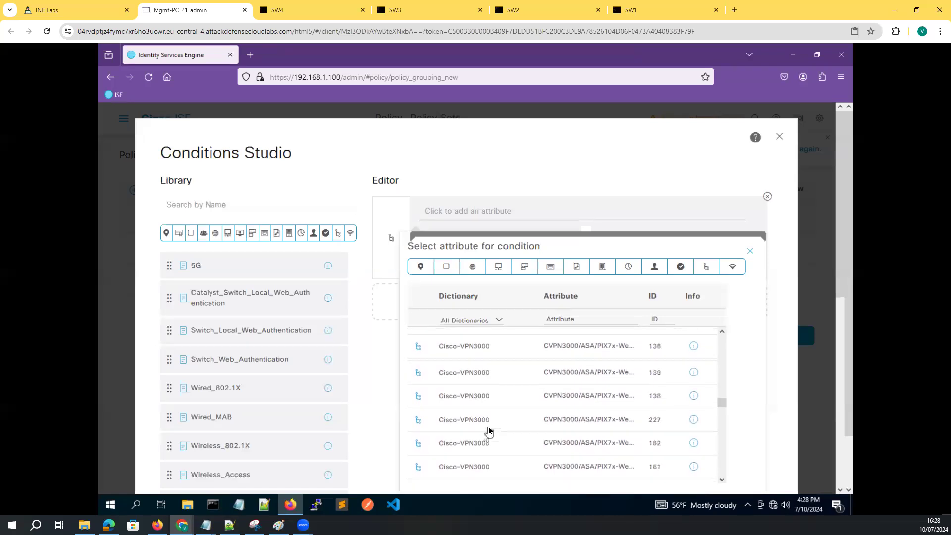
{"action": "scroll", "coordinate": [488, 433], "scroll_direction": "down", "scroll_amount": 5}
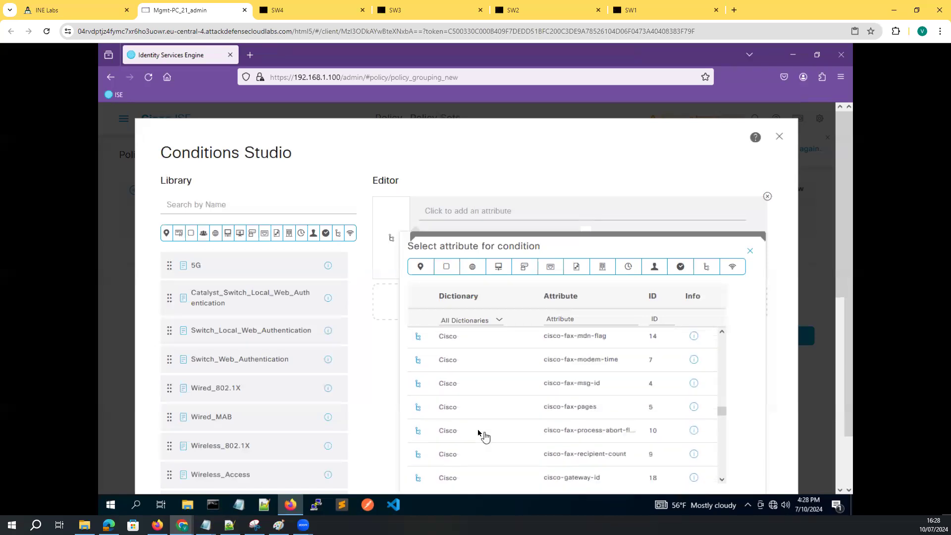
{"action": "scroll", "coordinate": [477, 435], "scroll_direction": "down", "scroll_amount": 5}
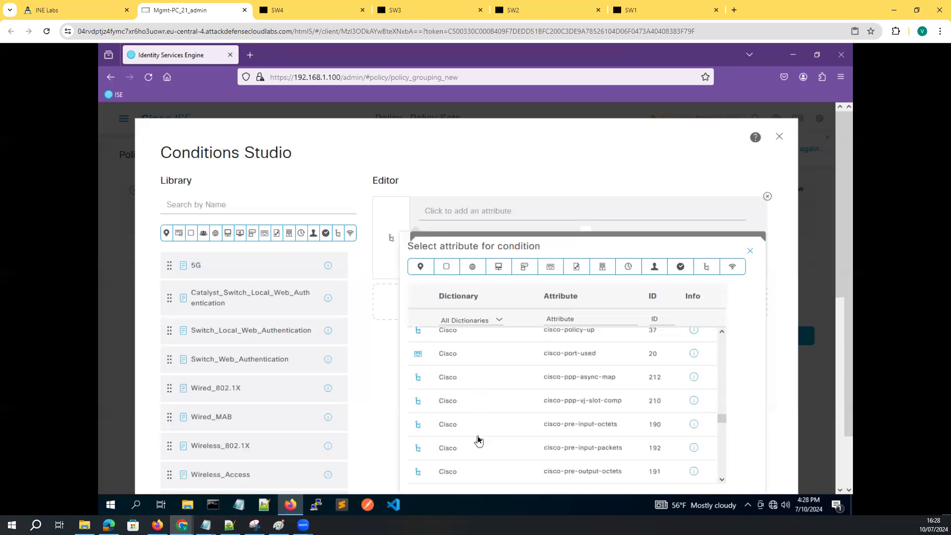
{"action": "scroll", "coordinate": [477, 436], "scroll_direction": "down", "scroll_amount": 6}
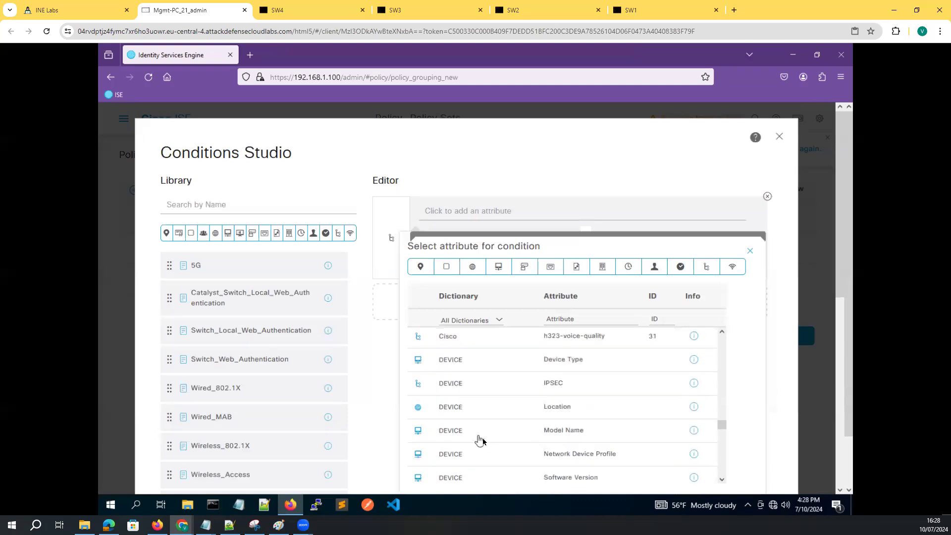
{"action": "left_click", "coordinate": [567, 355]}
Set the value to All Device Types#switches and apply the condition to the policy set
{"action": "left_click", "coordinate": [600, 240]}
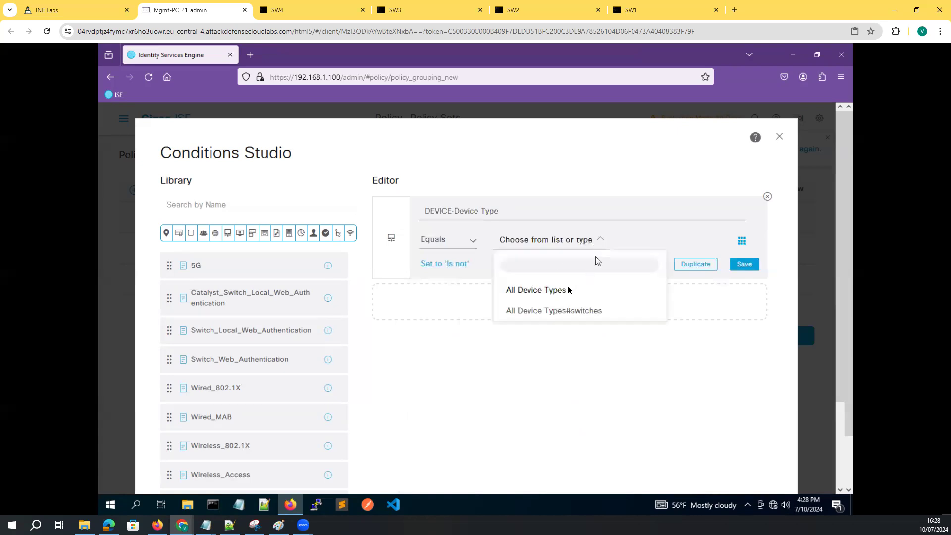
{"action": "left_click", "coordinate": [530, 311]}
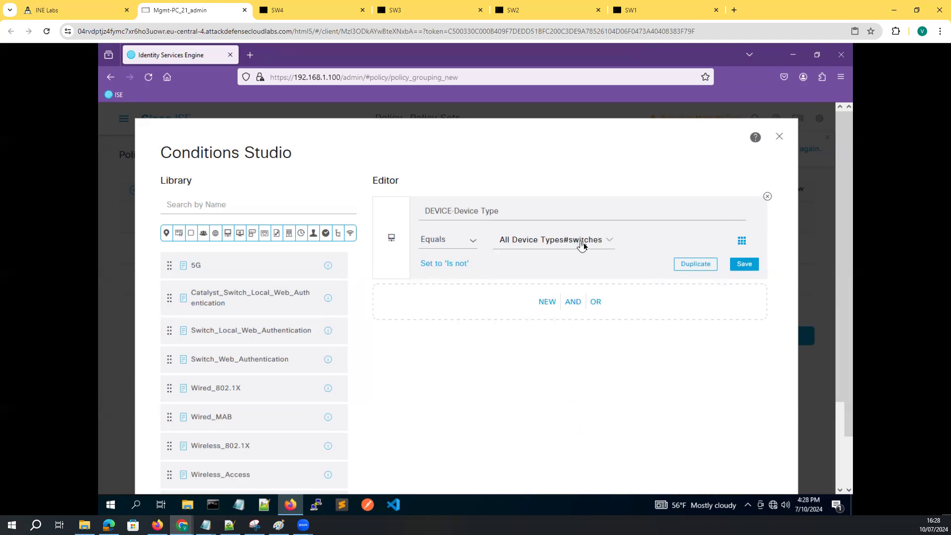
{"action": "left_click", "coordinate": [596, 239]}
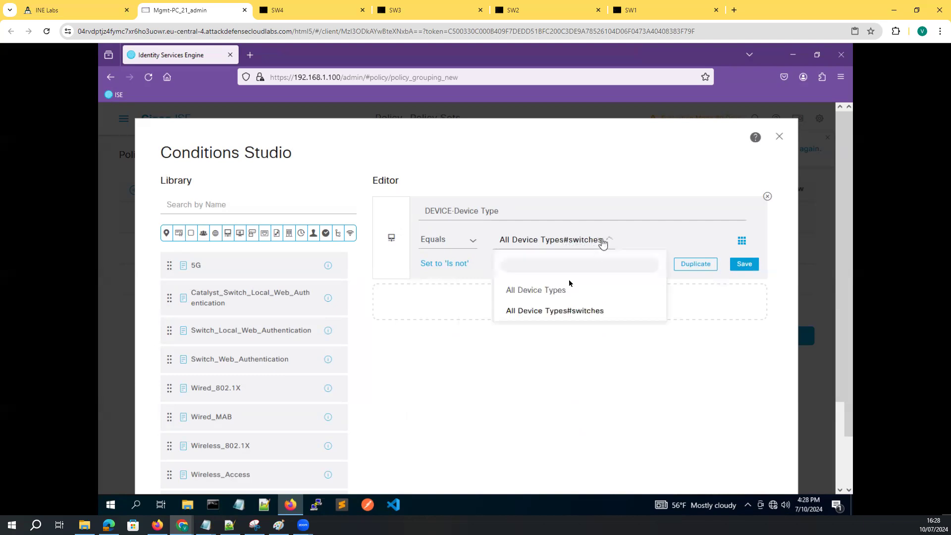
{"action": "left_click", "coordinate": [557, 313]}
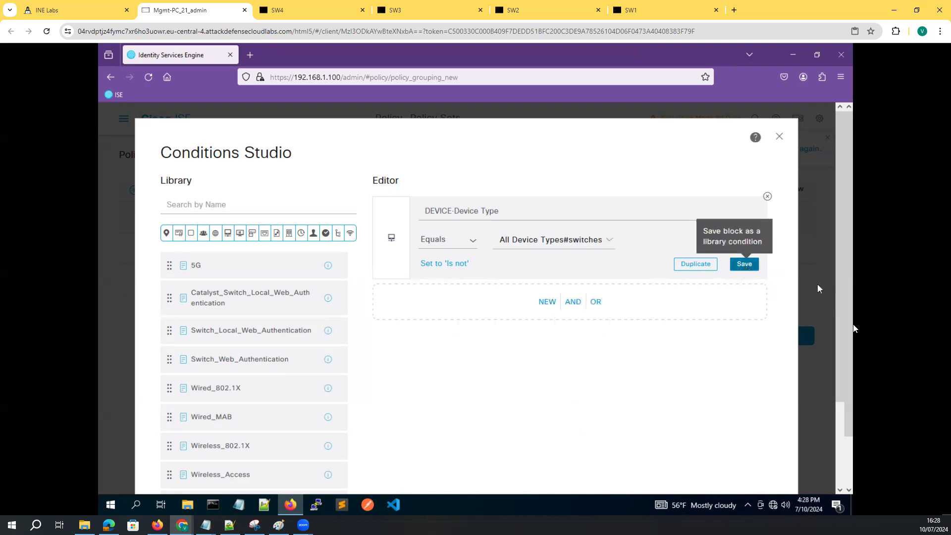
{"action": "scroll", "coordinate": [848, 362], "scroll_direction": "down", "scroll_amount": 2}
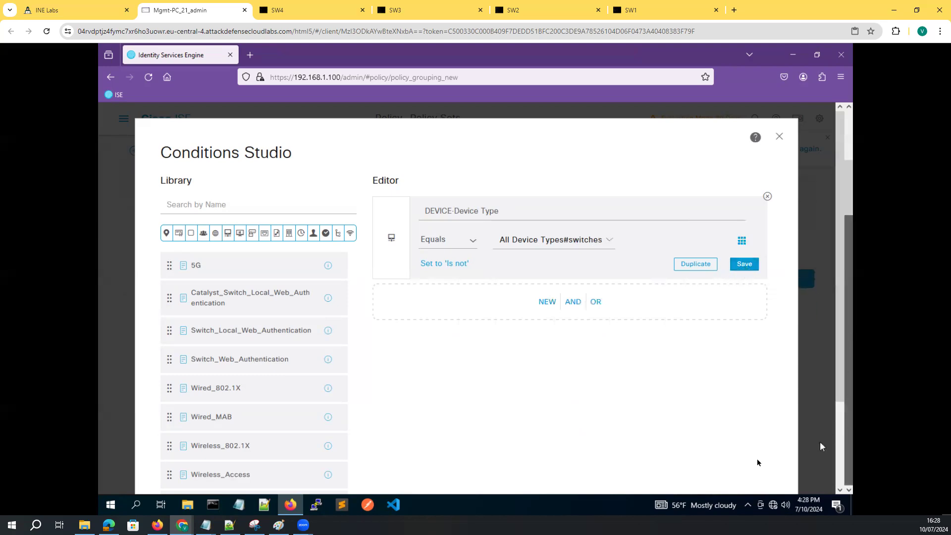
{"action": "scroll", "coordinate": [840, 396], "scroll_direction": "down", "scroll_amount": 3}
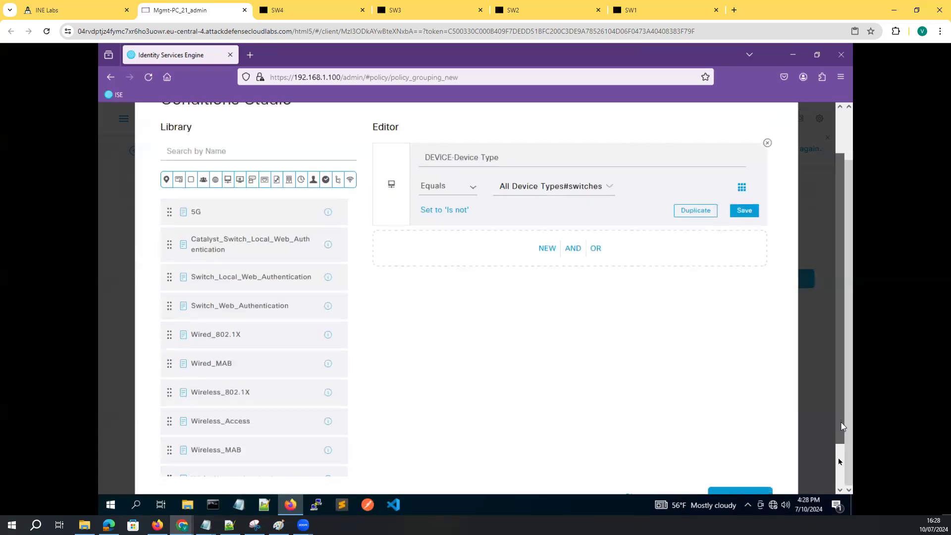
{"action": "left_click", "coordinate": [737, 447]}
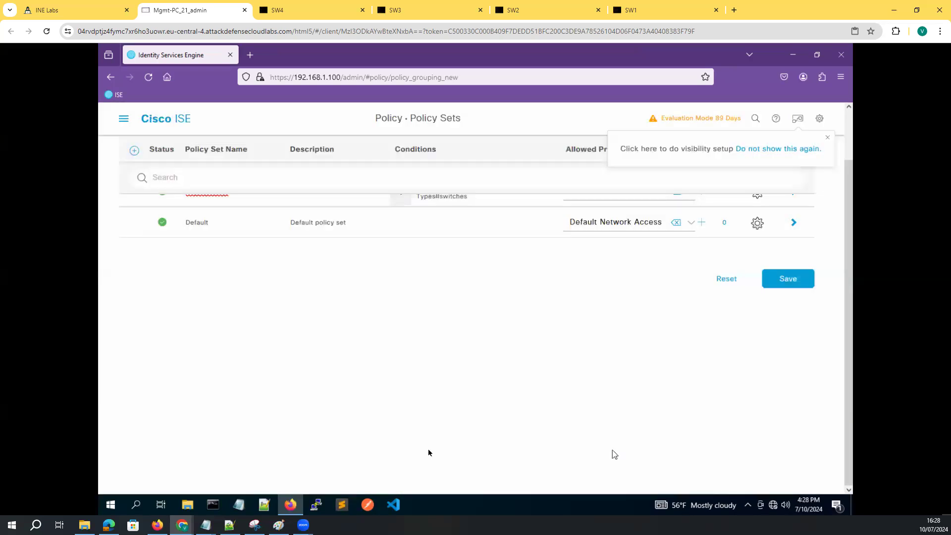
Scroll back up to the INE-Switches row and save the policy sets
{"action": "scroll", "coordinate": [376, 384], "scroll_direction": "up", "scroll_amount": 2}
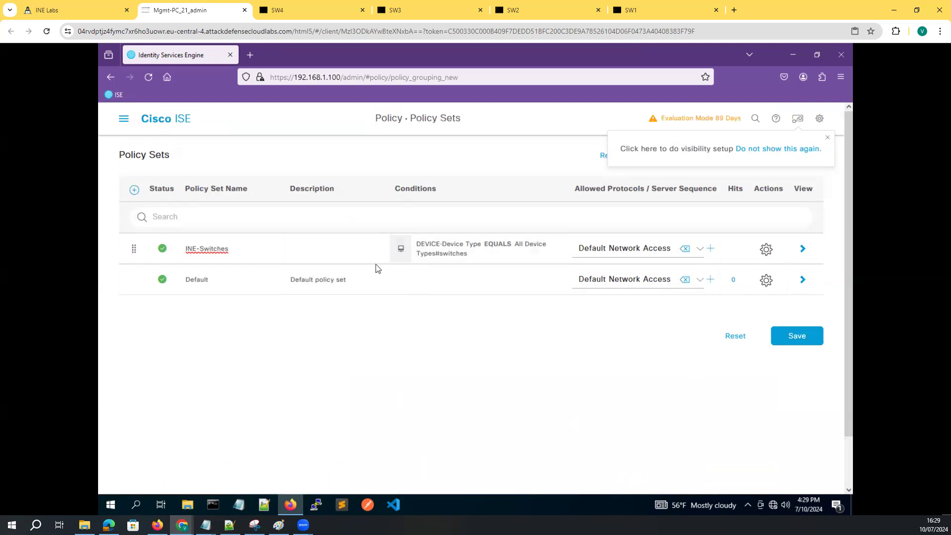
{"action": "left_click", "coordinate": [784, 341]}
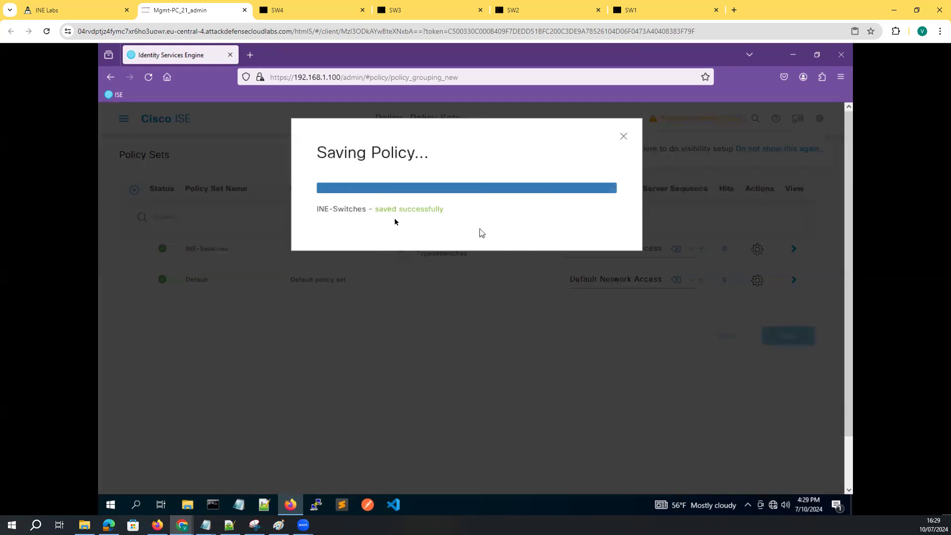
Dismiss the saved-successfully notice and open the INE-Switches policy set details page
{"action": "left_click", "coordinate": [621, 140]}
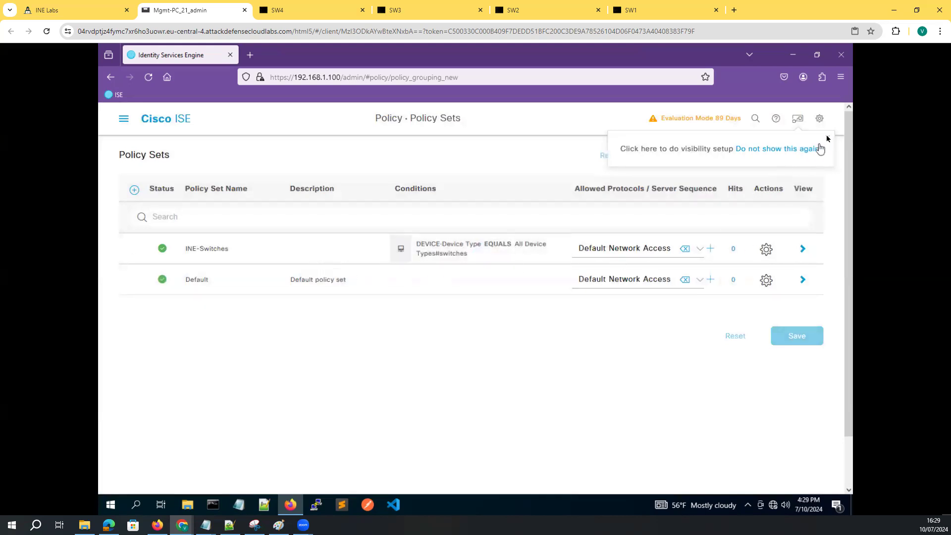
{"action": "left_click", "coordinate": [771, 254]}
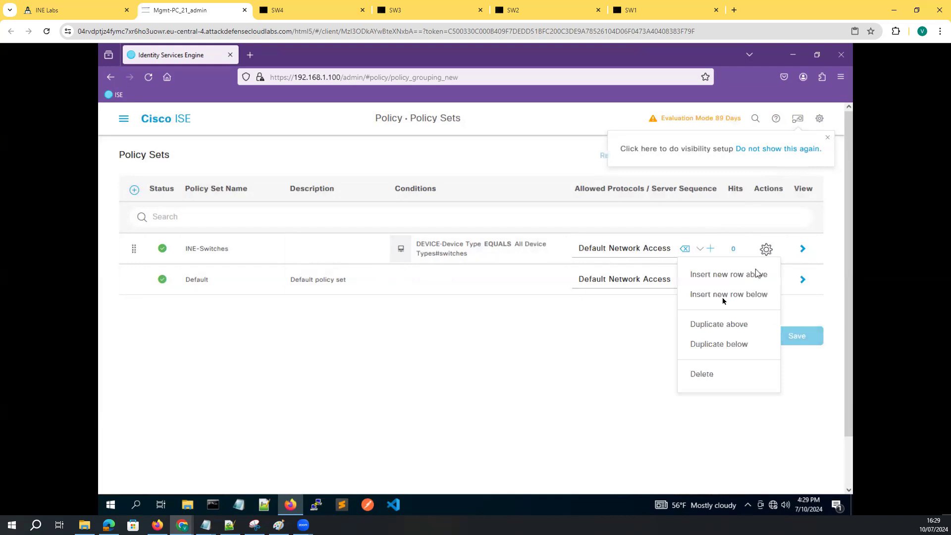
{"action": "left_click", "coordinate": [803, 248]}
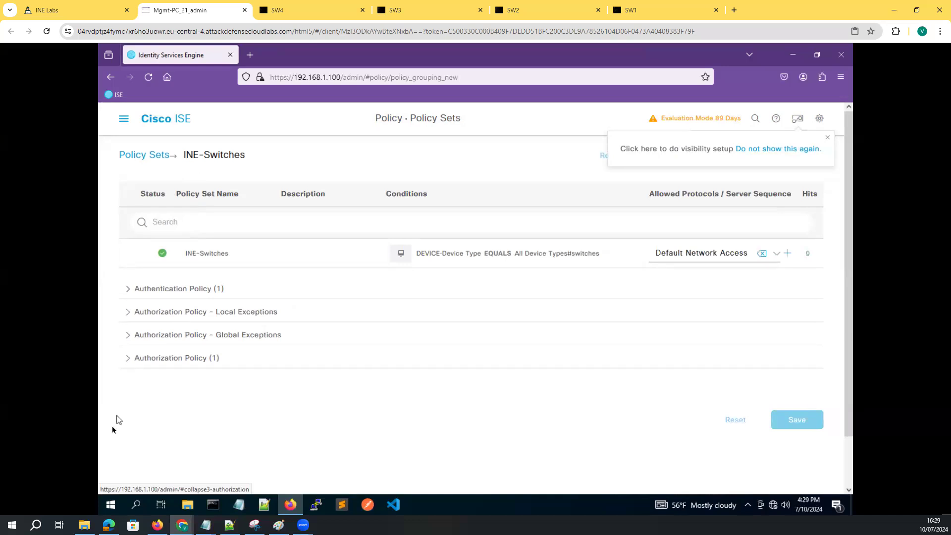
Add an authorization rule above Default and replace its name with 'INE - Network Admins'
{"action": "left_click", "coordinate": [127, 360]}
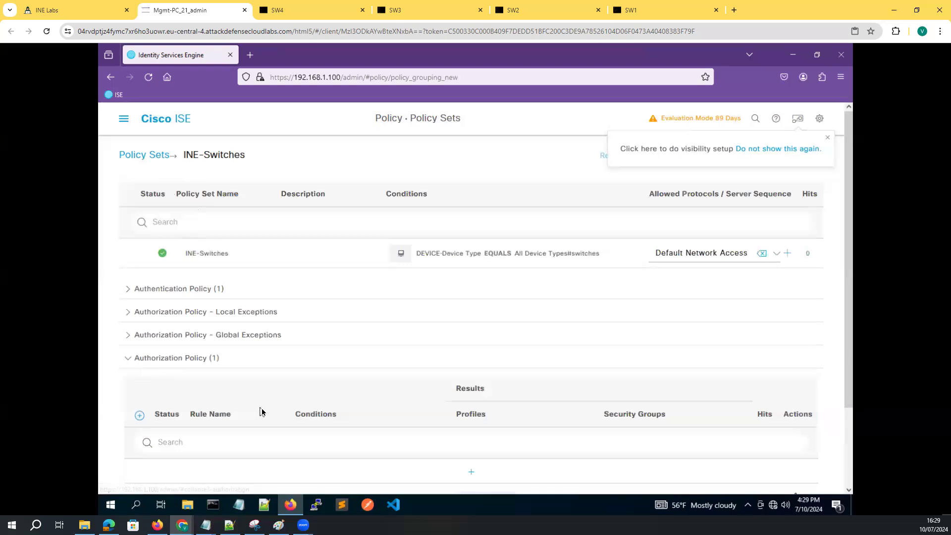
{"action": "scroll", "coordinate": [261, 408], "scroll_direction": "down", "scroll_amount": 1}
{"action": "scroll", "coordinate": [263, 412], "scroll_direction": "down", "scroll_amount": 3}
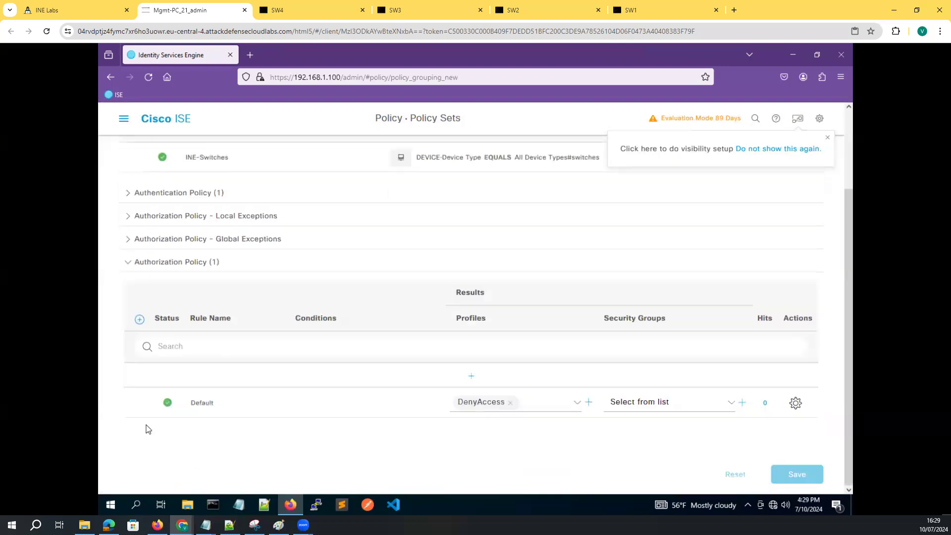
{"action": "left_click", "coordinate": [140, 319]}
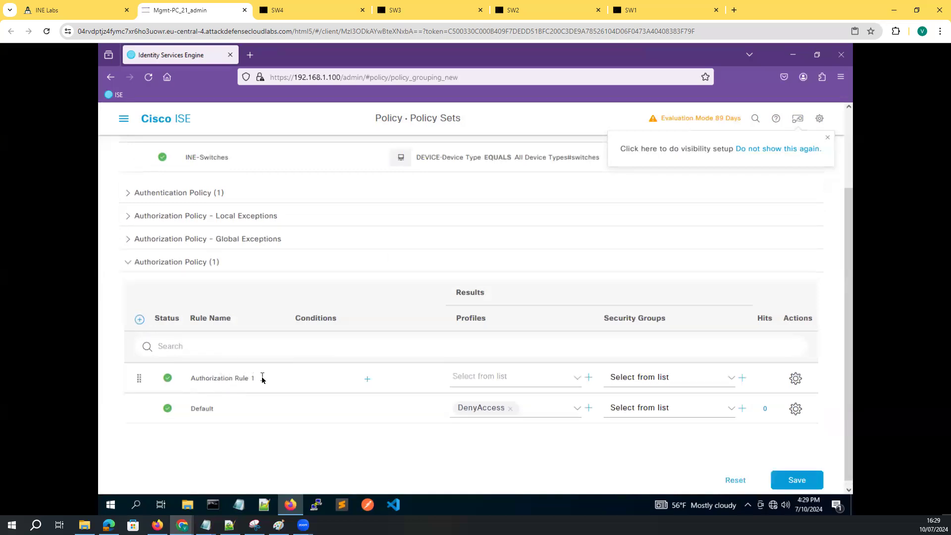
{"action": "left_click_drag", "start_coordinate": [259, 378], "coordinate": [143, 382]}
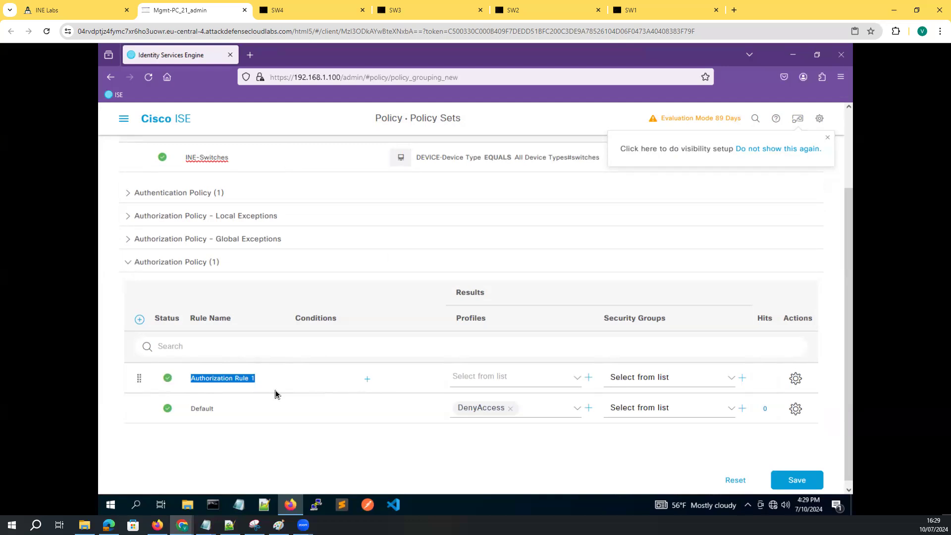
{"action": "type", "text": "INE - Network"}
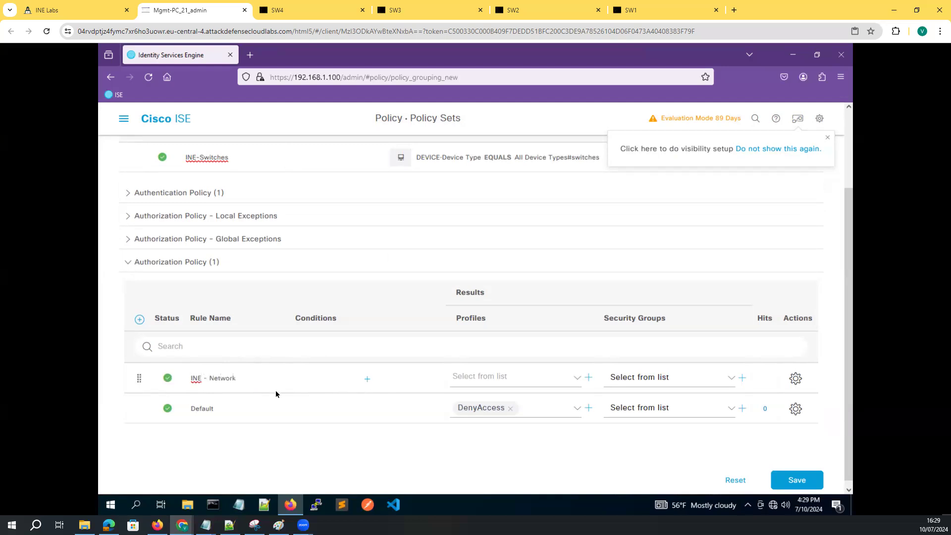
{"action": "type", "text": " AD"}
Open Conditions Studio for the new rule and pick the IdentityGroup Description attribute
{"action": "left_click", "coordinate": [367, 379]}
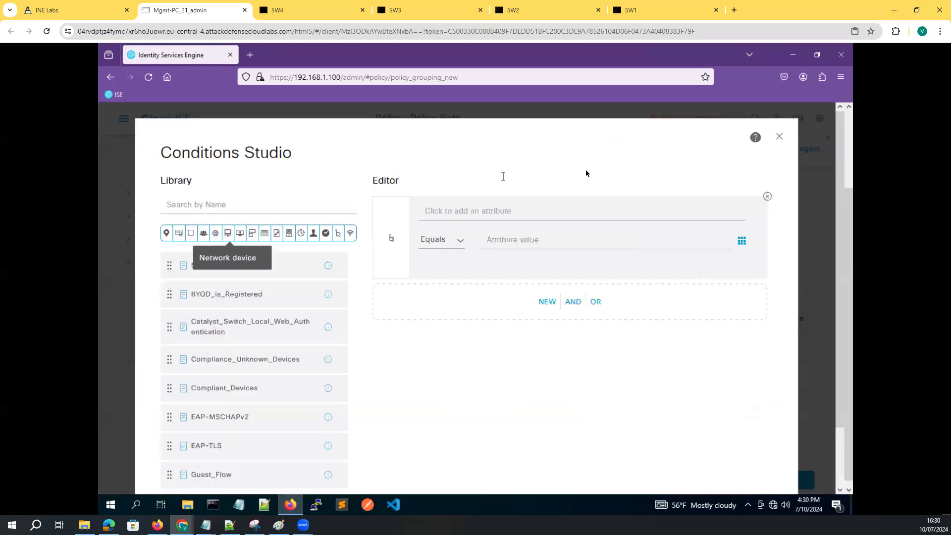
{"action": "left_click", "coordinate": [516, 219]}
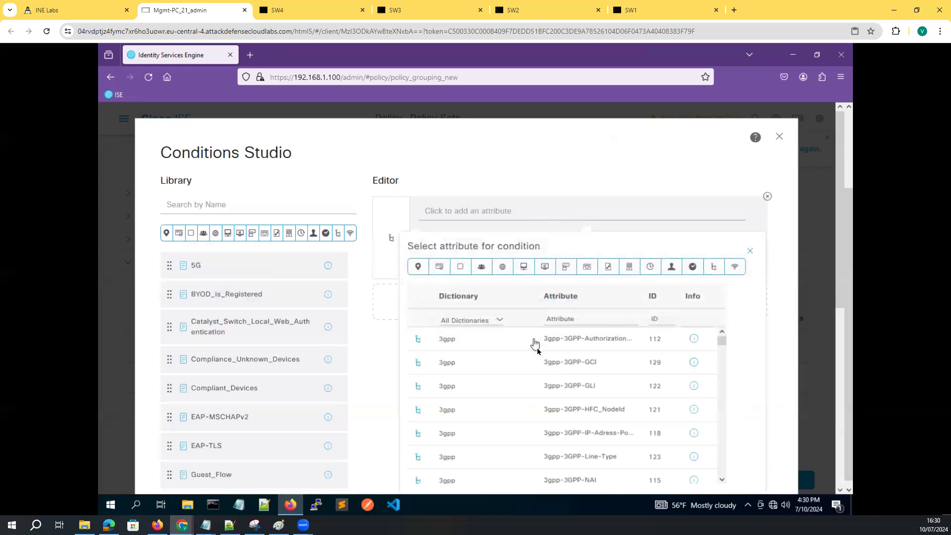
{"action": "scroll", "coordinate": [497, 394], "scroll_direction": "down", "scroll_amount": 3}
{"action": "scroll", "coordinate": [492, 379], "scroll_direction": "down", "scroll_amount": 5}
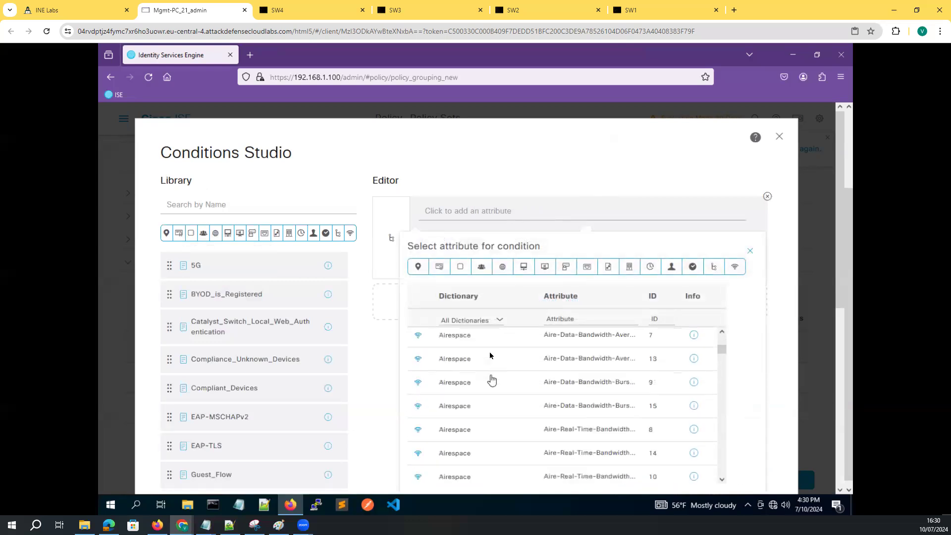
{"action": "scroll", "coordinate": [491, 423], "scroll_direction": "down", "scroll_amount": 3}
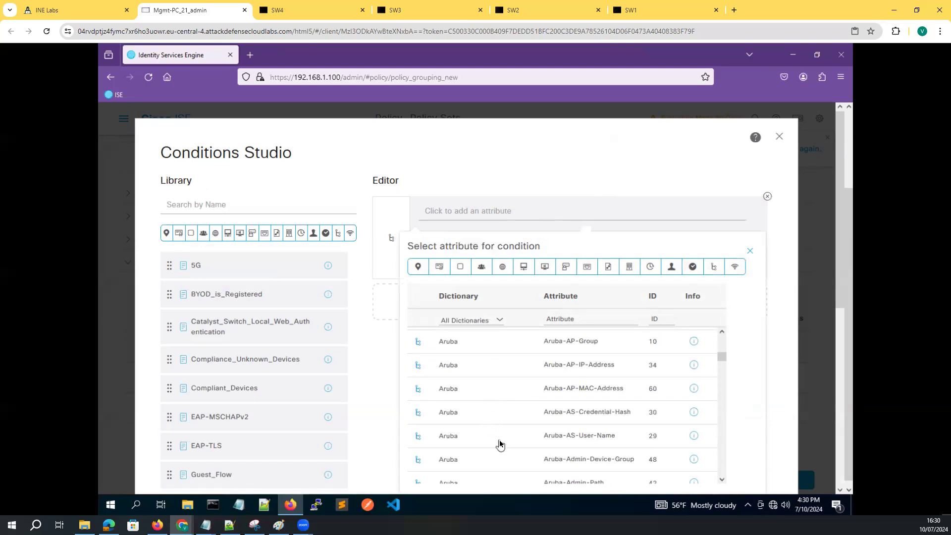
{"action": "scroll", "coordinate": [498, 443], "scroll_direction": "down", "scroll_amount": 3}
{"action": "scroll", "coordinate": [499, 440], "scroll_direction": "down", "scroll_amount": 8}
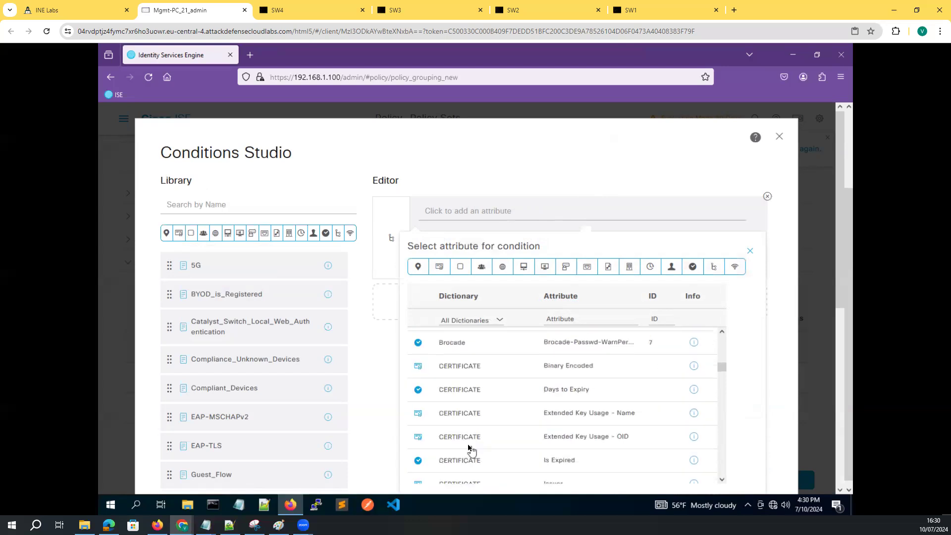
{"action": "scroll", "coordinate": [468, 444], "scroll_direction": "down", "scroll_amount": 5}
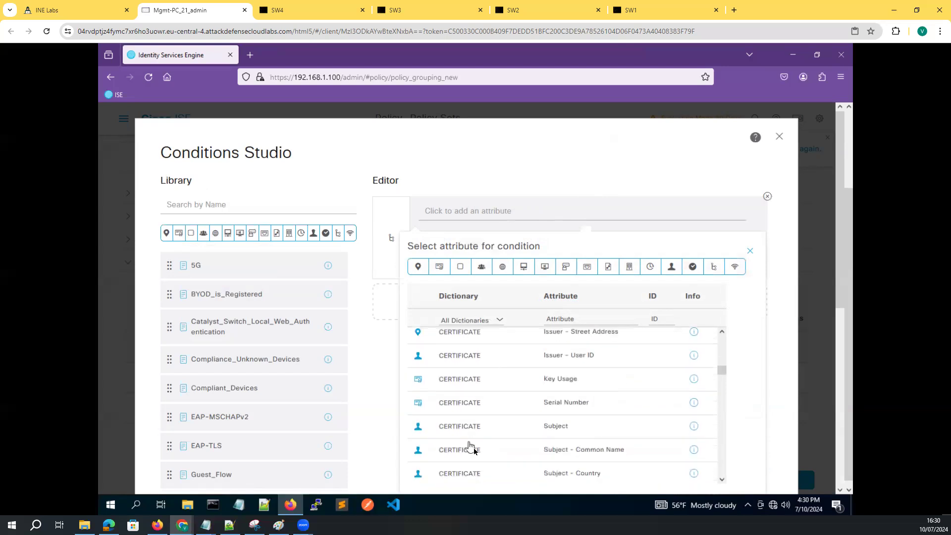
{"action": "scroll", "coordinate": [475, 442], "scroll_direction": "down", "scroll_amount": 15}
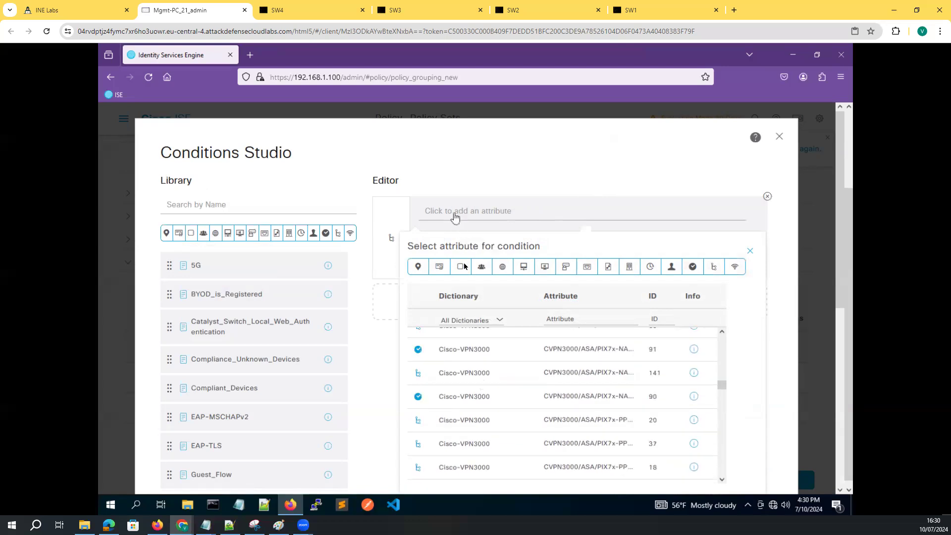
{"action": "scroll", "coordinate": [484, 436], "scroll_direction": "down", "scroll_amount": 5}
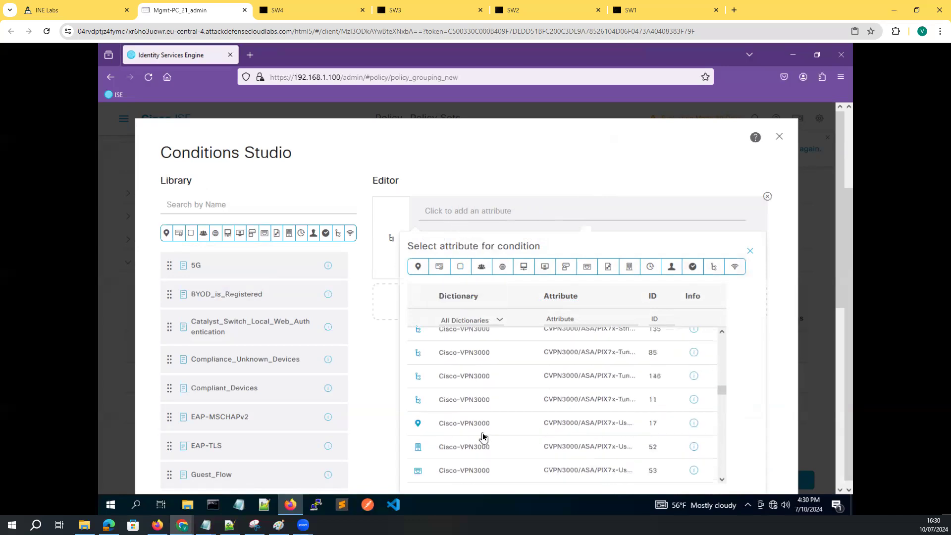
{"action": "scroll", "coordinate": [484, 435], "scroll_direction": "down", "scroll_amount": 2}
{"action": "scroll", "coordinate": [484, 434], "scroll_direction": "down", "scroll_amount": 10}
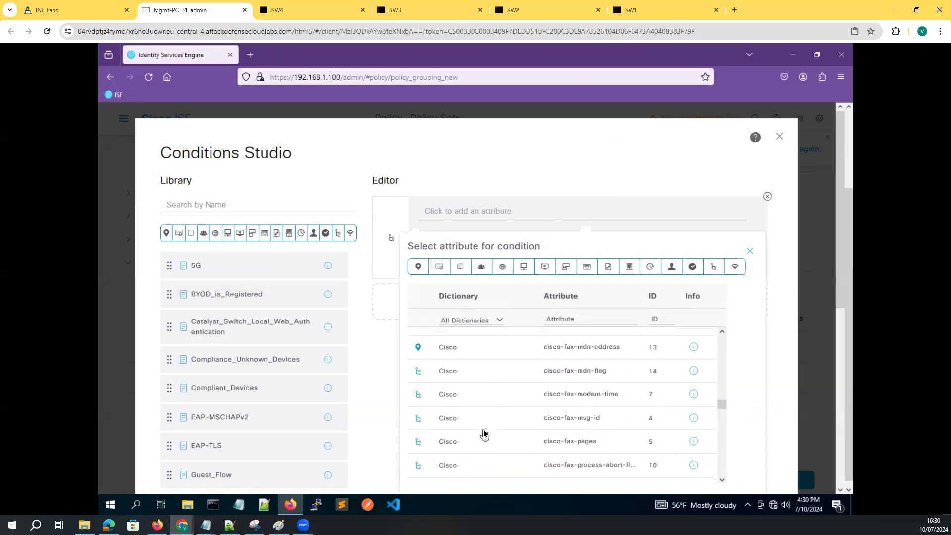
{"action": "scroll", "coordinate": [484, 434], "scroll_direction": "down", "scroll_amount": 10}
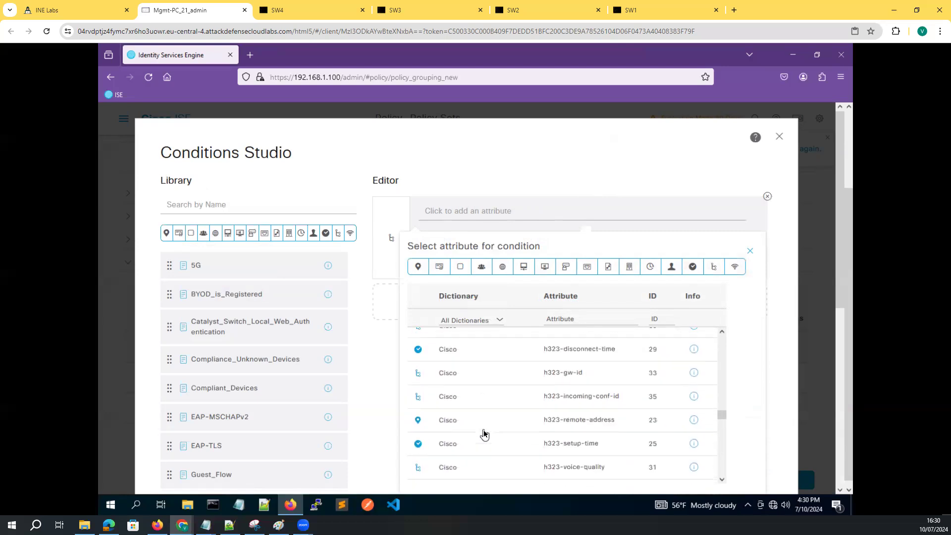
{"action": "scroll", "coordinate": [485, 434], "scroll_direction": "down", "scroll_amount": 3}
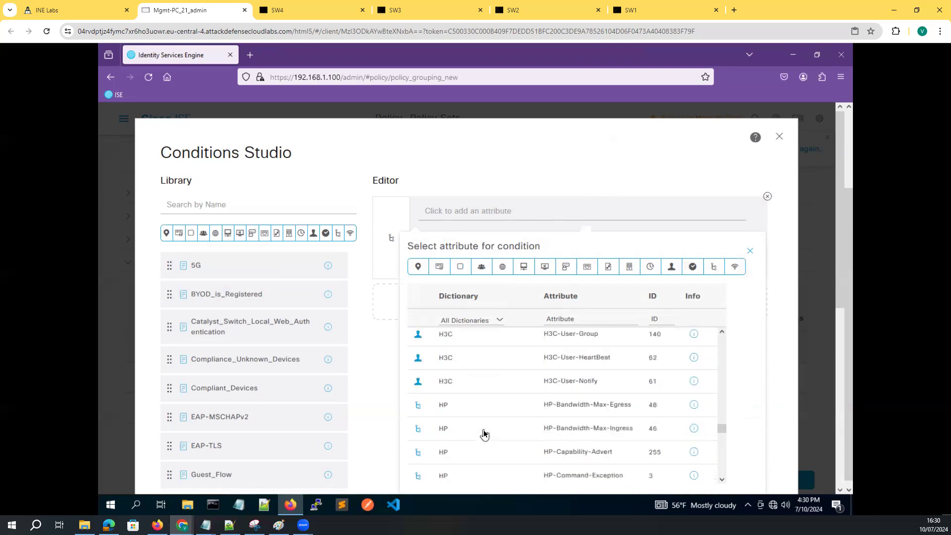
{"action": "scroll", "coordinate": [484, 434], "scroll_direction": "down", "scroll_amount": 10}
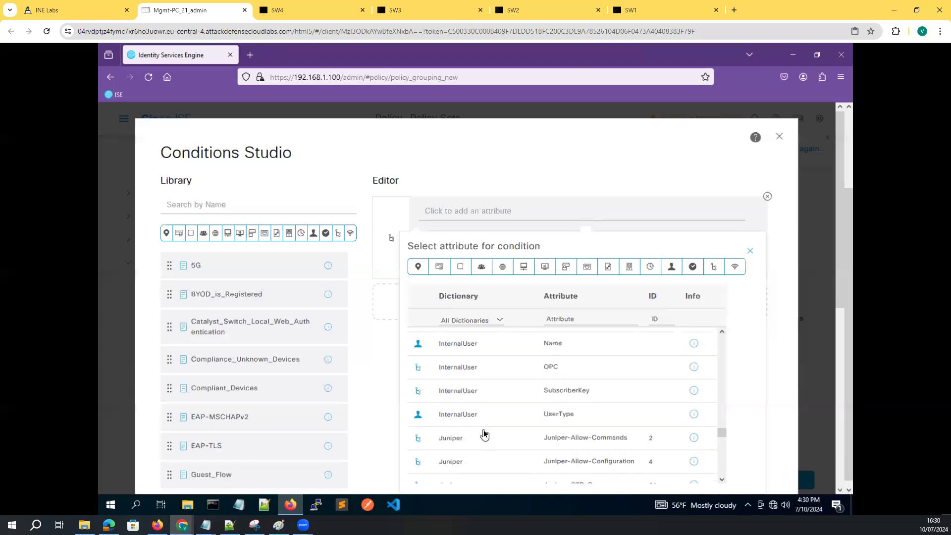
{"action": "scroll", "coordinate": [485, 434], "scroll_direction": "up", "scroll_amount": 3}
{"action": "scroll", "coordinate": [483, 436], "scroll_direction": "up", "scroll_amount": 3}
{"action": "scroll", "coordinate": [483, 440], "scroll_direction": "down", "scroll_amount": 1}
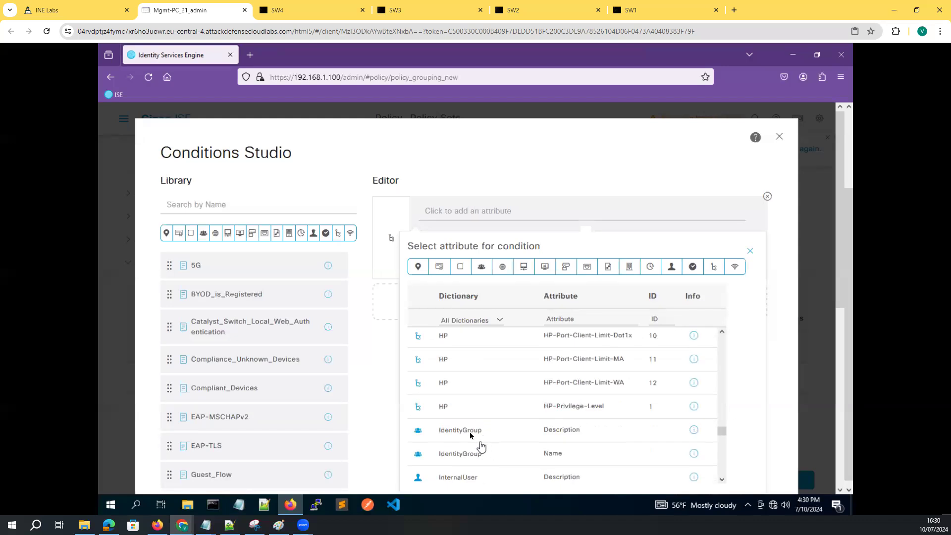
{"action": "right_click", "coordinate": [462, 434]}
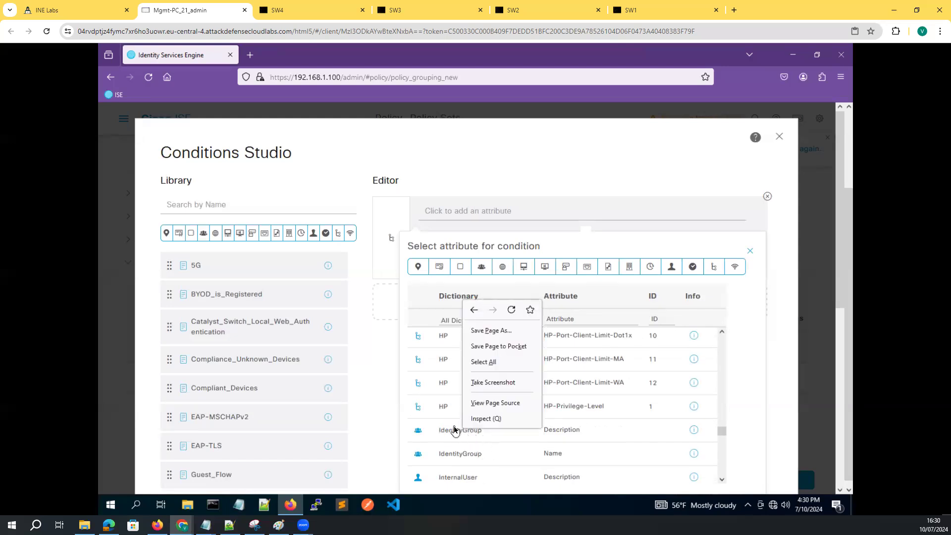
{"action": "key", "text": "Escape"}
{"action": "left_click", "coordinate": [455, 430]}
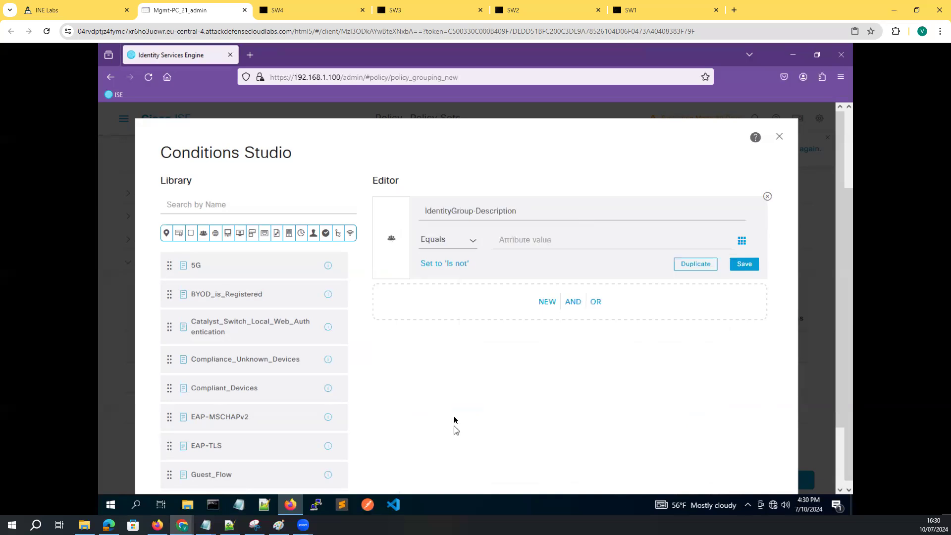
Change the condition's attribute to IdentityGroup Name
{"action": "left_click", "coordinate": [519, 217]}
{"action": "scroll", "coordinate": [470, 435], "scroll_direction": "down", "scroll_amount": 10}
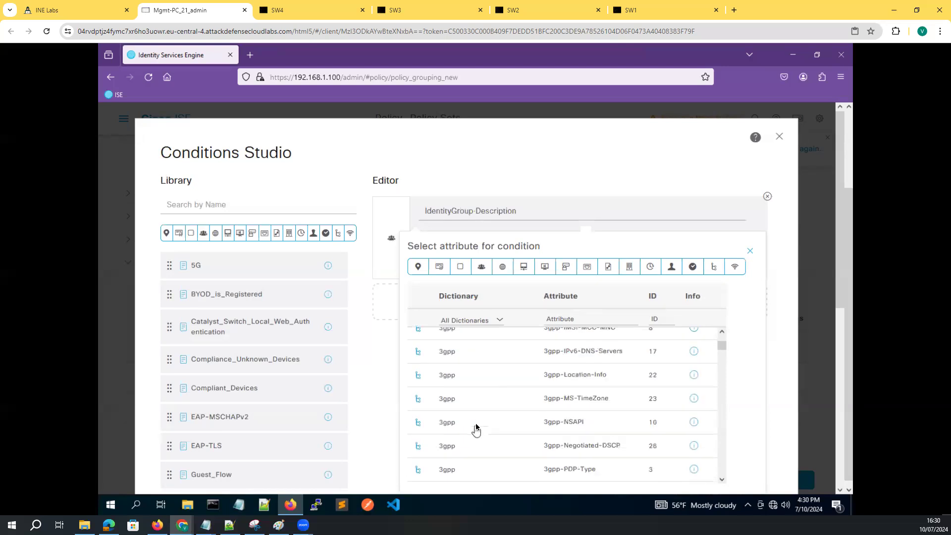
{"action": "scroll", "coordinate": [480, 431], "scroll_direction": "down", "scroll_amount": 3}
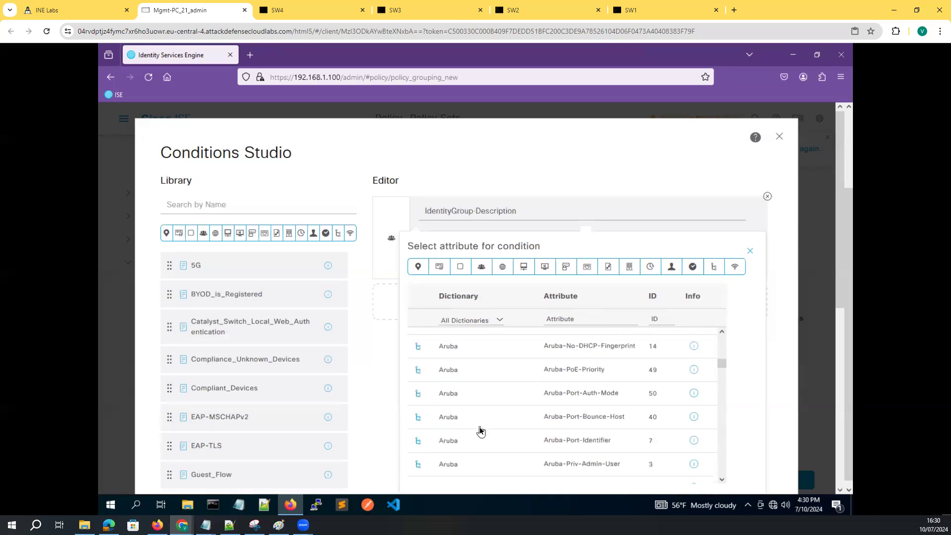
{"action": "scroll", "coordinate": [481, 430], "scroll_direction": "down", "scroll_amount": 15}
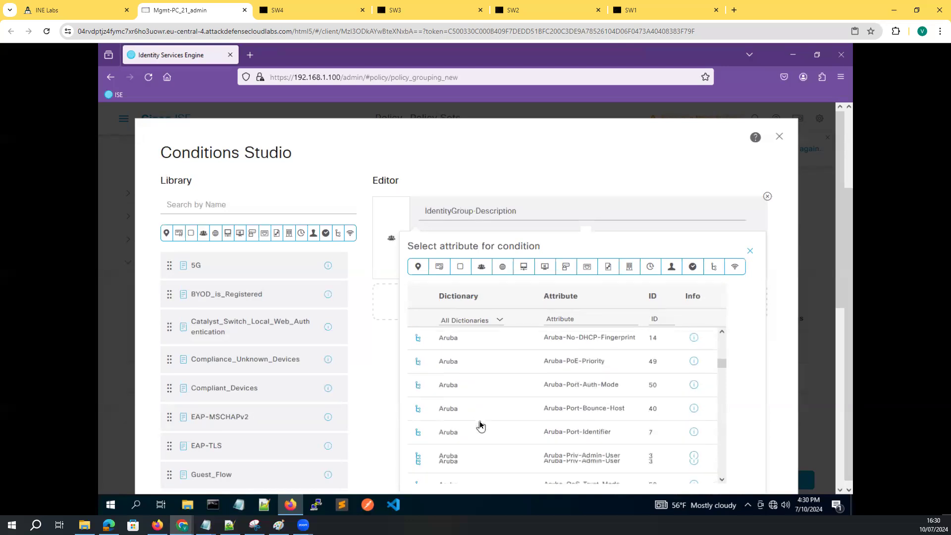
{"action": "scroll", "coordinate": [484, 426], "scroll_direction": "down", "scroll_amount": 5}
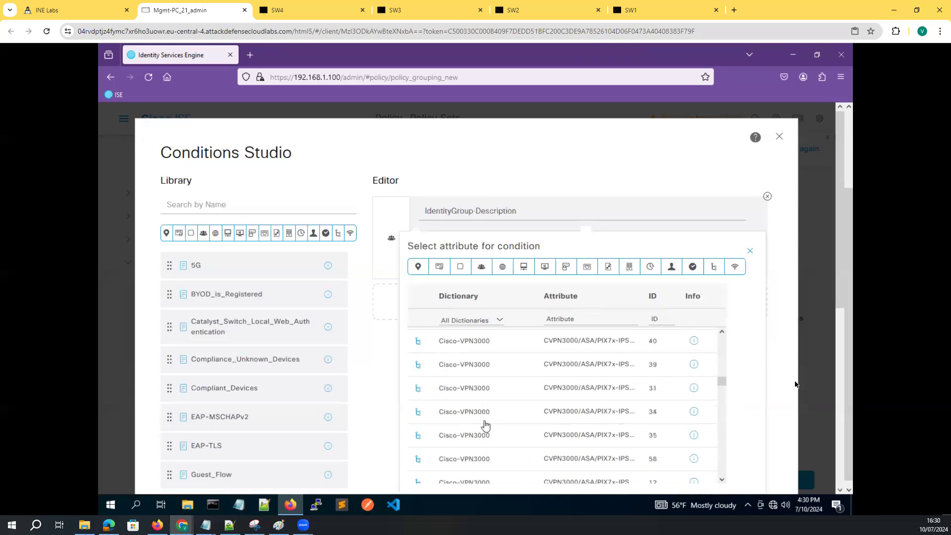
{"action": "left_click_drag", "start_coordinate": [722, 384], "coordinate": [722, 440]}
{"action": "scroll", "coordinate": [492, 440], "scroll_direction": "up", "scroll_amount": 8}
{"action": "scroll", "coordinate": [491, 438], "scroll_direction": "up", "scroll_amount": 8}
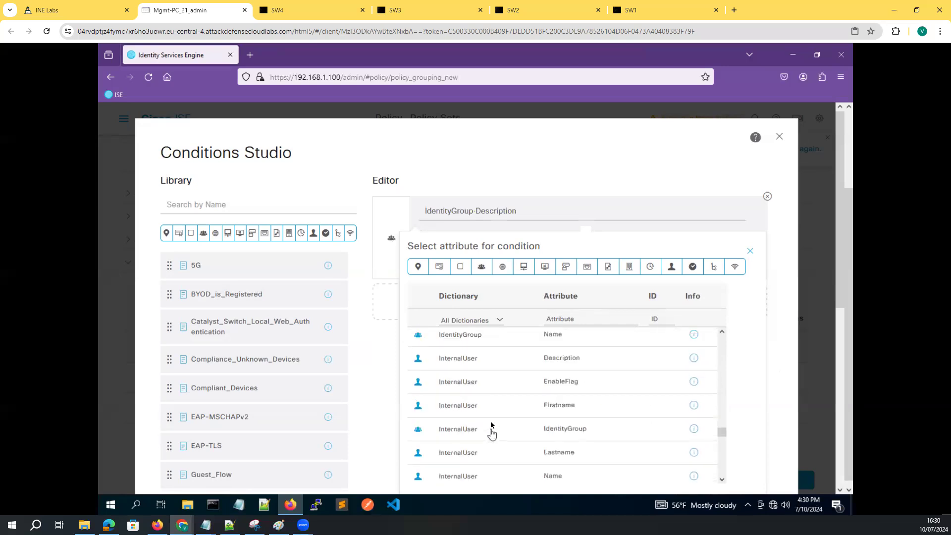
{"action": "scroll", "coordinate": [492, 426], "scroll_direction": "down", "scroll_amount": 2}
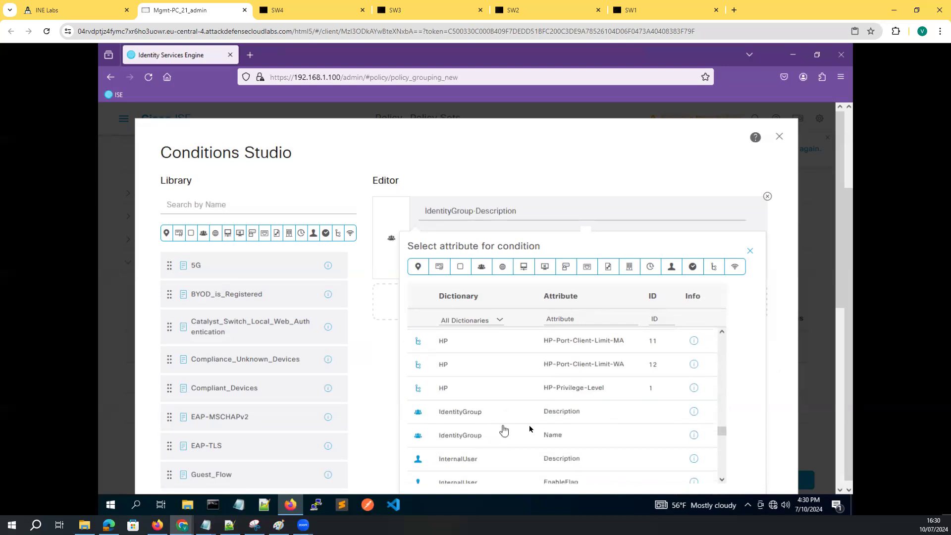
{"action": "left_click", "coordinate": [541, 437]}
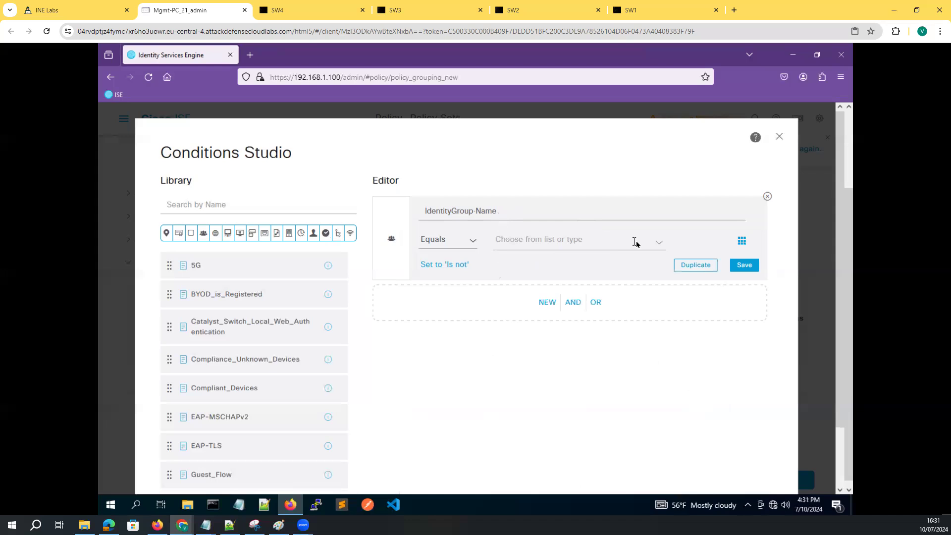
Set the condition value to User Identity Groups:INE-NETWORK-ADMIN and apply it to the rule
{"action": "left_click", "coordinate": [660, 248]}
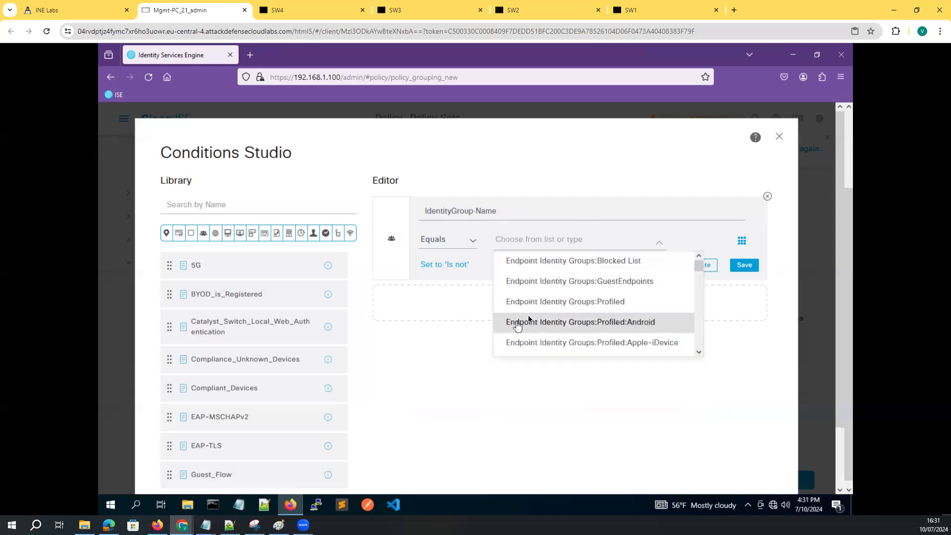
{"action": "scroll", "coordinate": [543, 316], "scroll_direction": "down", "scroll_amount": 10}
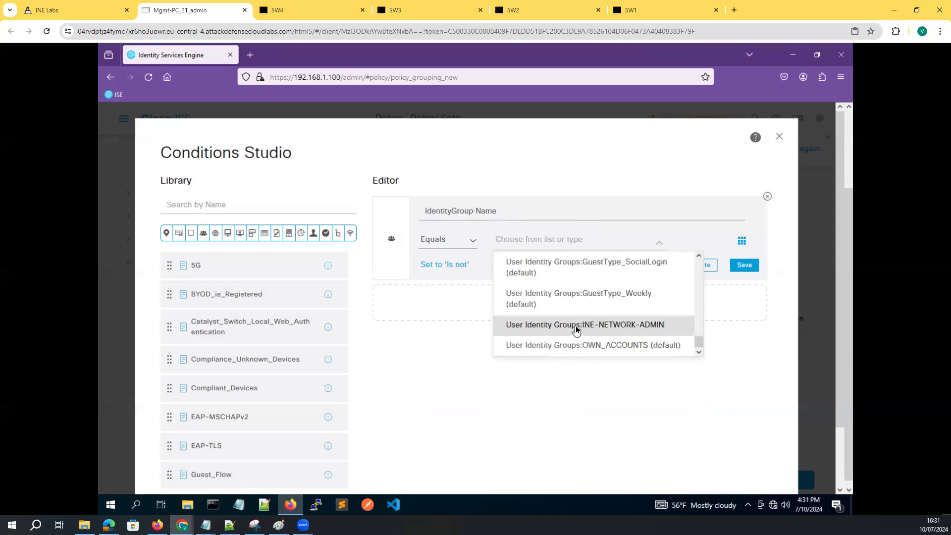
{"action": "left_click", "coordinate": [563, 328]}
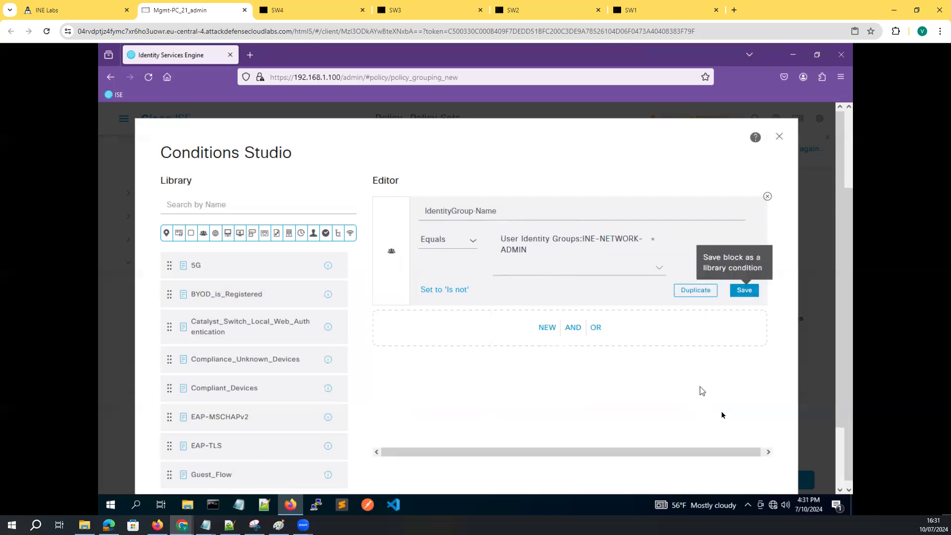
{"action": "scroll", "coordinate": [778, 386], "scroll_direction": "down", "scroll_amount": 3}
{"action": "left_click", "coordinate": [751, 448]}
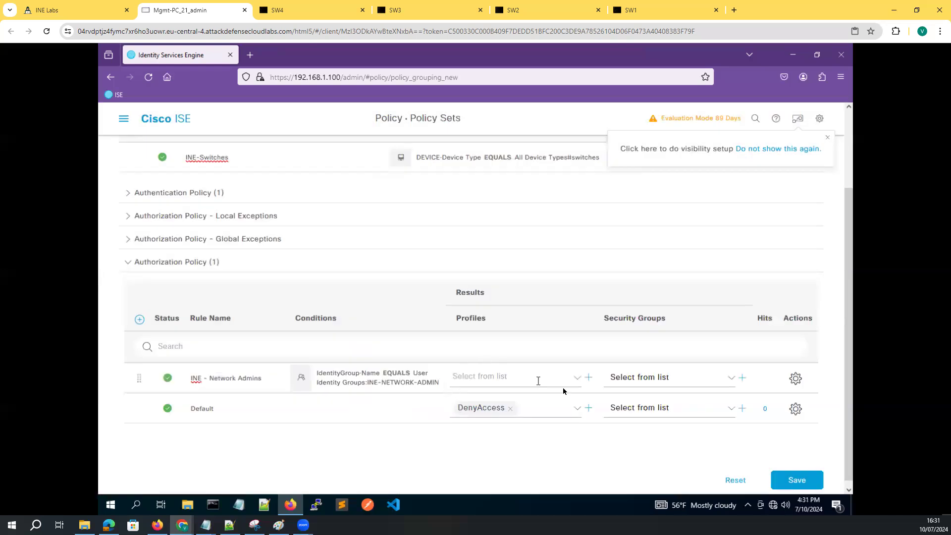
Assign the INE-NETWORK authorization profile to the INE - Network Admins rule
{"action": "left_click", "coordinate": [577, 377]}
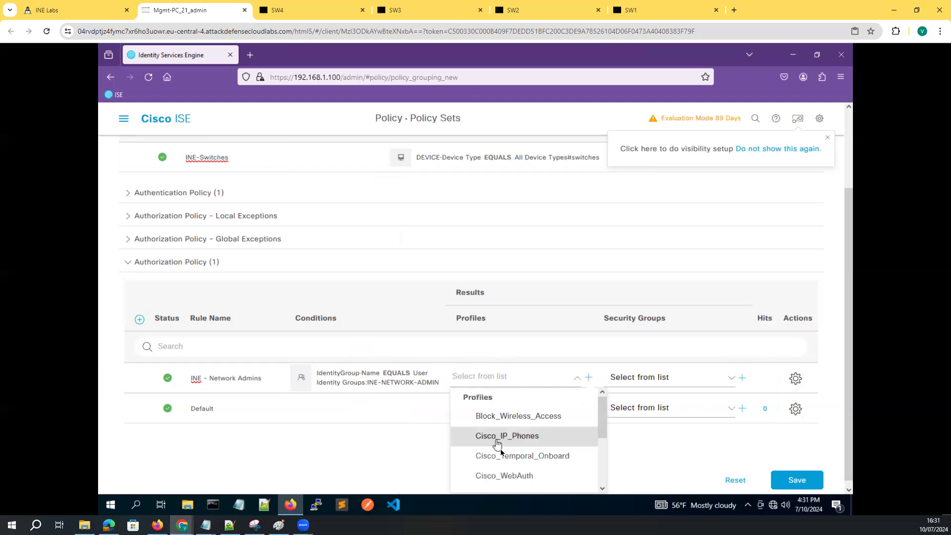
{"action": "scroll", "coordinate": [560, 461], "scroll_direction": "down", "scroll_amount": 2}
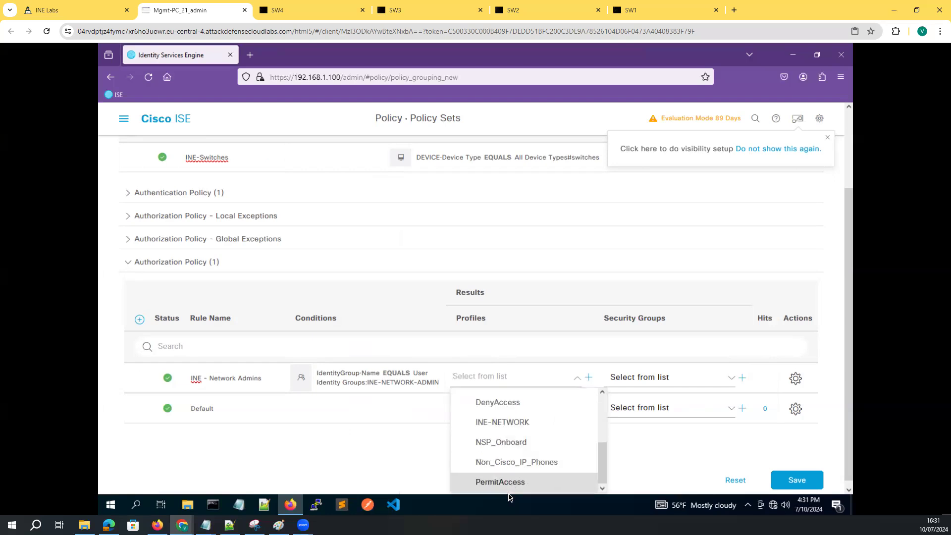
{"action": "left_click", "coordinate": [494, 423]}
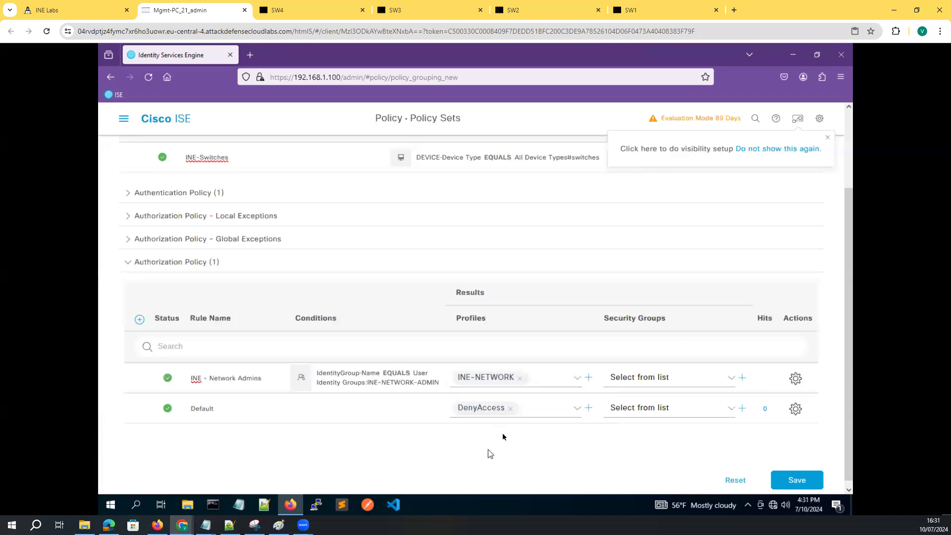
Browse the security groups list and close it without selecting any group
{"action": "left_click", "coordinate": [631, 390]}
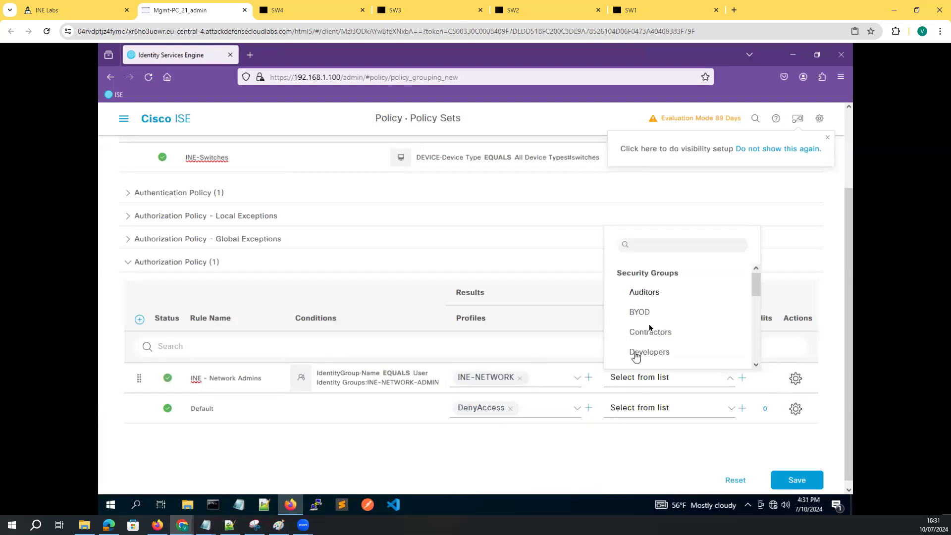
{"action": "scroll", "coordinate": [652, 325], "scroll_direction": "down", "scroll_amount": 5}
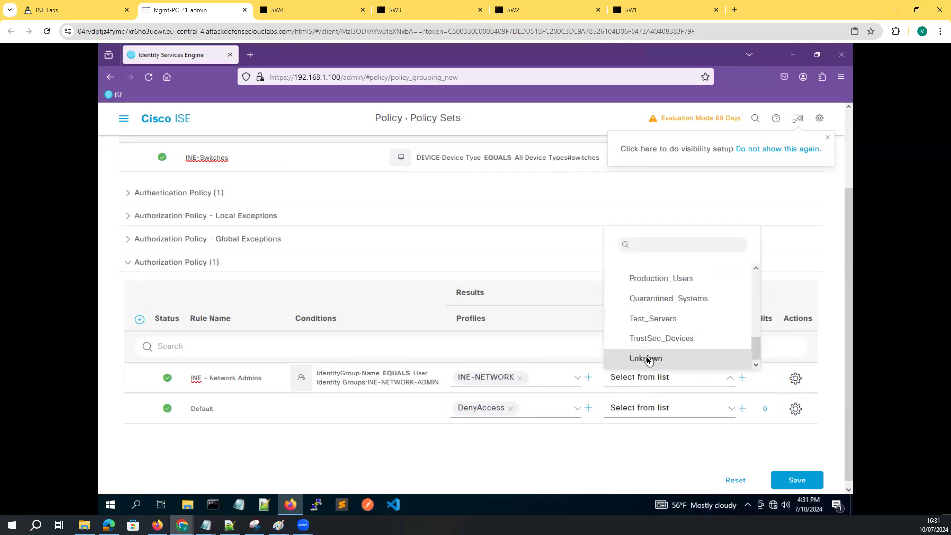
{"action": "scroll", "coordinate": [648, 332], "scroll_direction": "up", "scroll_amount": 3}
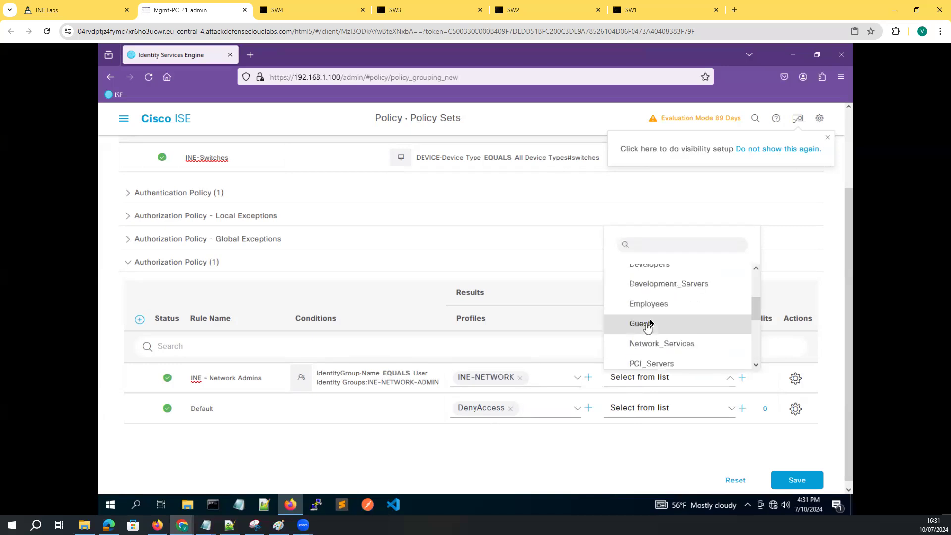
{"action": "scroll", "coordinate": [652, 347], "scroll_direction": "up", "scroll_amount": 3}
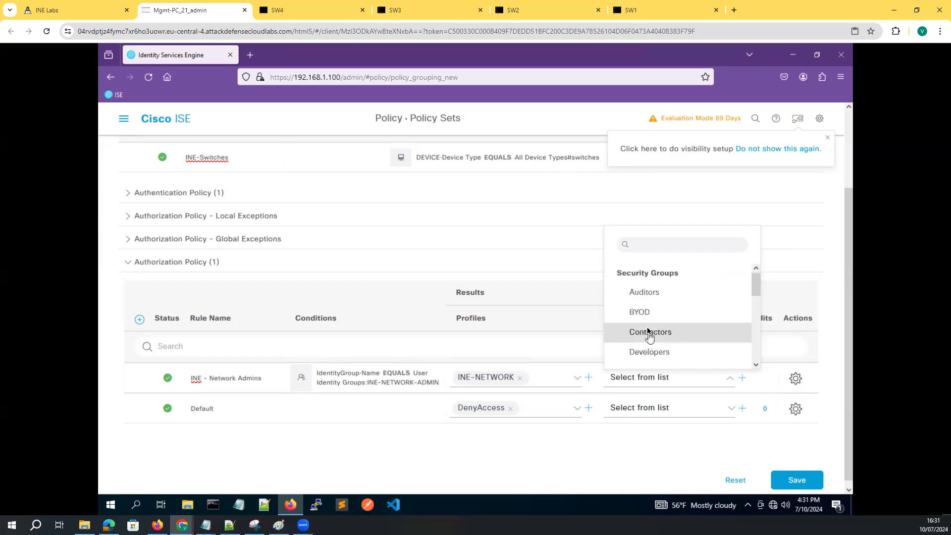
{"action": "scroll", "coordinate": [650, 325], "scroll_direction": "down", "scroll_amount": 5}
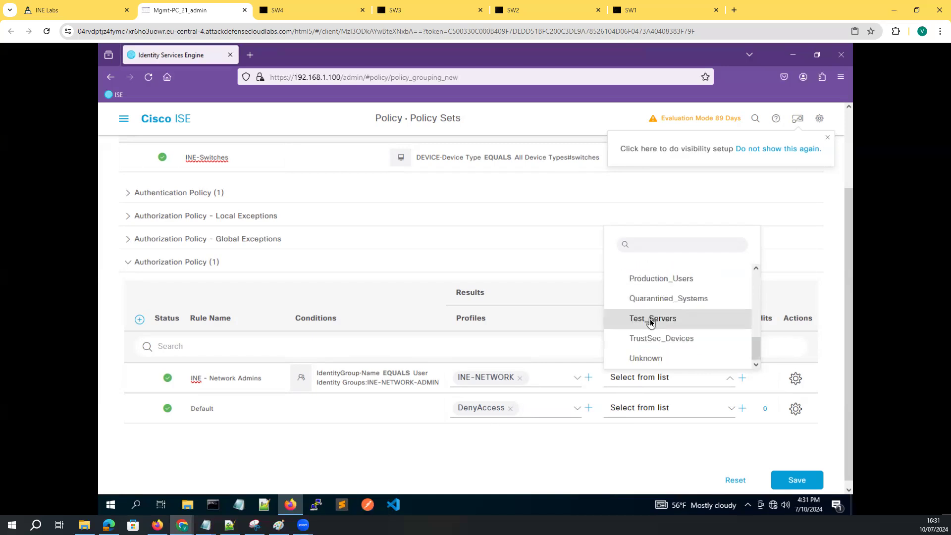
{"action": "scroll", "coordinate": [649, 324], "scroll_direction": "up", "scroll_amount": 5}
{"action": "left_click", "coordinate": [793, 479]}
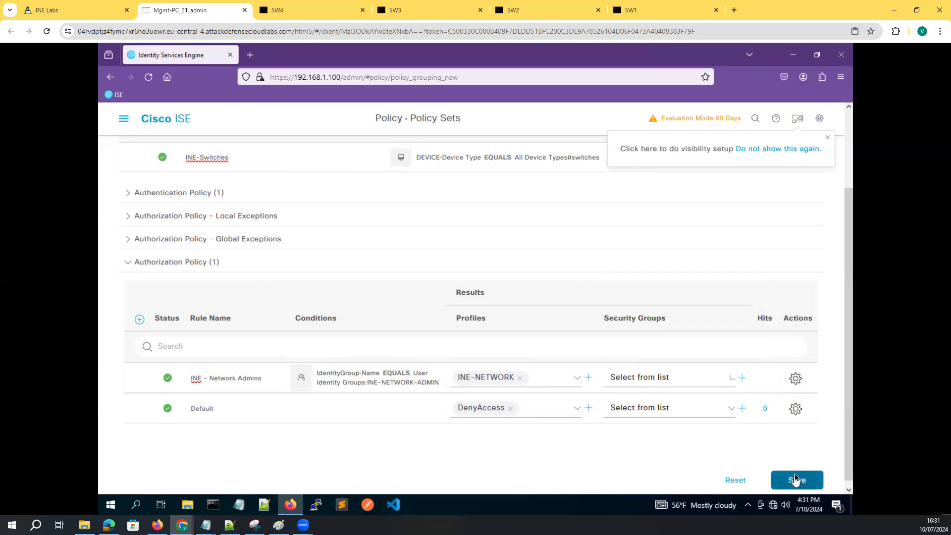
Save the policy set, then review the authorization and authentication policy sections
{"action": "left_click", "coordinate": [797, 480]}
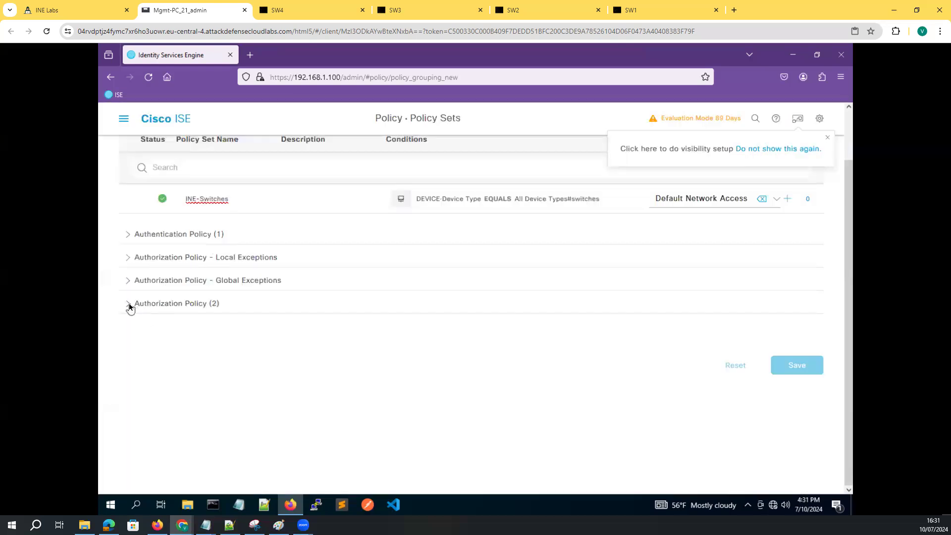
{"action": "left_click", "coordinate": [130, 306]}
{"action": "left_click", "coordinate": [128, 233]}
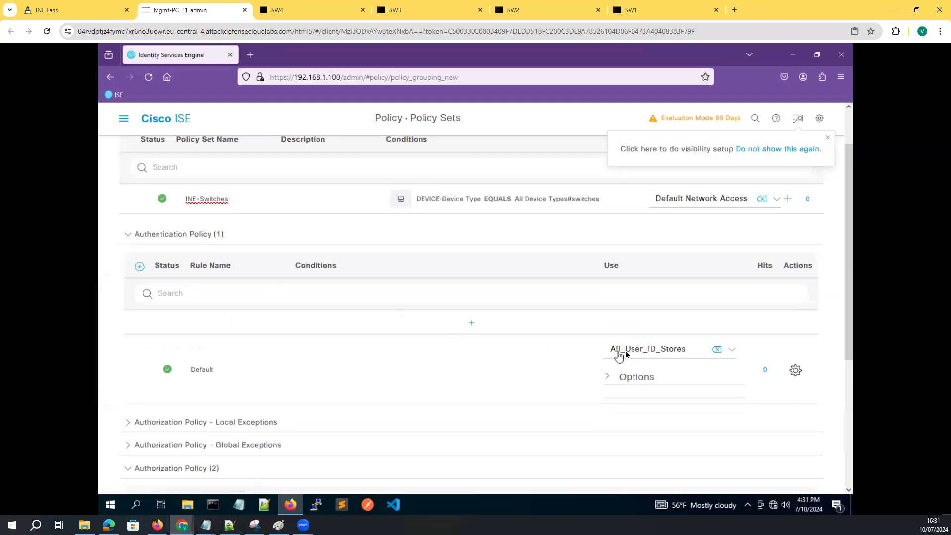
{"action": "left_click", "coordinate": [130, 237]}
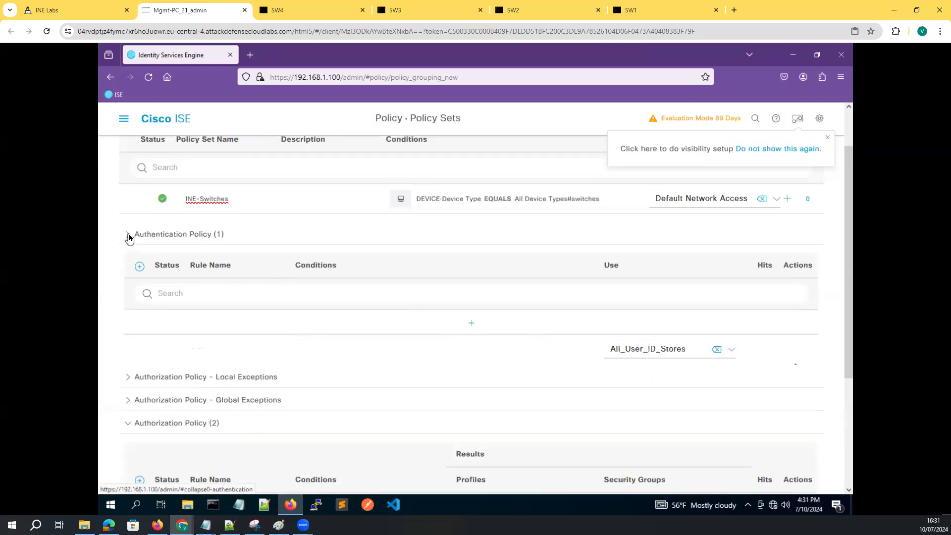
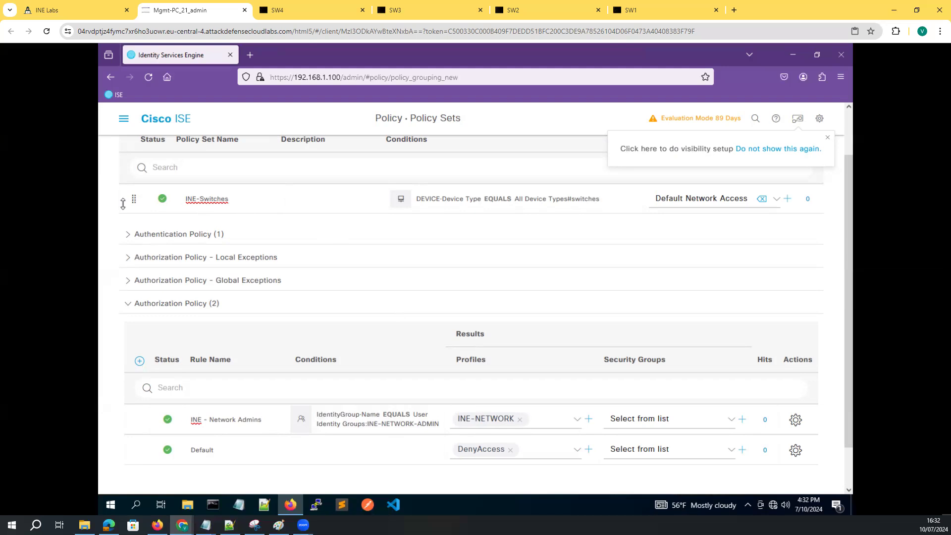
Navigate to the Authorization Profiles list under Policy Elements > Results > Authorization
{"action": "left_click", "coordinate": [124, 119]}
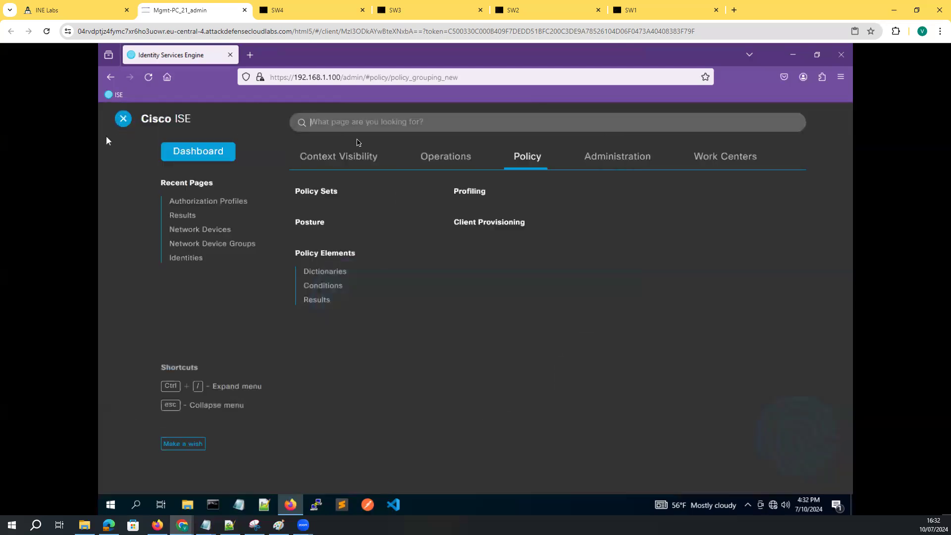
{"action": "left_click", "coordinate": [317, 300]}
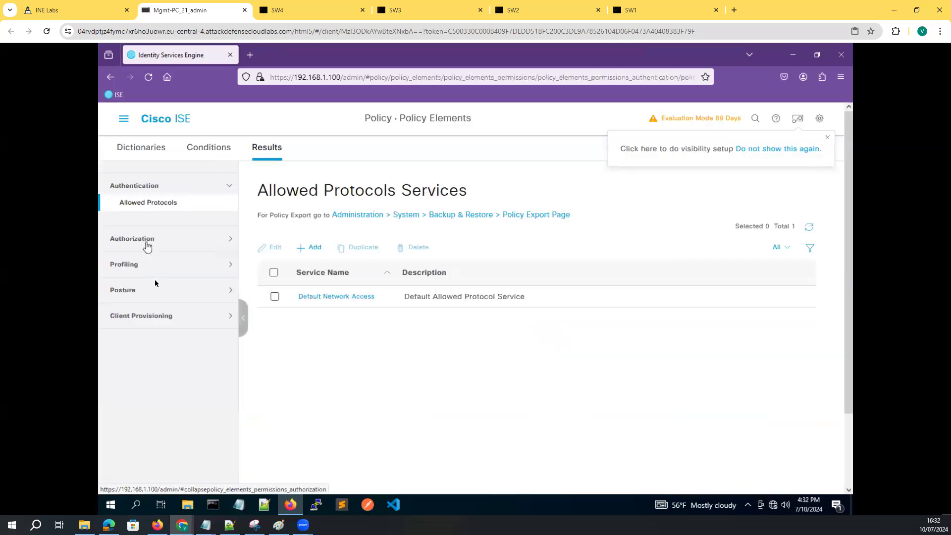
{"action": "left_click", "coordinate": [147, 240]}
{"action": "left_click", "coordinate": [151, 228]}
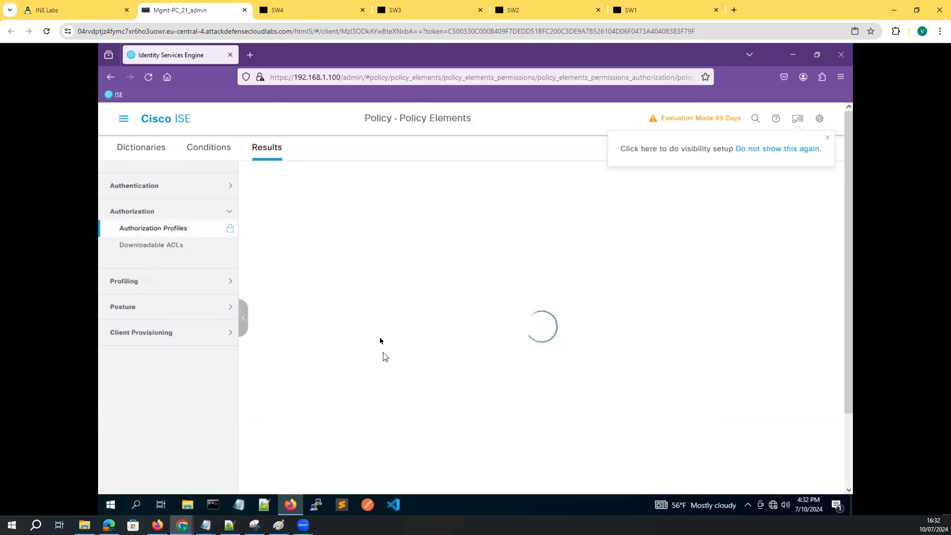
{"action": "scroll", "coordinate": [359, 381], "scroll_direction": "down", "scroll_amount": 3}
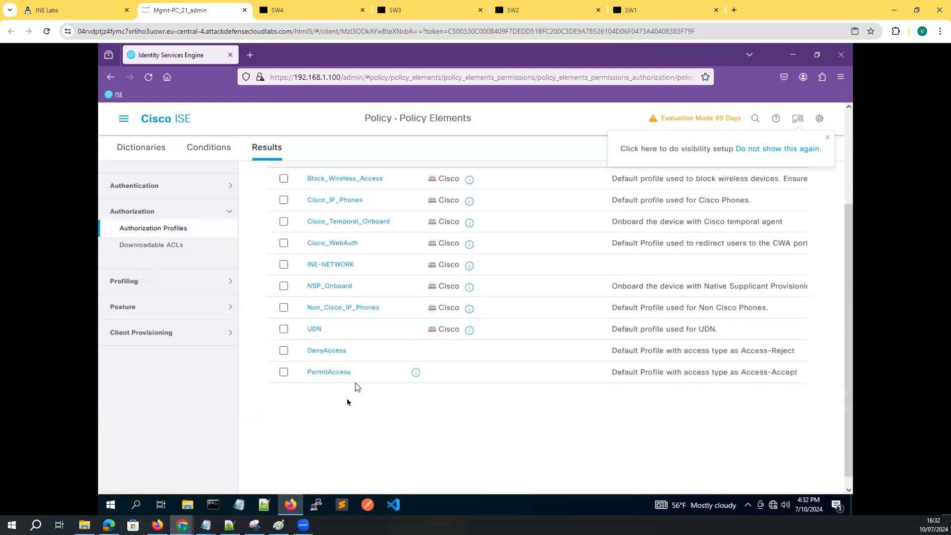
Open the INE-NETWORK profile and scroll through its attributes, including cisco-av-pair priv-lvl=15
{"action": "left_click", "coordinate": [331, 264]}
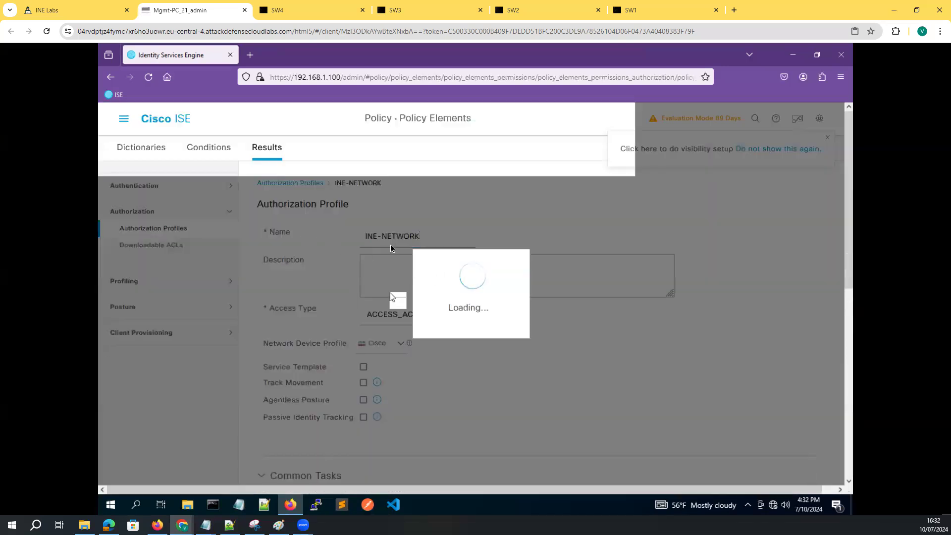
{"action": "scroll", "coordinate": [434, 367], "scroll_direction": "down", "scroll_amount": 6}
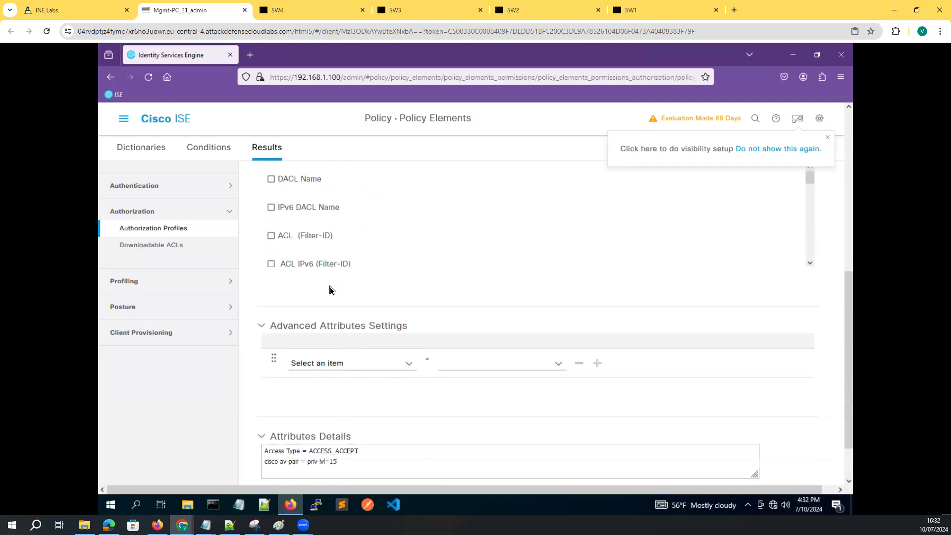
{"action": "scroll", "coordinate": [382, 276], "scroll_direction": "up", "scroll_amount": 2}
{"action": "scroll", "coordinate": [365, 332], "scroll_direction": "down", "scroll_amount": 3}
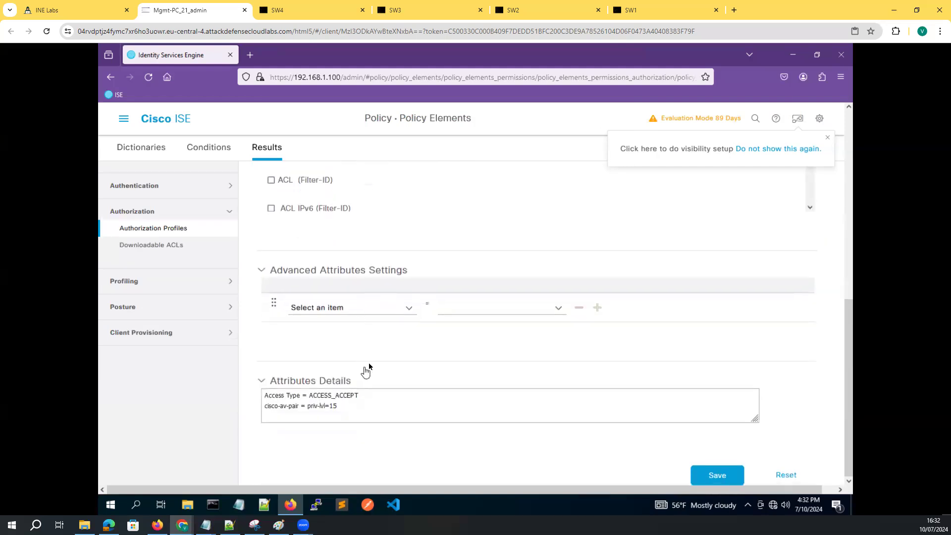
{"action": "scroll", "coordinate": [363, 298], "scroll_direction": "up", "scroll_amount": 2}
{"action": "scroll", "coordinate": [361, 297], "scroll_direction": "down", "scroll_amount": 5}
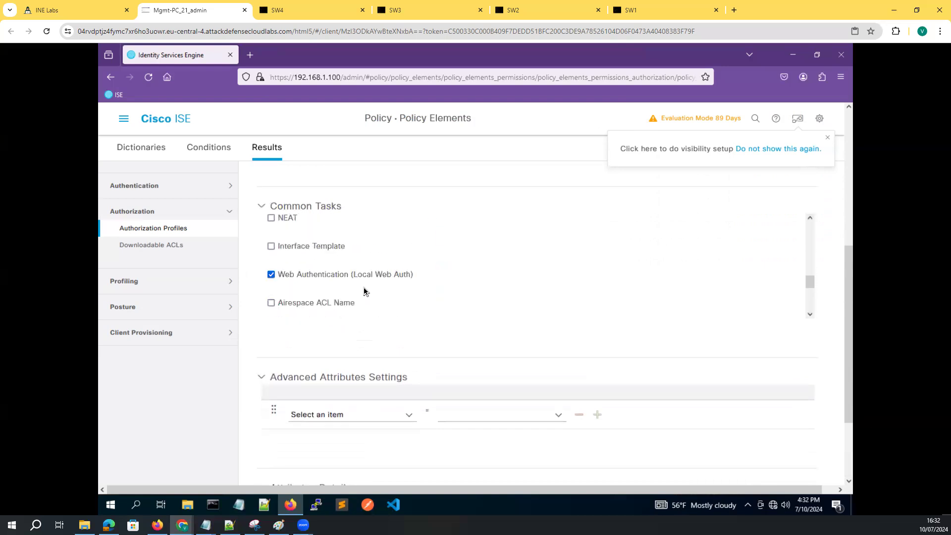
{"action": "scroll", "coordinate": [364, 291], "scroll_direction": "up", "scroll_amount": 1}
{"action": "scroll", "coordinate": [360, 297], "scroll_direction": "down", "scroll_amount": 2}
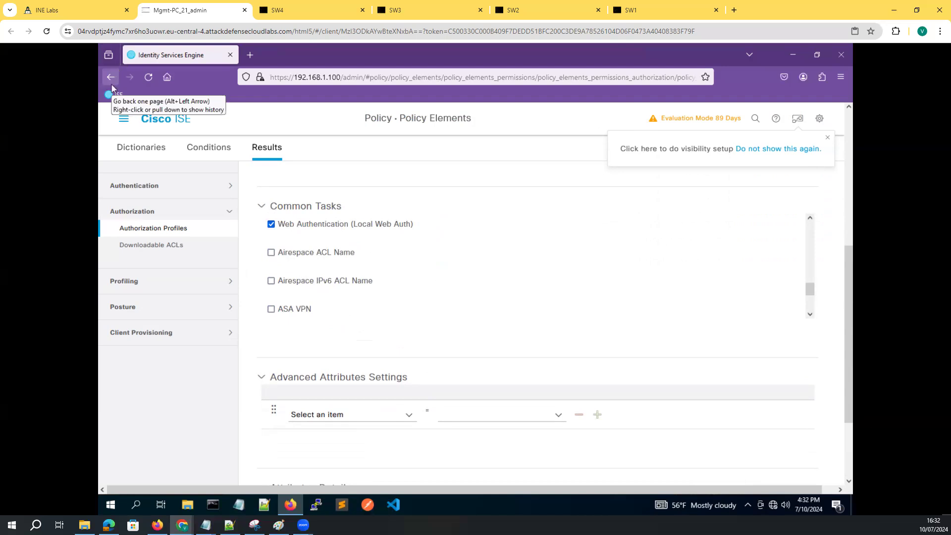
{"action": "left_click", "coordinate": [137, 504]}
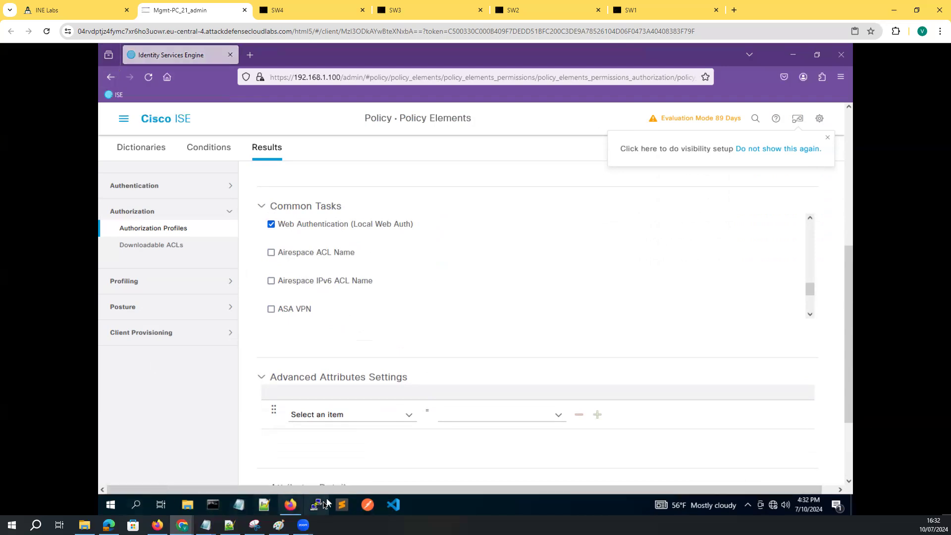
Launch PuTTY, connect to the saved switch session at 192.168.1.101, and accept its host key
{"action": "left_click", "coordinate": [317, 505]}
{"action": "scroll", "coordinate": [496, 372], "scroll_direction": "up", "scroll_amount": 3}
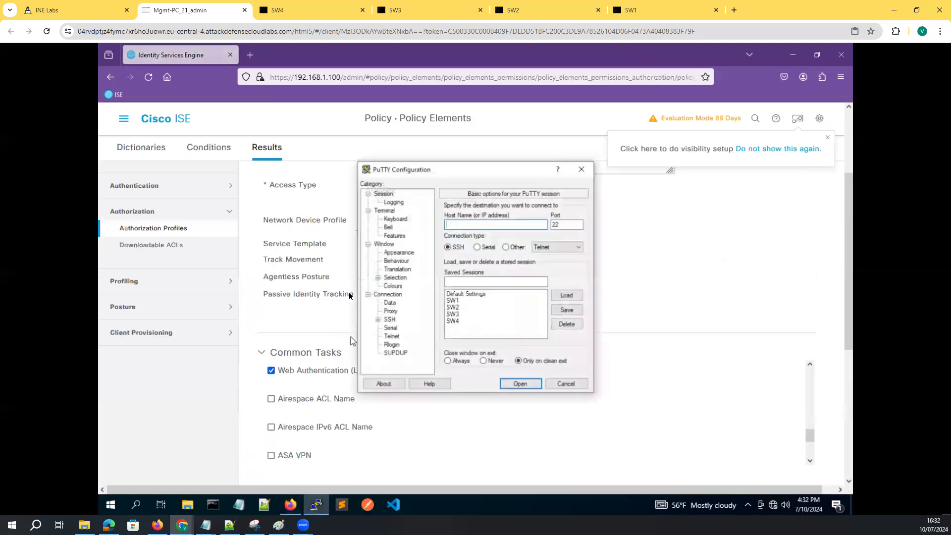
{"action": "double_click", "coordinate": [452, 301]}
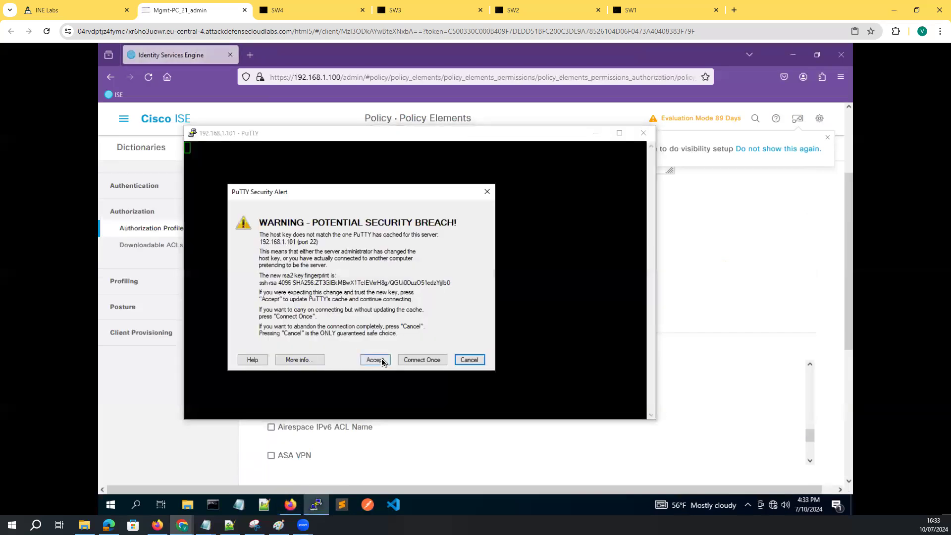
{"action": "left_click", "coordinate": [378, 360]}
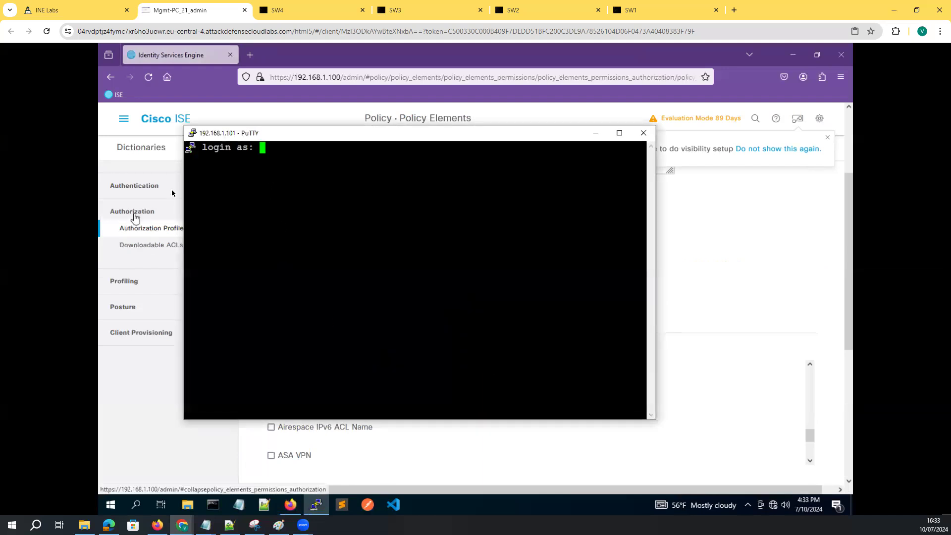
{"action": "left_click_drag", "start_coordinate": [286, 138], "coordinate": [392, 162]}
{"action": "left_click", "coordinate": [126, 123]}
Go to Administration > Identity Management > Identities, discarding the unsaved profile changes
{"action": "left_click", "coordinate": [126, 123]}
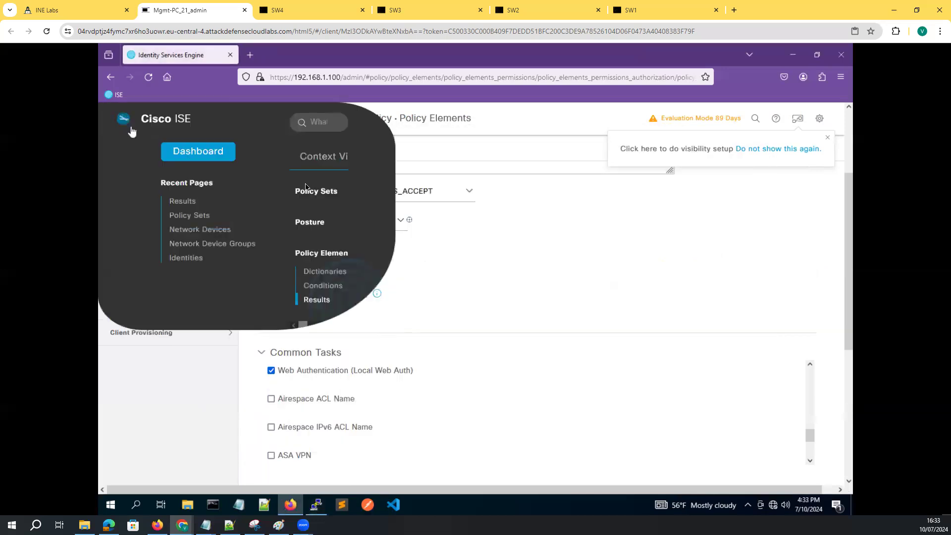
{"action": "left_click", "coordinate": [604, 164]}
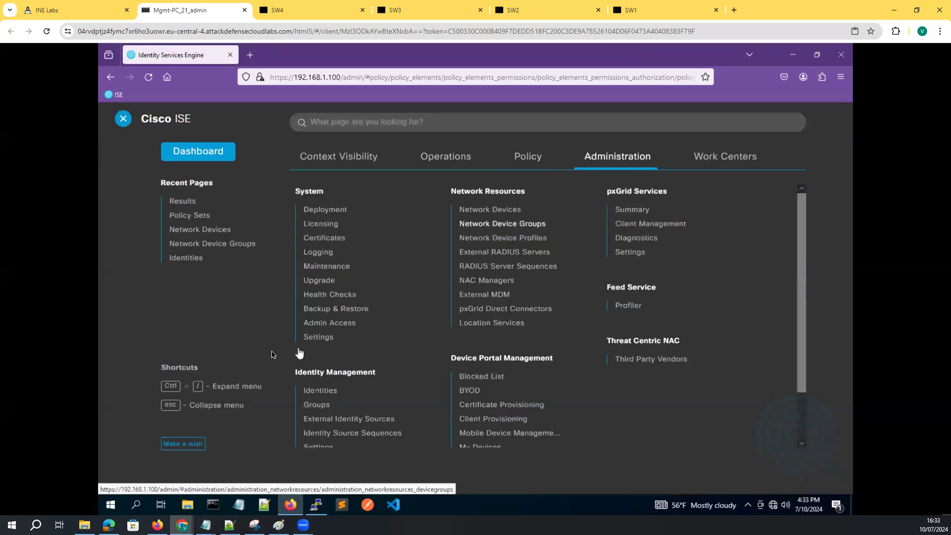
{"action": "left_click", "coordinate": [320, 391]}
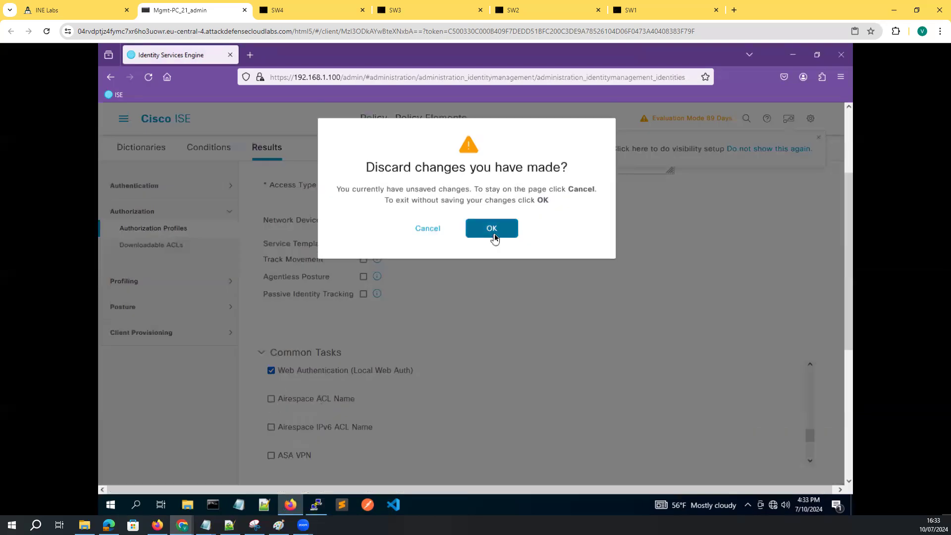
{"action": "left_click", "coordinate": [490, 228]}
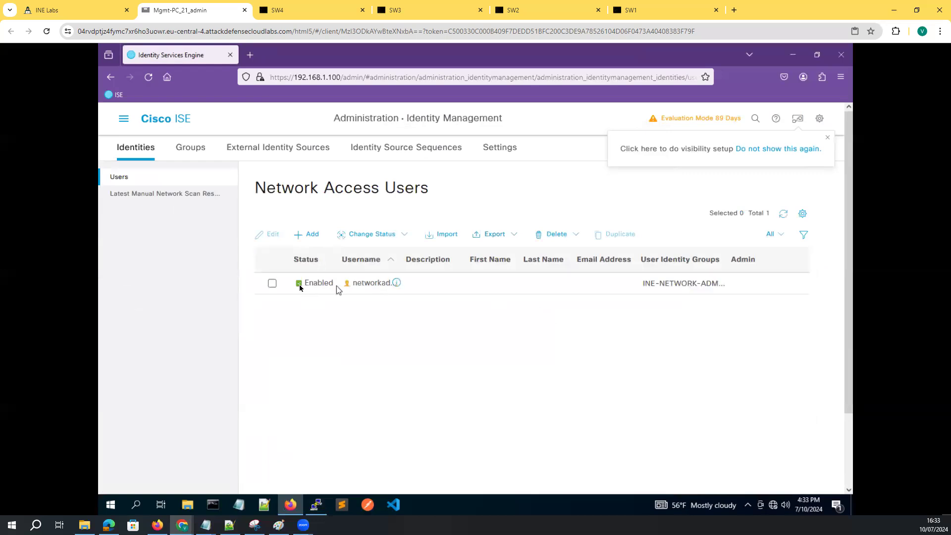
Edit the network access user and confirm its INE-NETWORK-ADMIN group membership
{"action": "left_click", "coordinate": [272, 283]}
{"action": "left_click", "coordinate": [270, 234]}
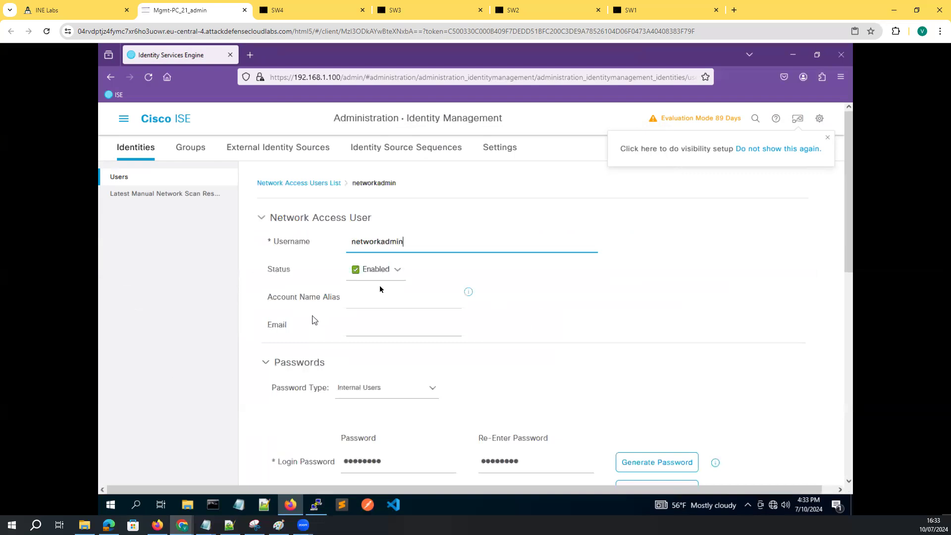
{"action": "left_click", "coordinate": [405, 245]}
{"action": "scroll", "coordinate": [402, 353], "scroll_direction": "down", "scroll_amount": 10}
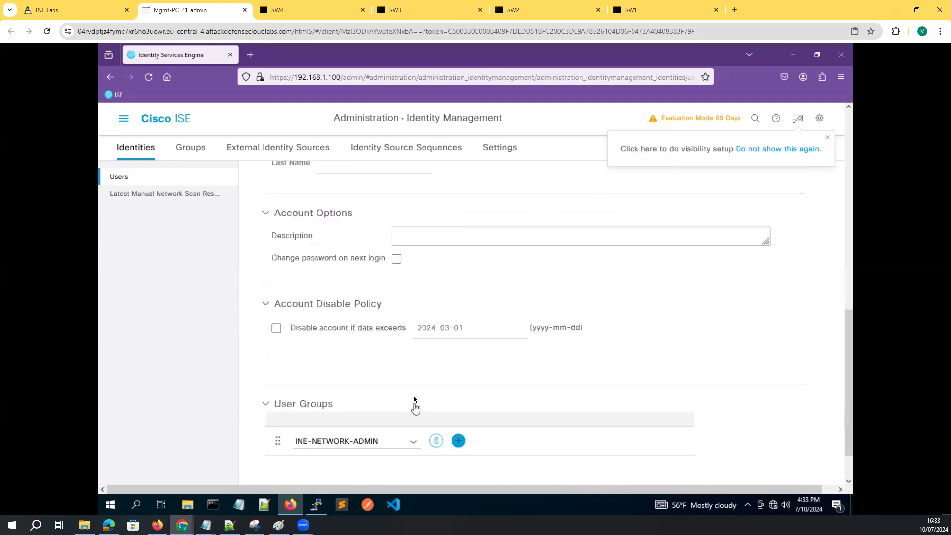
{"action": "scroll", "coordinate": [429, 367], "scroll_direction": "up", "scroll_amount": 2}
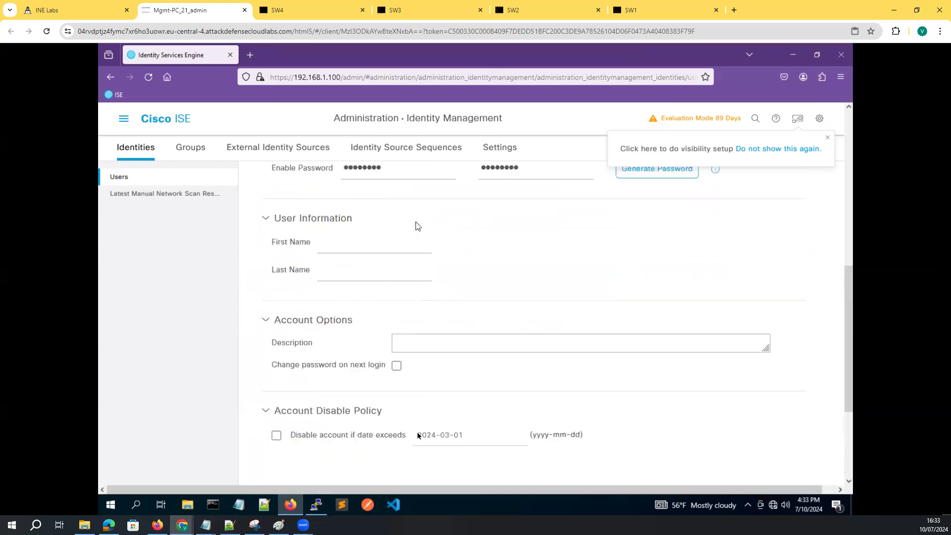
{"action": "scroll", "coordinate": [417, 226], "scroll_direction": "up", "scroll_amount": 2}
{"action": "left_click", "coordinate": [317, 505]}
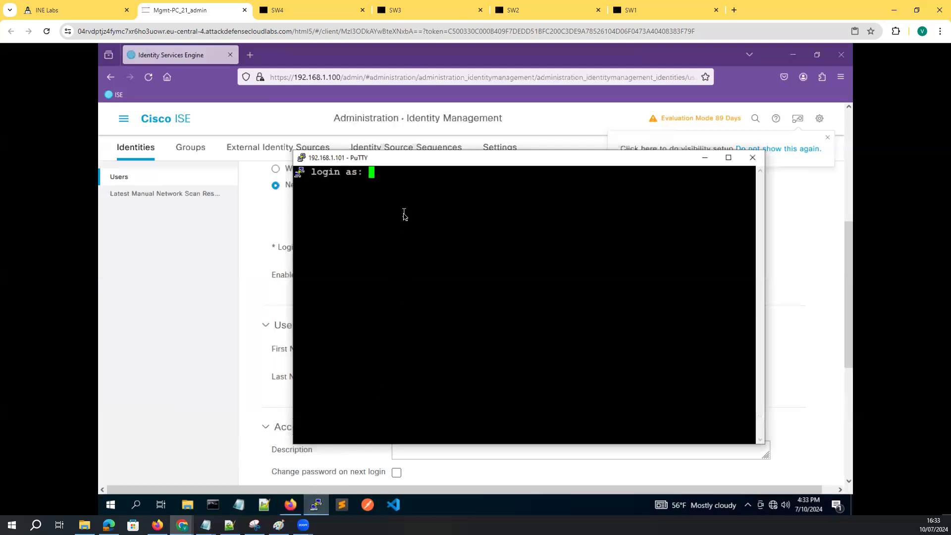
Log in to SW1 over SSH with the network admin account and password
{"action": "type", "text": "networkadmin"}
{"action": "key", "text": "Return"}
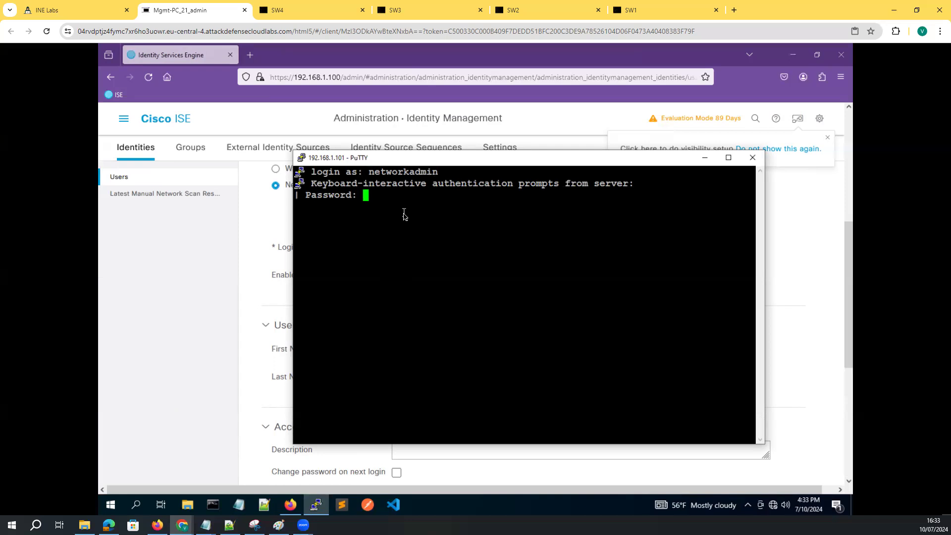
{"action": "key", "text": "Return"}
{"action": "key", "text": "Return"}
{"action": "key", "text": "Return"}
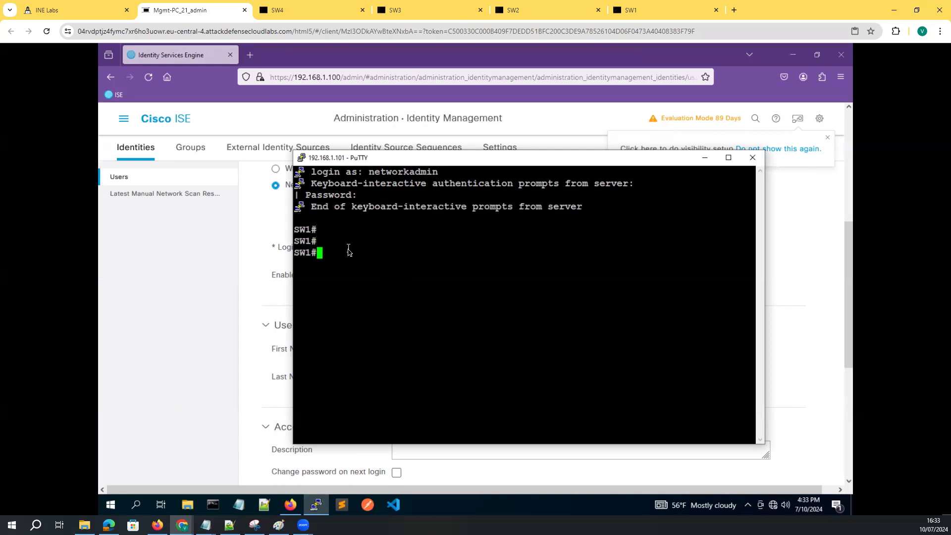
{"action": "key", "text": "Return"}
{"action": "key", "text": "Return"}
Run 'show user' and note the SSH session from 192.168.1.1
{"action": "type", "text": "show user"}
{"action": "key", "text": "Return"}
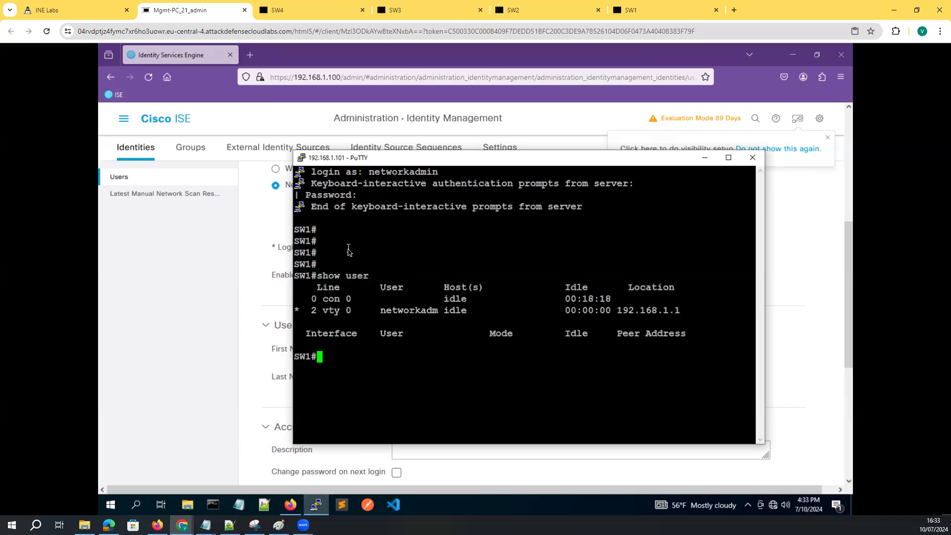
{"action": "left_click_drag", "start_coordinate": [377, 310], "coordinate": [617, 316]}
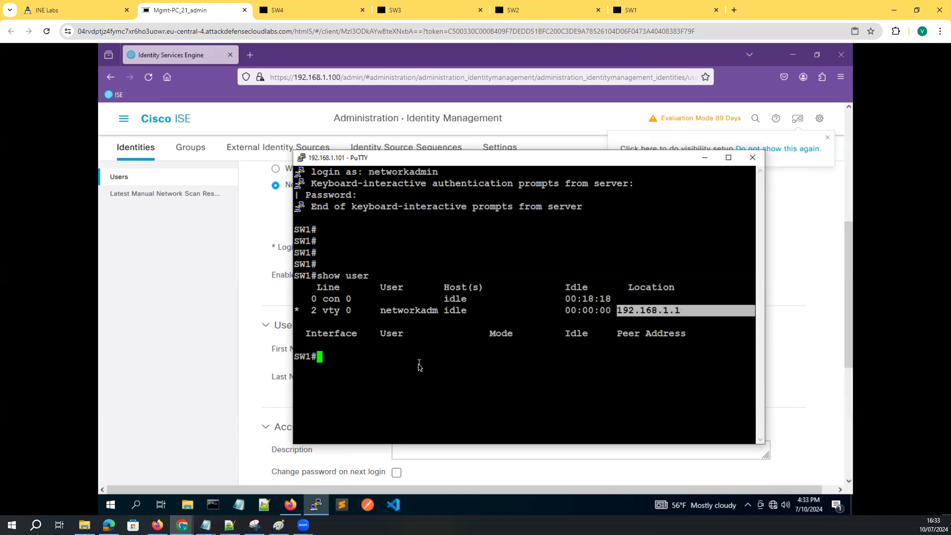
{"action": "left_click", "coordinate": [419, 365]}
{"action": "key", "text": "Return"}
{"action": "key", "text": "Return"}
{"action": "key", "text": "Return"}
{"action": "key", "text": "Return"}
Run 'show radius table' on SW1
{"action": "type", "text": "sh"}
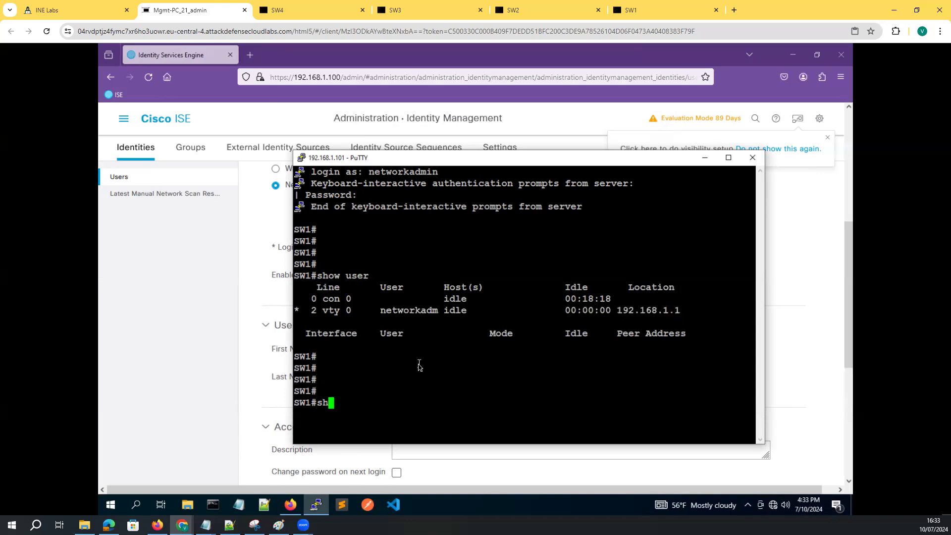
{"action": "type", "text": "ow radi"}
{"action": "key", "text": "Tab"}
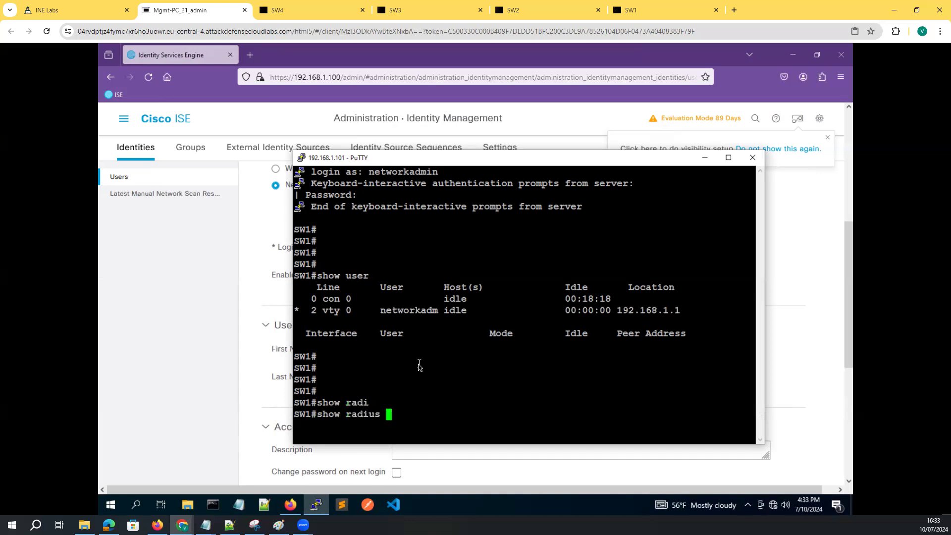
{"action": "type", "text": "?"}
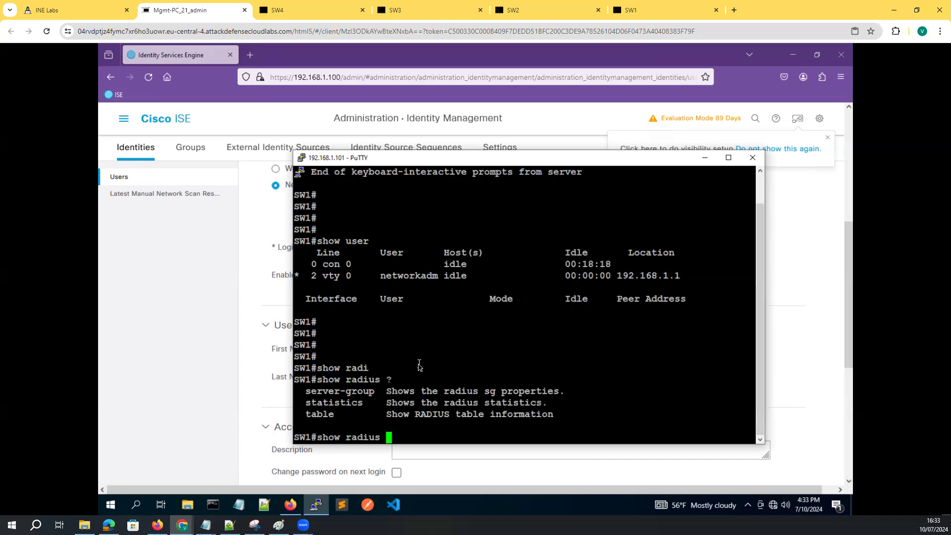
{"action": "type", "text": "table"}
{"action": "key", "text": "Tab"}
{"action": "key", "text": "Return"}
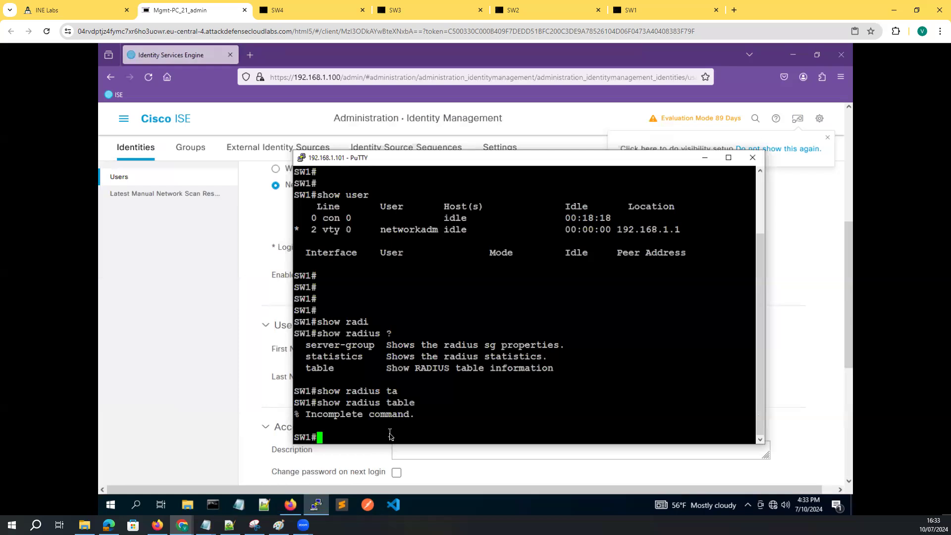
List SW1's supported RADIUS attributes with 'show radius table attributes' and page through them
{"action": "key", "text": "Up"}
{"action": "type", "text": "?ati"}
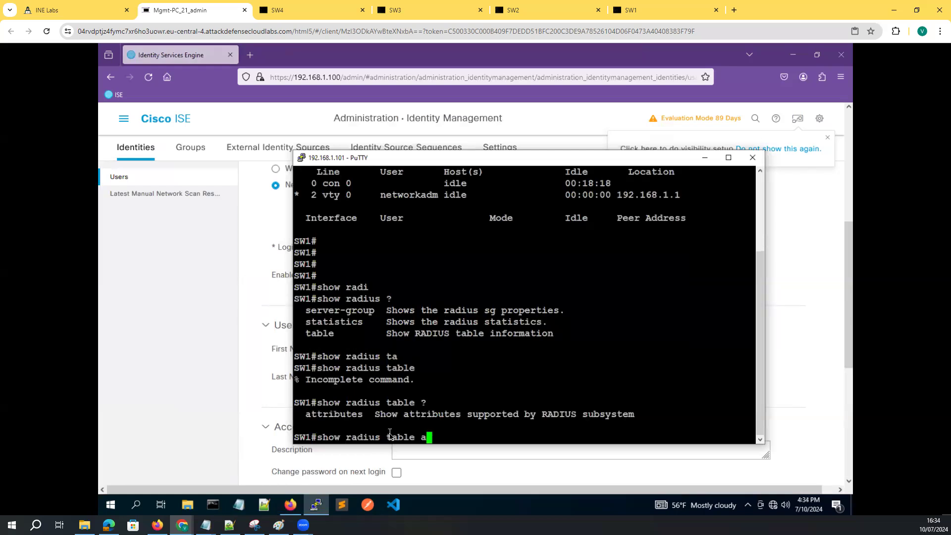
{"action": "key", "text": "Tab"}
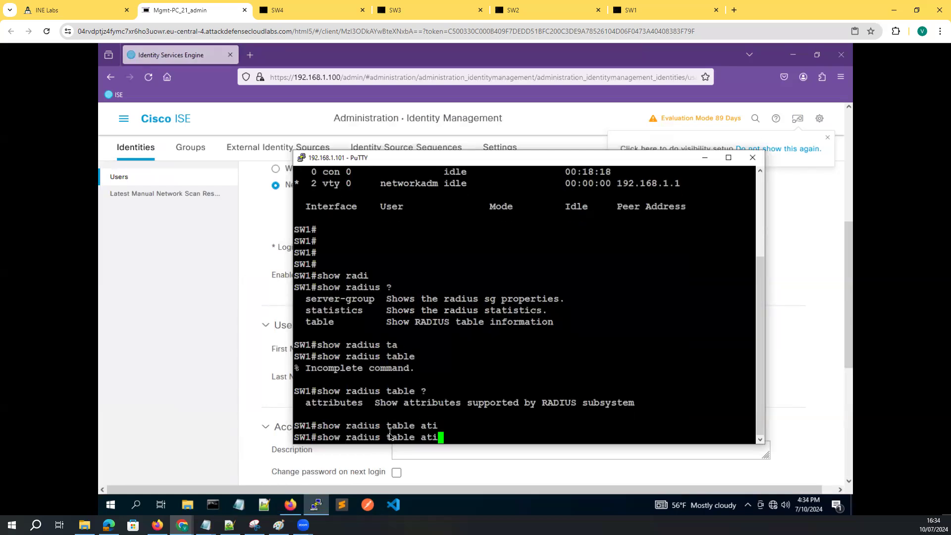
{"action": "key", "text": "BackSpace"}
{"action": "type", "text": "t"}
{"action": "key", "text": "Tab"}
{"action": "type", "text": "?"}
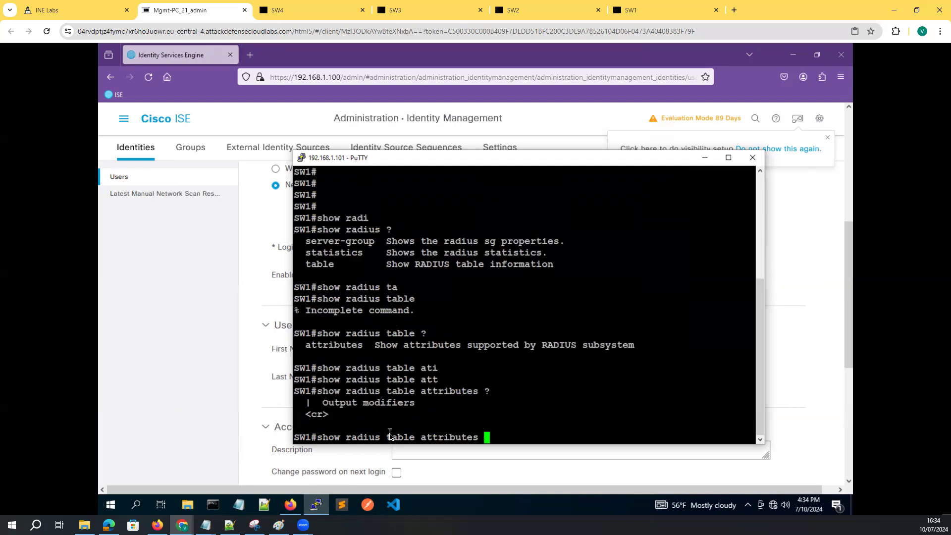
{"action": "key", "text": "Return"}
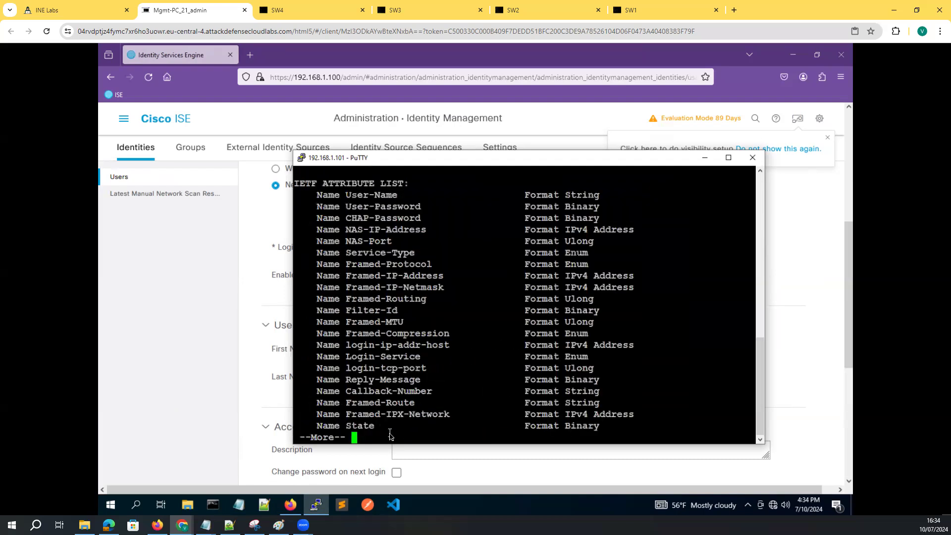
{"action": "left_click", "coordinate": [728, 157]}
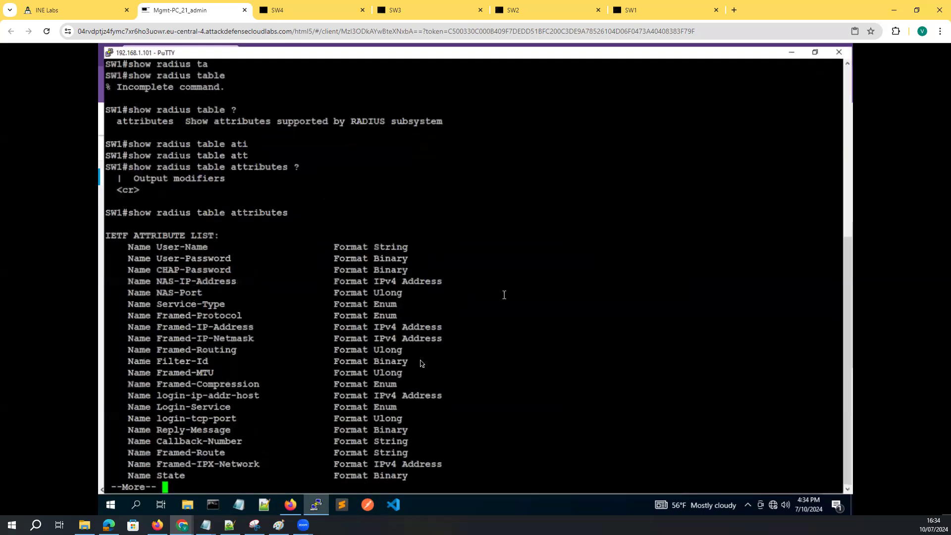
{"action": "key", "text": "space"}
{"action": "key", "text": "space"}
{"action": "key", "text": "space"}
{"action": "key", "text": "space"}
{"action": "key", "text": "space"}
{"action": "key", "text": "space"}
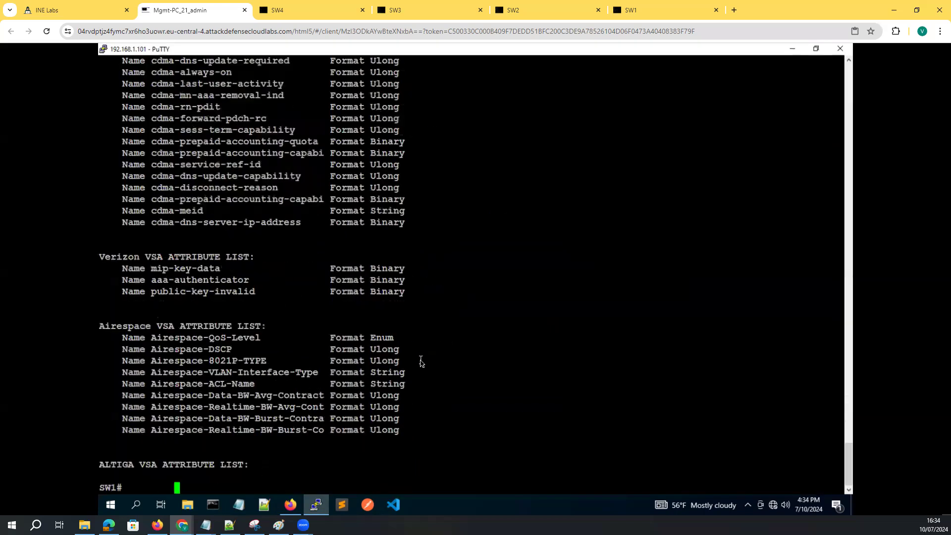
{"action": "key", "text": "Return"}
{"action": "key", "text": "Return"}
{"action": "key", "text": "Return"}
{"action": "key", "text": "Return"}
{"action": "key", "text": "Return"}
{"action": "key", "text": "Return"}
{"action": "key", "text": "Return"}
{"action": "key", "text": "Return"}
Run 'show radius statistics' and review latency, response delay, source port and buffer size rows
{"action": "type", "text": "show "}
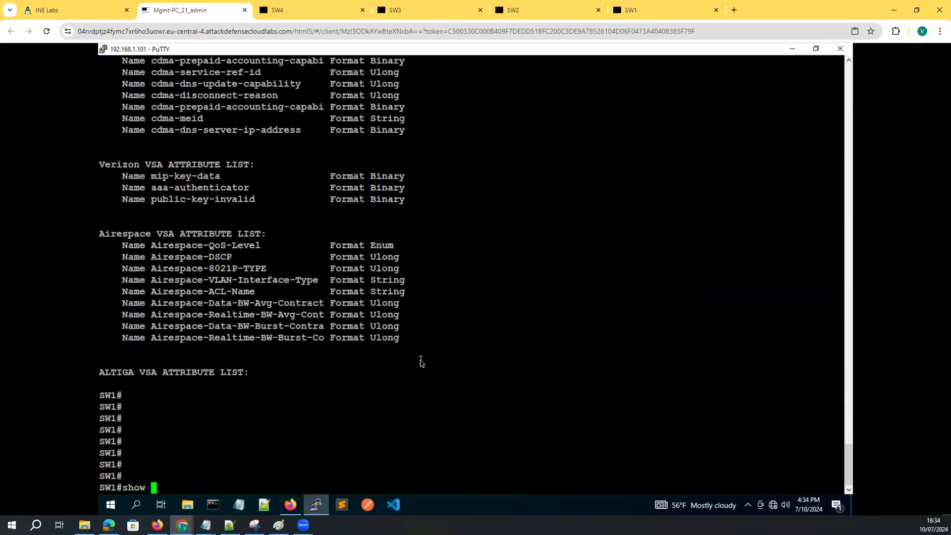
{"action": "type", "text": "radi"}
{"action": "key", "text": "Tab"}
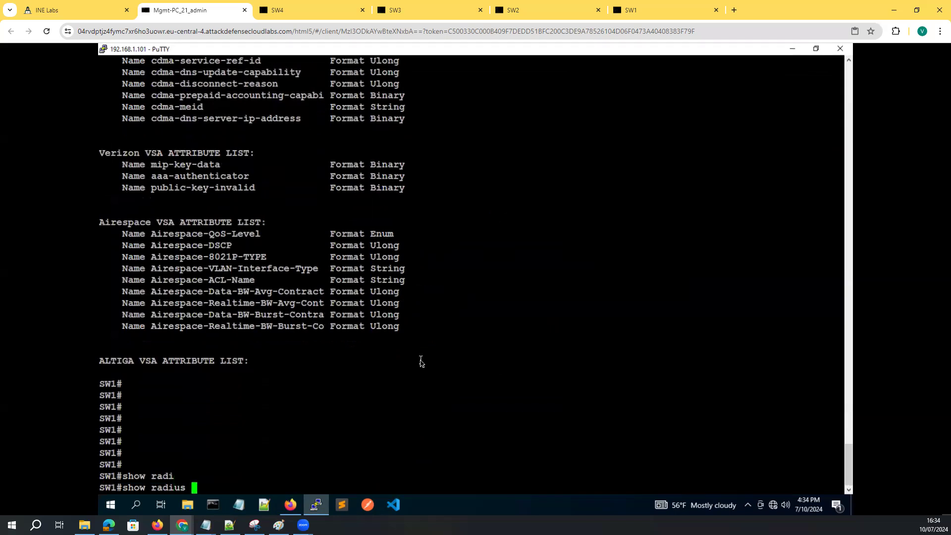
{"action": "type", "text": "sta"}
{"action": "key", "text": "Tab"}
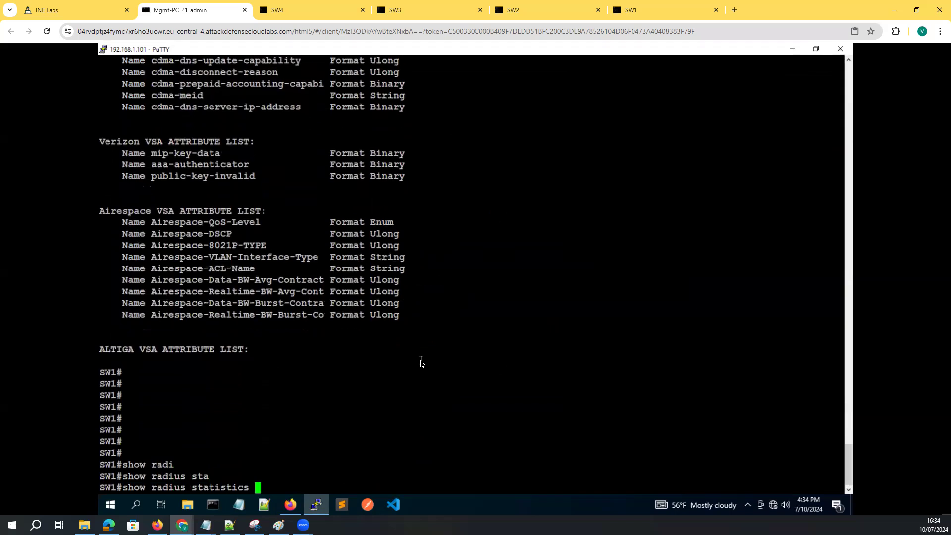
{"action": "type", "text": "?"}
{"action": "key", "text": "Return"}
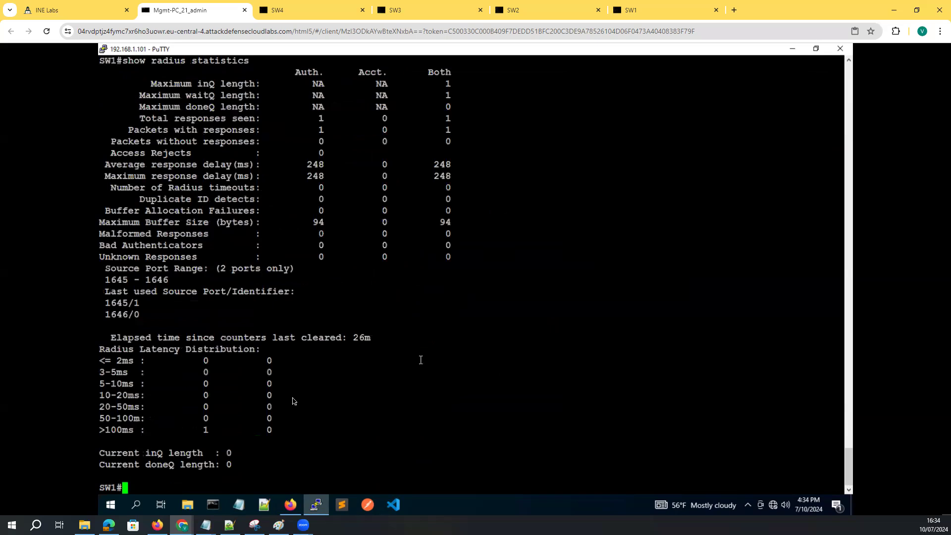
{"action": "left_click_drag", "start_coordinate": [106, 430], "coordinate": [221, 430]}
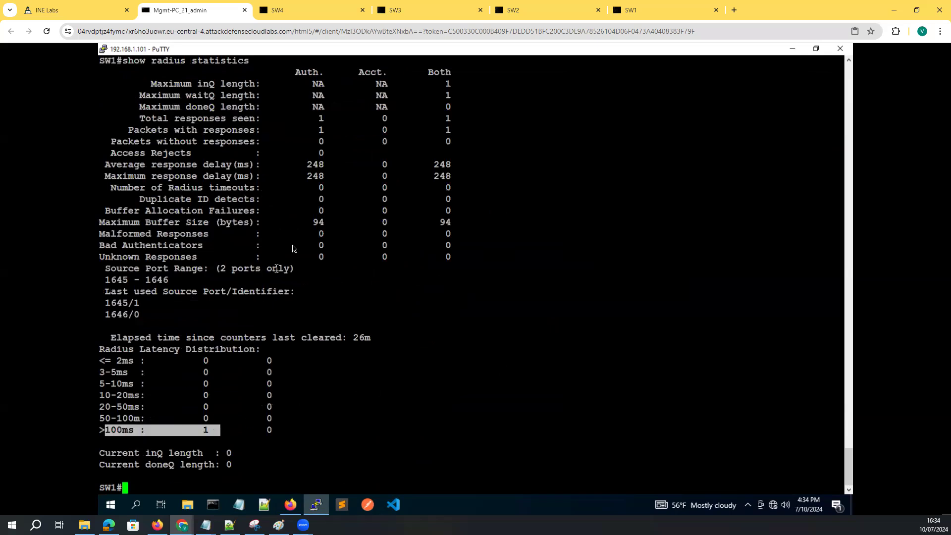
{"action": "left_click_drag", "start_coordinate": [463, 178], "coordinate": [145, 165]}
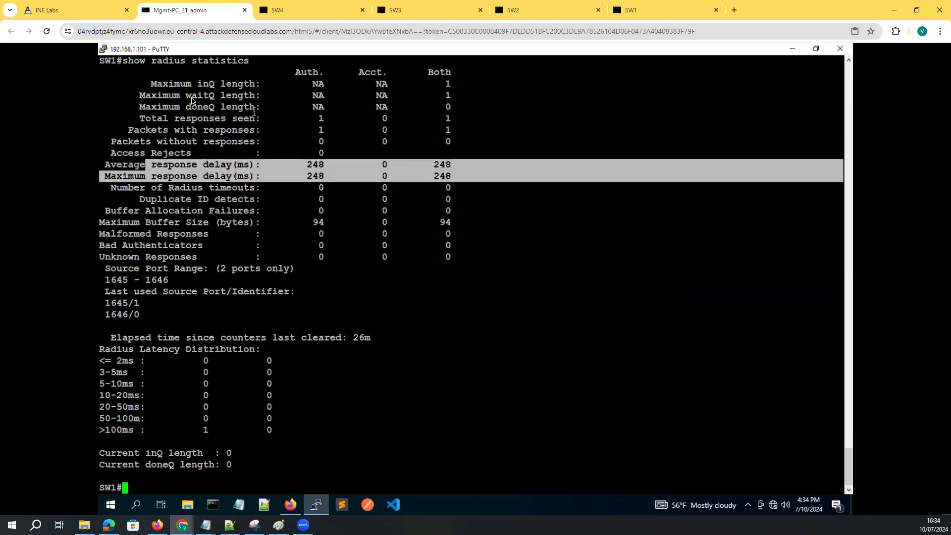
{"action": "left_click_drag", "start_coordinate": [105, 271], "coordinate": [150, 325]}
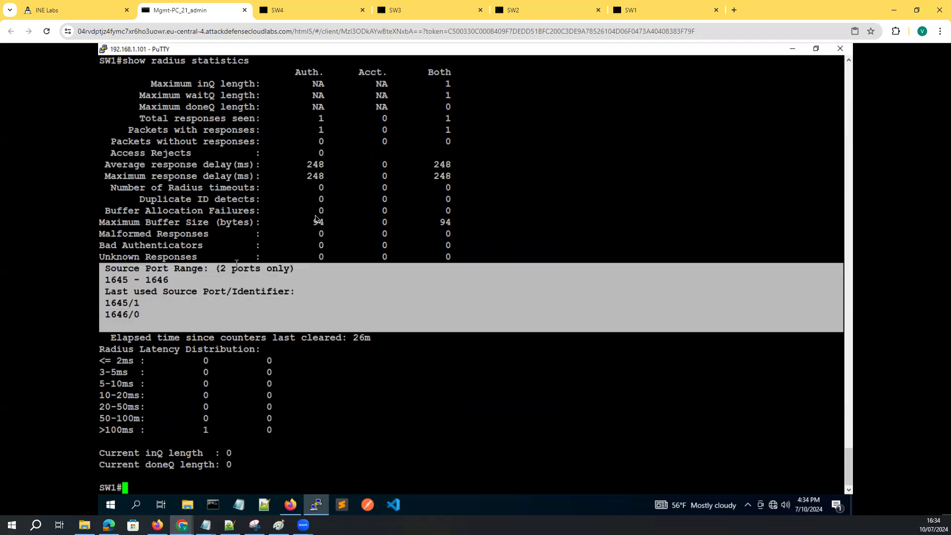
{"action": "left_click_drag", "start_coordinate": [449, 224], "coordinate": [83, 228]}
{"action": "scroll", "coordinate": [258, 238], "scroll_direction": "up", "scroll_amount": 12}
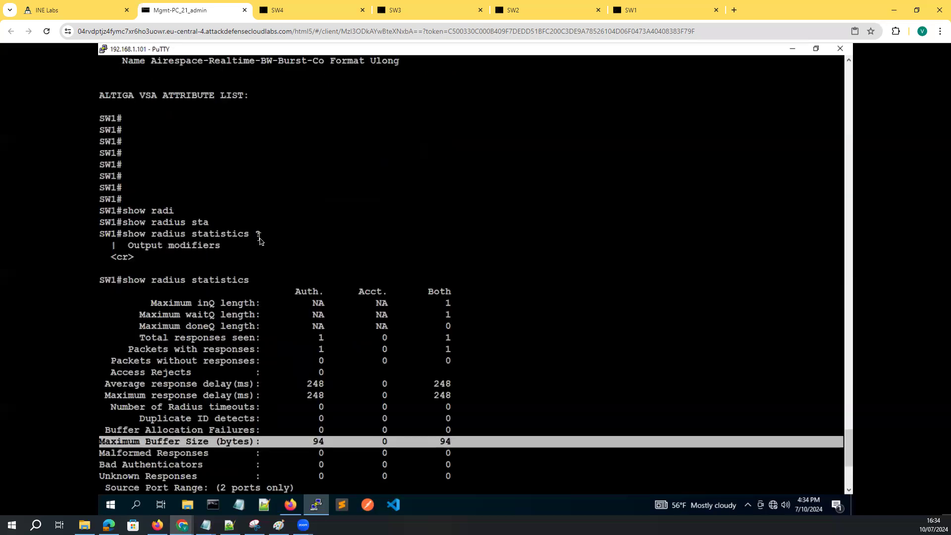
{"action": "scroll", "coordinate": [258, 238], "scroll_direction": "down", "scroll_amount": 11}
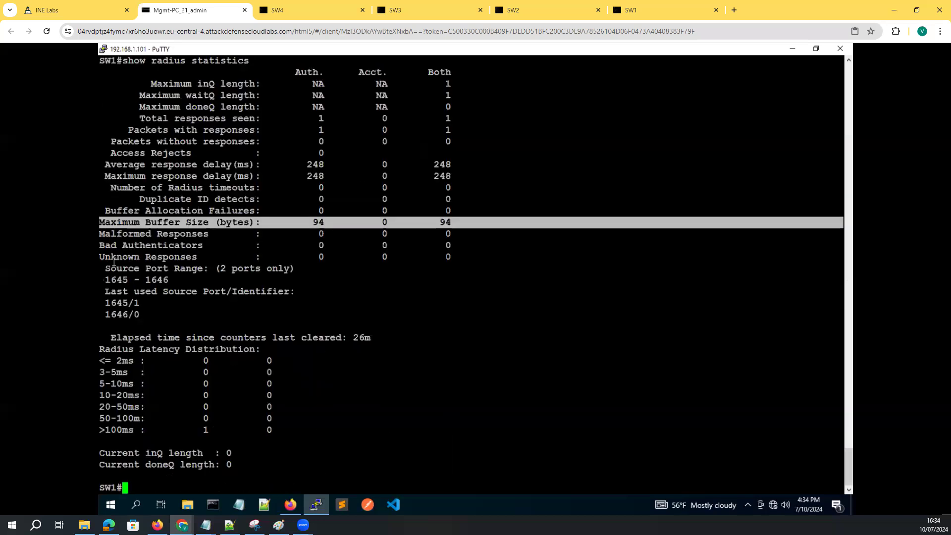
Glance at the lab topology diagram, then return to the Cisco ISE user form
{"action": "left_click", "coordinate": [74, 10]}
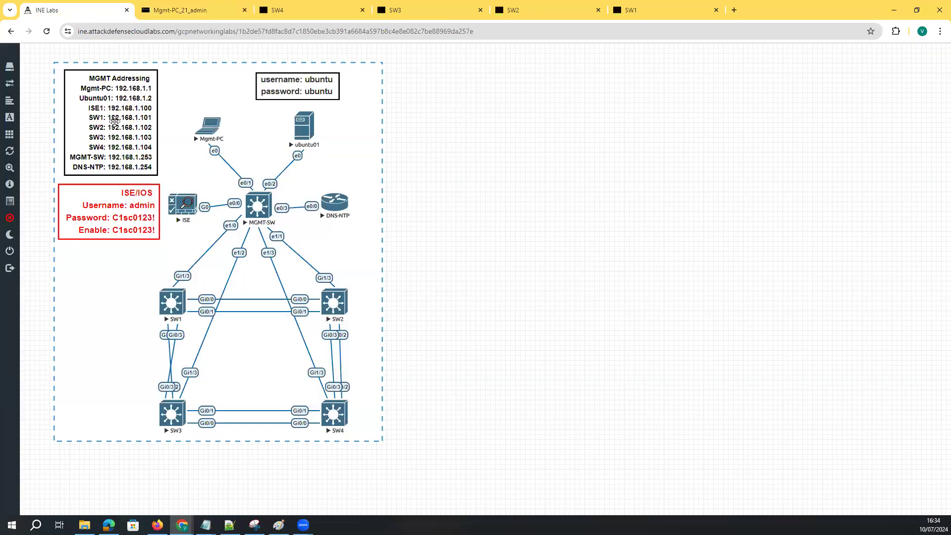
{"action": "left_click", "coordinate": [181, 10]}
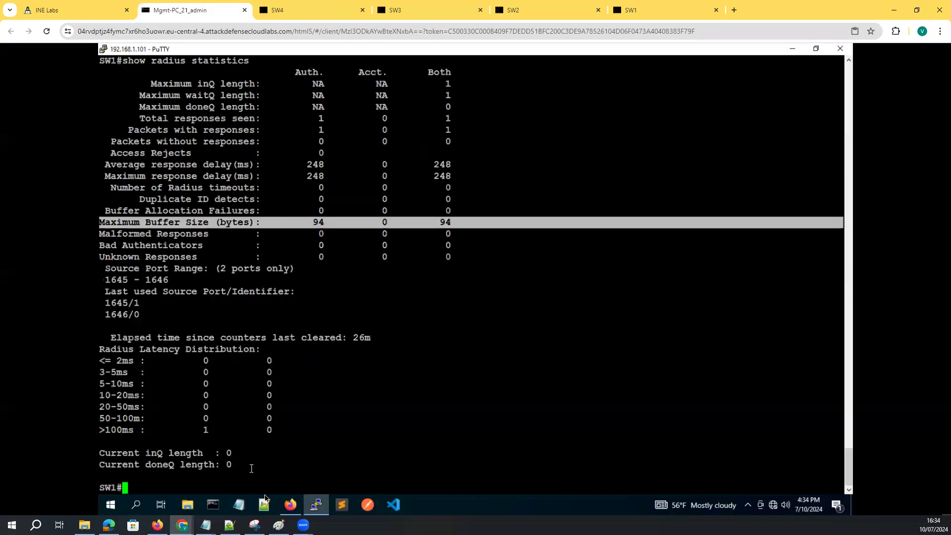
{"action": "left_click", "coordinate": [290, 504]}
{"action": "scroll", "coordinate": [200, 152], "scroll_direction": "up", "scroll_amount": 3}
{"action": "left_click", "coordinate": [124, 118]}
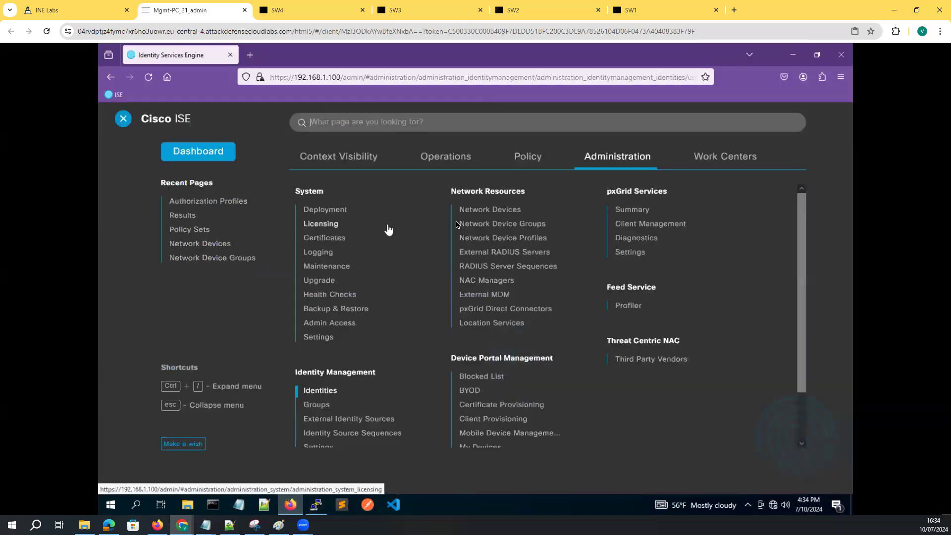
Go to the ISE dashboard and browse its Endpoints and Guests views
{"action": "left_click", "coordinate": [707, 157]}
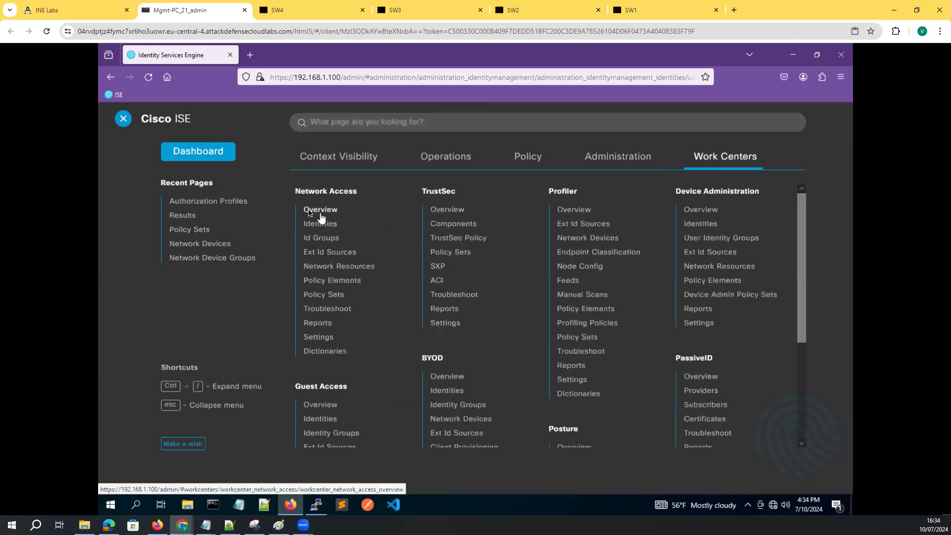
{"action": "left_click", "coordinate": [186, 152]}
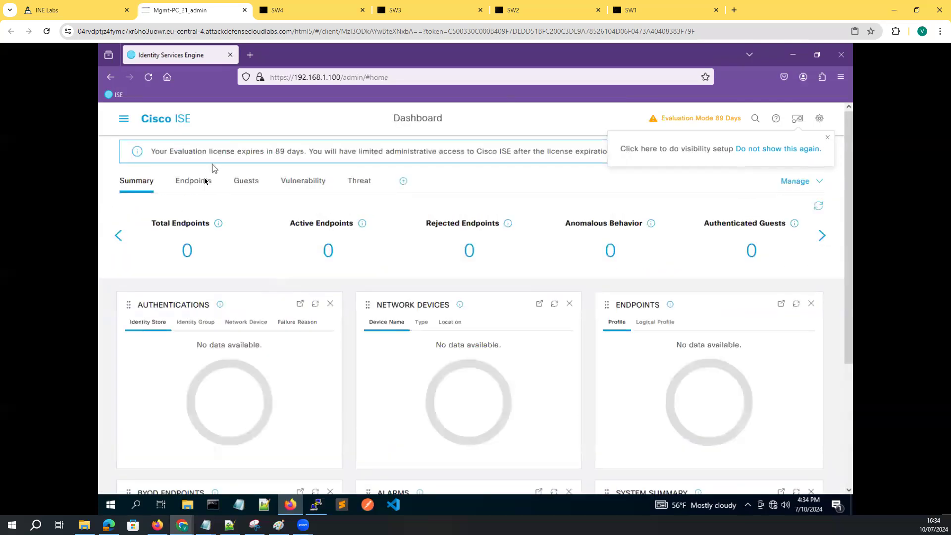
{"action": "left_click", "coordinate": [204, 181]}
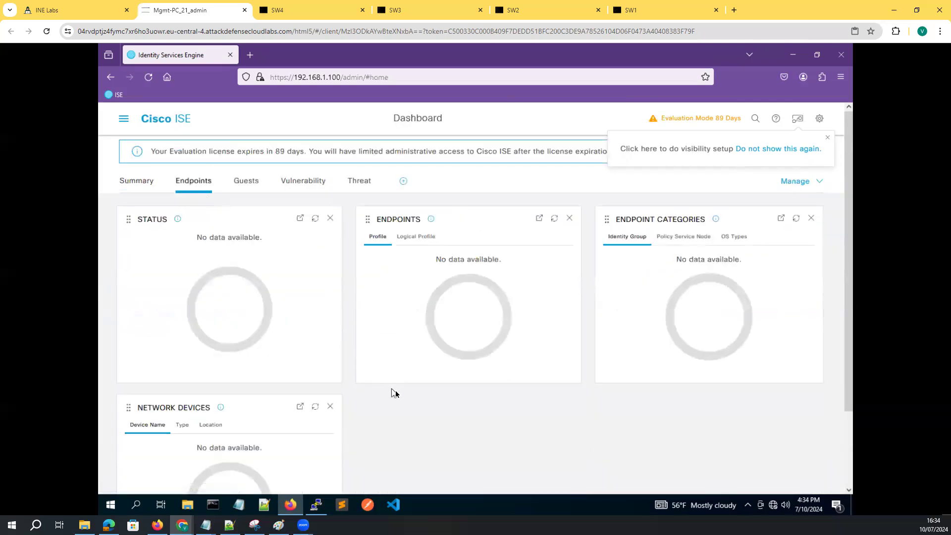
{"action": "scroll", "coordinate": [395, 391], "scroll_direction": "down", "scroll_amount": 3}
{"action": "scroll", "coordinate": [330, 231], "scroll_direction": "up", "scroll_amount": 3}
{"action": "left_click", "coordinate": [253, 186]}
{"action": "left_click", "coordinate": [142, 183]}
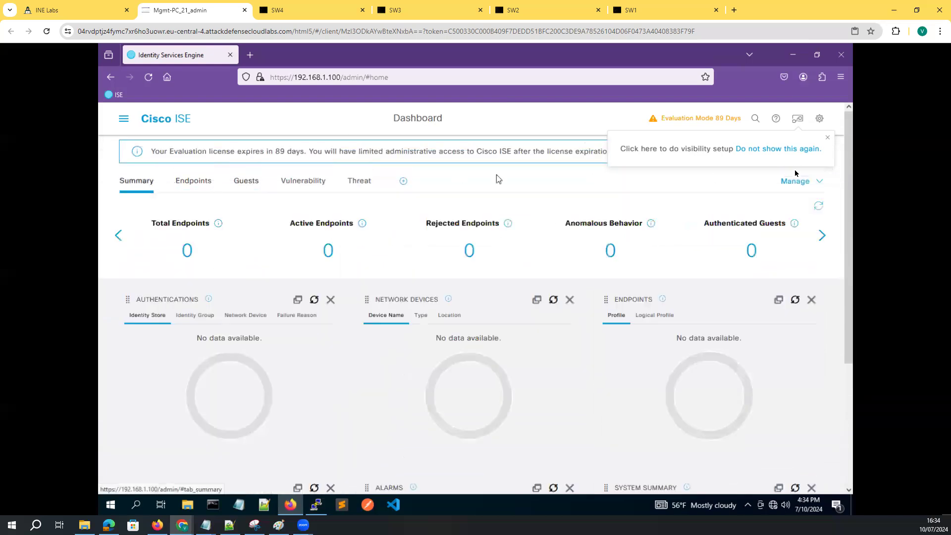
Dismiss the visibility setup popup and limit the Vulnerability watchlist to 24 hours
{"action": "left_click", "coordinate": [829, 140]}
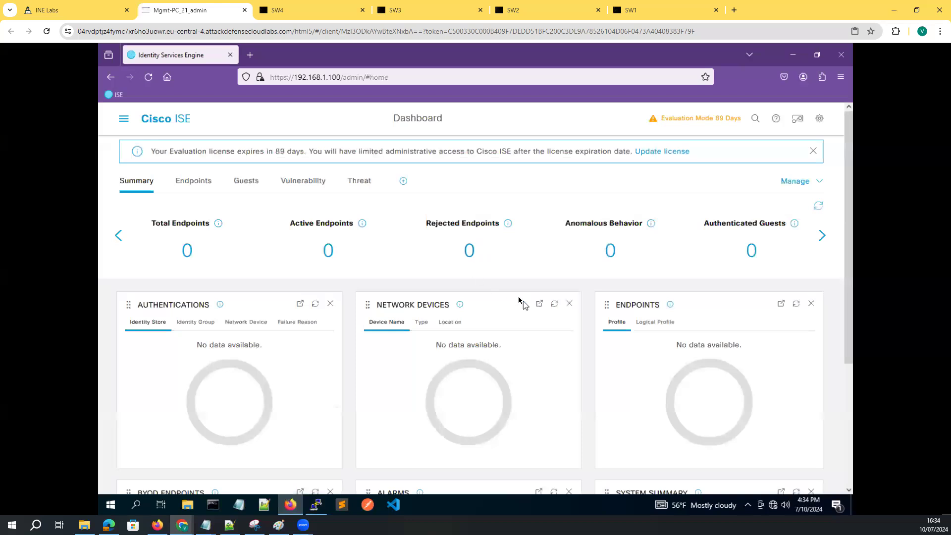
{"action": "left_click", "coordinate": [357, 183]}
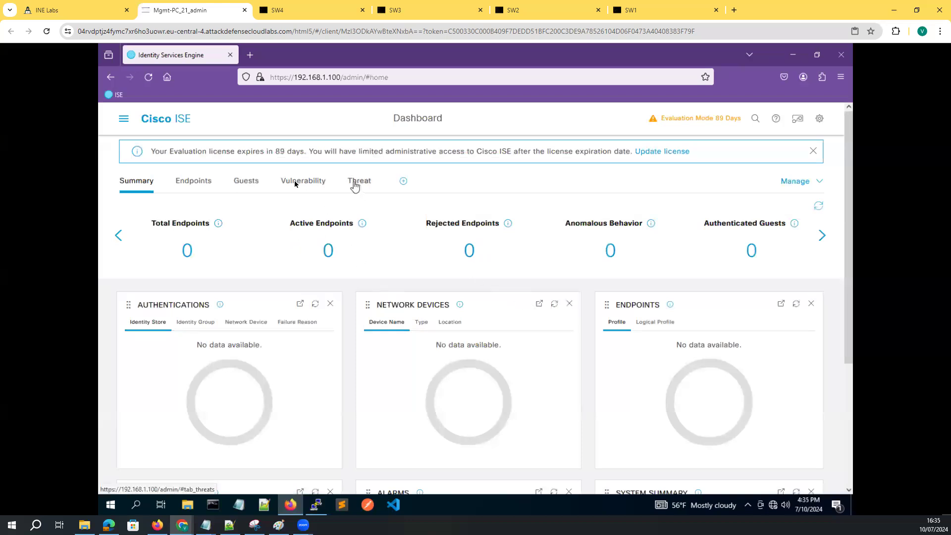
{"action": "left_click", "coordinate": [297, 187]}
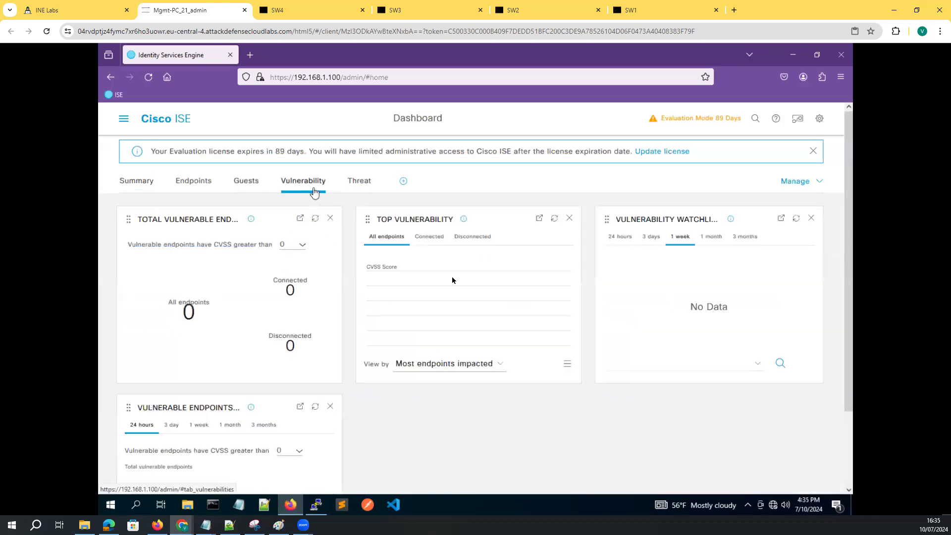
{"action": "left_click", "coordinate": [620, 238]}
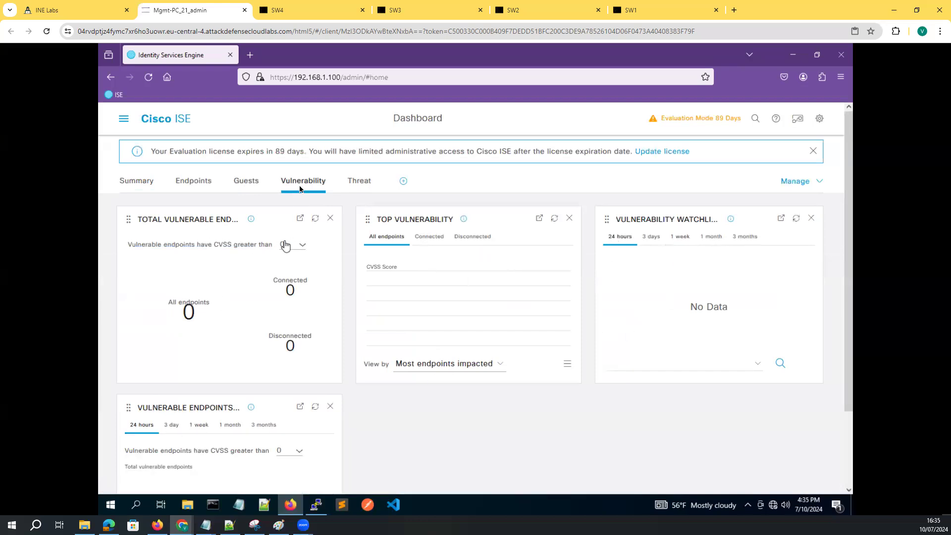
On the Summary view, break down authentications by identity group, network device and failure reason
{"action": "left_click", "coordinate": [362, 186]}
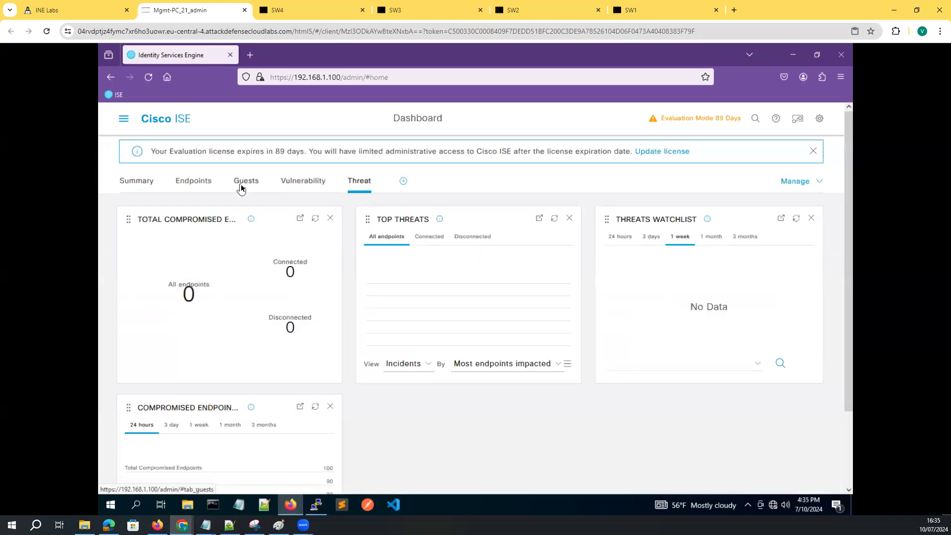
{"action": "left_click", "coordinate": [243, 183]}
{"action": "left_click", "coordinate": [130, 182]}
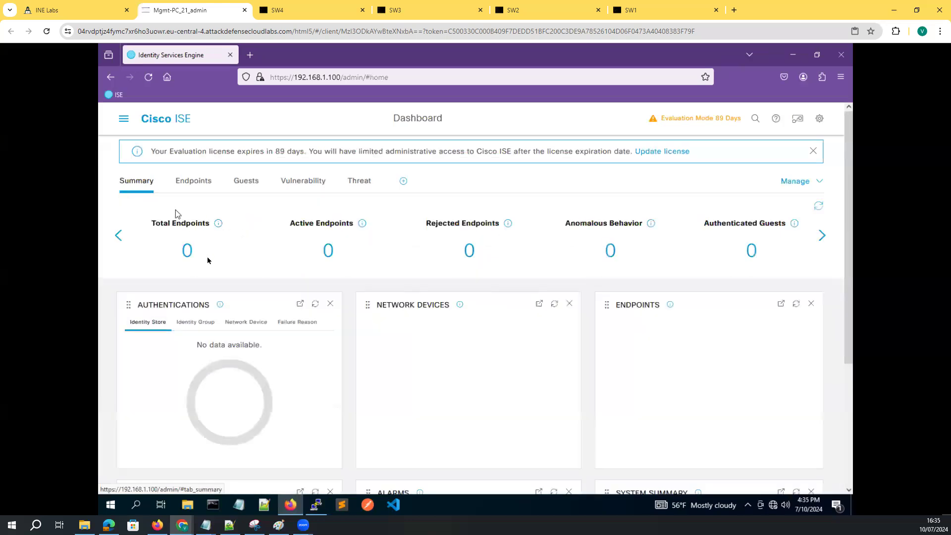
{"action": "left_click", "coordinate": [184, 323]}
{"action": "left_click", "coordinate": [259, 324]}
{"action": "left_click", "coordinate": [297, 322]}
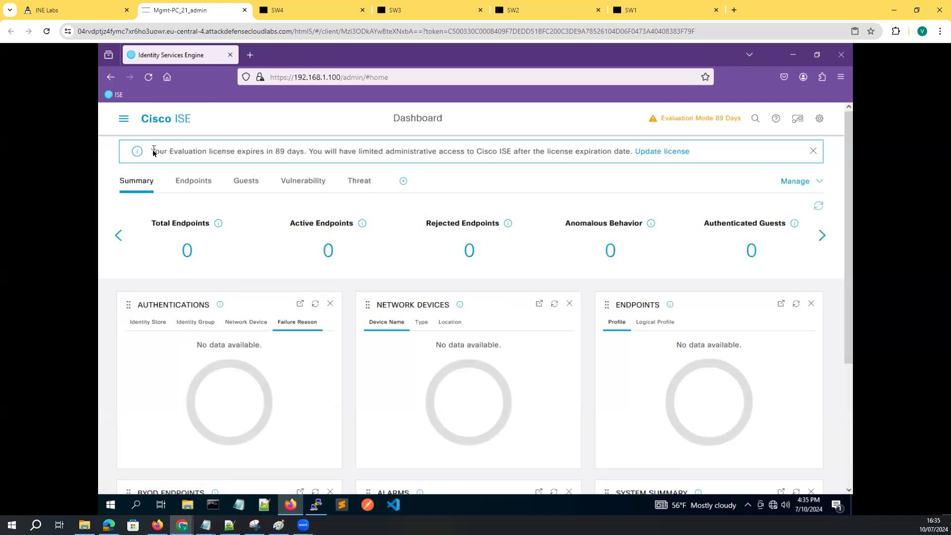
Review the licence expiry notice, show the Endpoints widgets, and close the evaluation banner
{"action": "left_click_drag", "start_coordinate": [151, 152], "coordinate": [372, 152]}
{"action": "left_click_drag", "start_coordinate": [305, 152], "coordinate": [632, 152]}
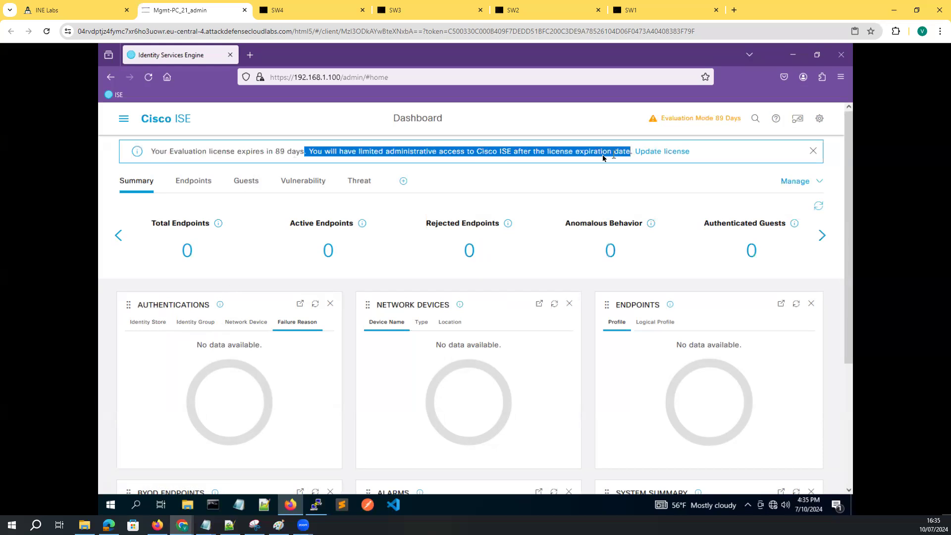
{"action": "left_click", "coordinate": [661, 151]}
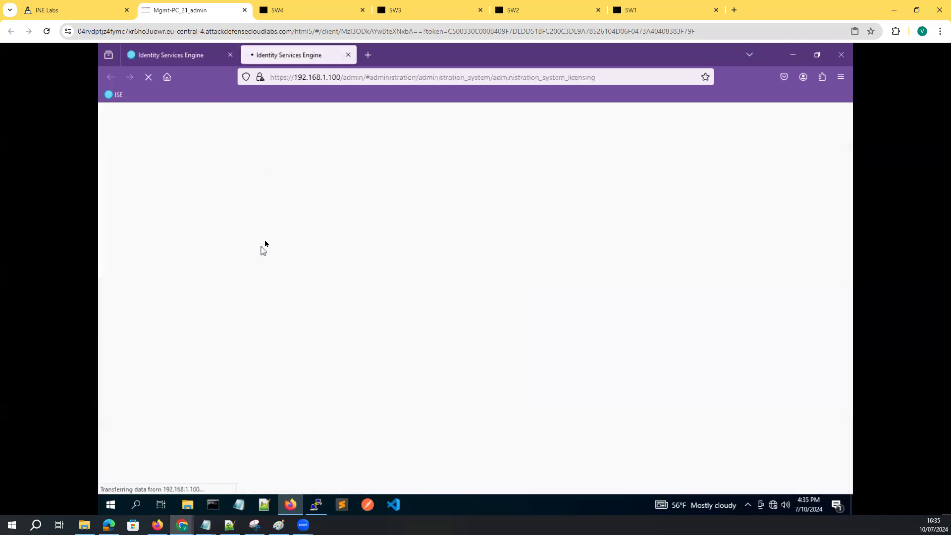
{"action": "left_click", "coordinate": [173, 53]}
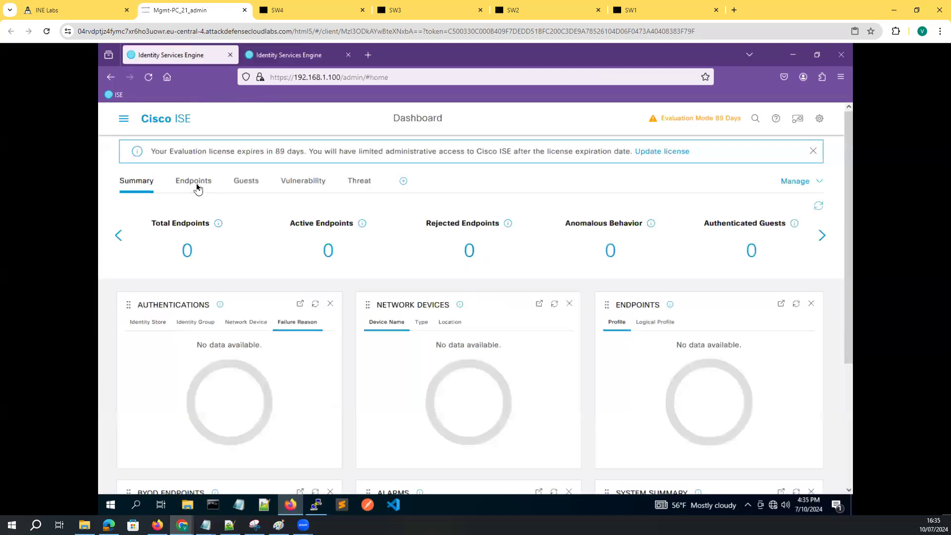
{"action": "left_click", "coordinate": [197, 184]}
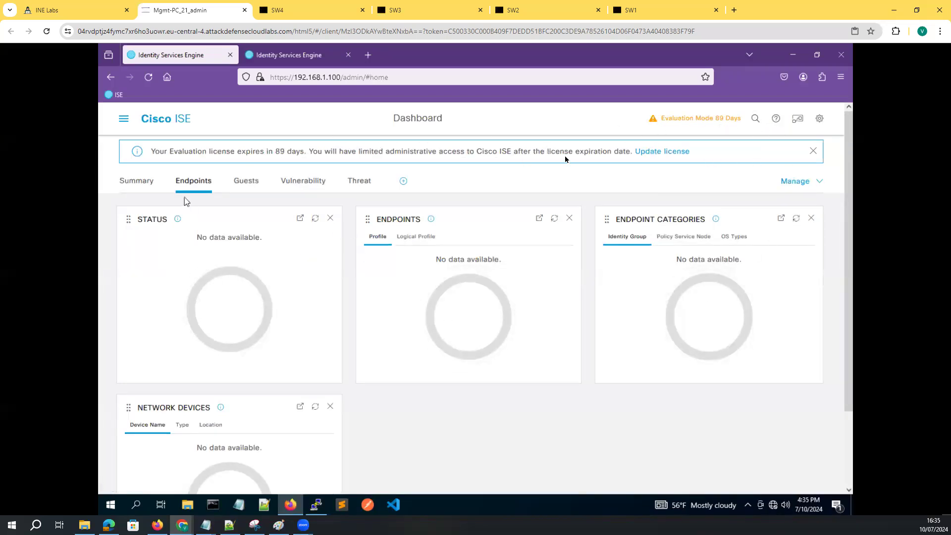
{"action": "left_click", "coordinate": [813, 151]}
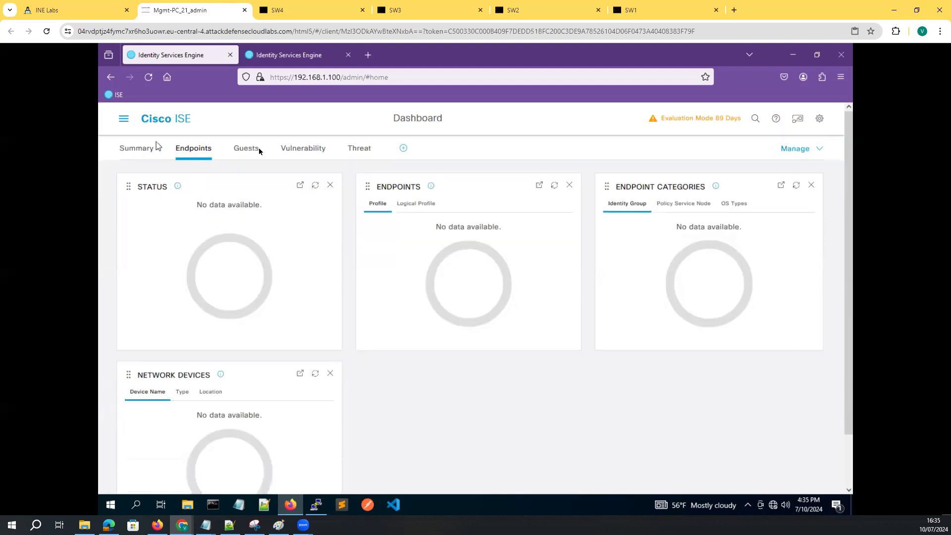
Visit the Authorization Profiles page, then the Profiling Policies page
{"action": "left_click", "coordinate": [121, 123]}
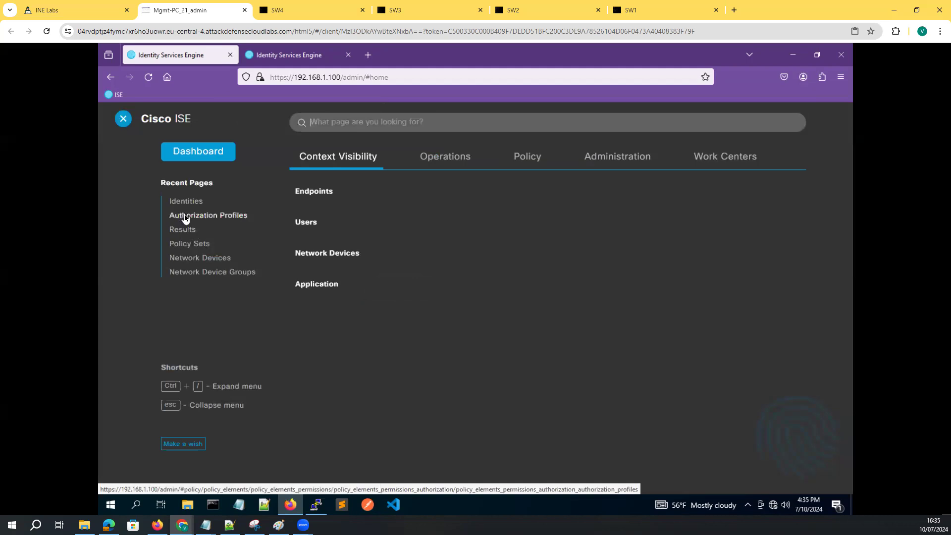
{"action": "left_click", "coordinate": [186, 218]}
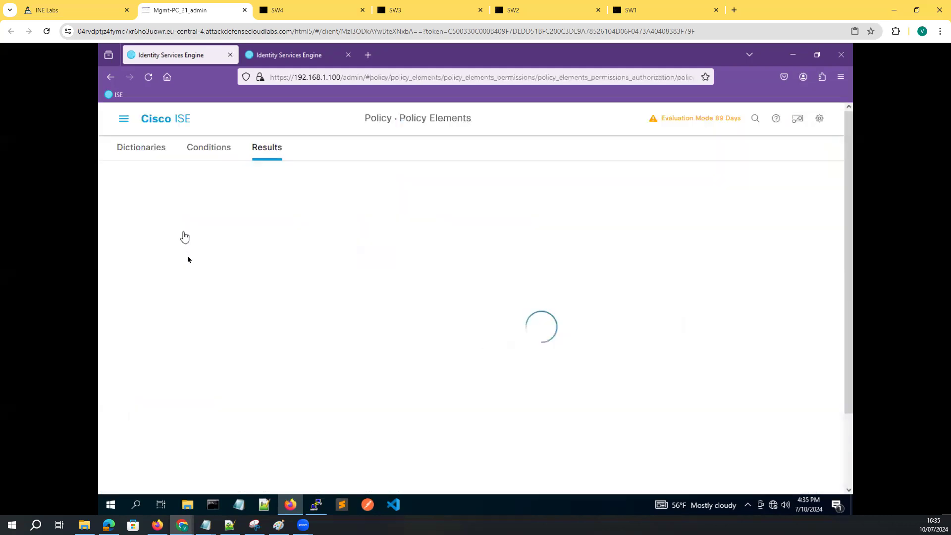
{"action": "left_click", "coordinate": [124, 118]}
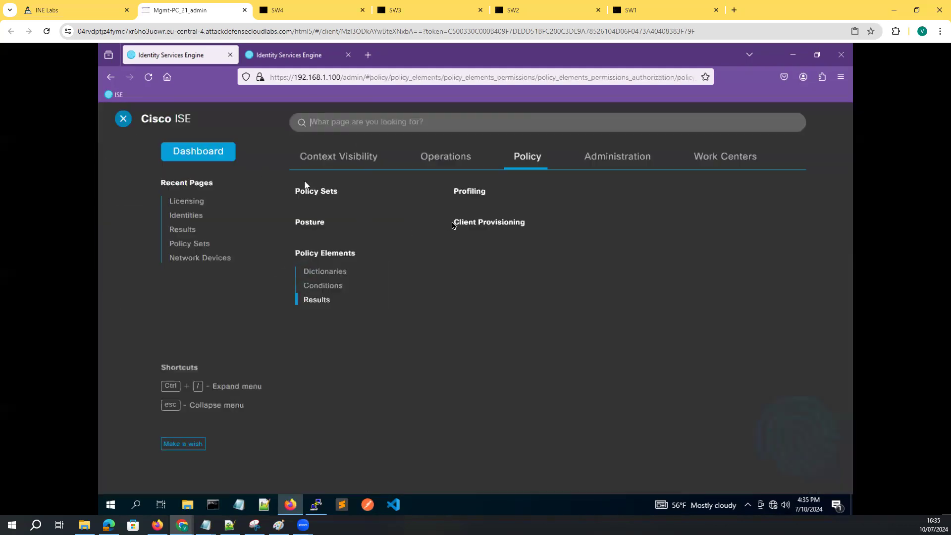
{"action": "left_click", "coordinate": [470, 193]}
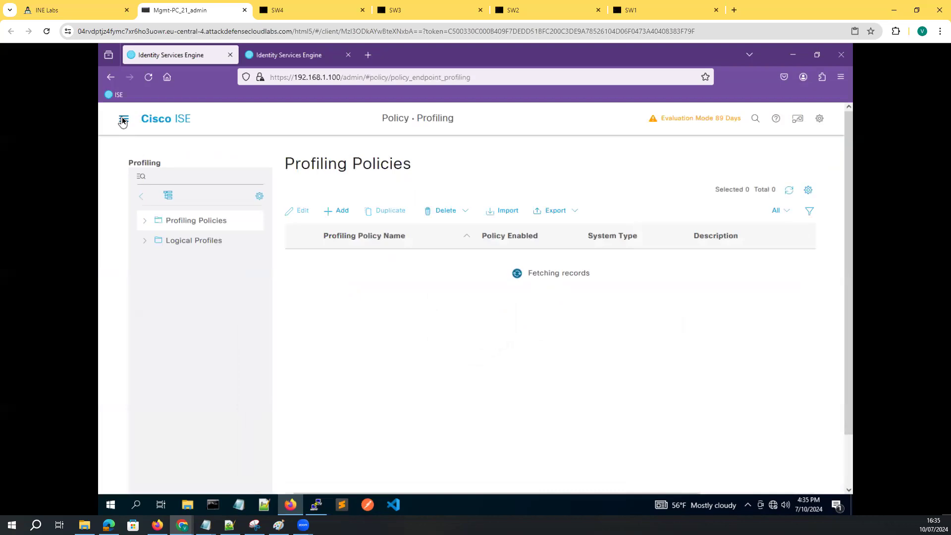
Show the Administration sections of the main navigation menu
{"action": "left_click", "coordinate": [122, 121]}
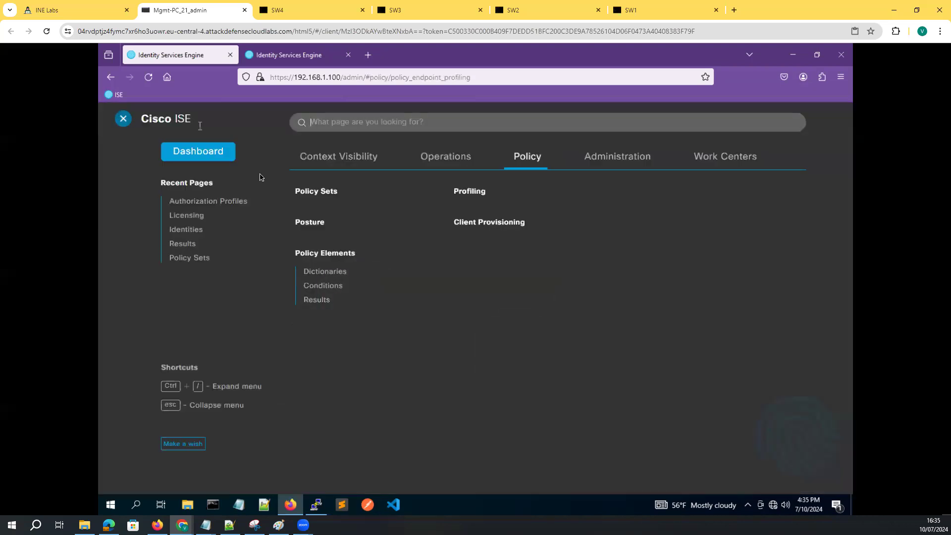
{"action": "left_click", "coordinate": [616, 158]}
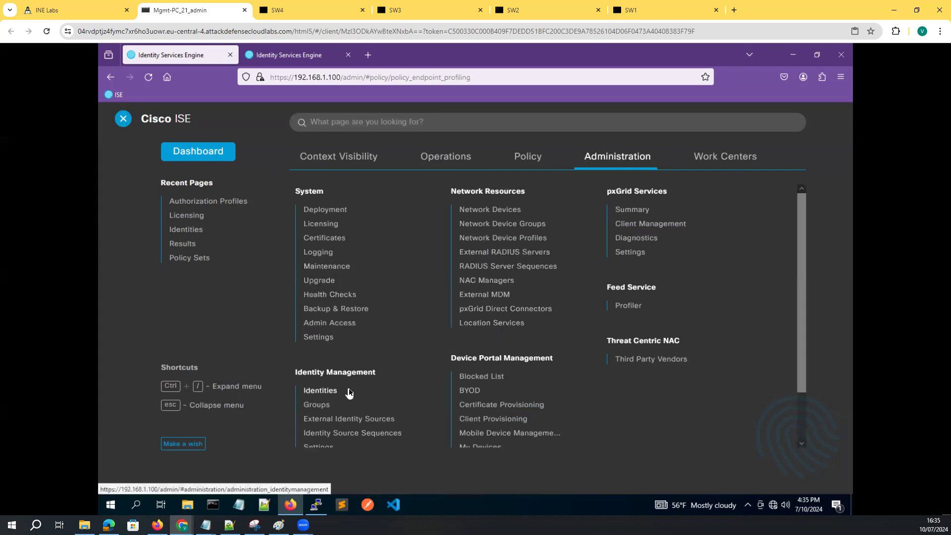
{"action": "scroll", "coordinate": [351, 392], "scroll_direction": "down", "scroll_amount": 2}
Open External Identity Sources and go to the Active Directory sources
{"action": "left_click", "coordinate": [347, 363]}
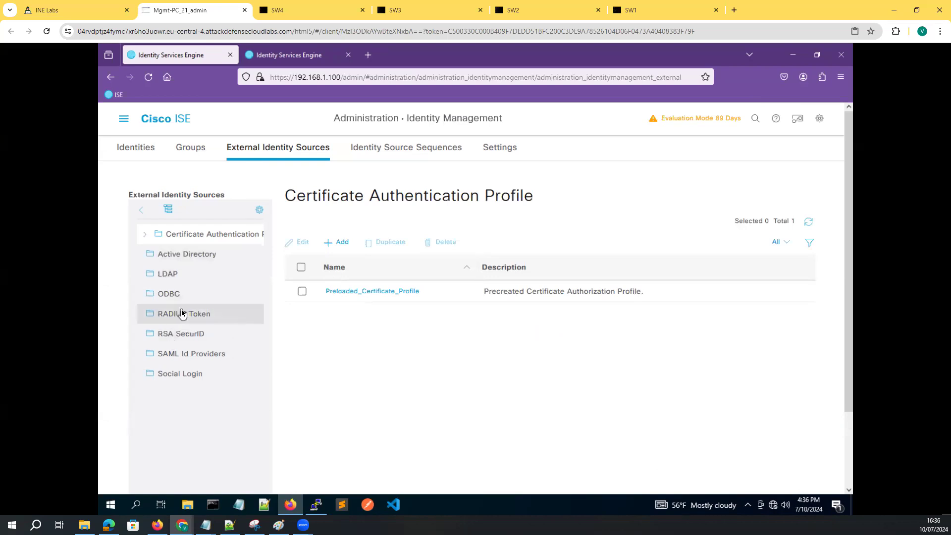
{"action": "left_click", "coordinate": [145, 236]}
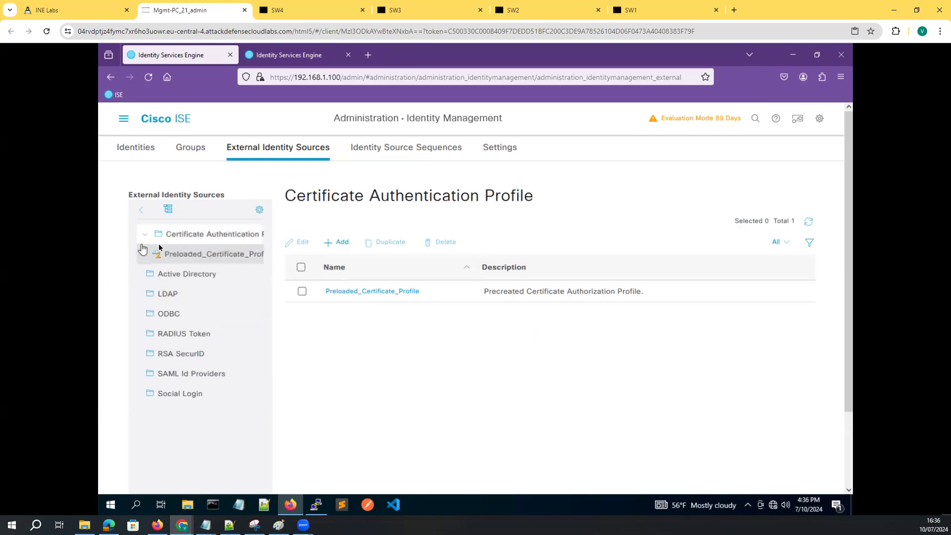
{"action": "left_click", "coordinate": [341, 244]}
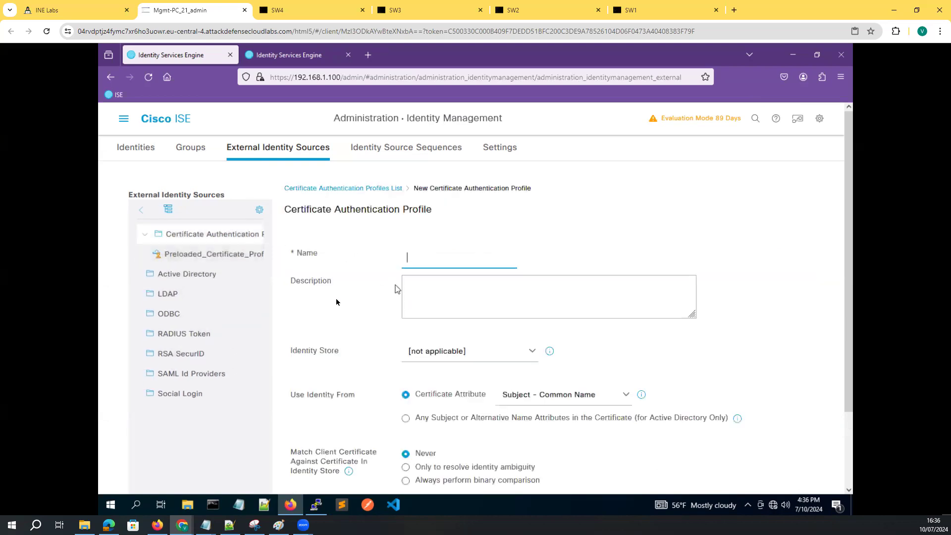
{"action": "left_click", "coordinate": [180, 279]}
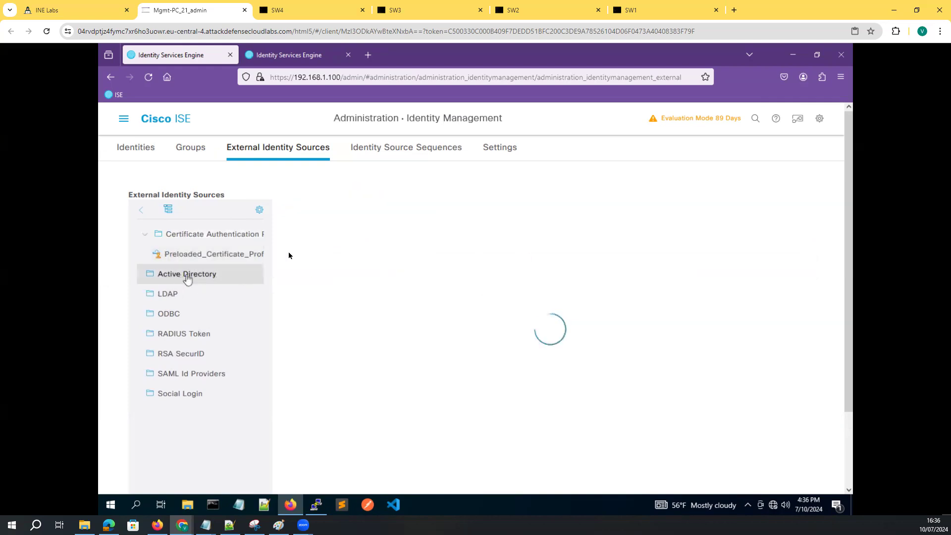
Add join point ine.com for domain ine and try joining all ISE nodes
{"action": "left_click", "coordinate": [342, 233]}
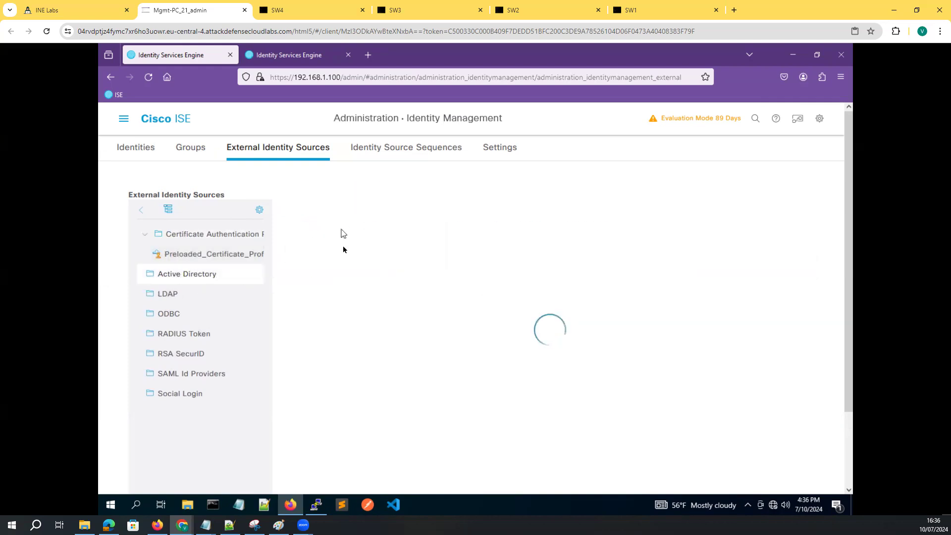
{"action": "left_click", "coordinate": [416, 228]}
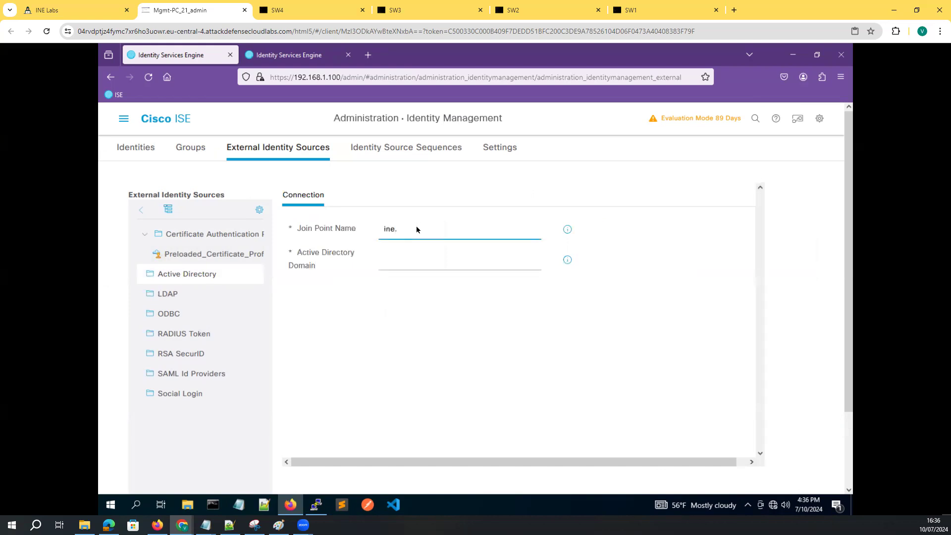
{"action": "left_click", "coordinate": [400, 262]}
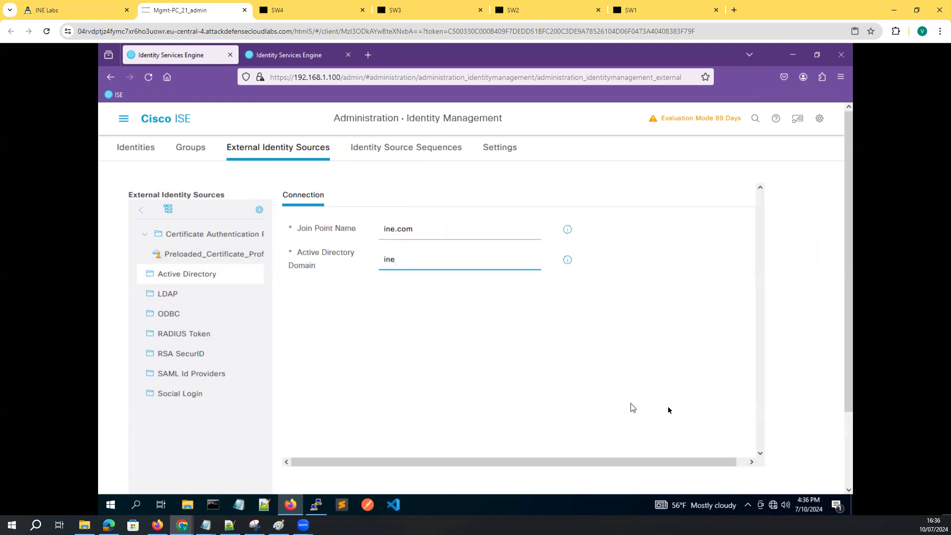
{"action": "scroll", "coordinate": [709, 396], "scroll_direction": "down", "scroll_amount": 3}
{"action": "left_click", "coordinate": [712, 416]}
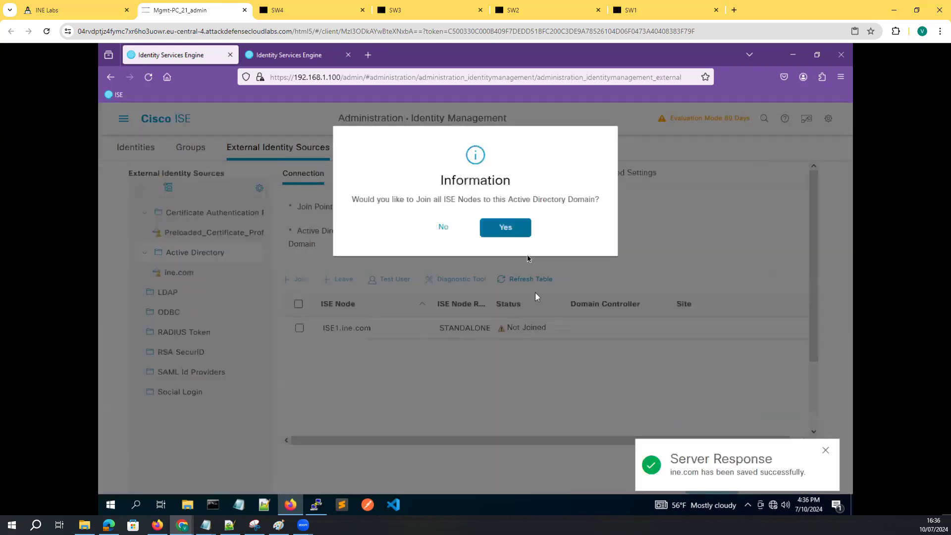
{"action": "left_click", "coordinate": [496, 227]}
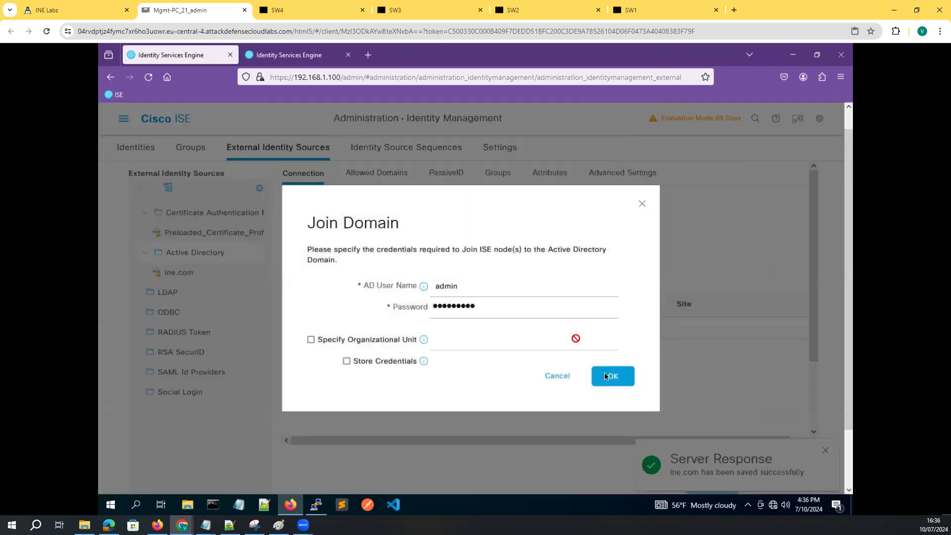
{"action": "left_click", "coordinate": [606, 376]}
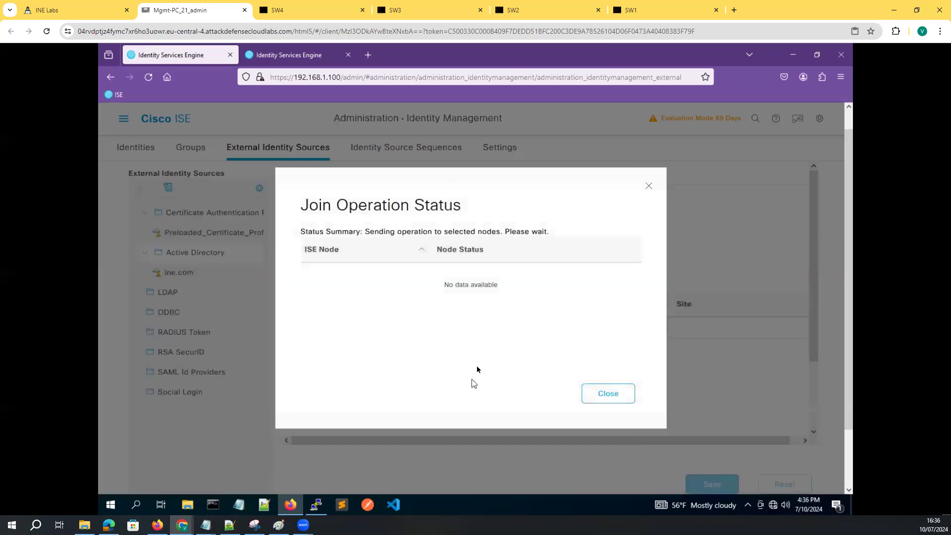
{"action": "left_click", "coordinate": [608, 394]}
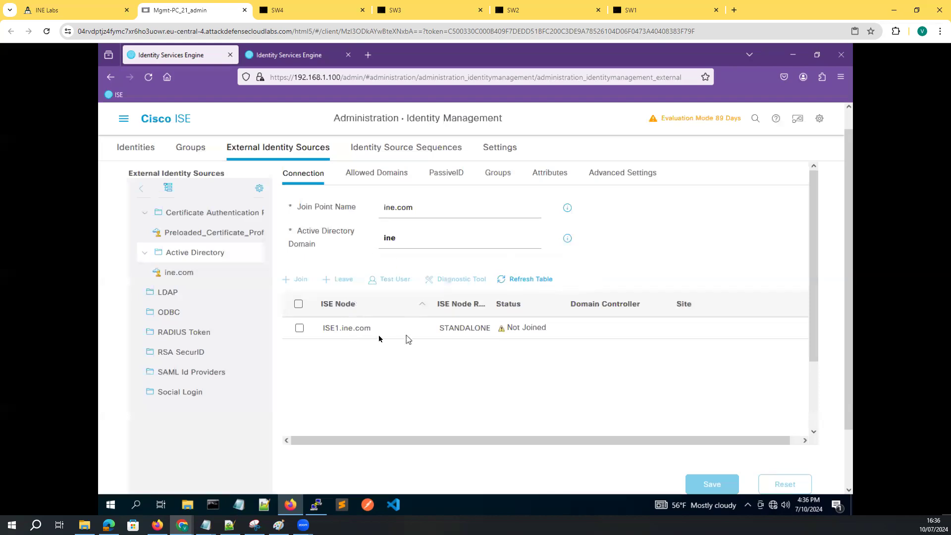
Check the join point's allowed domains and confirm node ISE1.ine.com is still Not Joined
{"action": "left_click_drag", "start_coordinate": [371, 329], "coordinate": [316, 327]}
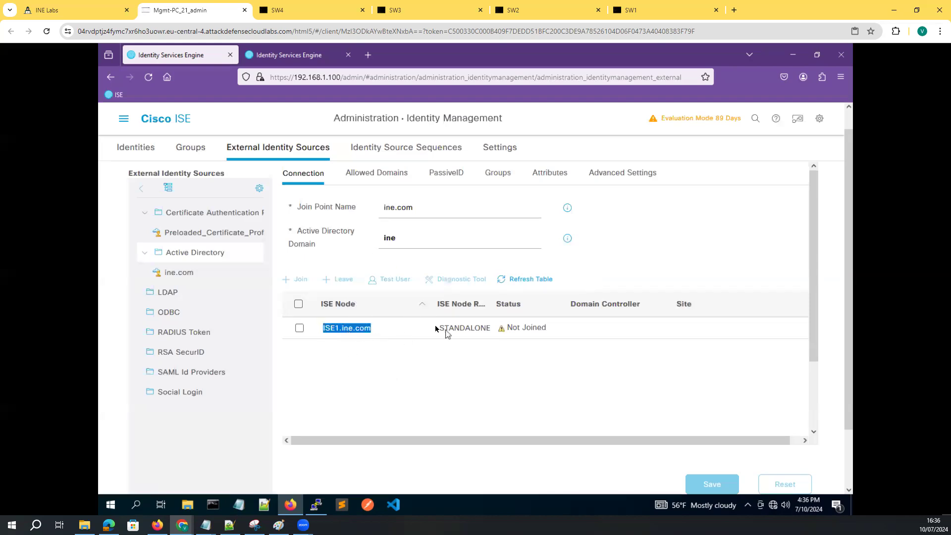
{"action": "left_click", "coordinate": [461, 356]}
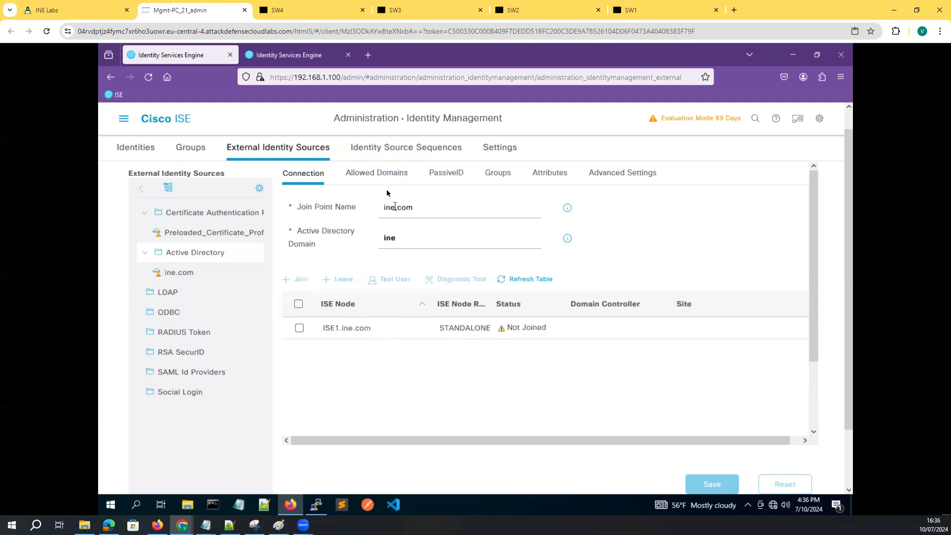
{"action": "left_click", "coordinate": [381, 176]}
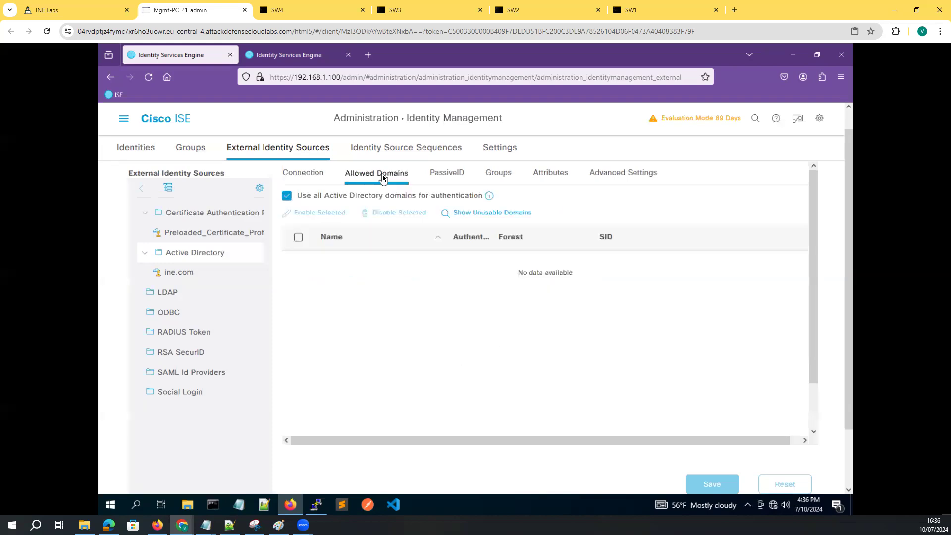
{"action": "left_click", "coordinate": [318, 176]}
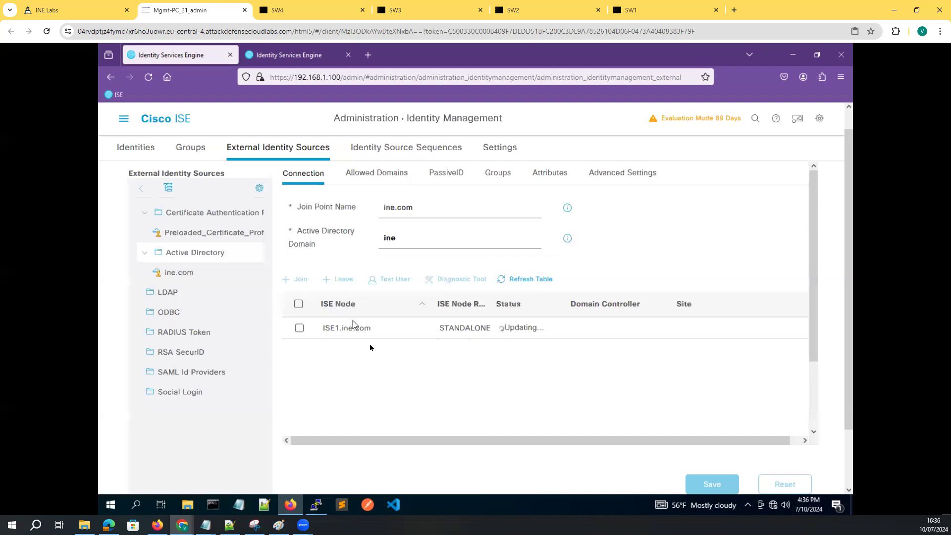
{"action": "left_click_drag", "start_coordinate": [372, 328], "coordinate": [329, 329]}
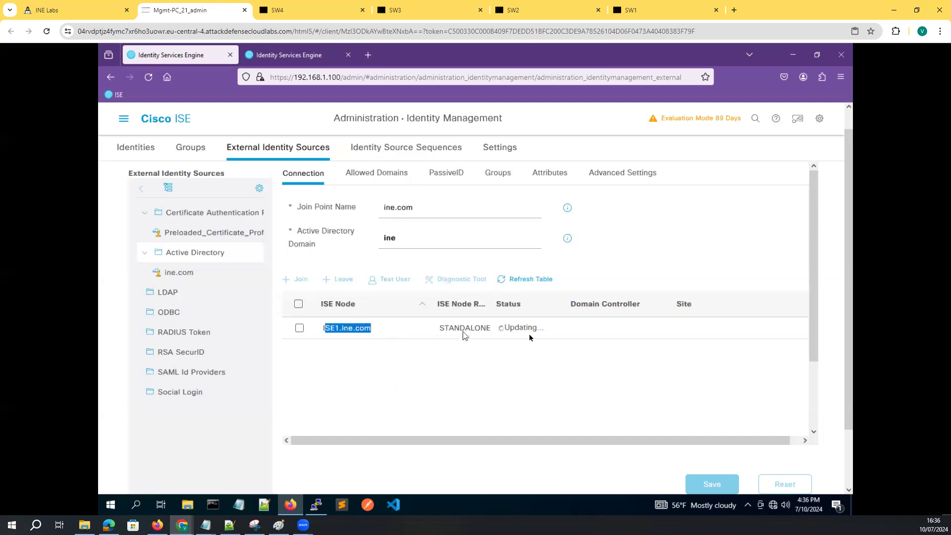
{"action": "left_click_drag", "start_coordinate": [455, 329], "coordinate": [464, 363]}
{"action": "left_click_drag", "start_coordinate": [551, 328], "coordinate": [482, 338]}
{"action": "left_click", "coordinate": [501, 384]}
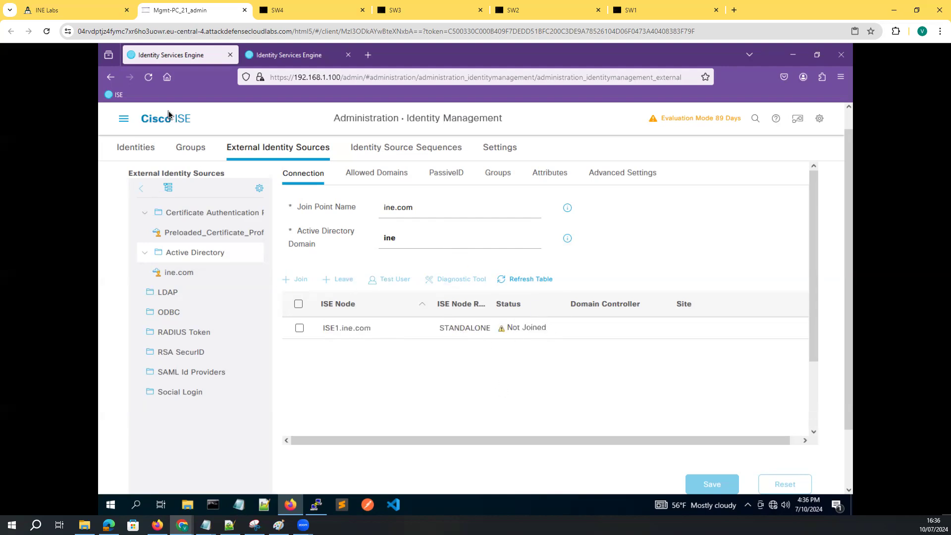